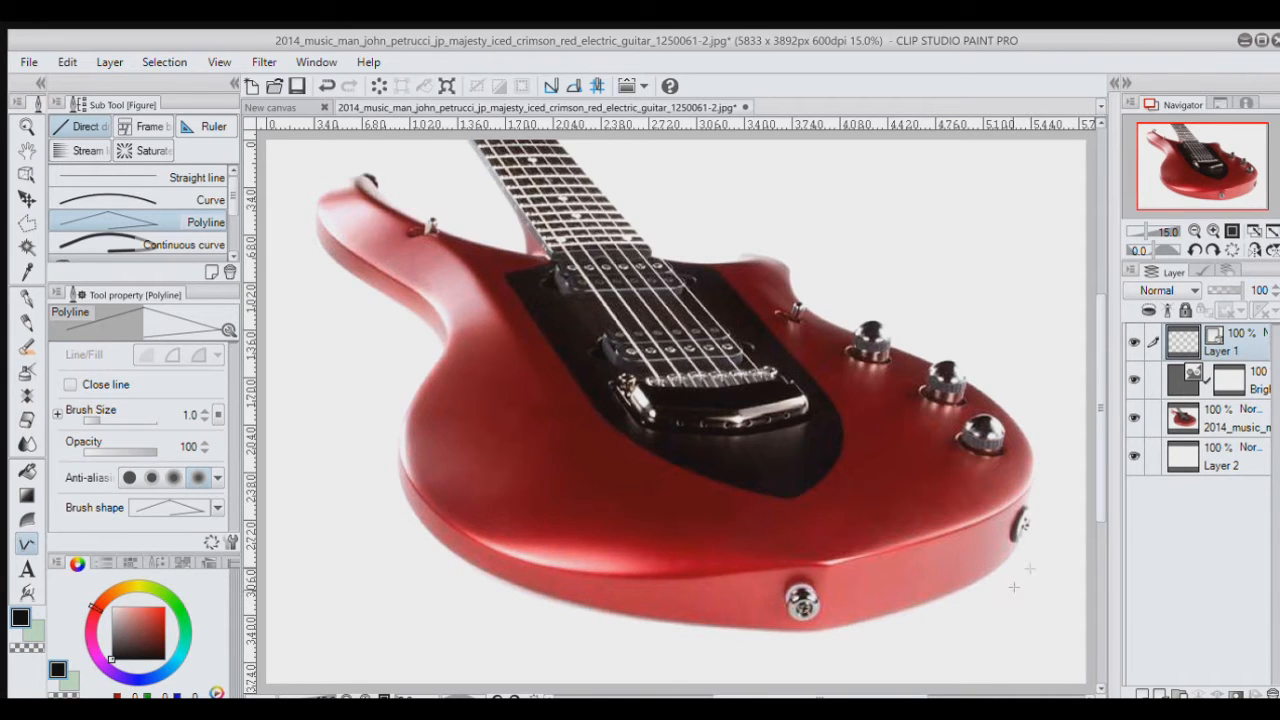
Step: Inspect the layer stack by hiding the layers above Layer 2, showing the guitar photo again and re-enabling its brightness correction
{"action": "left_click", "coordinate": [1178, 462]}
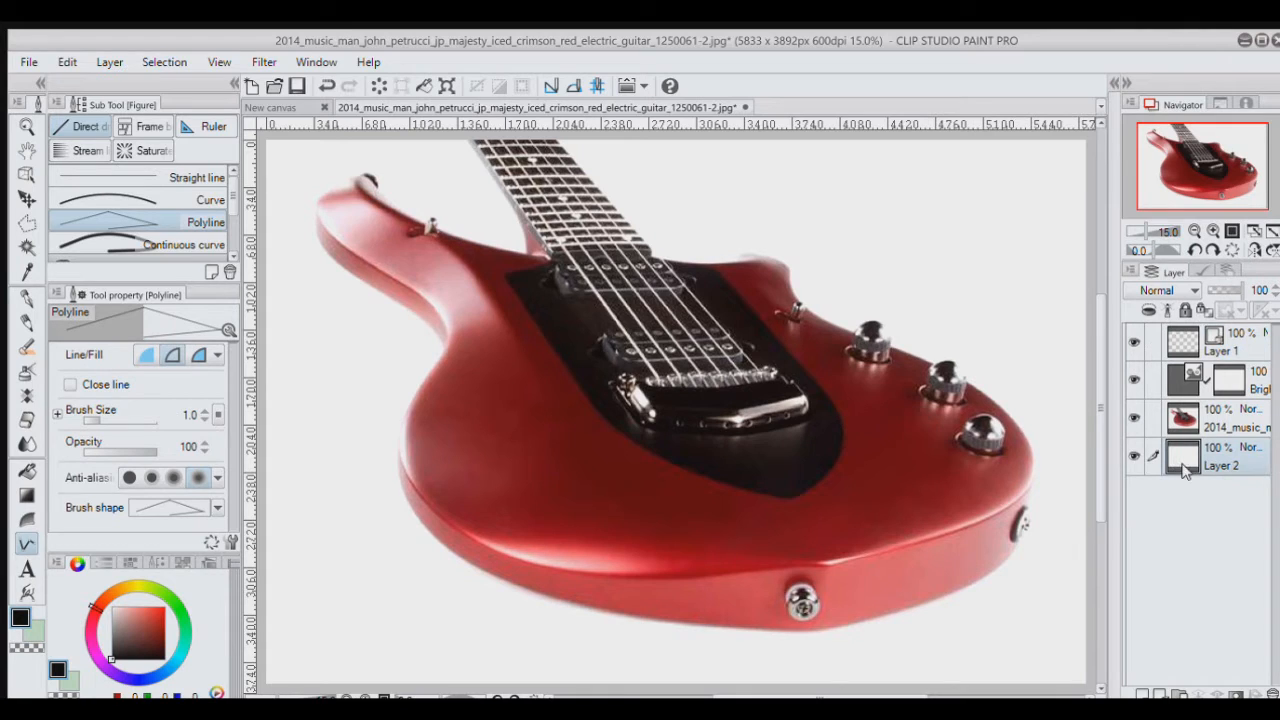
{"action": "left_click", "coordinate": [1134, 418]}
{"action": "left_click", "coordinate": [1134, 379]}
{"action": "left_click", "coordinate": [1134, 341]}
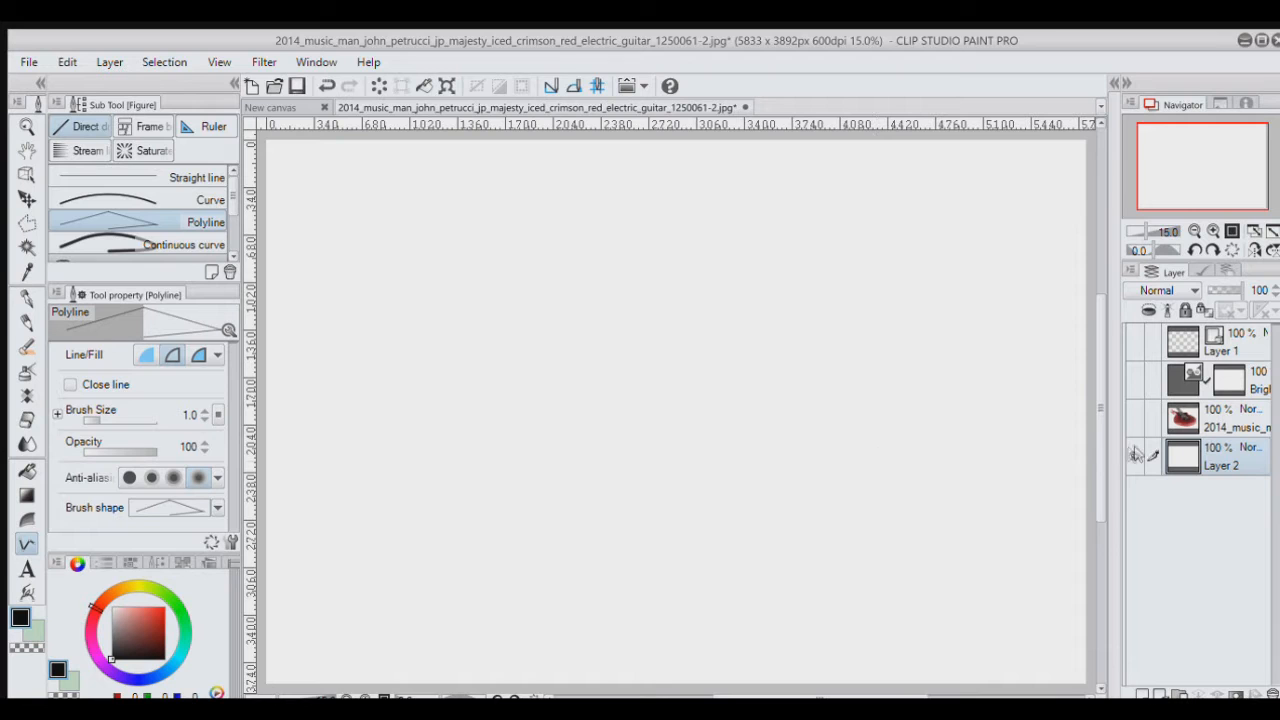
{"action": "left_click", "coordinate": [1134, 418]}
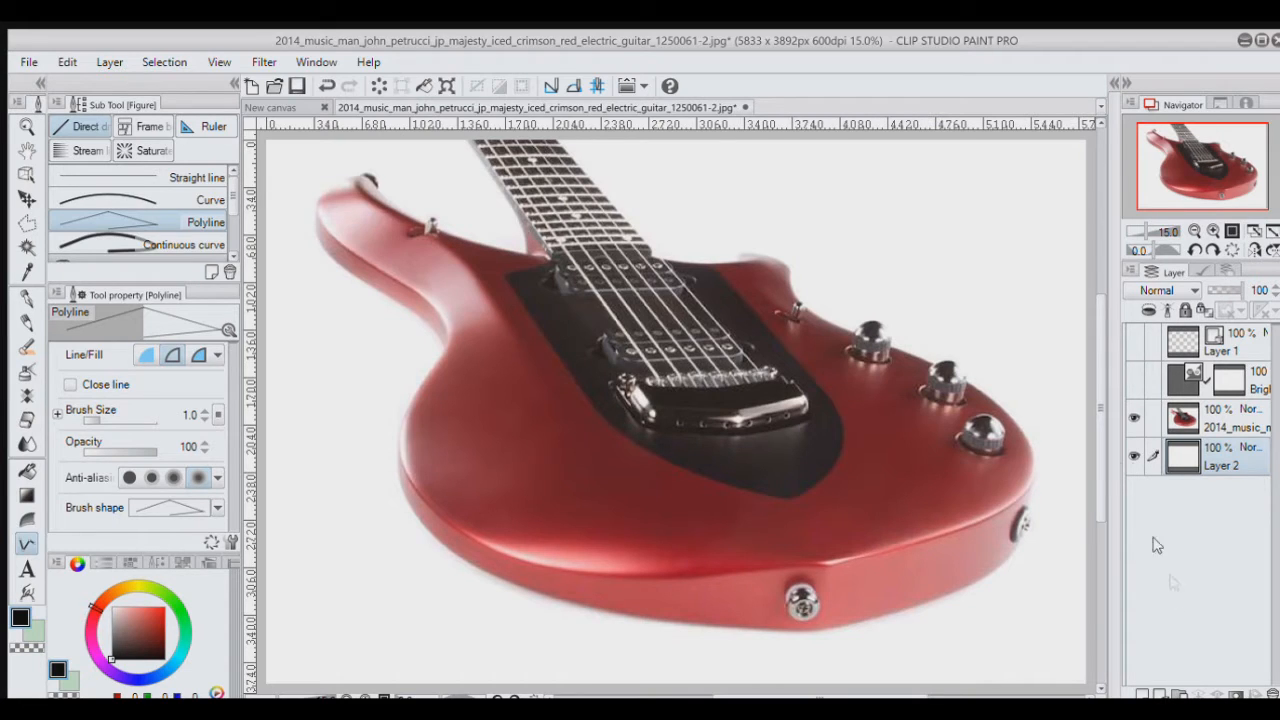
{"action": "left_click", "coordinate": [1133, 379]}
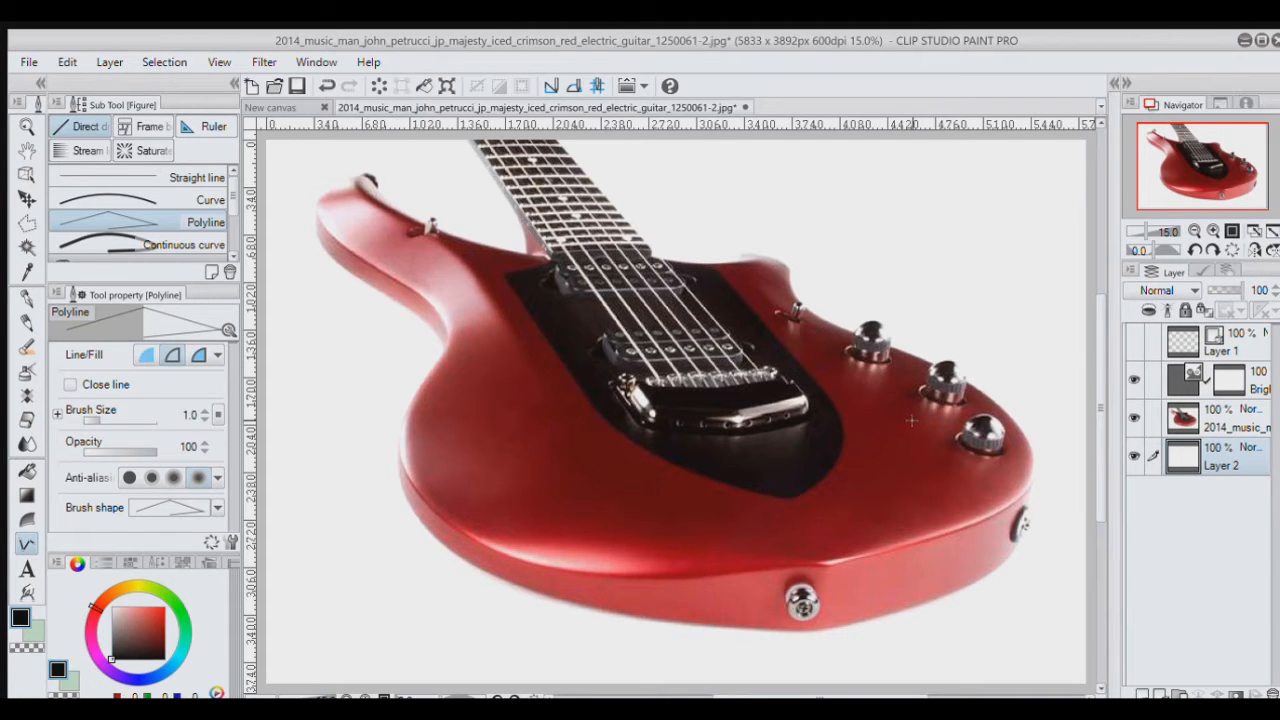
Step: On Layer 1, start a polyline tracing the neck's edge into the inner cutaway and along the upper horn's edge
{"action": "left_click", "coordinate": [1183, 342]}
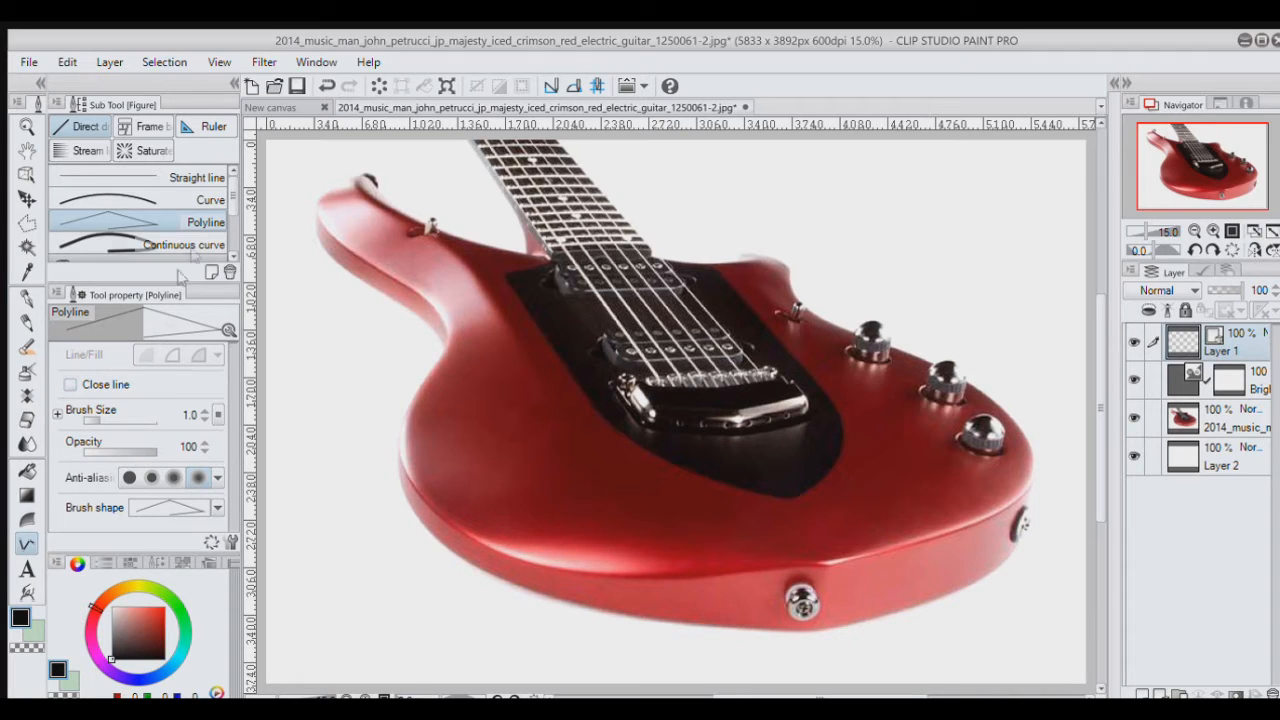
{"action": "scroll", "coordinate": [150, 210], "scroll_direction": "down", "scroll_amount": 3}
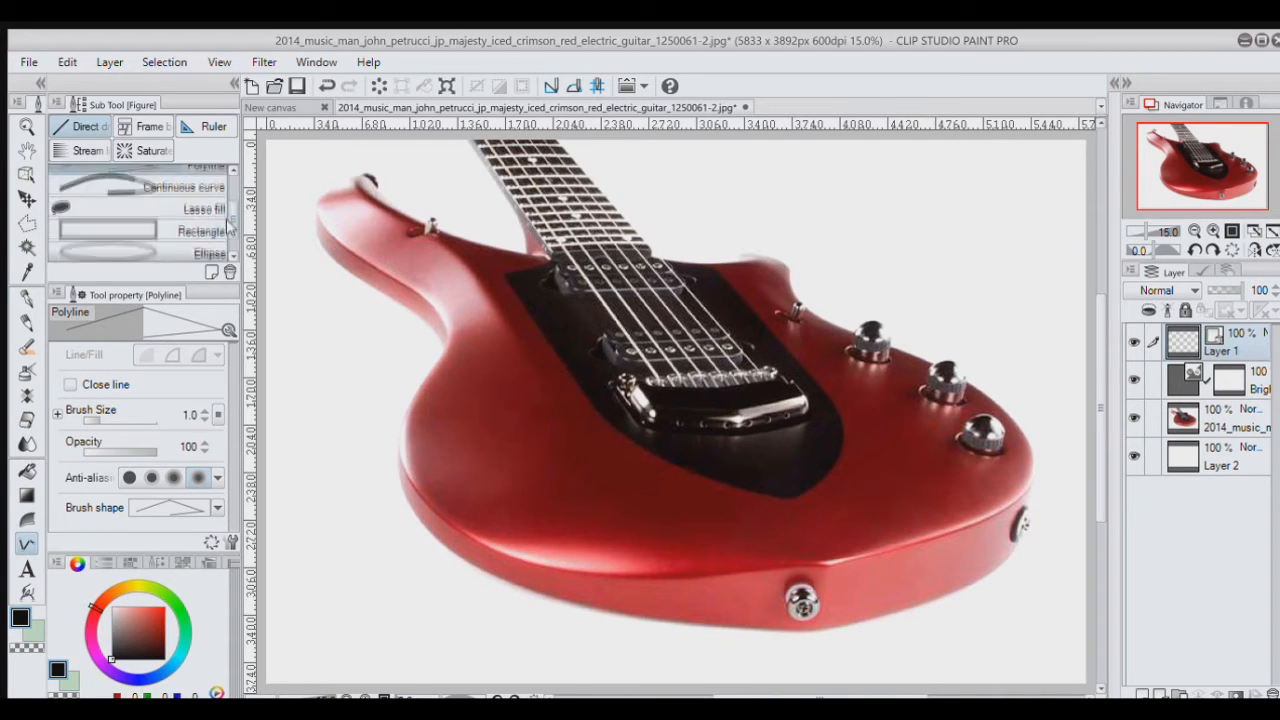
{"action": "scroll", "coordinate": [150, 210], "scroll_direction": "up", "scroll_amount": 3}
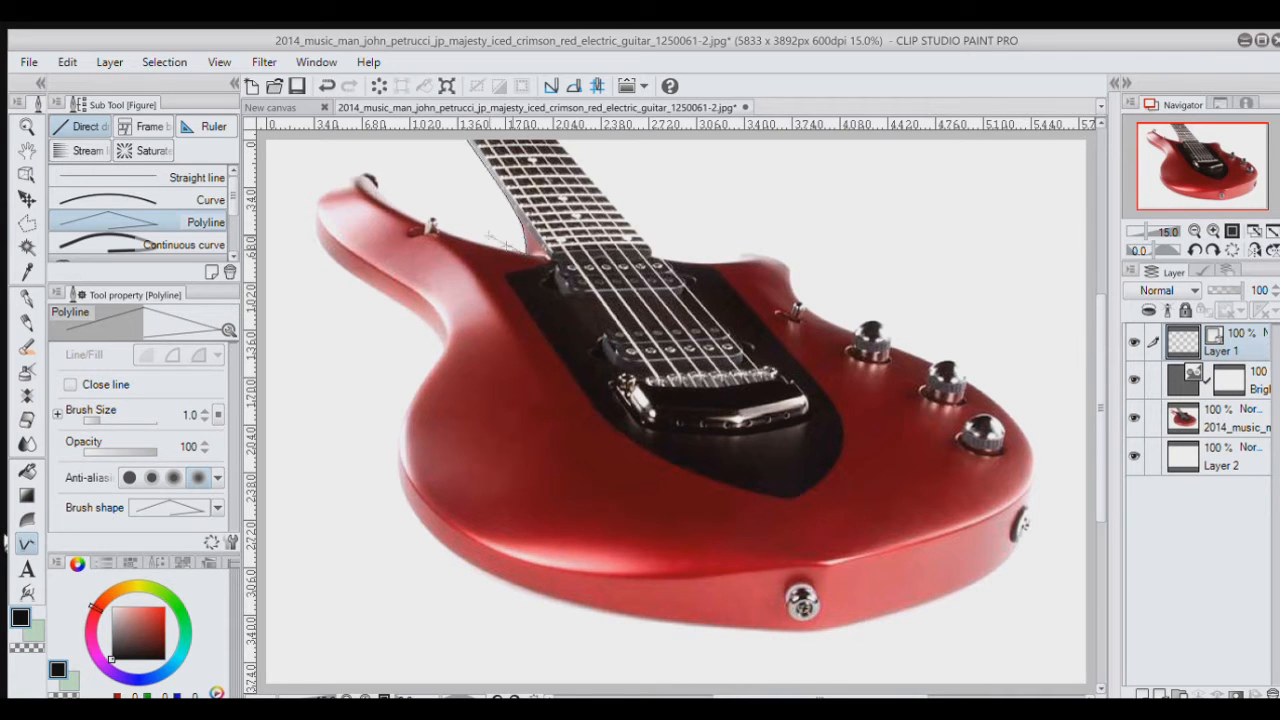
{"action": "left_click", "coordinate": [516, 242]}
{"action": "scroll", "coordinate": [503, 217], "scroll_direction": "up", "scroll_amount": 4}
{"action": "scroll", "coordinate": [503, 217], "scroll_direction": "up", "scroll_amount": 2}
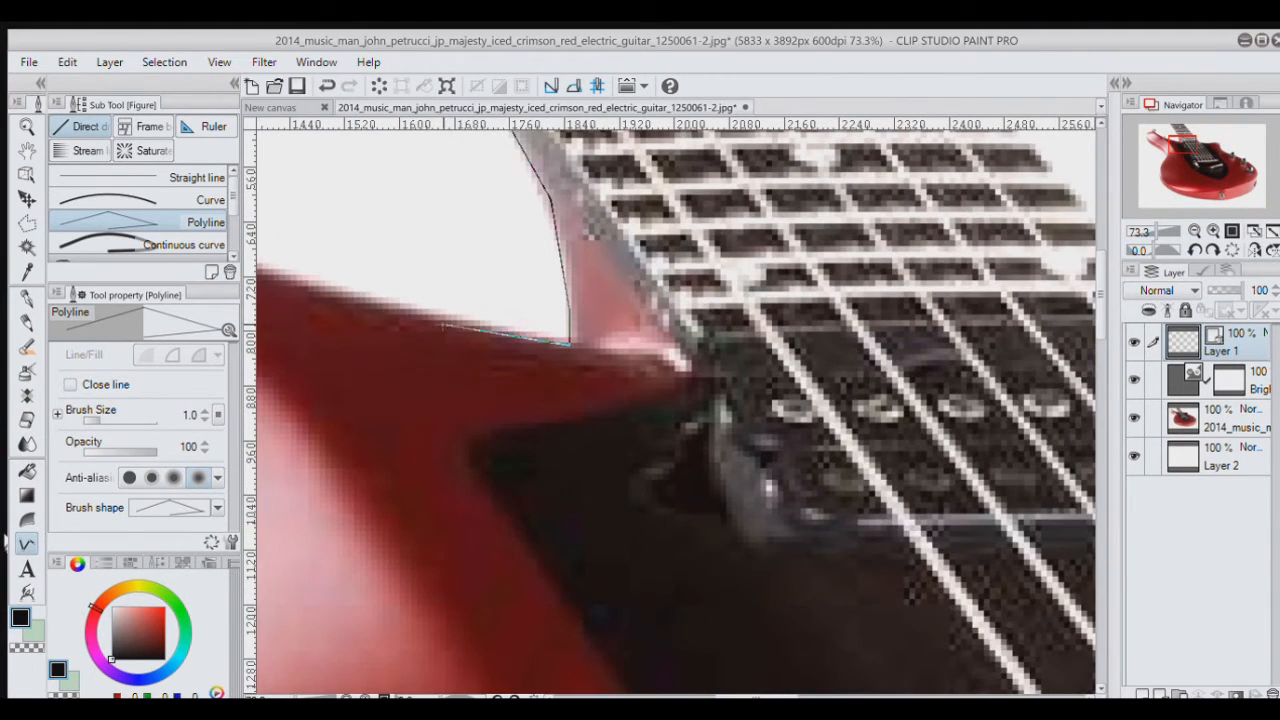
{"action": "scroll", "coordinate": [428, 323], "scroll_direction": "left", "scroll_amount": 5}
{"action": "scroll", "coordinate": [733, 457], "scroll_direction": "up", "scroll_amount": 2}
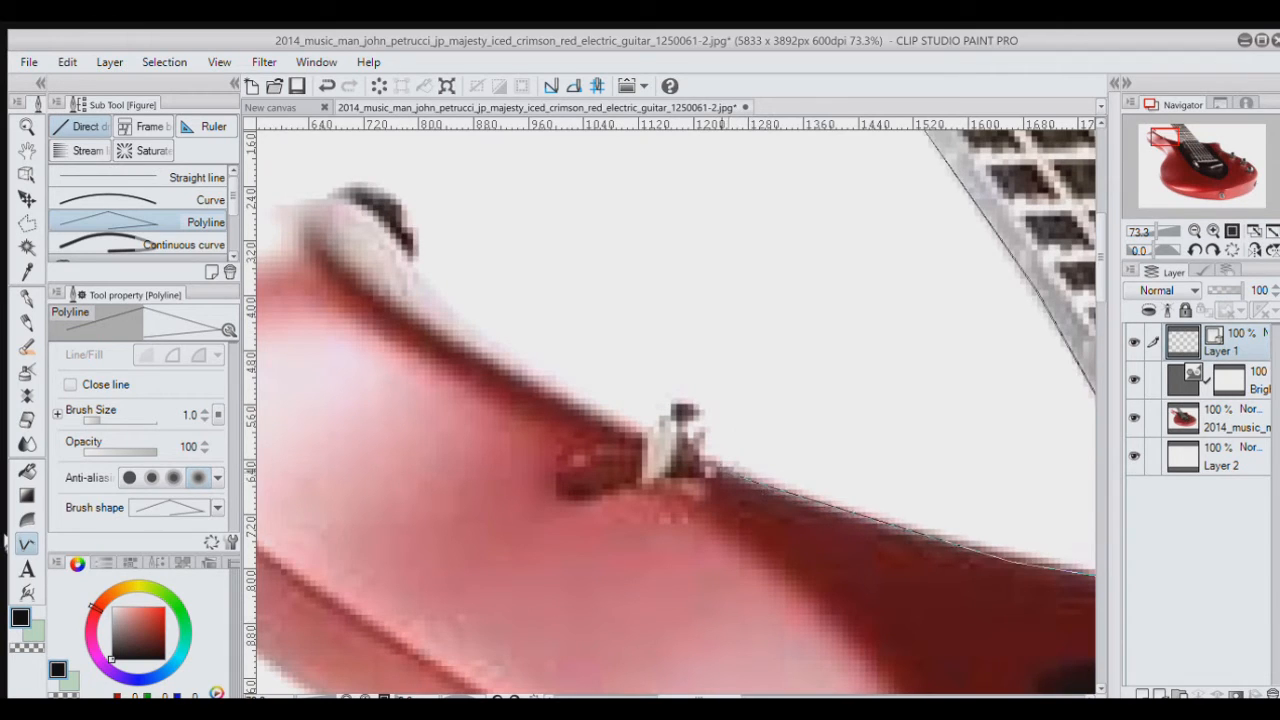
Step: Continue the polyline around the small metal switch and the strap button on the upper horn
{"action": "left_click", "coordinate": [704, 464]}
{"action": "left_click", "coordinate": [702, 407]}
{"action": "scroll", "coordinate": [595, 408], "scroll_direction": "up", "scroll_amount": 2}
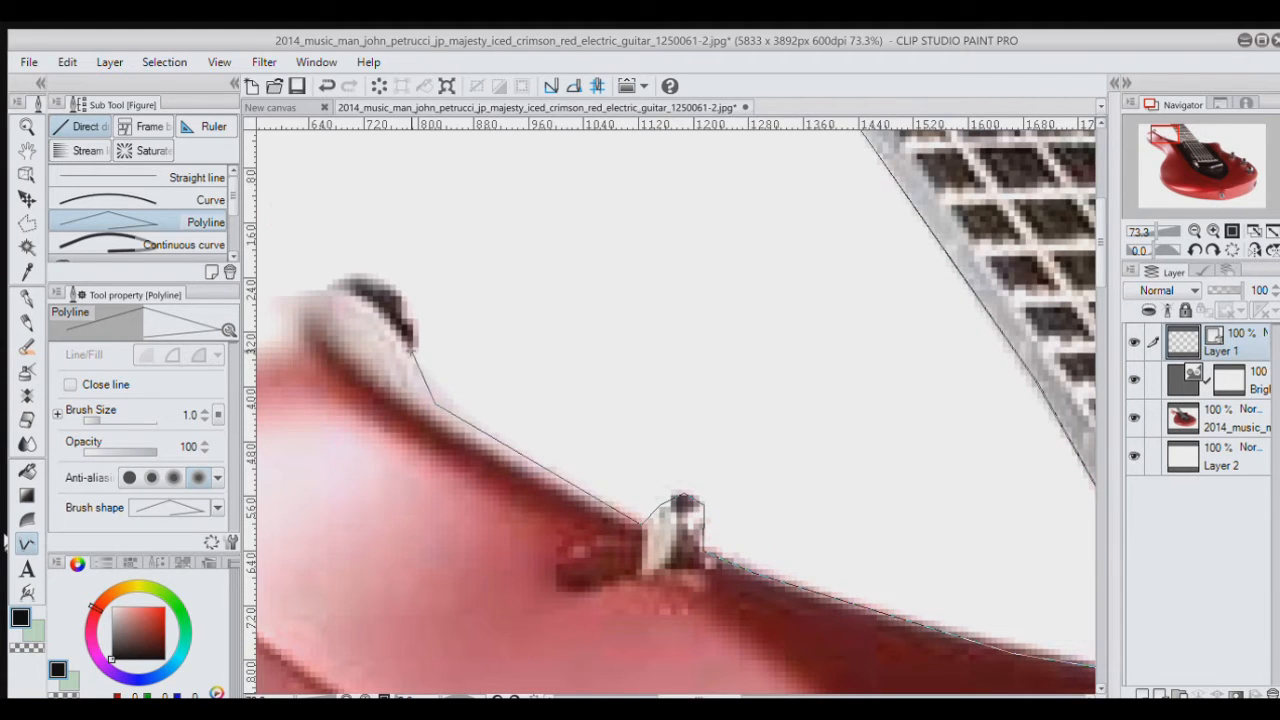
{"action": "left_click", "coordinate": [406, 384]}
{"action": "left_click", "coordinate": [408, 300]}
{"action": "left_click", "coordinate": [375, 275]}
{"action": "left_click", "coordinate": [321, 290]}
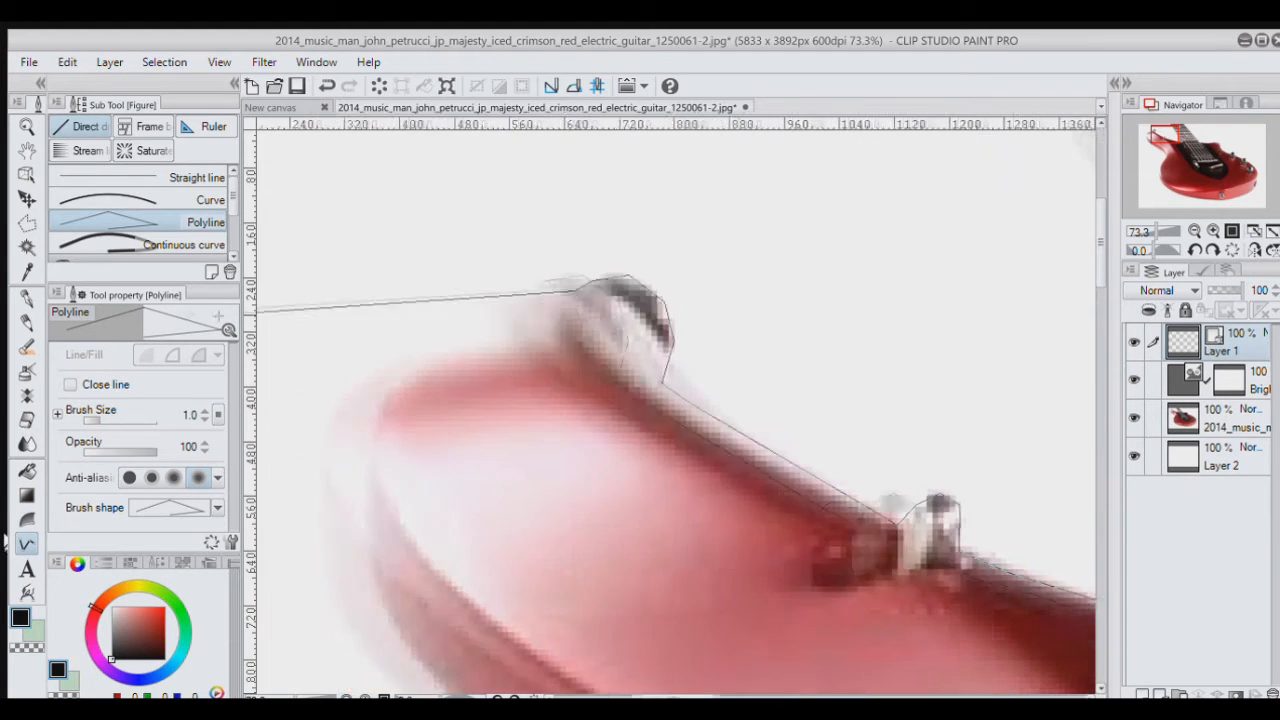
{"action": "left_click", "coordinate": [530, 302]}
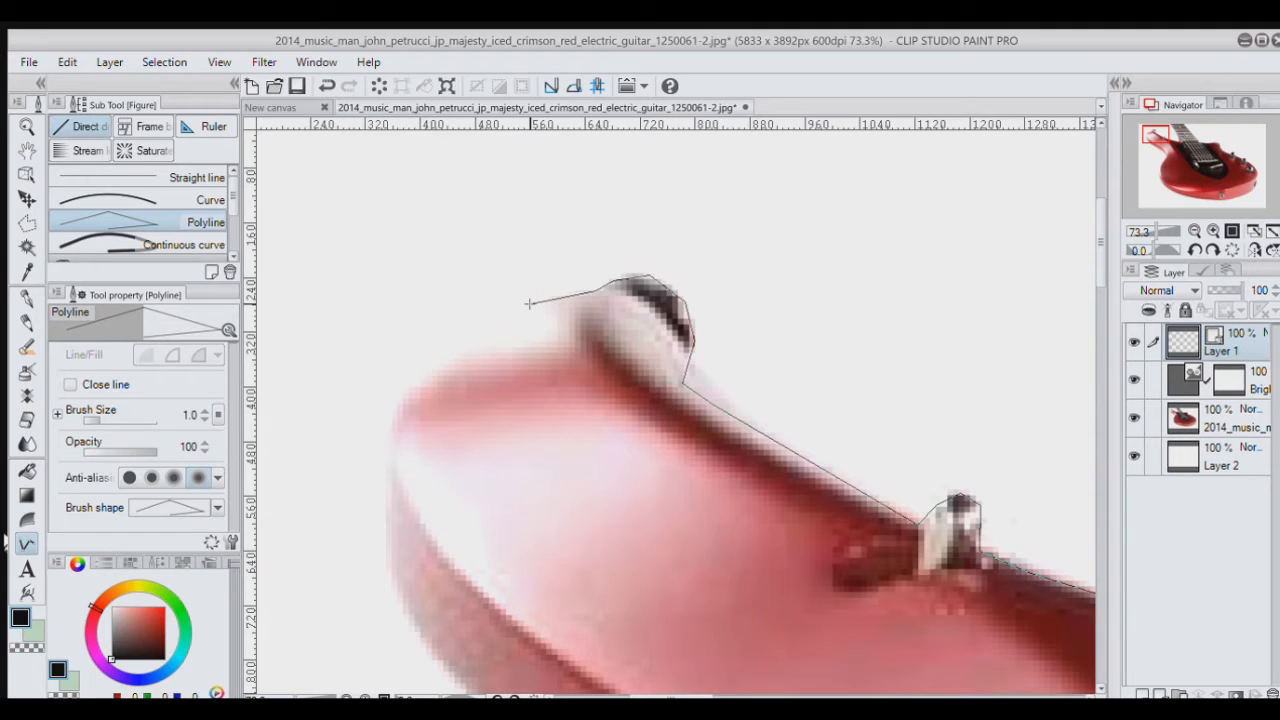
Step: Trace the polyline around the rounded tip of the upper horn and onto its underside
{"action": "left_click", "coordinate": [408, 386]}
{"action": "left_click", "coordinate": [388, 450]}
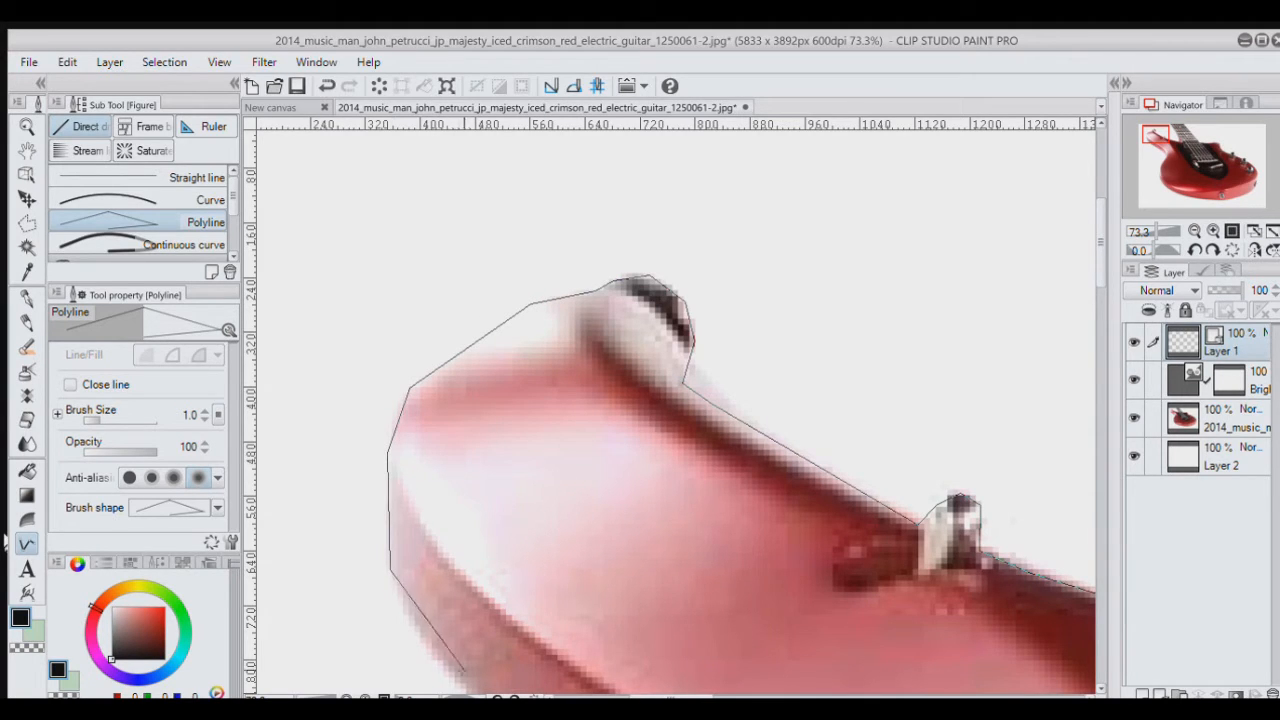
{"action": "scroll", "coordinate": [430, 590], "scroll_direction": "down", "scroll_amount": 2}
{"action": "scroll", "coordinate": [669, 407], "scroll_direction": "down", "scroll_amount": 4}
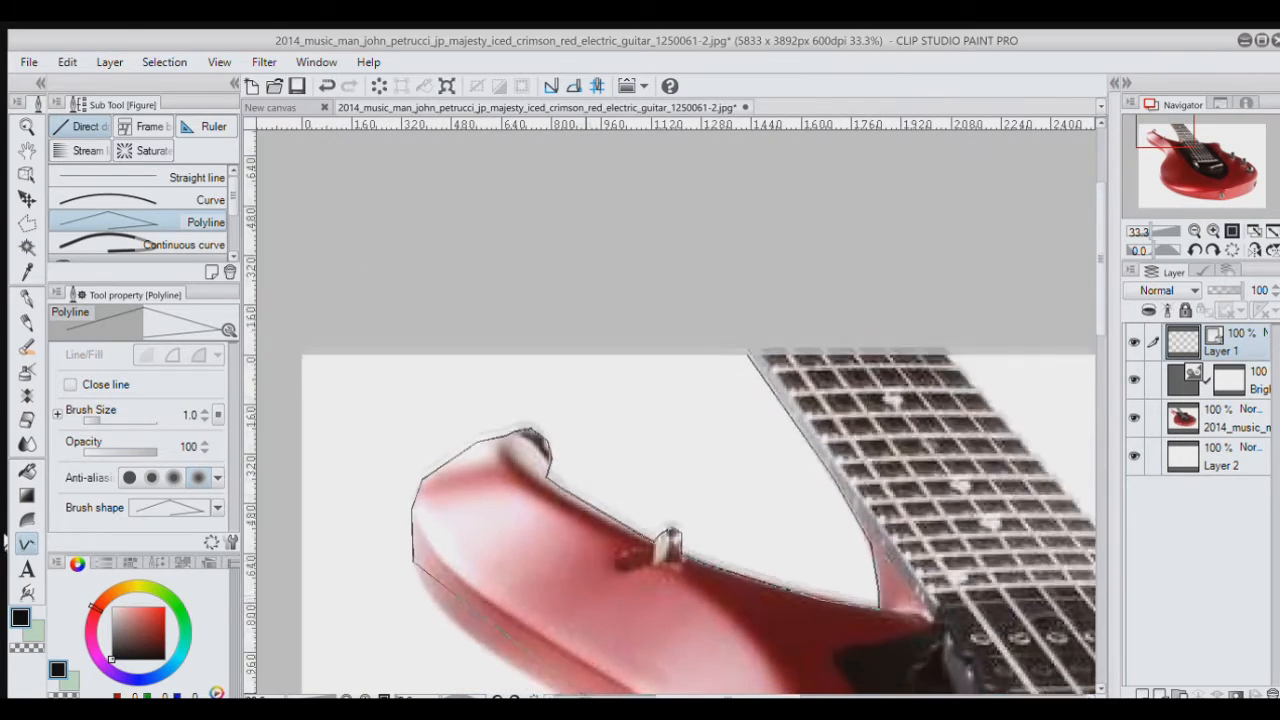
{"action": "scroll", "coordinate": [670, 407], "scroll_direction": "down", "scroll_amount": 2}
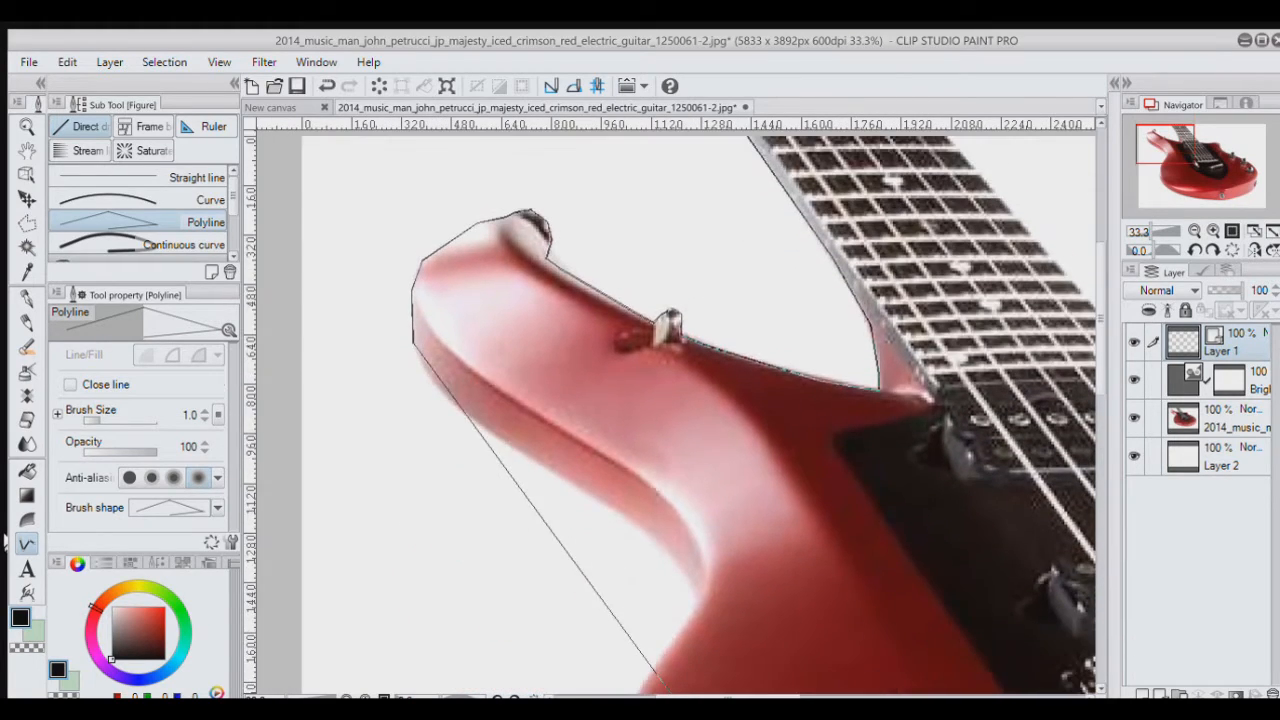
{"action": "left_click", "coordinate": [426, 328]}
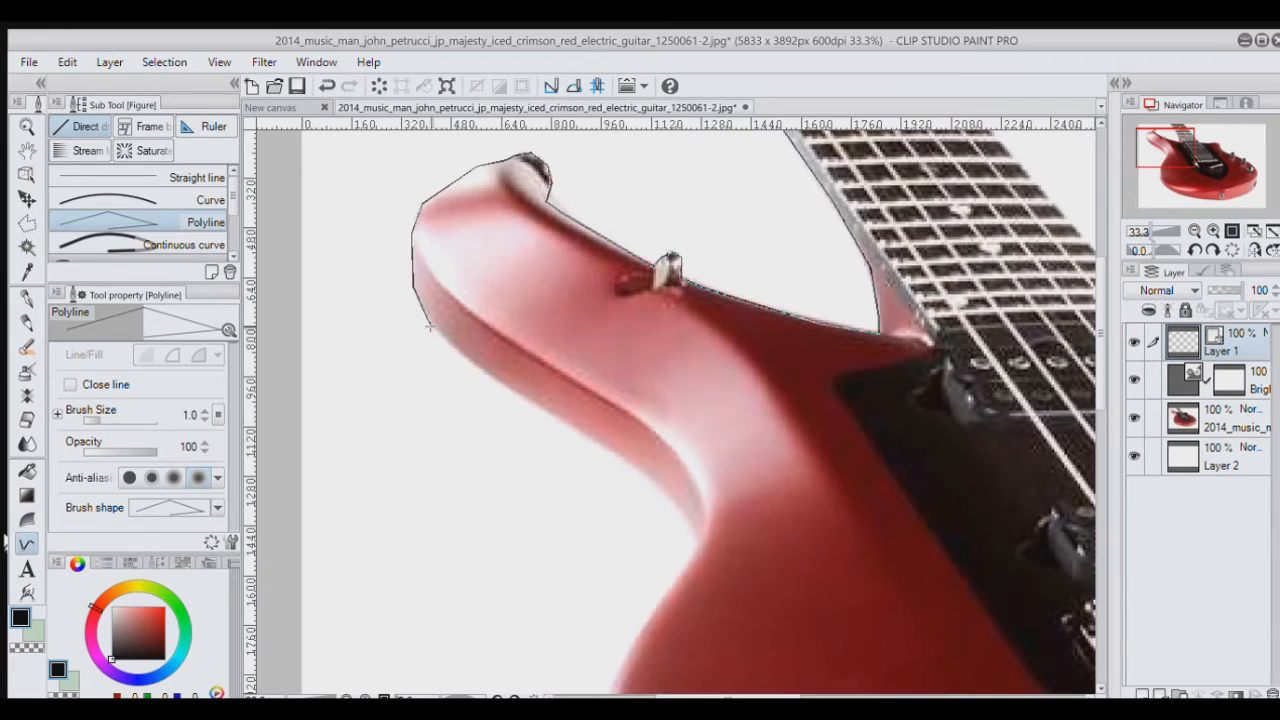
Step: Extend the polyline along the horn's underside, through the body's waist and onto the large outer curve of the body
{"action": "left_click", "coordinate": [456, 355]}
{"action": "left_click", "coordinate": [486, 376]}
{"action": "left_click", "coordinate": [548, 412]}
{"action": "left_click", "coordinate": [586, 434]}
{"action": "left_click", "coordinate": [660, 488]}
{"action": "left_click", "coordinate": [681, 512]}
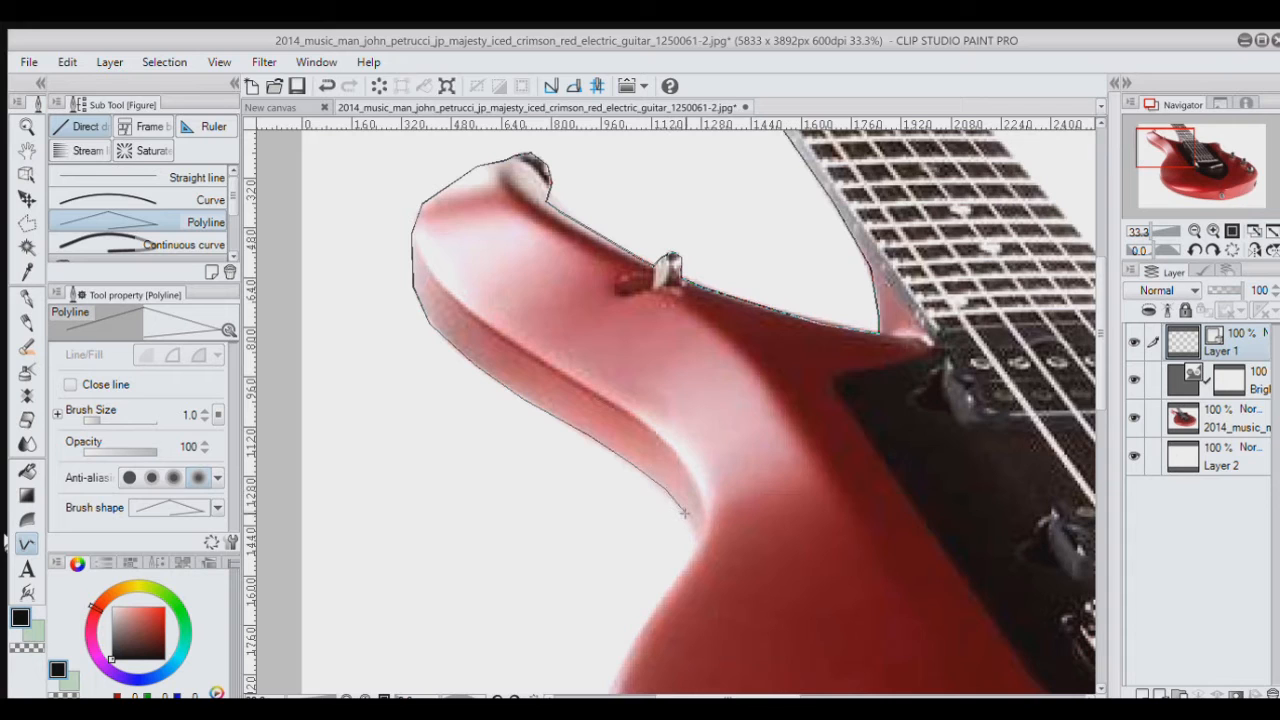
{"action": "left_click", "coordinate": [696, 549]}
{"action": "left_click", "coordinate": [660, 605]}
{"action": "left_click", "coordinate": [616, 672]}
Step: Trace the body's wide outer curve below the waist down to the lower rim
{"action": "scroll", "coordinate": [614, 680], "scroll_direction": "down", "scroll_amount": 5}
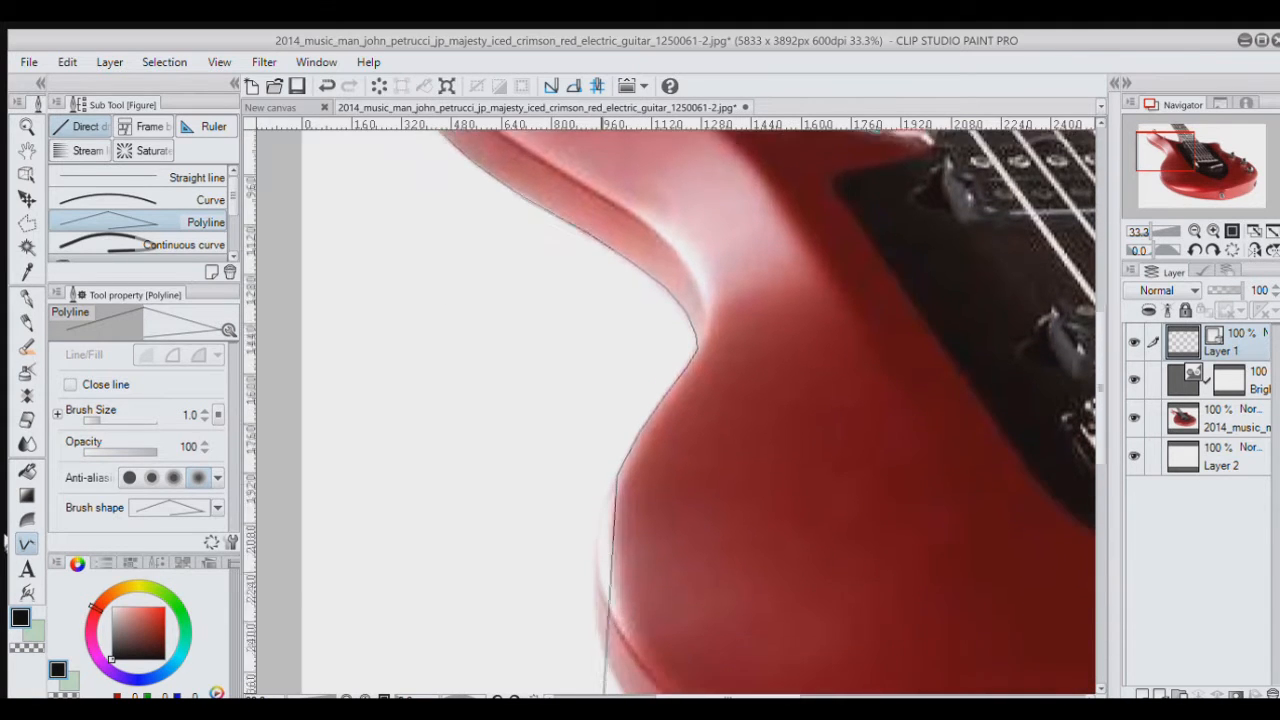
{"action": "scroll", "coordinate": [612, 680], "scroll_direction": "down", "scroll_amount": 4}
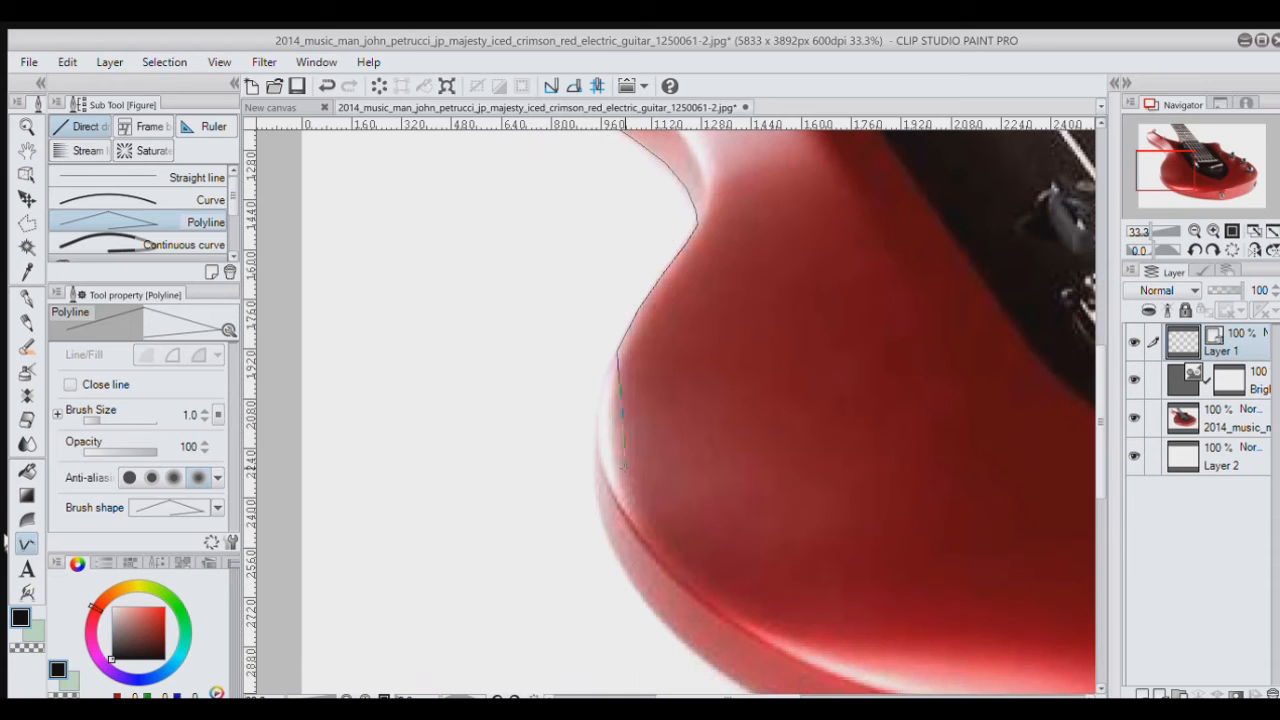
{"action": "left_click", "coordinate": [597, 407]}
{"action": "left_click", "coordinate": [592, 460]}
{"action": "left_click", "coordinate": [634, 594]}
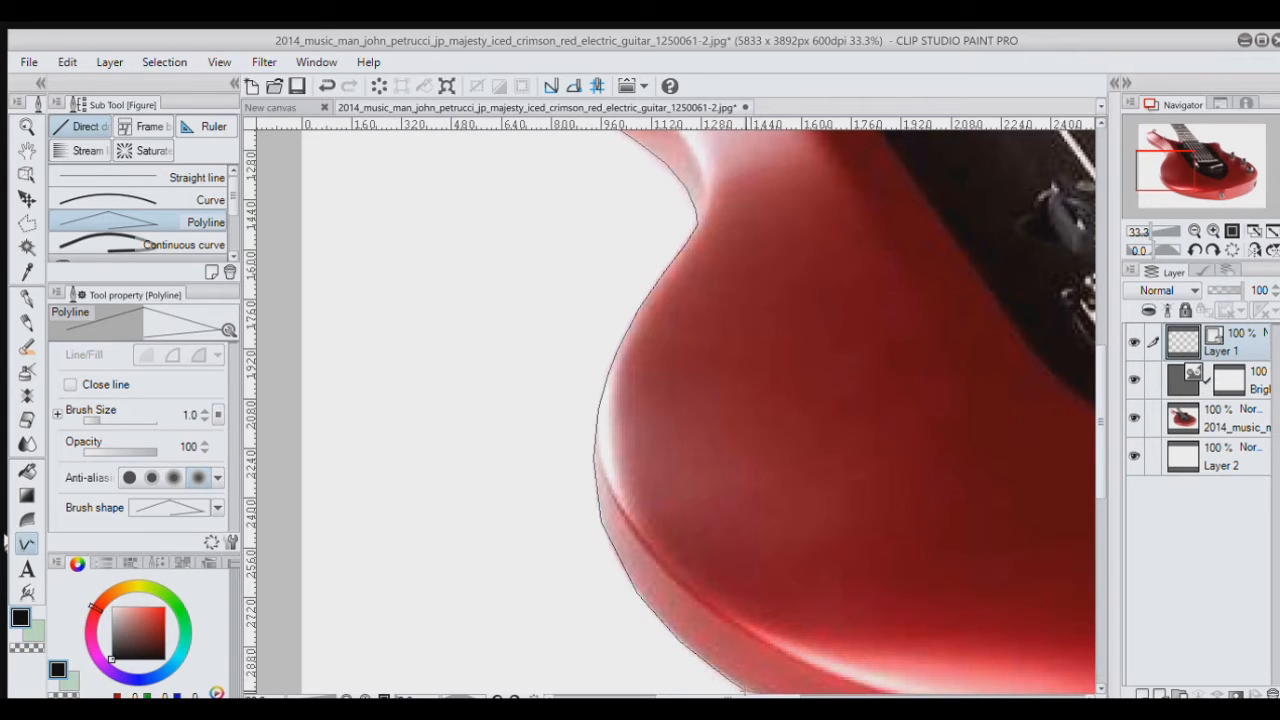
Step: Continue the polyline along the guitar's bottom edge, beneath the end strap button and up past the lower corner
{"action": "scroll", "coordinate": [740, 688], "scroll_direction": "down", "scroll_amount": 5}
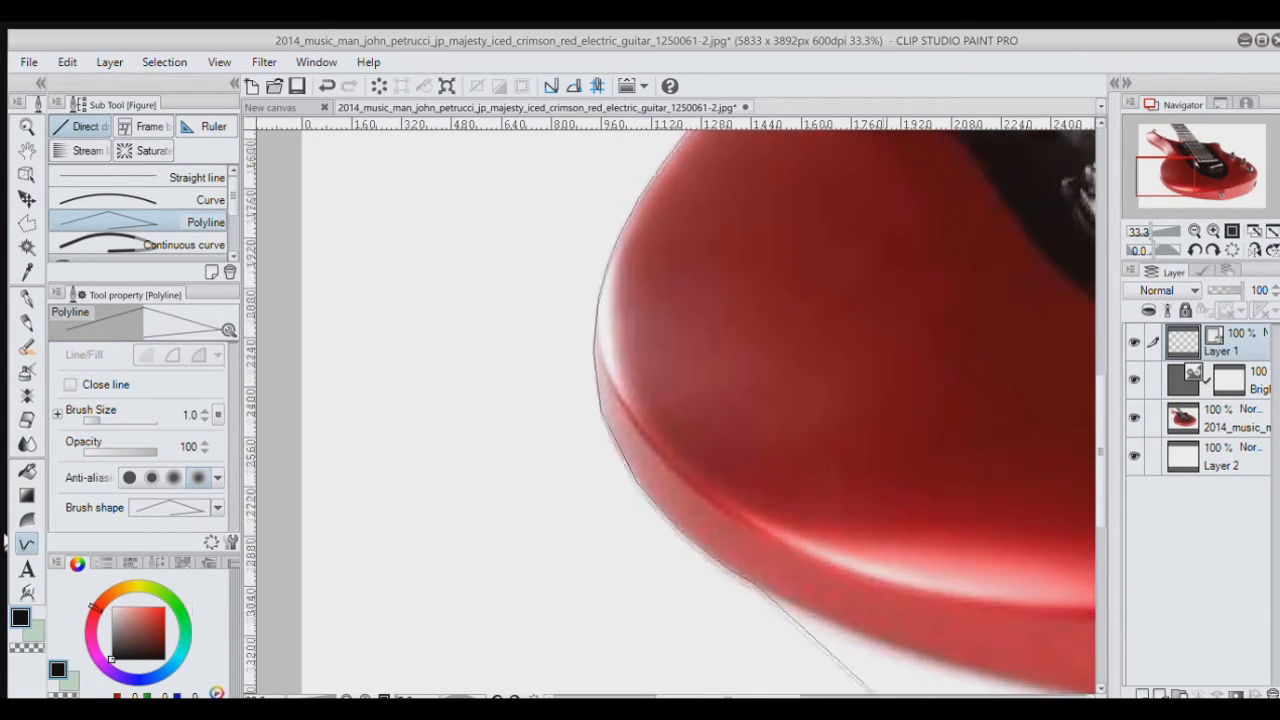
{"action": "scroll", "coordinate": [930, 688], "scroll_direction": "down", "scroll_amount": 2}
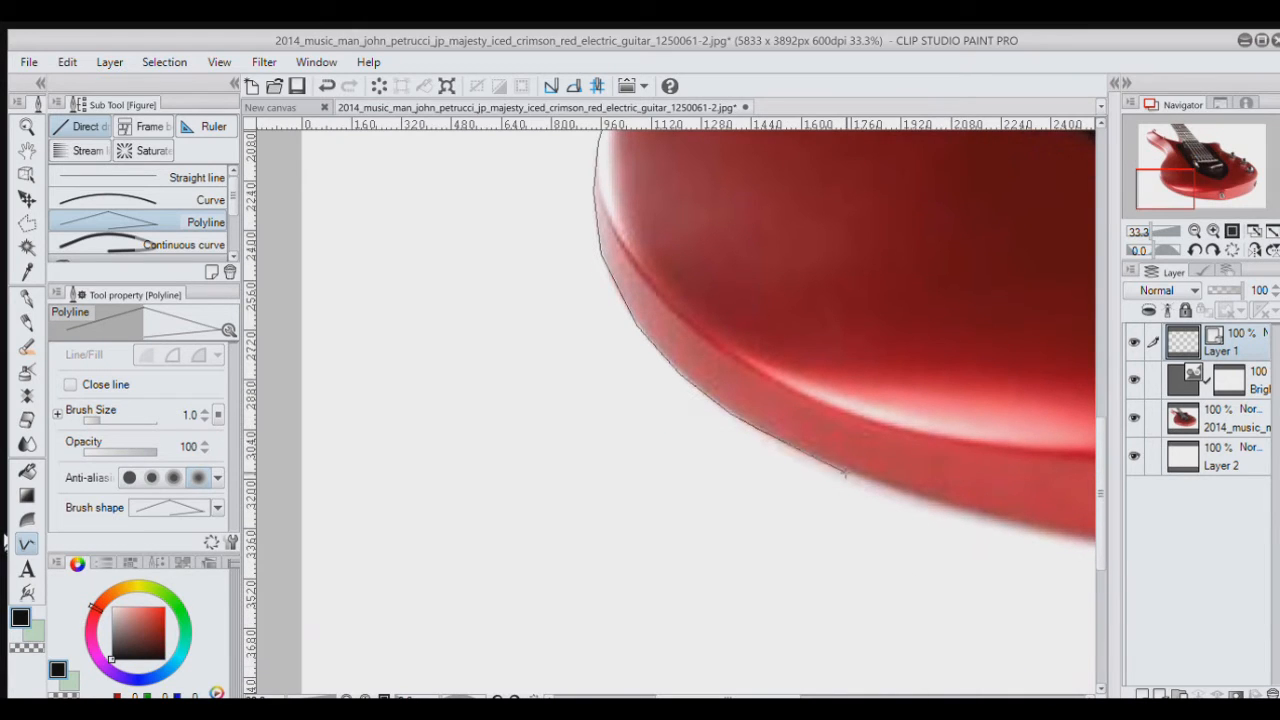
{"action": "left_click", "coordinate": [846, 472]}
{"action": "left_click", "coordinate": [1008, 521]}
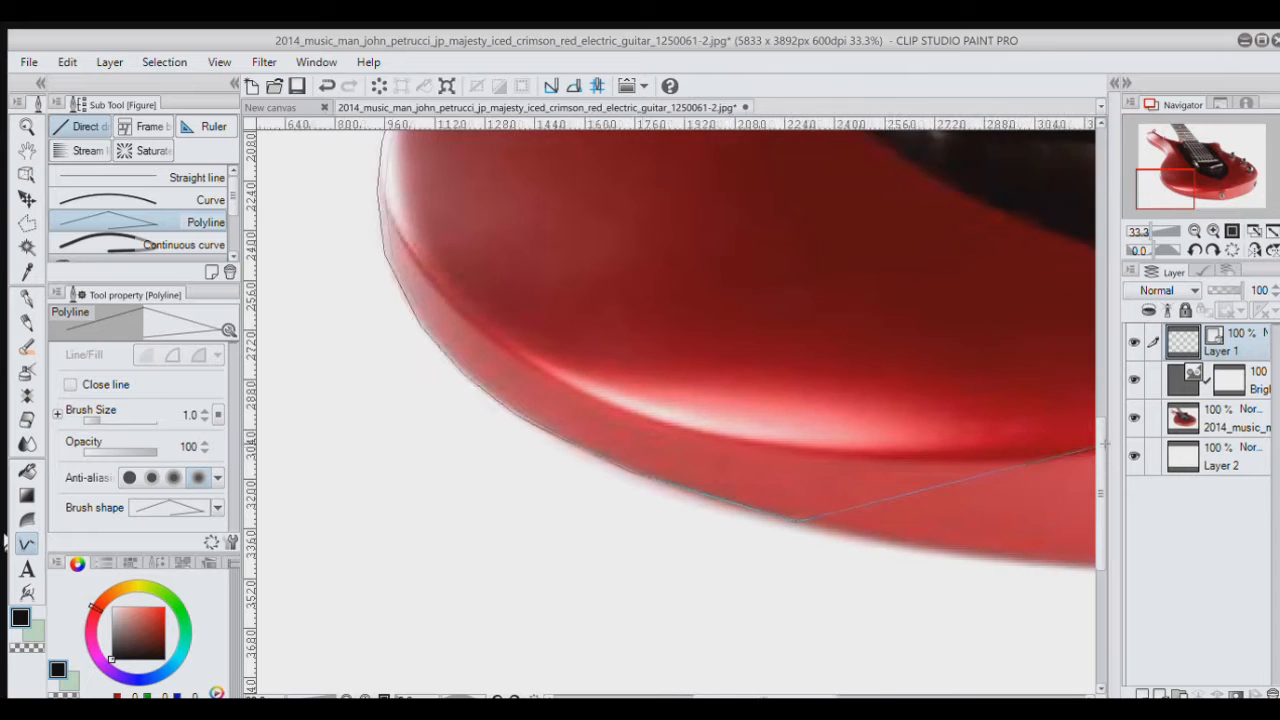
{"action": "scroll", "coordinate": [1100, 494], "scroll_direction": "down", "scroll_amount": 2}
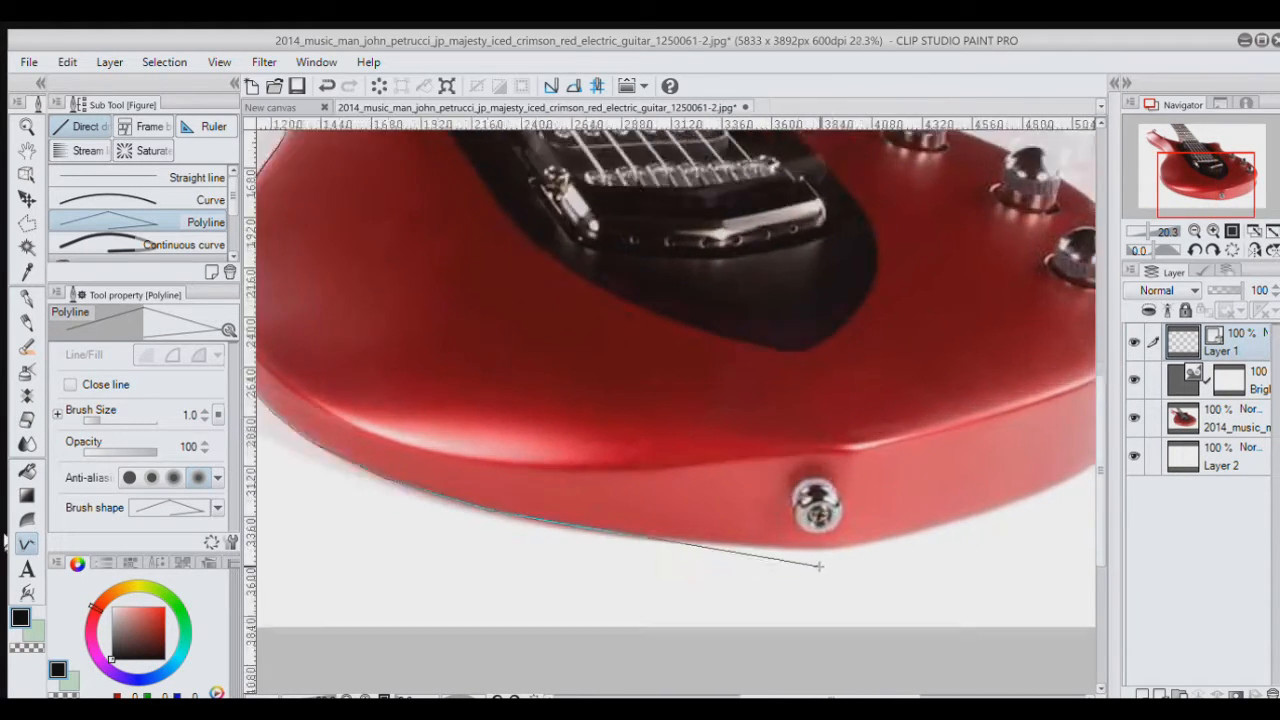
{"action": "scroll", "coordinate": [800, 560], "scroll_direction": "up", "scroll_amount": 2}
{"action": "scroll", "coordinate": [778, 557], "scroll_direction": "up", "scroll_amount": 1}
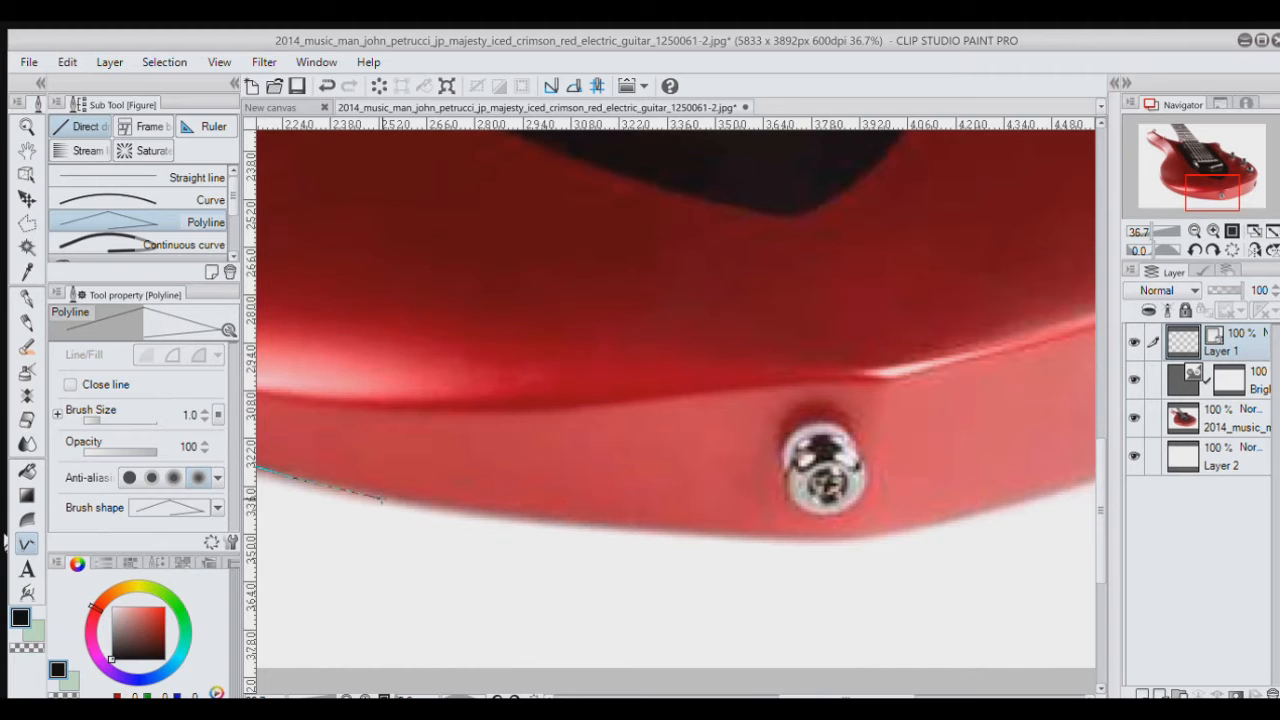
{"action": "left_click", "coordinate": [552, 521]}
{"action": "left_click", "coordinate": [862, 540]}
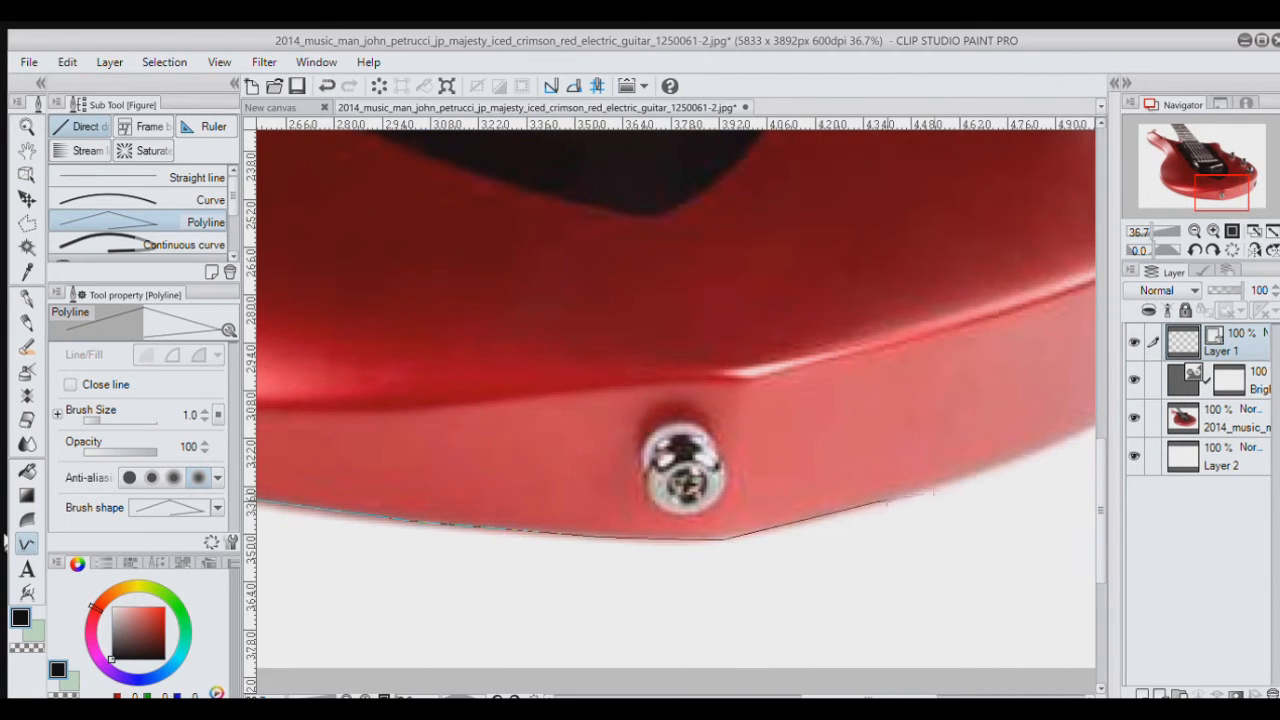
{"action": "left_click", "coordinate": [1035, 454]}
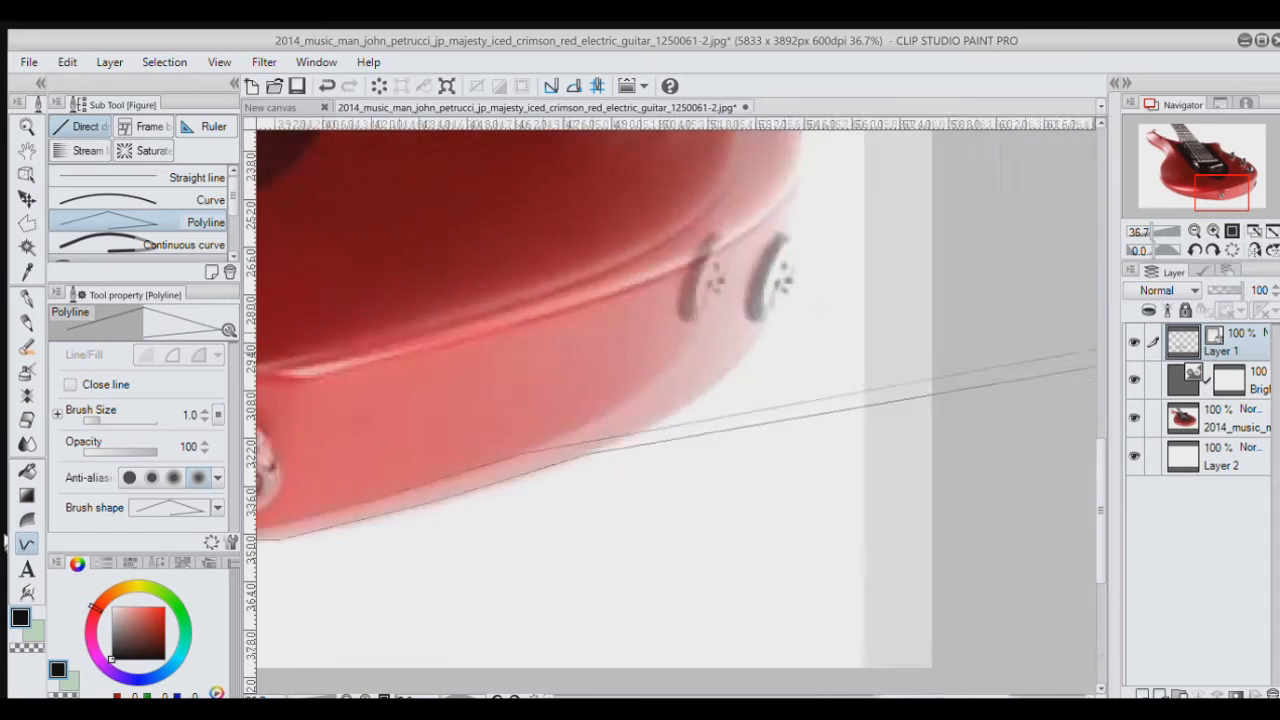
Step: Trace the polyline up the body's far end, past the output jack to the widest point beside the lowest knob
{"action": "left_click", "coordinate": [421, 399]}
{"action": "left_click", "coordinate": [471, 356]}
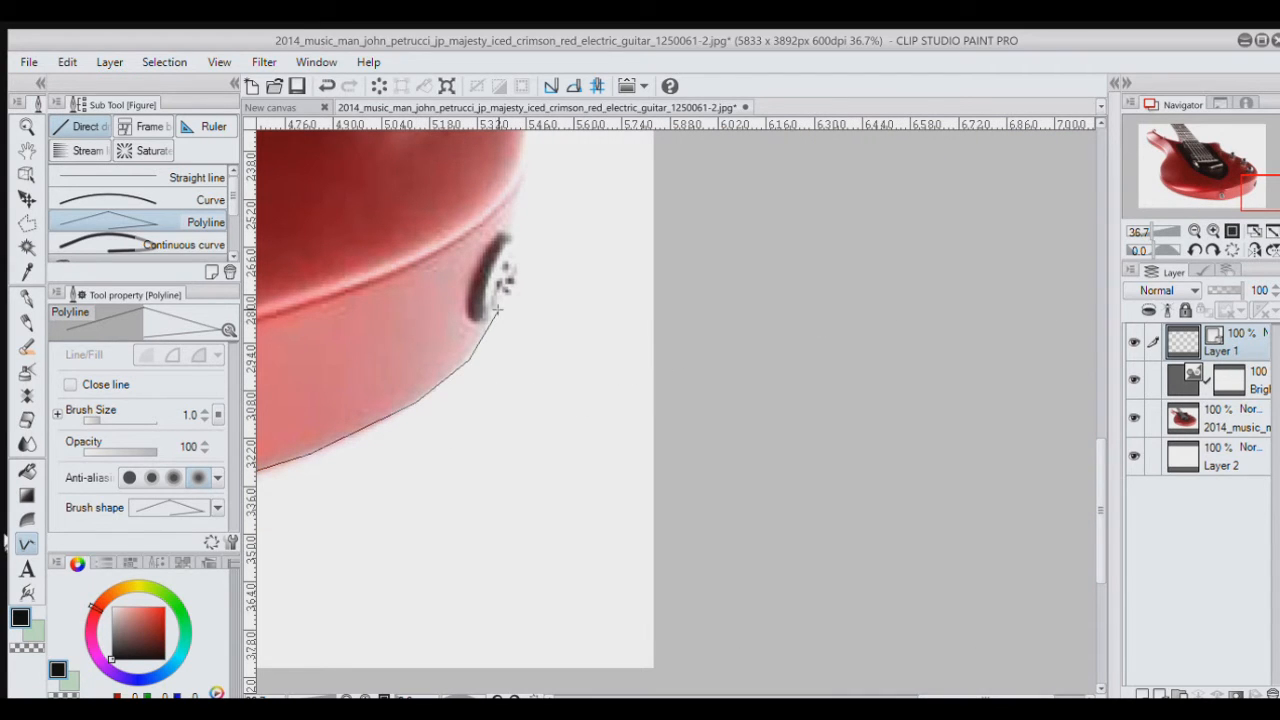
{"action": "left_click", "coordinate": [506, 264]}
{"action": "scroll", "coordinate": [528, 172], "scroll_direction": "up", "scroll_amount": 5}
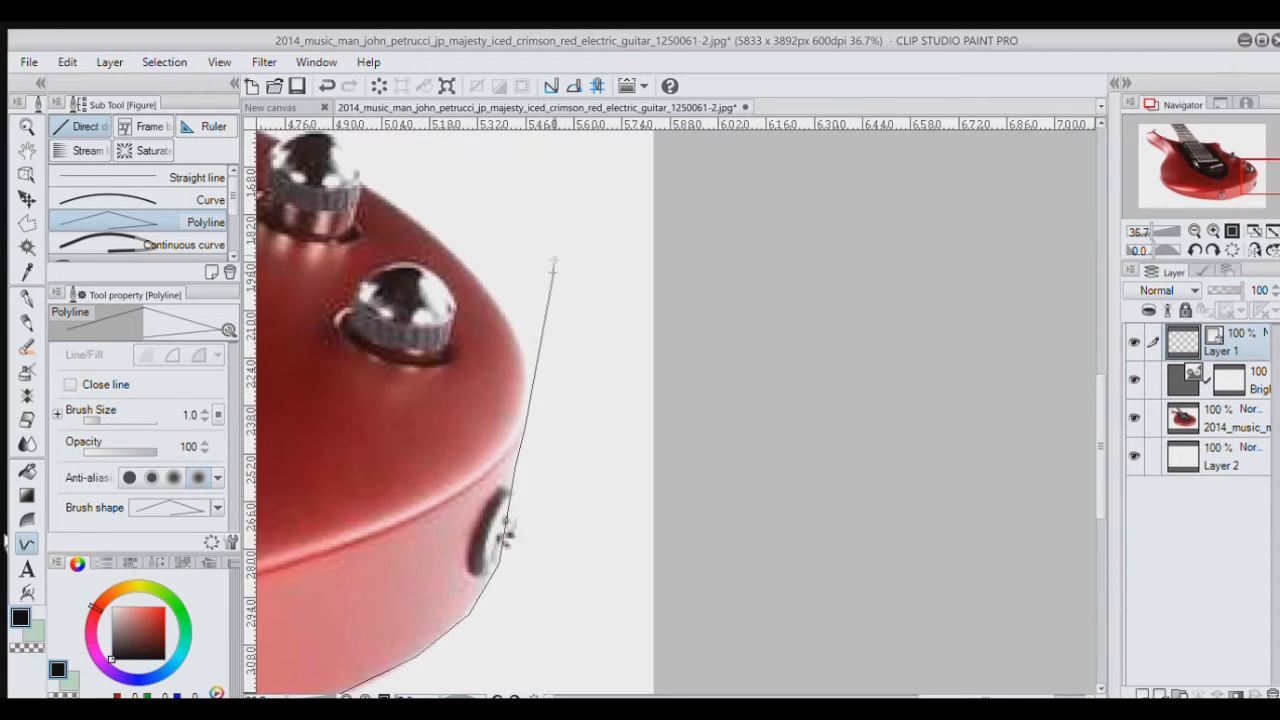
{"action": "left_click", "coordinate": [527, 378]}
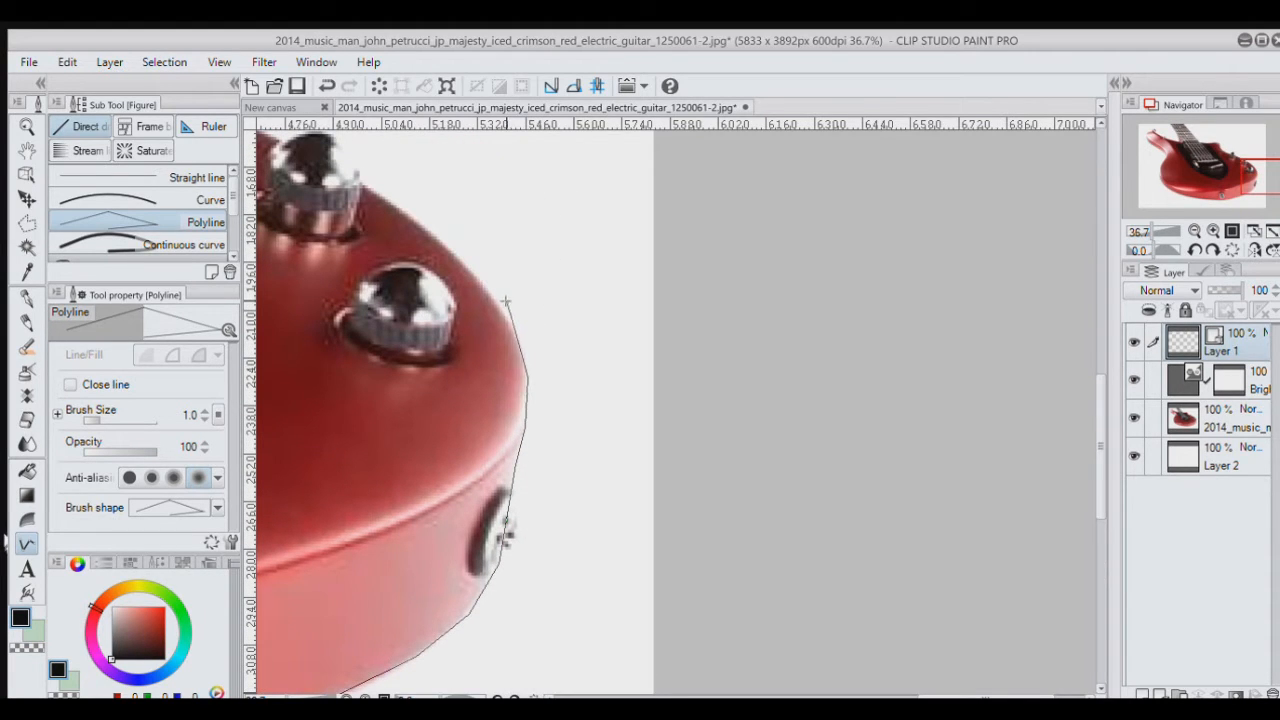
Step: Continue the polyline along the body's upper edge and around the middle control knob
{"action": "left_click", "coordinate": [497, 296]}
{"action": "left_click", "coordinate": [361, 183]}
{"action": "left_click_drag", "start_coordinate": [361, 183], "coordinate": [425, 549]}
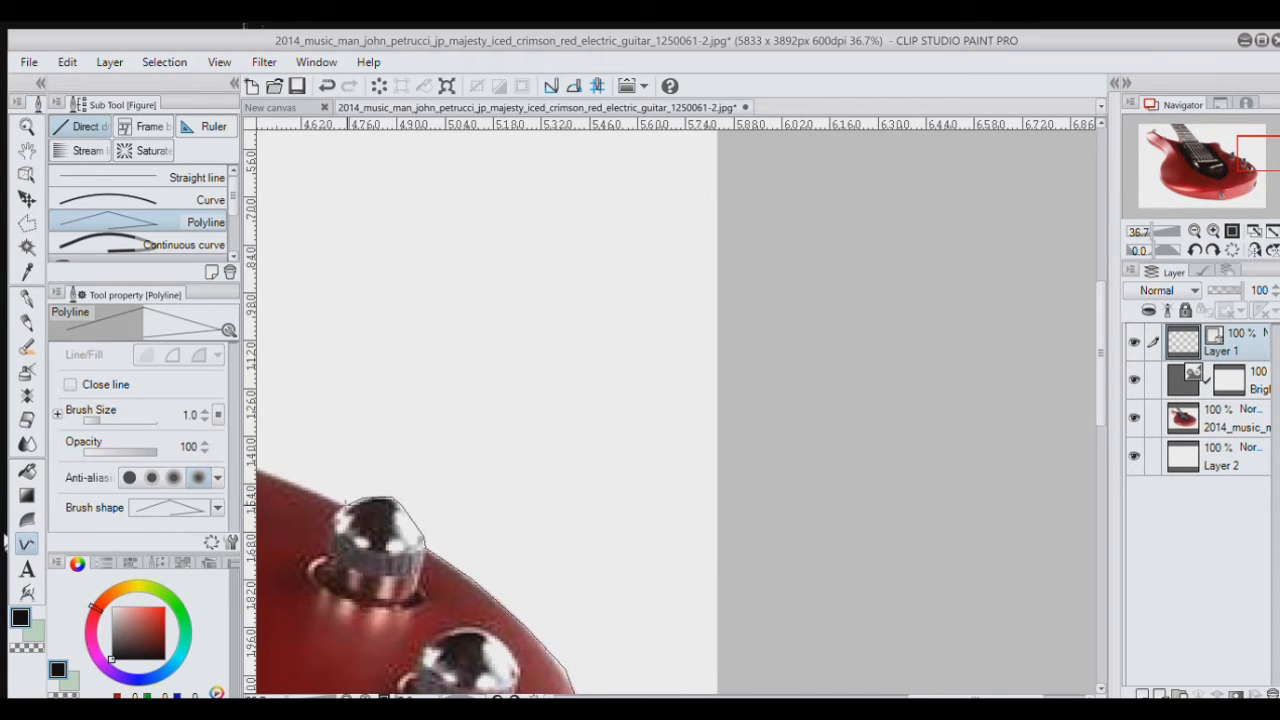
{"action": "left_click", "coordinate": [336, 502]}
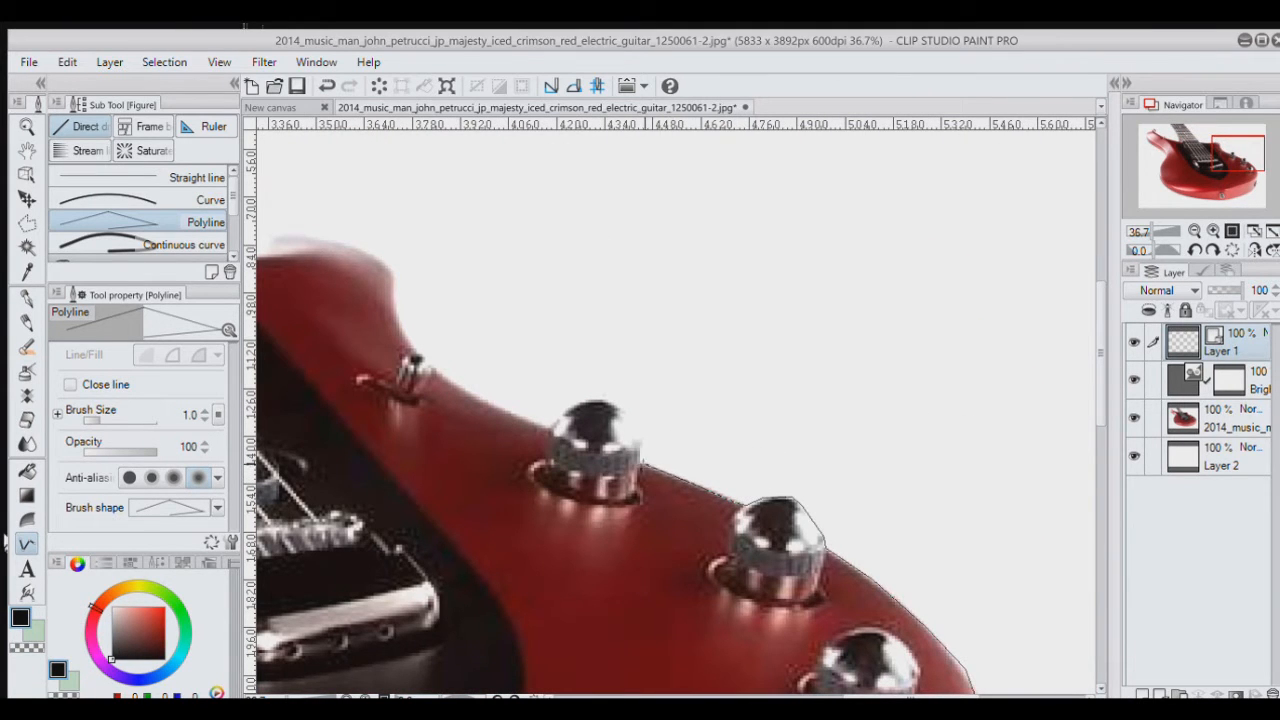
Step: Trace the polyline around the domed top of the control knob nearest the lower horn and on toward the small toggle switch
{"action": "scroll", "coordinate": [638, 452], "scroll_direction": "up", "scroll_amount": 2}
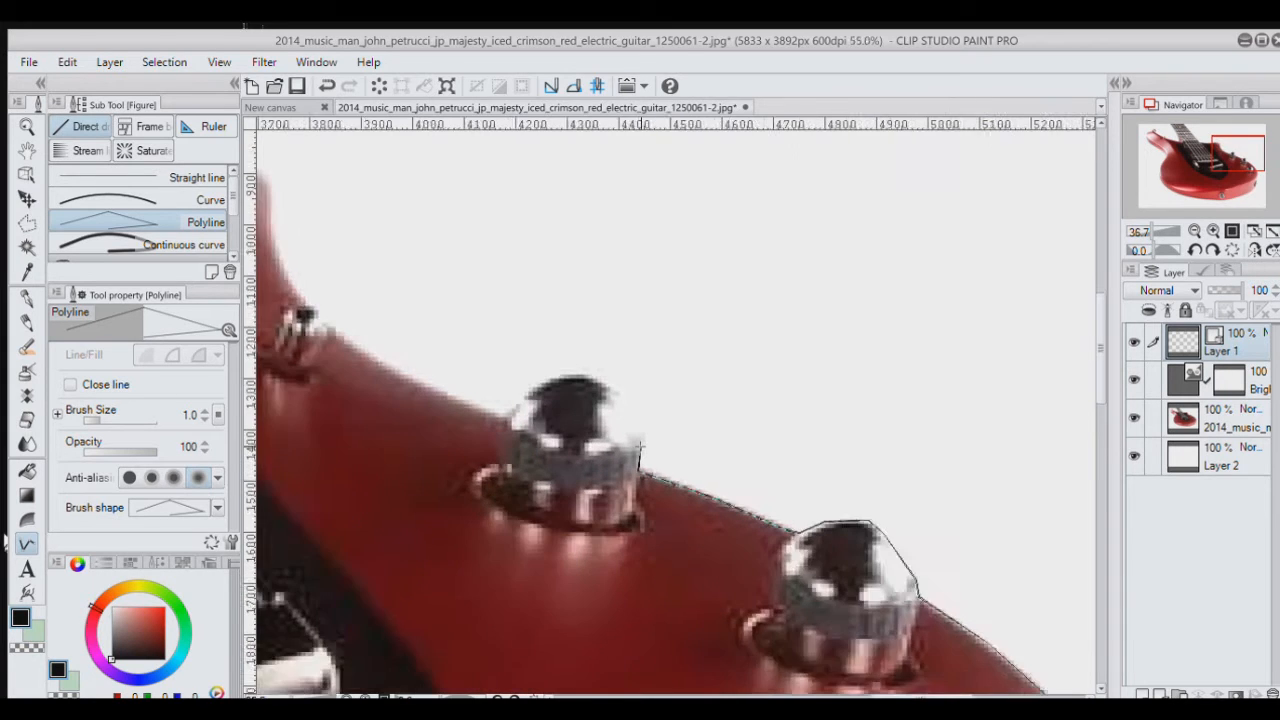
{"action": "left_click", "coordinate": [640, 440]}
{"action": "left_click", "coordinate": [639, 410]}
{"action": "left_click", "coordinate": [622, 387]}
{"action": "left_click", "coordinate": [606, 372]}
{"action": "left_click", "coordinate": [590, 360]}
{"action": "left_click", "coordinate": [572, 351]}
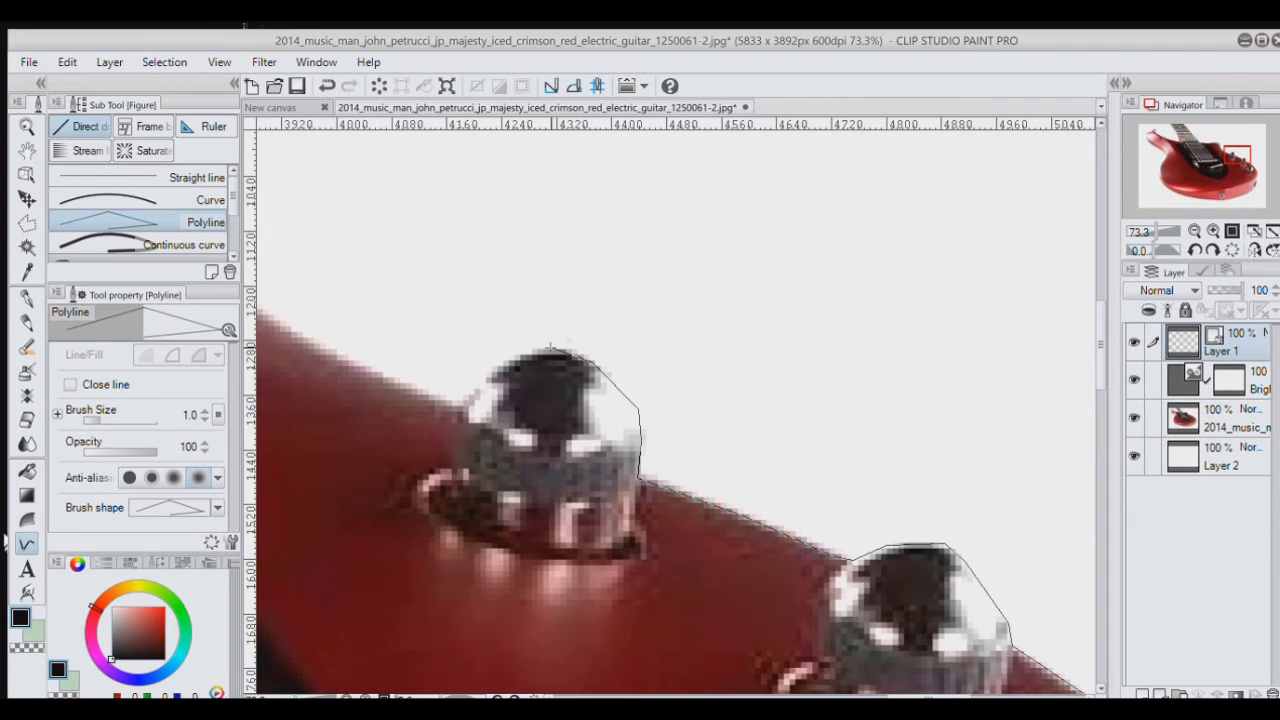
{"action": "left_click", "coordinate": [550, 347]}
{"action": "left_click", "coordinate": [522, 352]}
{"action": "left_click", "coordinate": [500, 364]}
{"action": "left_click", "coordinate": [473, 384]}
{"action": "scroll", "coordinate": [260, 160], "scroll_direction": "left", "scroll_amount": 5}
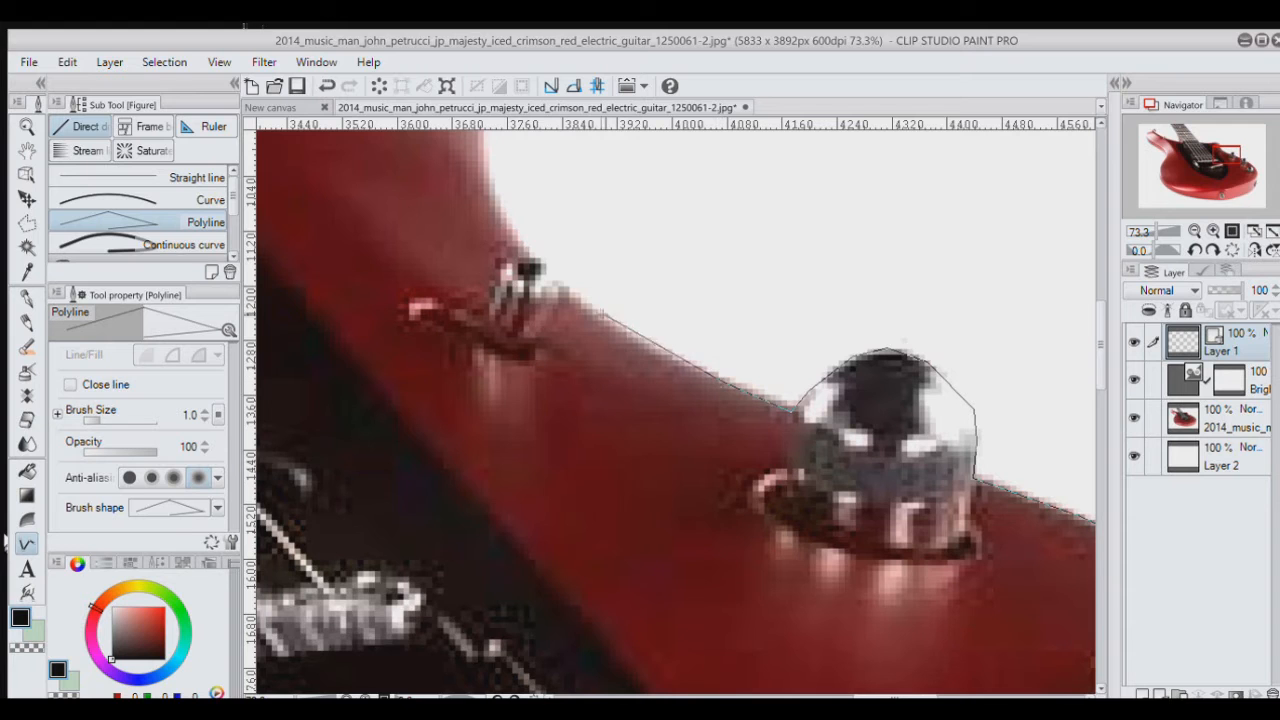
Step: Continue the polyline past the small toggle switch and up the outer curve of the lower horn
{"action": "left_click", "coordinate": [594, 314]}
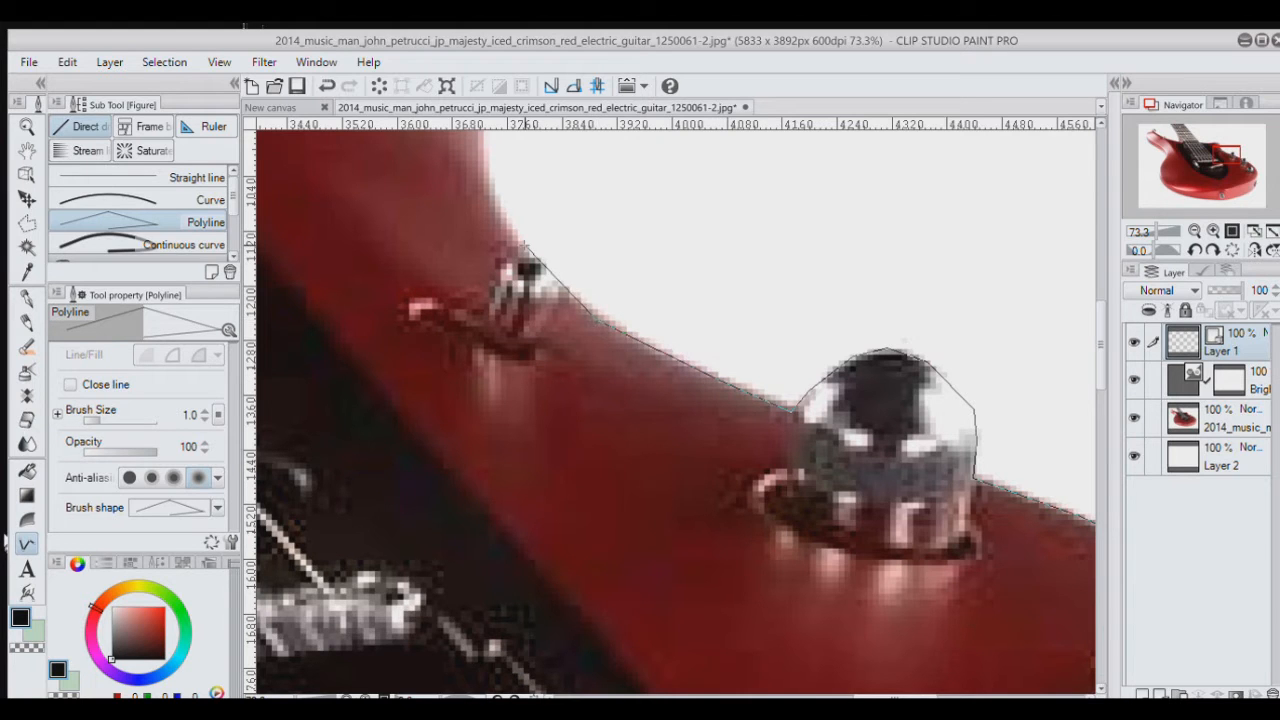
{"action": "left_click", "coordinate": [522, 246]}
{"action": "scroll", "coordinate": [490, 120], "scroll_direction": "up", "scroll_amount": 2}
{"action": "scroll", "coordinate": [490, 122], "scroll_direction": "up", "scroll_amount": 1}
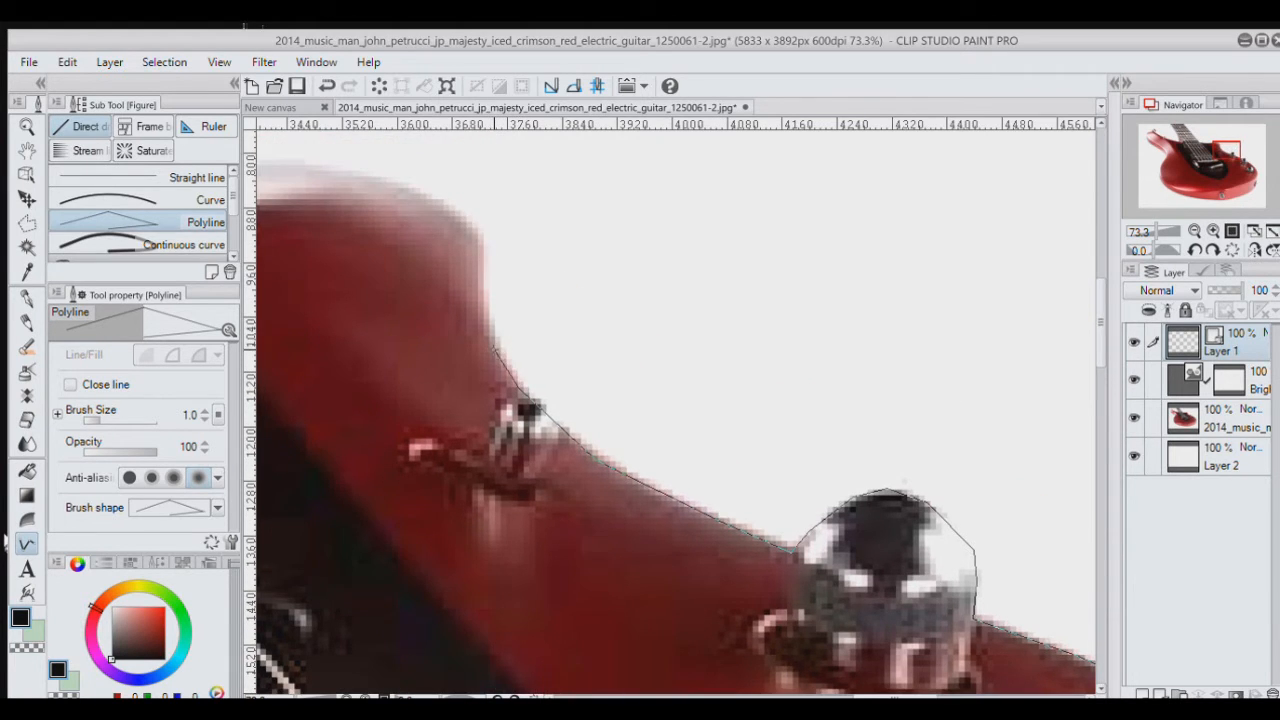
{"action": "left_click", "coordinate": [485, 248]}
{"action": "left_click", "coordinate": [444, 190]}
Step: Trace the polyline around the faded tip of the lower horn and back down to the body edge
{"action": "scroll", "coordinate": [400, 230], "scroll_direction": "up", "scroll_amount": 5}
{"action": "scroll", "coordinate": [300, 300], "scroll_direction": "left", "scroll_amount": 5}
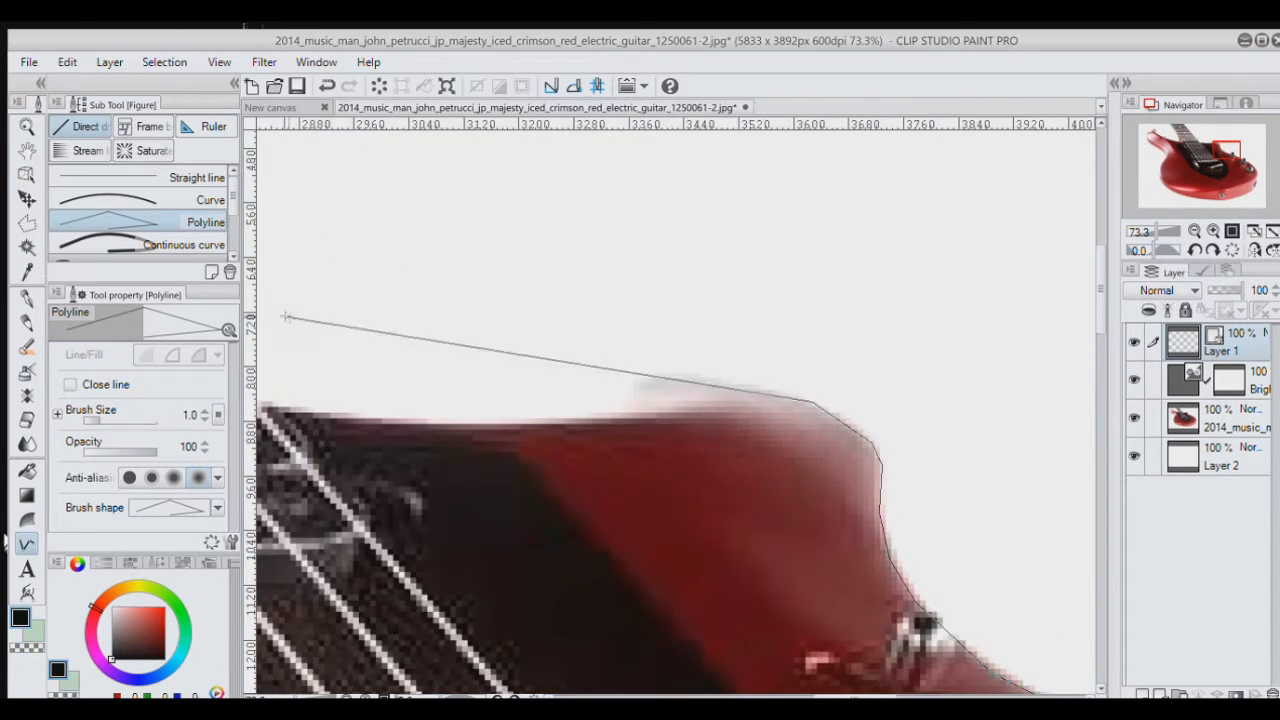
{"action": "left_click", "coordinate": [695, 377]}
{"action": "left_click", "coordinate": [643, 380]}
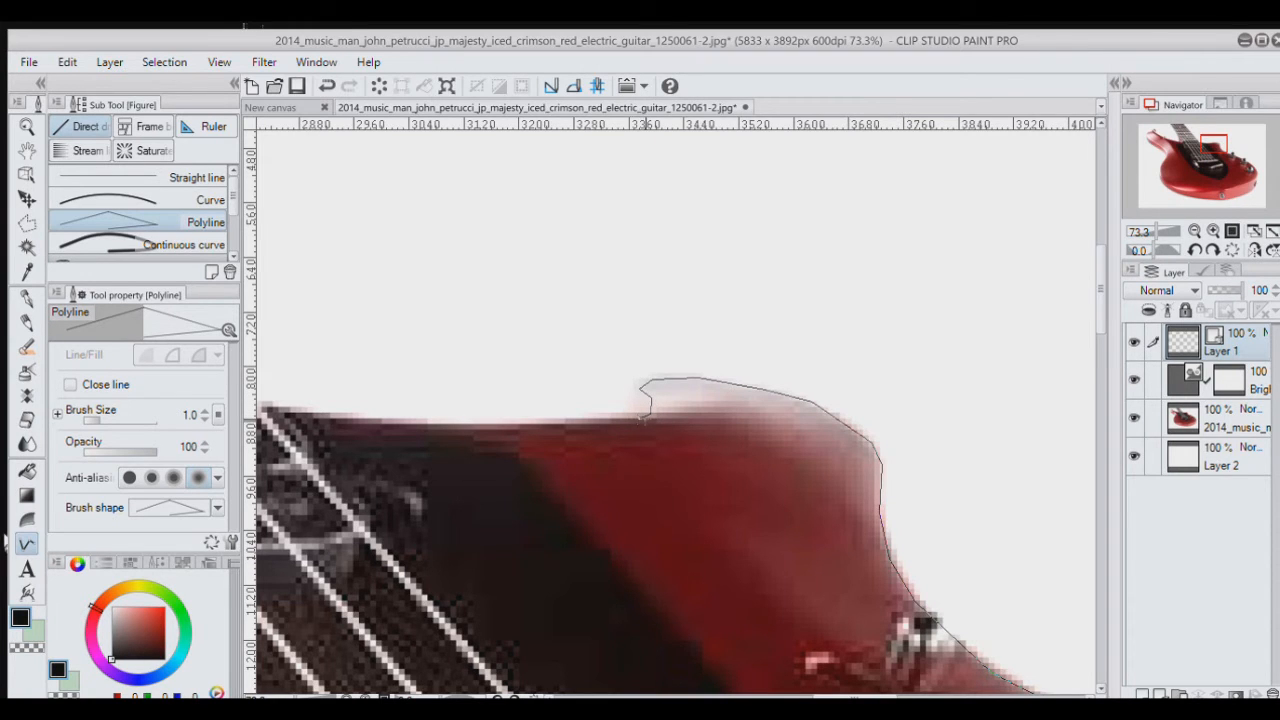
{"action": "left_click", "coordinate": [643, 418]}
Step: Continue the polyline along the lower horn's inner edge to the corner where the body meets the fretboard
{"action": "scroll", "coordinate": [540, 400], "scroll_direction": "up", "scroll_amount": 5}
{"action": "scroll", "coordinate": [408, 308], "scroll_direction": "down", "scroll_amount": 2}
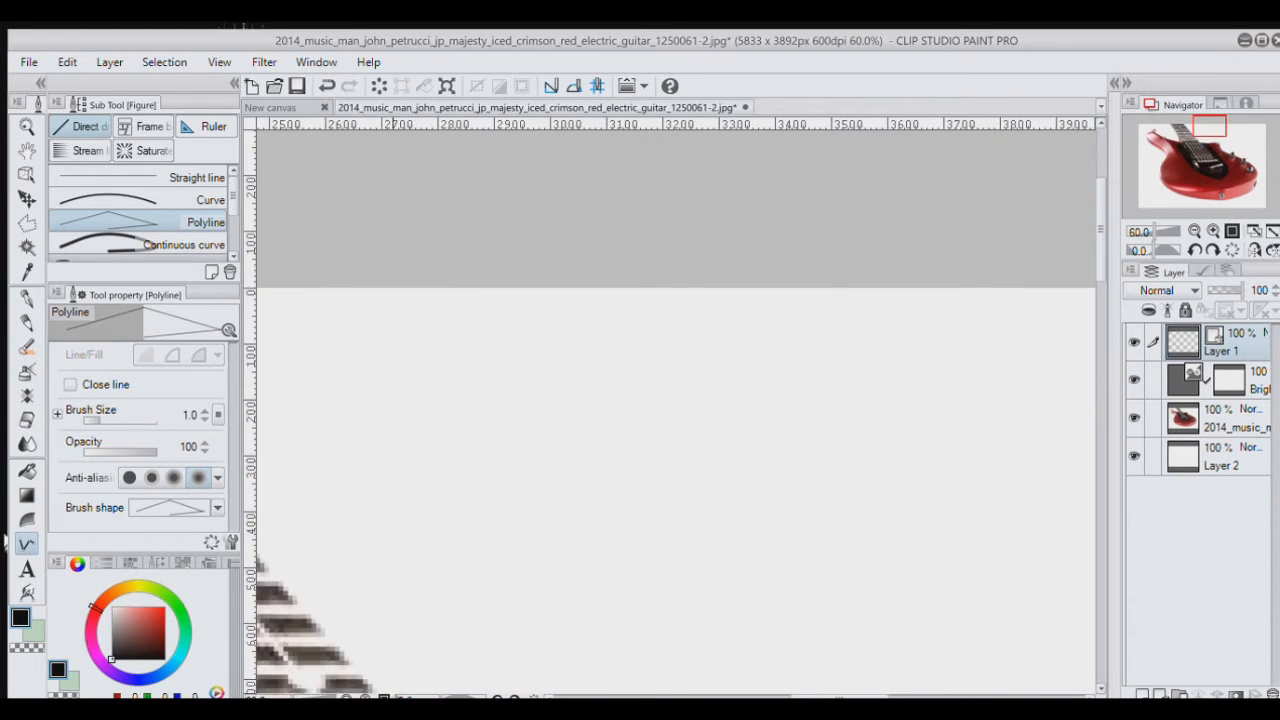
{"action": "scroll", "coordinate": [624, 640], "scroll_direction": "down", "scroll_amount": 4}
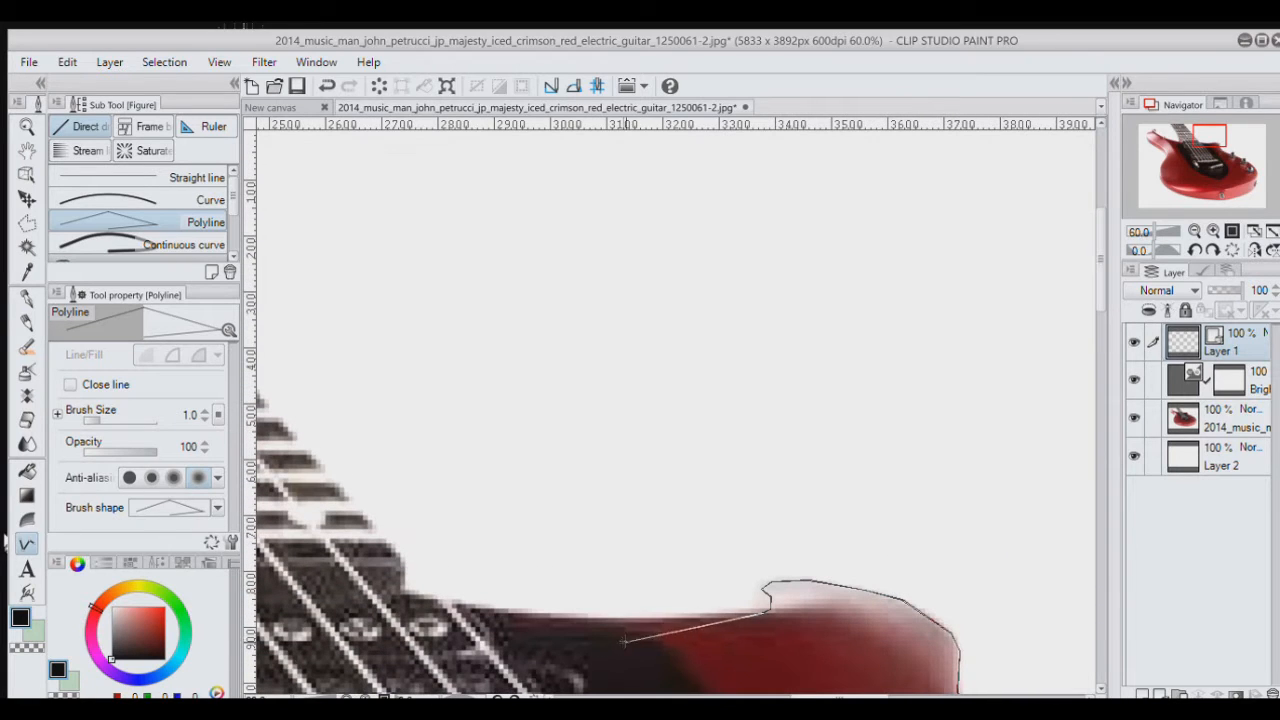
{"action": "left_click", "coordinate": [588, 620]}
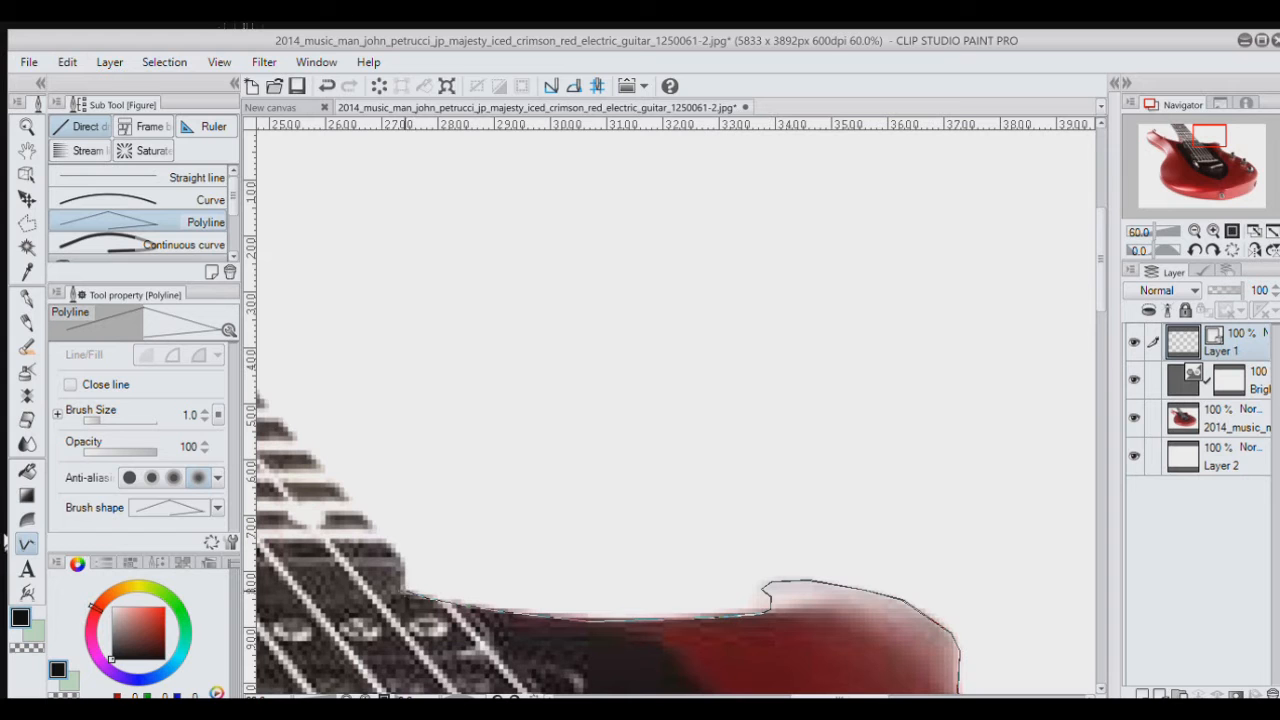
Step: Trace the polyline up the neck's edge, across just beyond the canvas edge to the neck's other side, and finish it
{"action": "scroll", "coordinate": [404, 592], "scroll_direction": "up", "scroll_amount": 5}
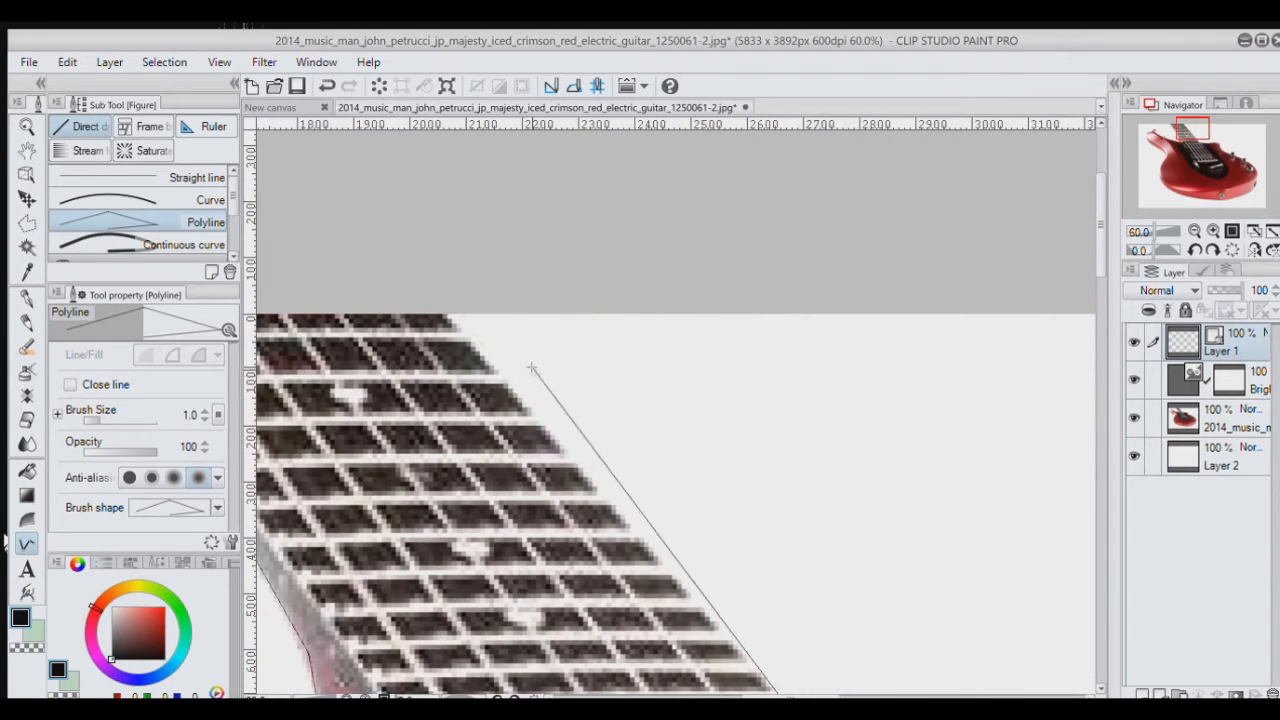
{"action": "left_click", "coordinate": [426, 296]}
{"action": "scroll", "coordinate": [426, 296], "scroll_direction": "left", "scroll_amount": 5}
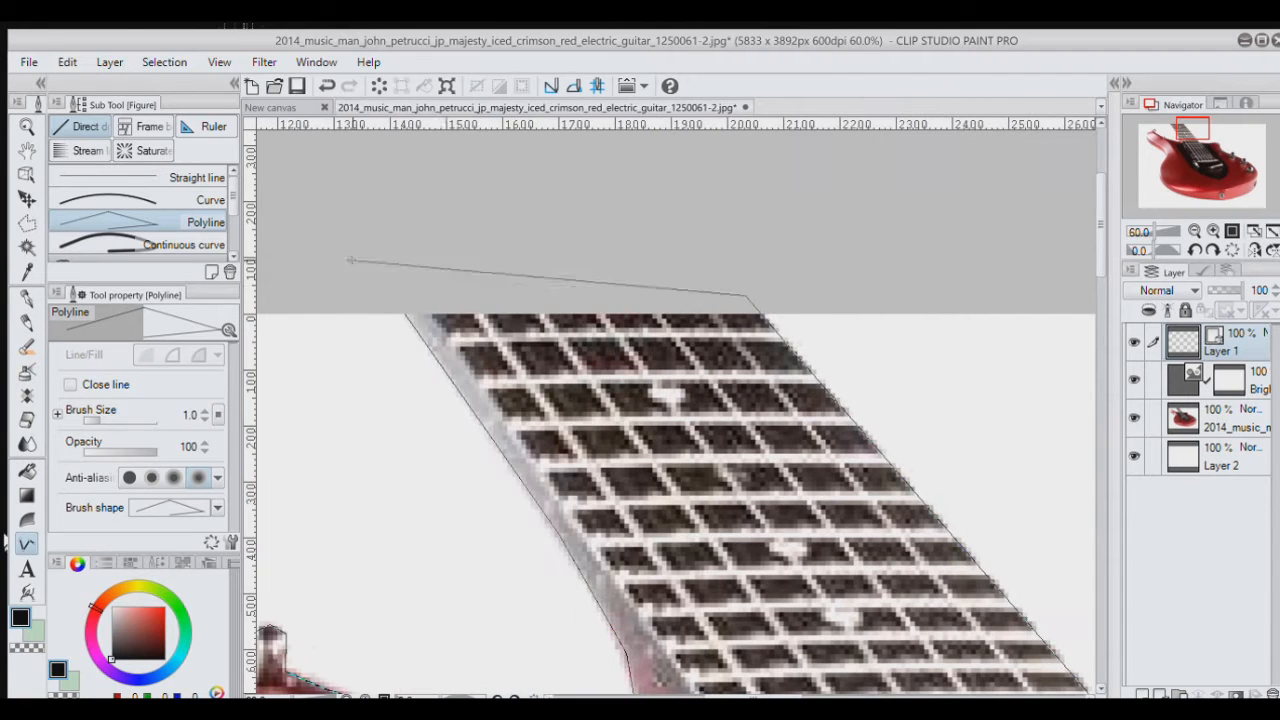
{"action": "left_click", "coordinate": [396, 295]}
{"action": "key", "text": "Escape"}
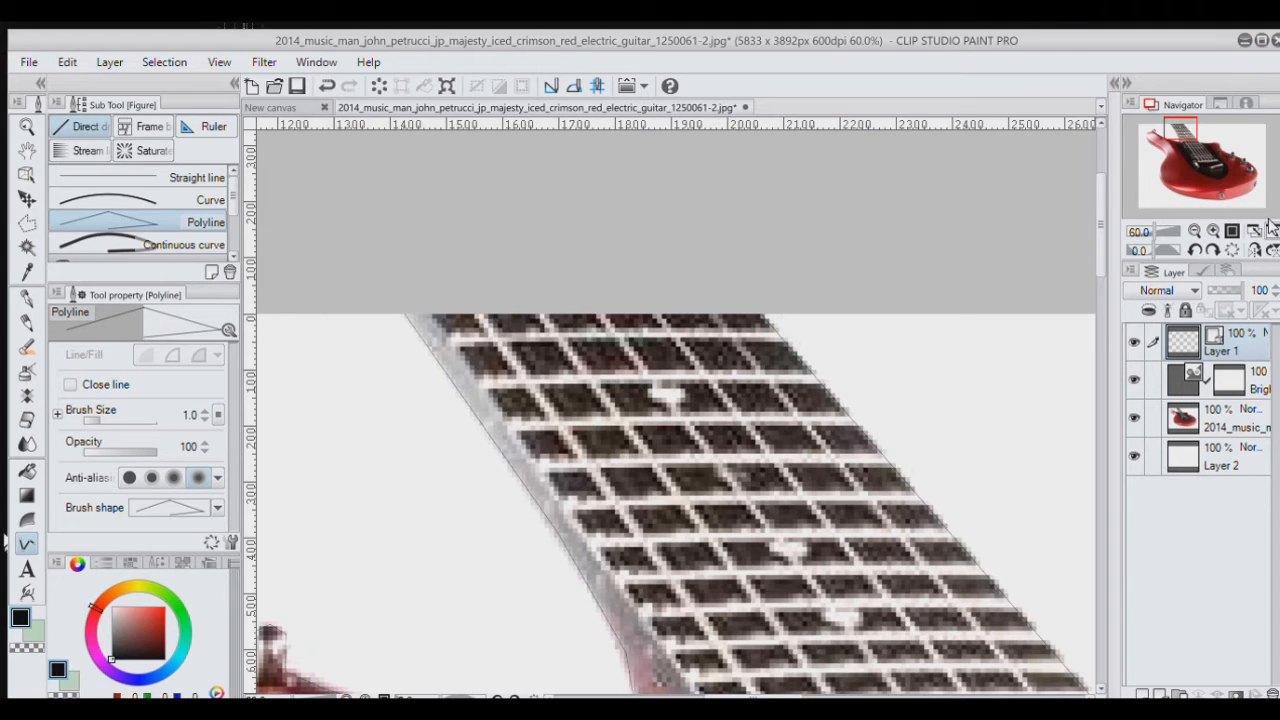
Step: Hide the guitar photo layer to inspect the traced outline alone, then make the photo visible again
{"action": "left_click", "coordinate": [1271, 231]}
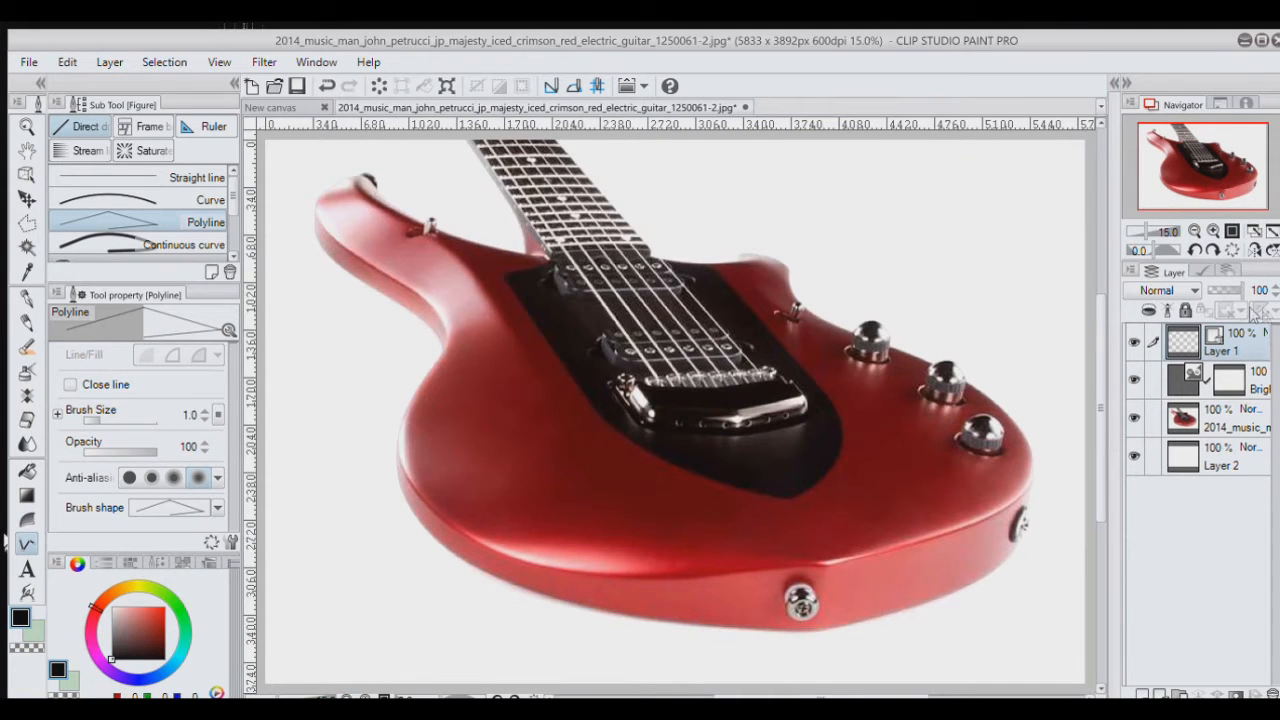
{"action": "left_click", "coordinate": [1134, 417]}
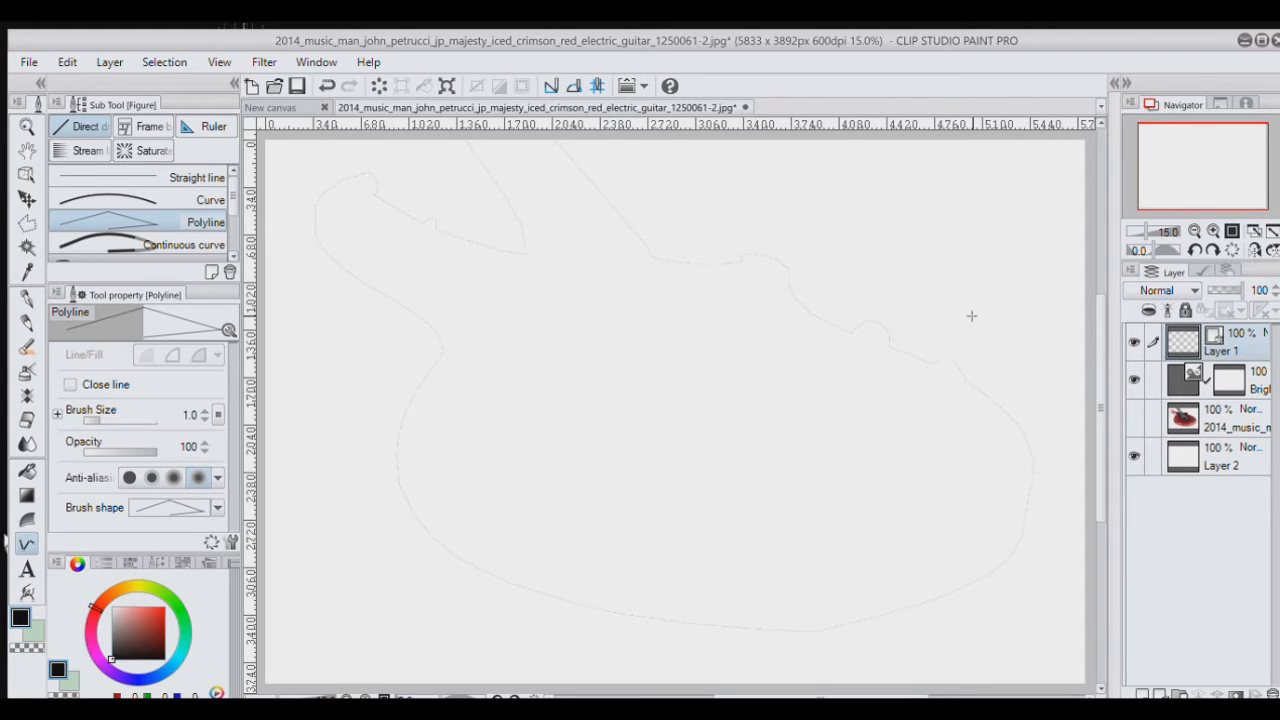
{"action": "scroll", "coordinate": [640, 255], "scroll_direction": "up", "scroll_amount": 4}
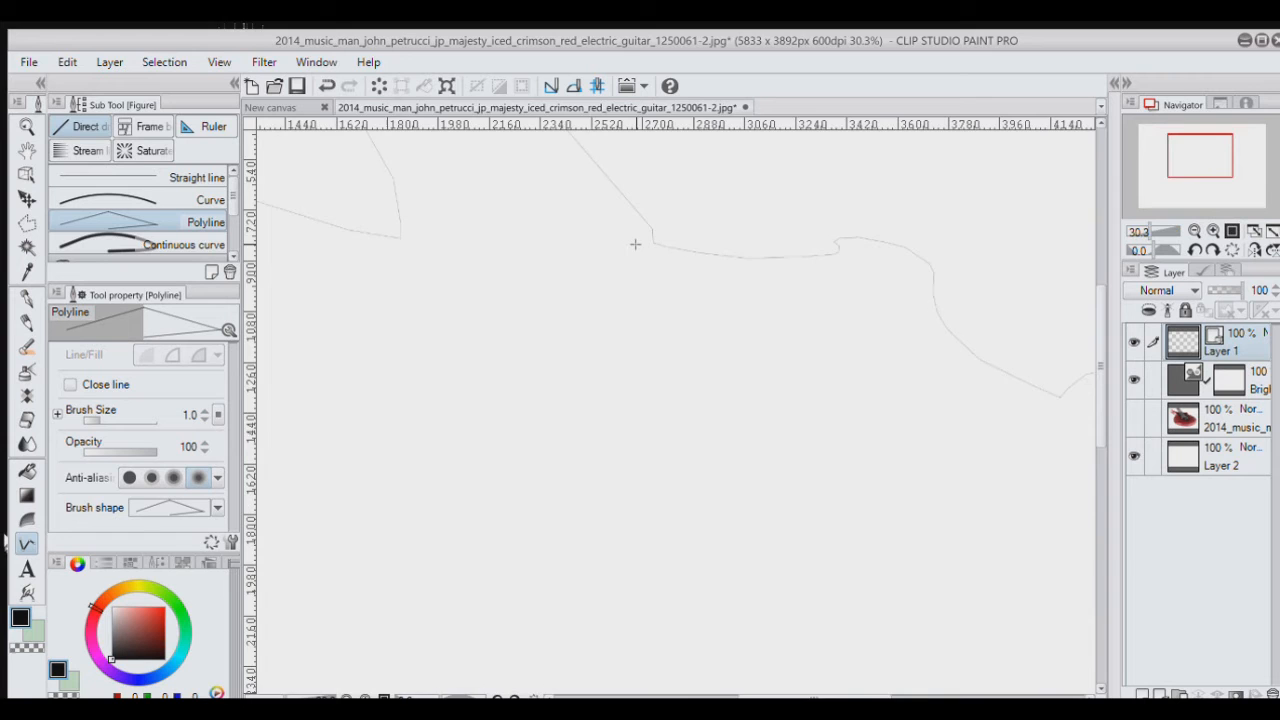
{"action": "scroll", "coordinate": [634, 244], "scroll_direction": "down", "scroll_amount": 4}
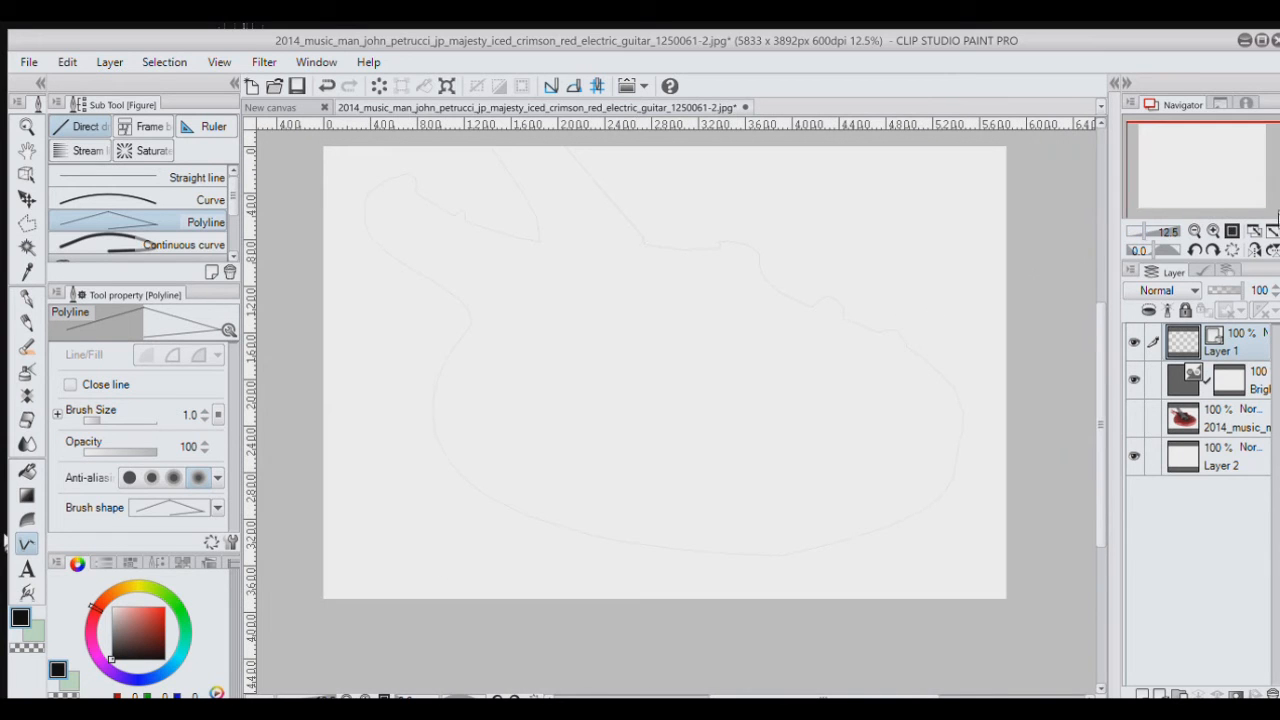
{"action": "left_click", "coordinate": [1272, 230]}
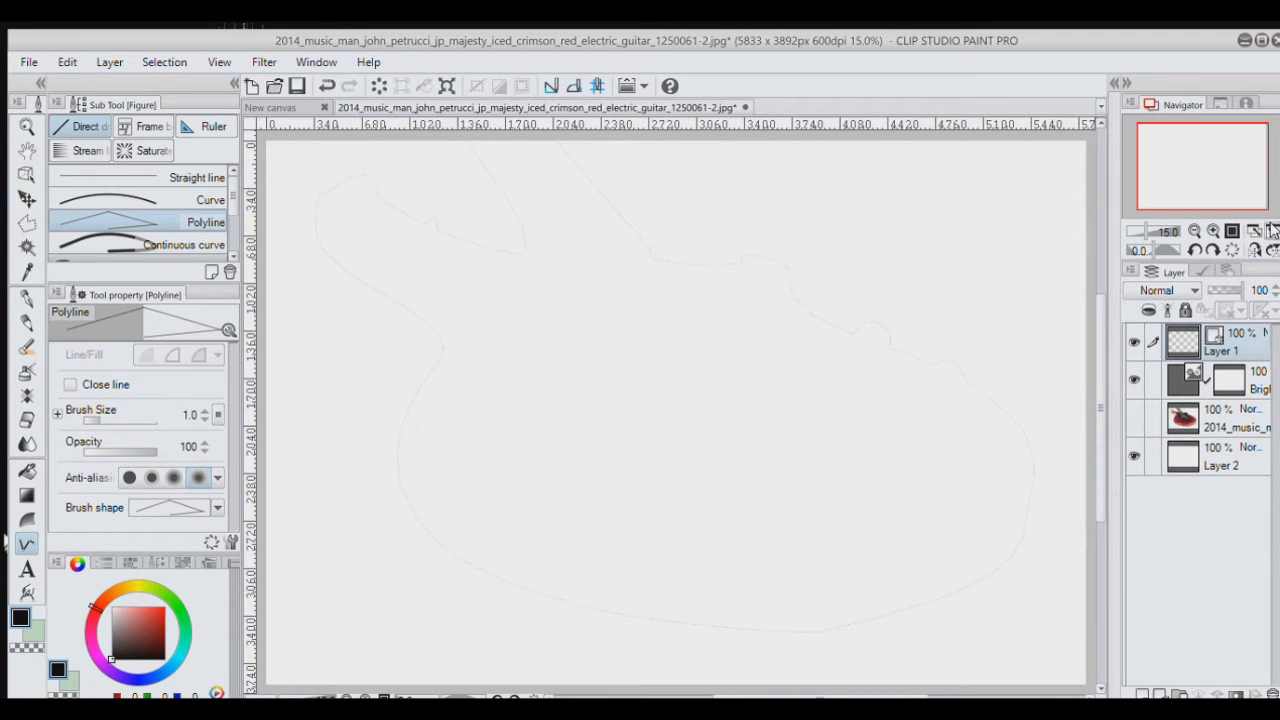
{"action": "left_click", "coordinate": [1134, 417]}
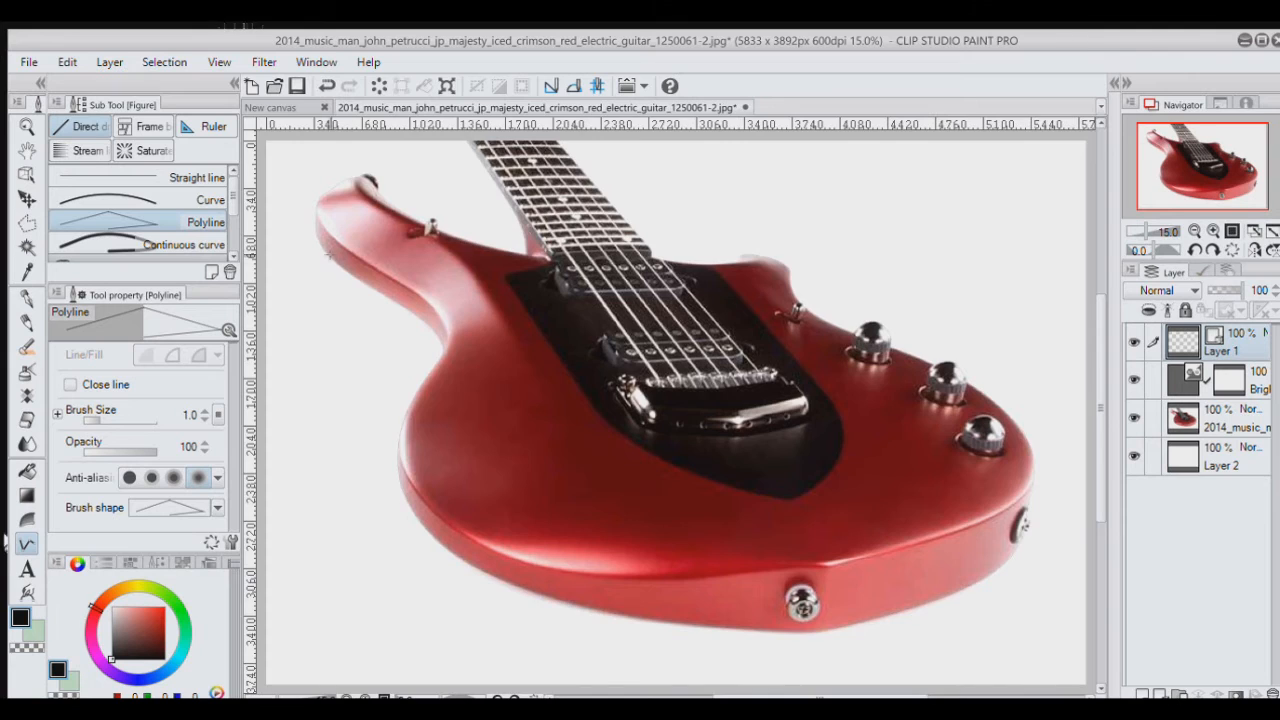
Step: Start a new polyline at the upper horn's outermost outline point and trace down the bevel between its top and side
{"action": "scroll", "coordinate": [338, 248], "scroll_direction": "up", "scroll_amount": 14}
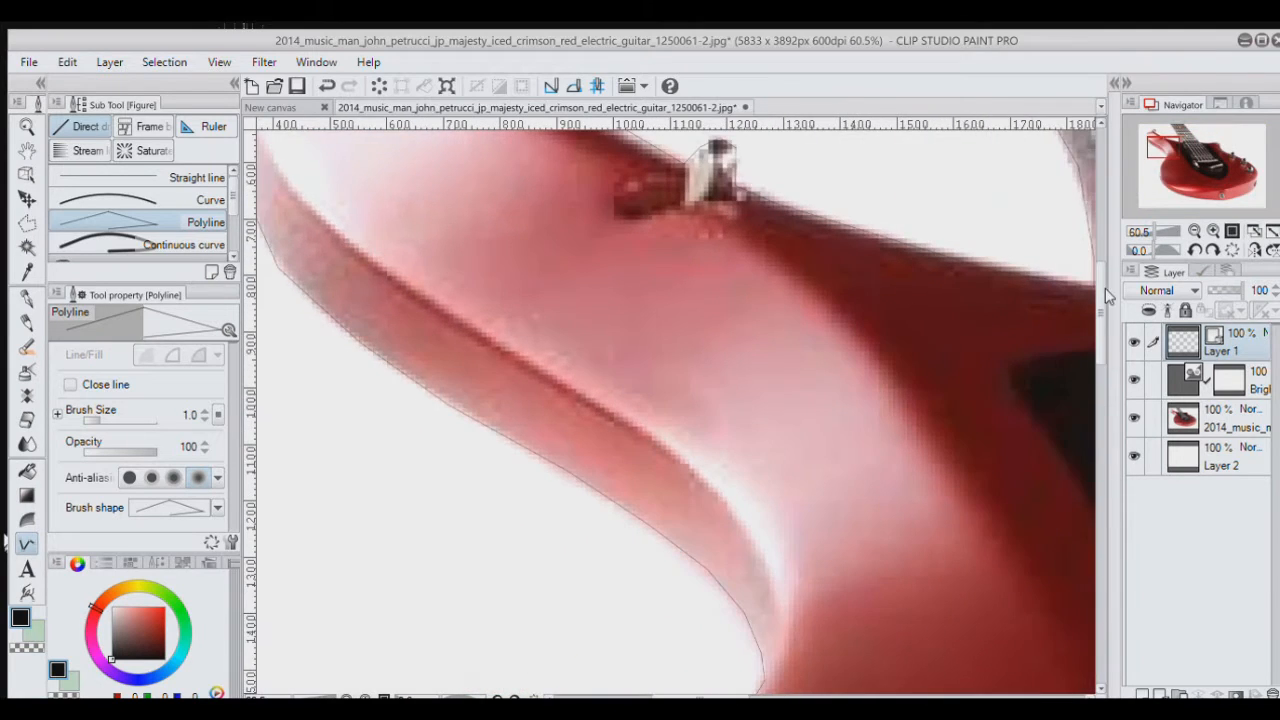
{"action": "left_click_drag", "start_coordinate": [1170, 150], "coordinate": [1160, 138]}
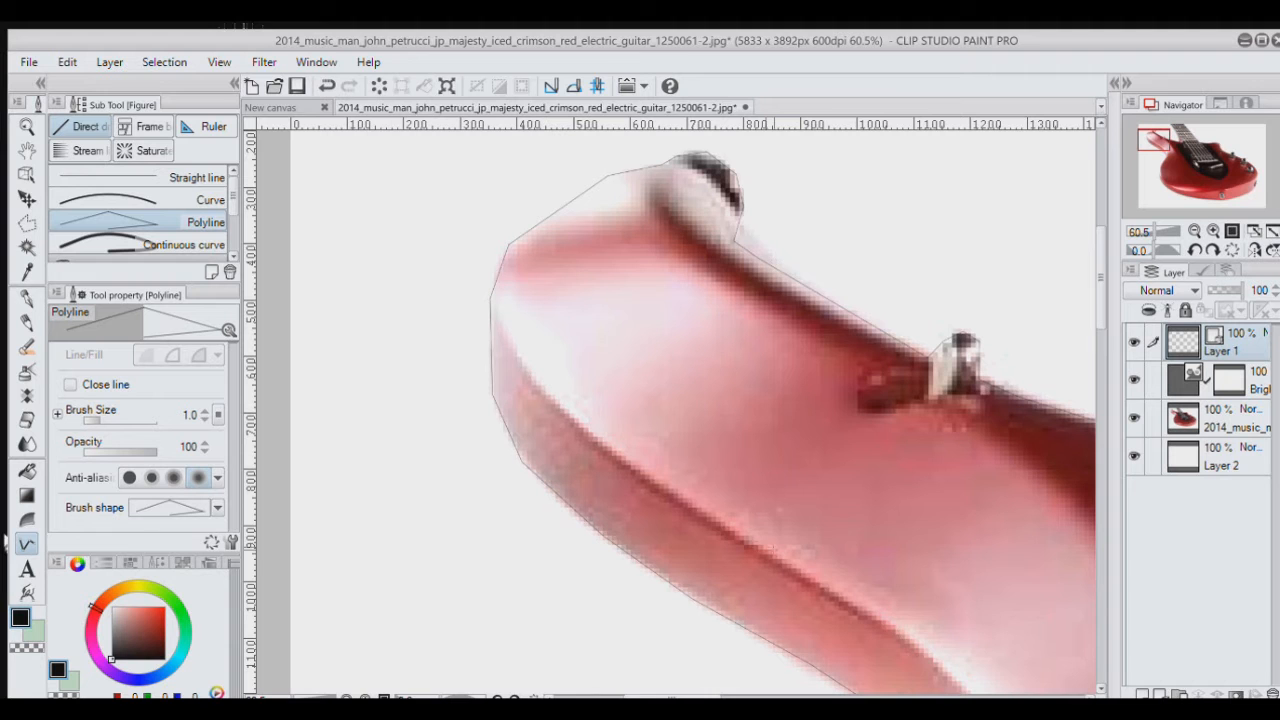
{"action": "left_click_drag", "start_coordinate": [1160, 140], "coordinate": [1167, 143]}
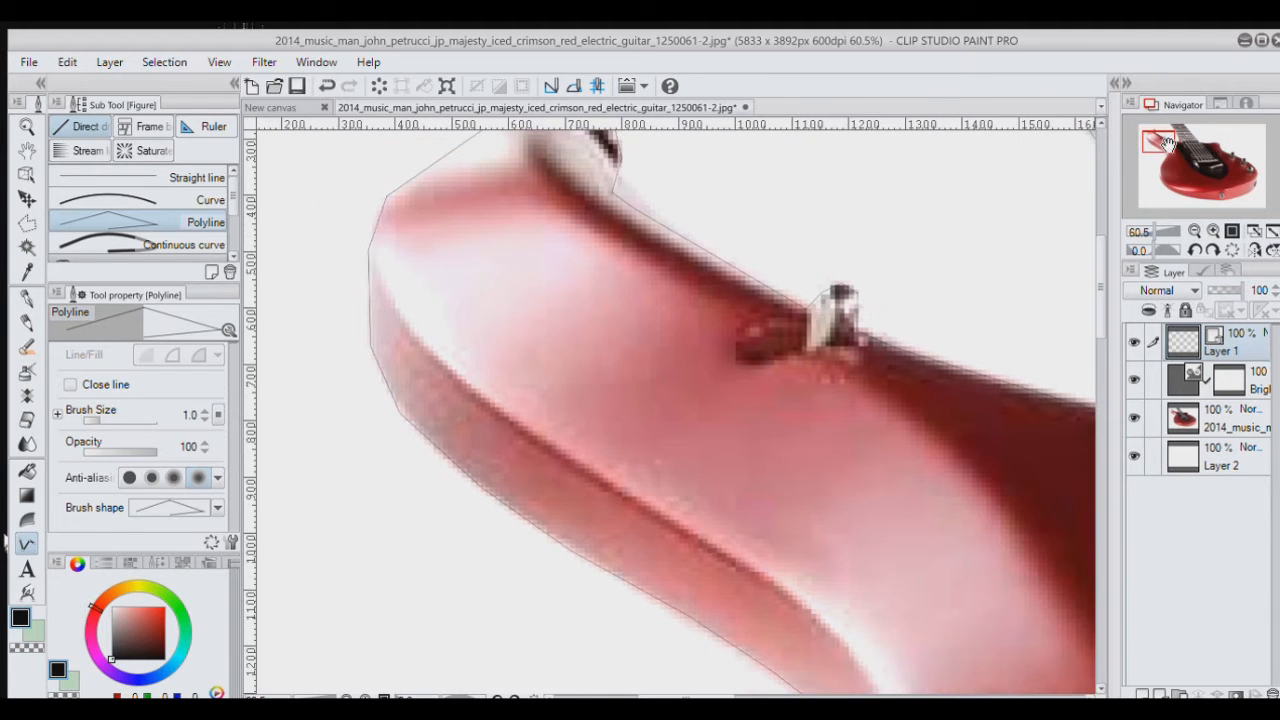
{"action": "scroll", "coordinate": [366, 220], "scroll_direction": "up", "scroll_amount": 3}
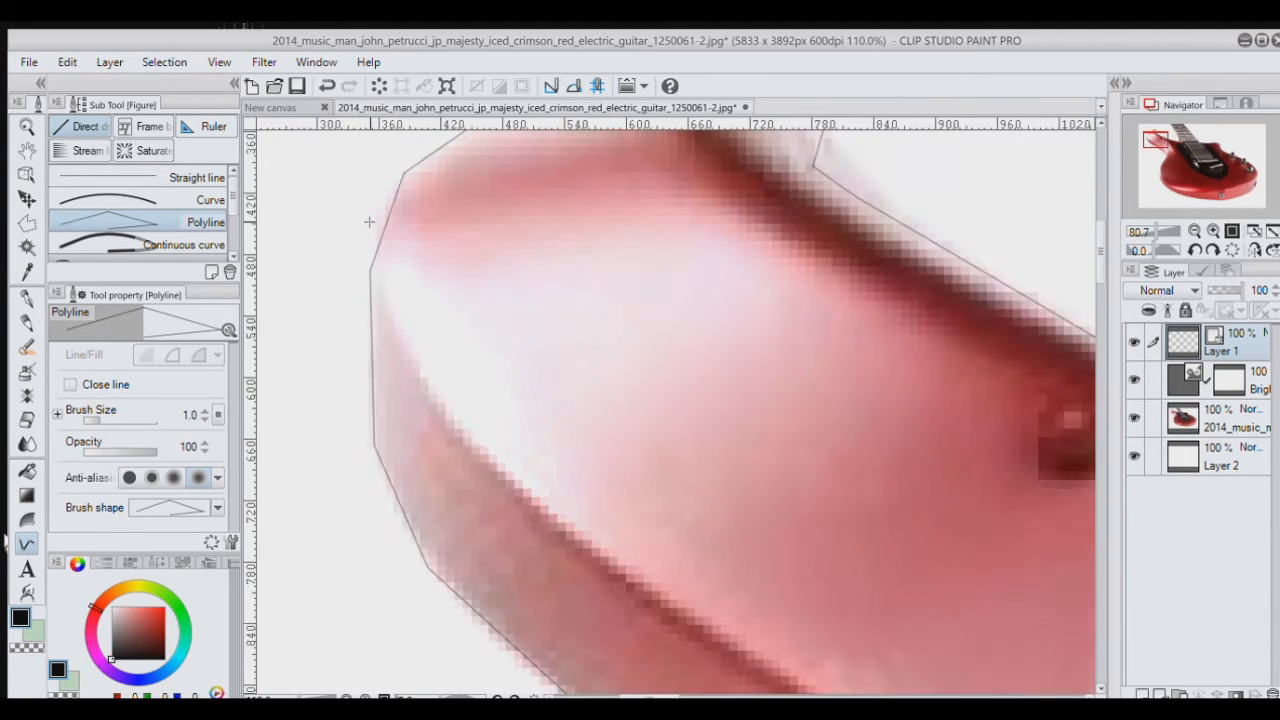
{"action": "scroll", "coordinate": [370, 220], "scroll_direction": "up", "scroll_amount": 4}
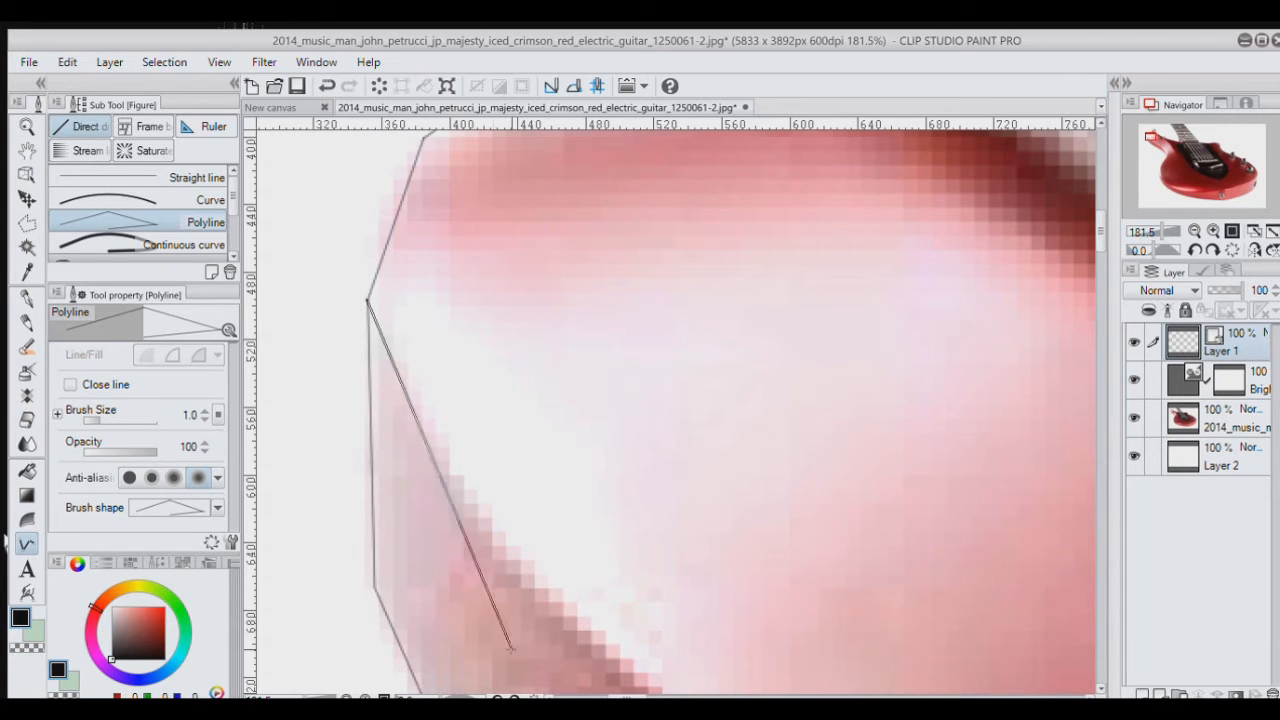
{"action": "scroll", "coordinate": [540, 688], "scroll_direction": "down", "scroll_amount": 1}
{"action": "scroll", "coordinate": [540, 688], "scroll_direction": "down", "scroll_amount": 3}
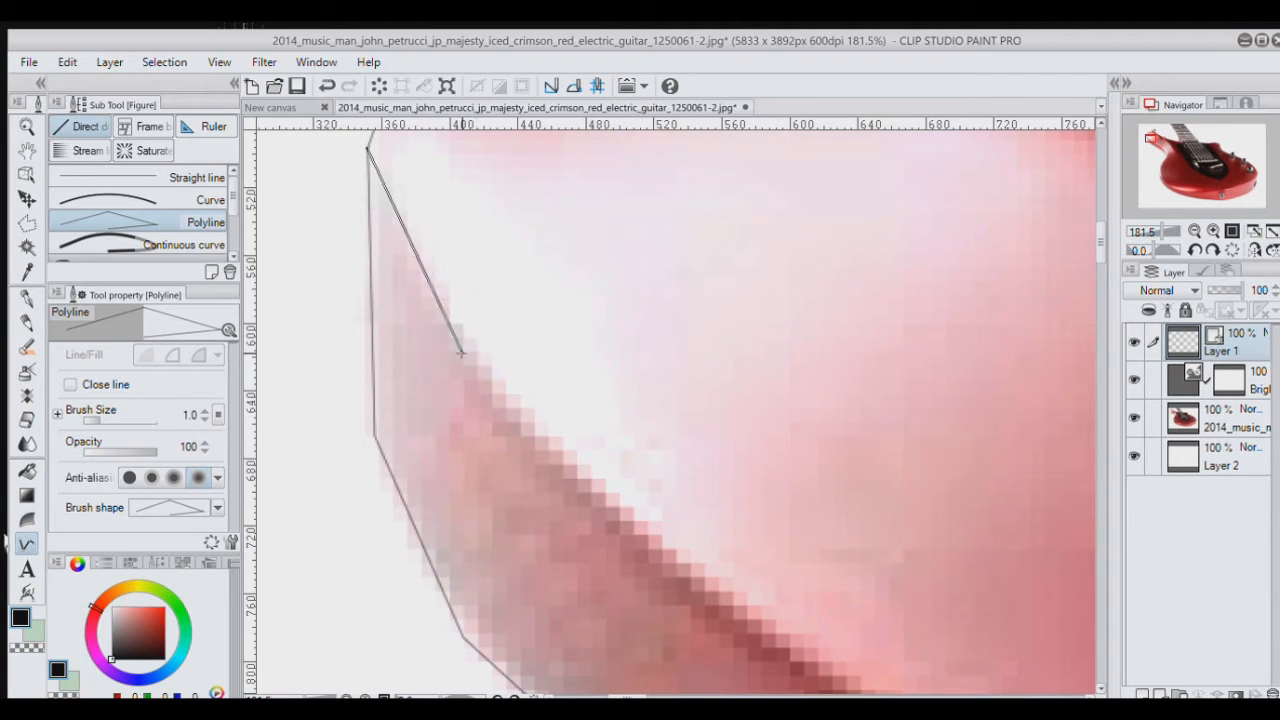
{"action": "scroll", "coordinate": [640, 545], "scroll_direction": "down", "scroll_amount": 4}
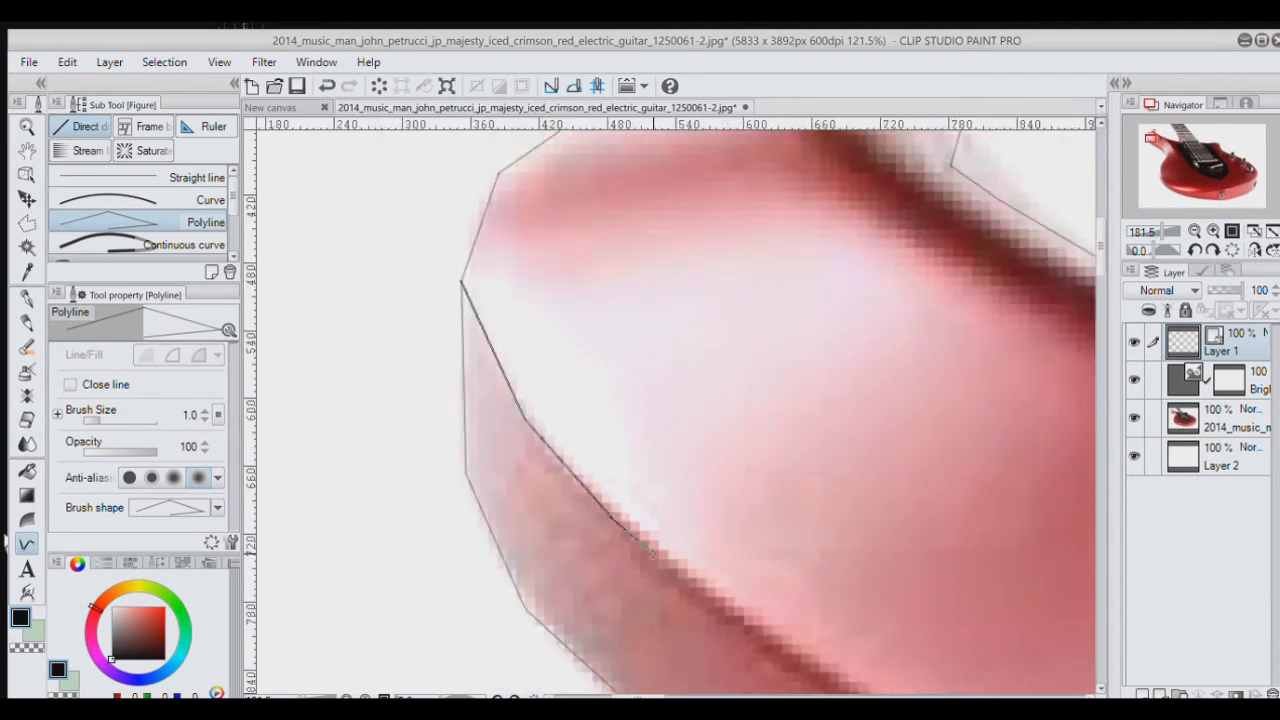
{"action": "scroll", "coordinate": [670, 405], "scroll_direction": "down", "scroll_amount": 5}
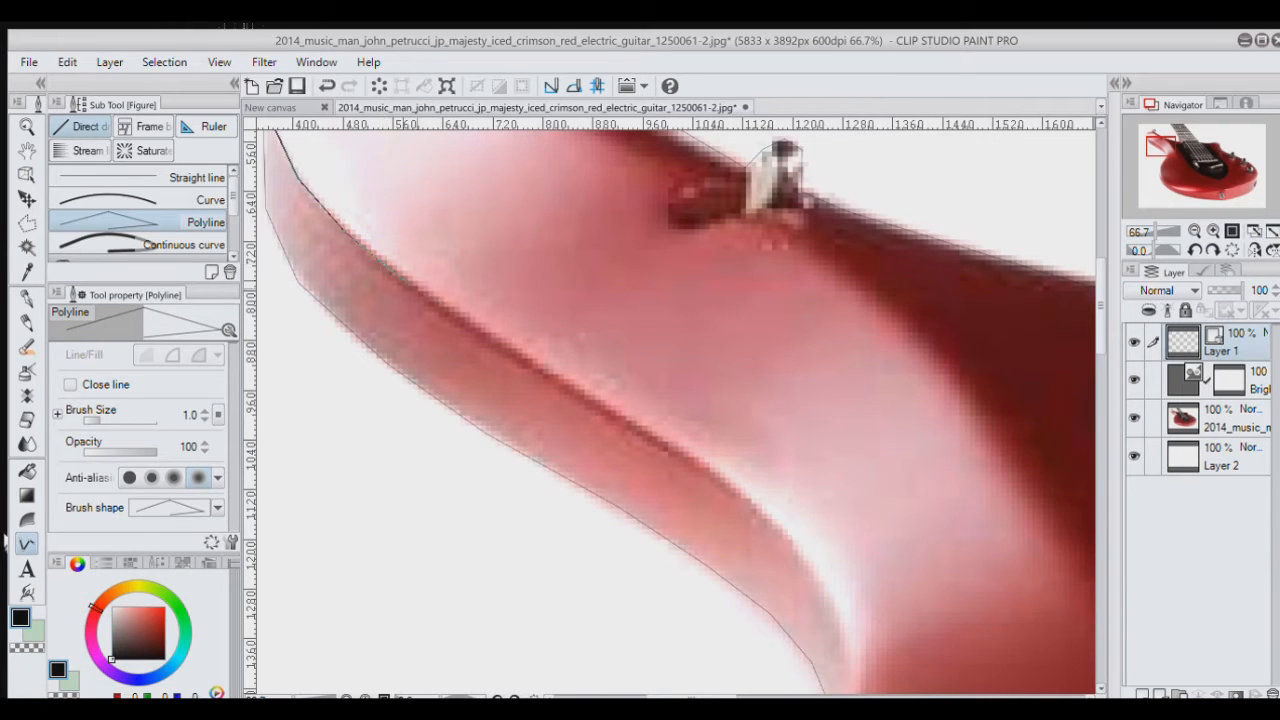
{"action": "left_click", "coordinate": [648, 321]}
{"action": "left_click", "coordinate": [714, 384]}
{"action": "left_click", "coordinate": [591, 423]}
{"action": "left_click", "coordinate": [692, 469]}
{"action": "key", "text": "BackSpace"}
{"action": "key", "text": "BackSpace"}
{"action": "key", "text": "BackSpace"}
{"action": "key", "text": "BackSpace"}
Step: Continue the bevel polyline along the upper horn where it curves down toward the body's waist
{"action": "left_click", "coordinate": [735, 490]}
{"action": "left_click", "coordinate": [781, 532]}
{"action": "left_click", "coordinate": [810, 570]}
{"action": "left_click", "coordinate": [833, 610]}
Step: Bring the bevel polyline around the waist and finish it on the outline's corner point there
{"action": "scroll", "coordinate": [840, 650], "scroll_direction": "down", "scroll_amount": 3}
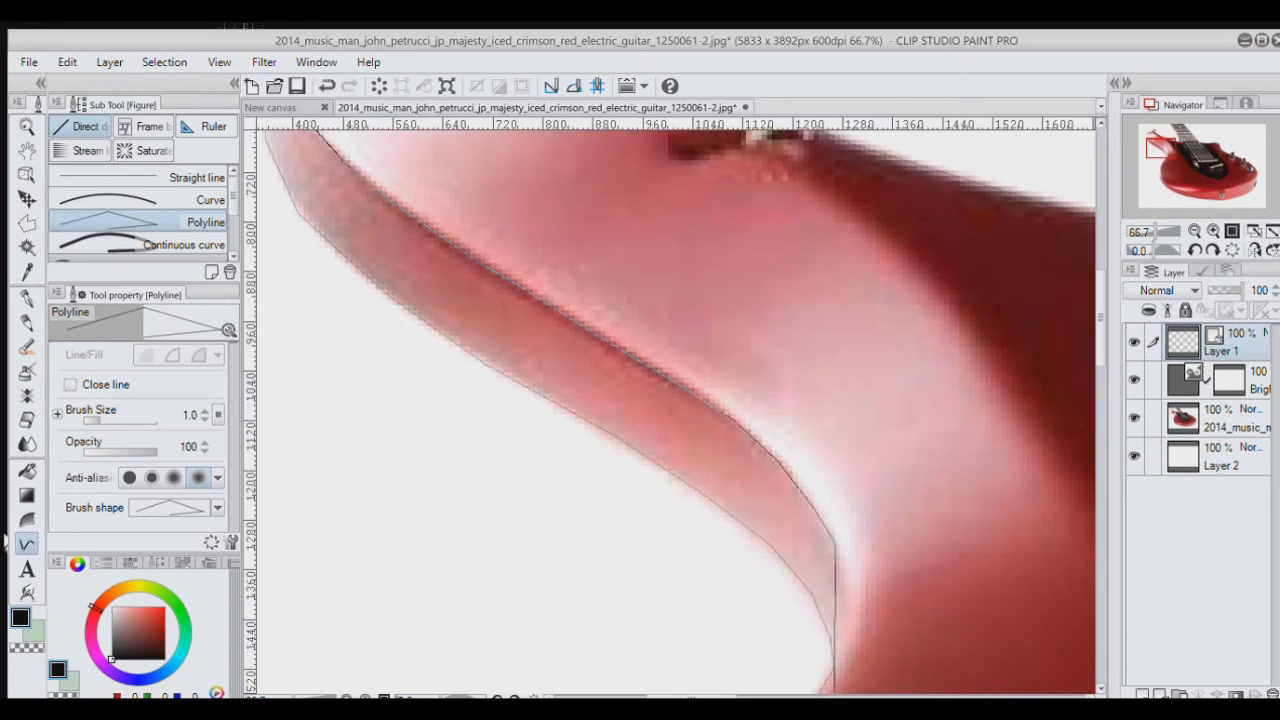
{"action": "scroll", "coordinate": [837, 662], "scroll_direction": "down", "scroll_amount": 2}
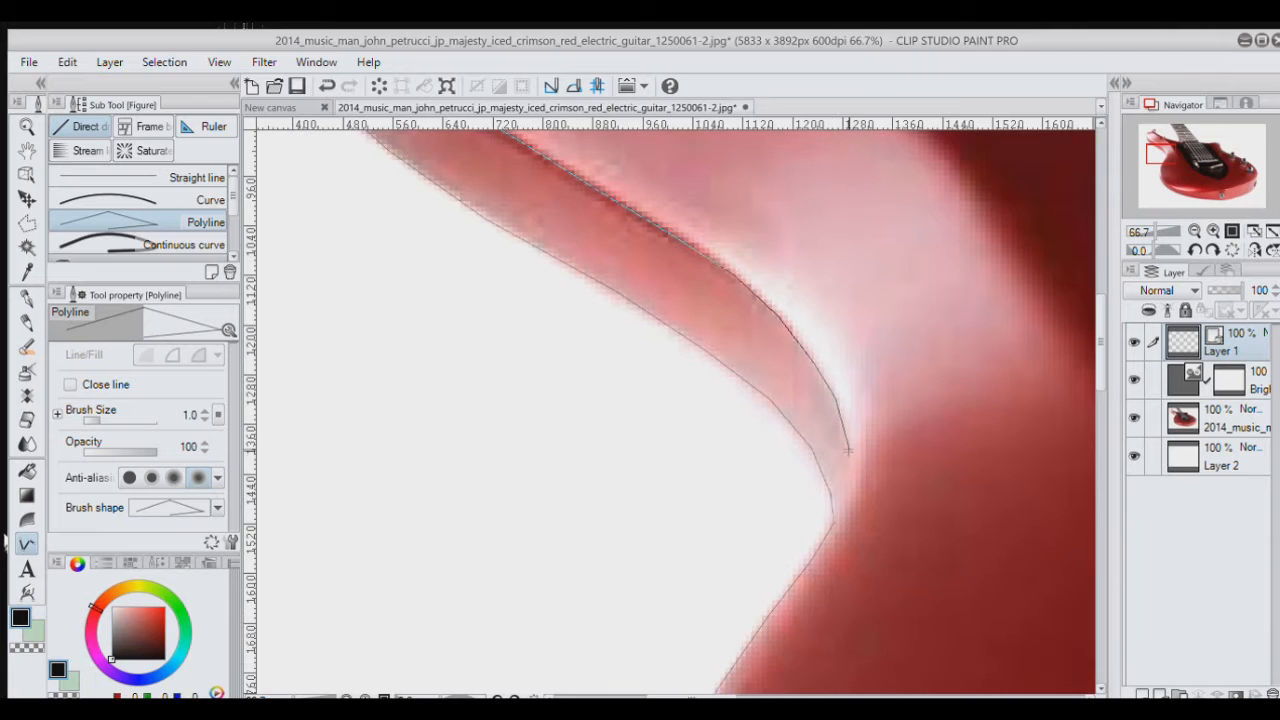
{"action": "left_click", "coordinate": [848, 498]}
{"action": "scroll", "coordinate": [840, 512], "scroll_direction": "up", "scroll_amount": 4}
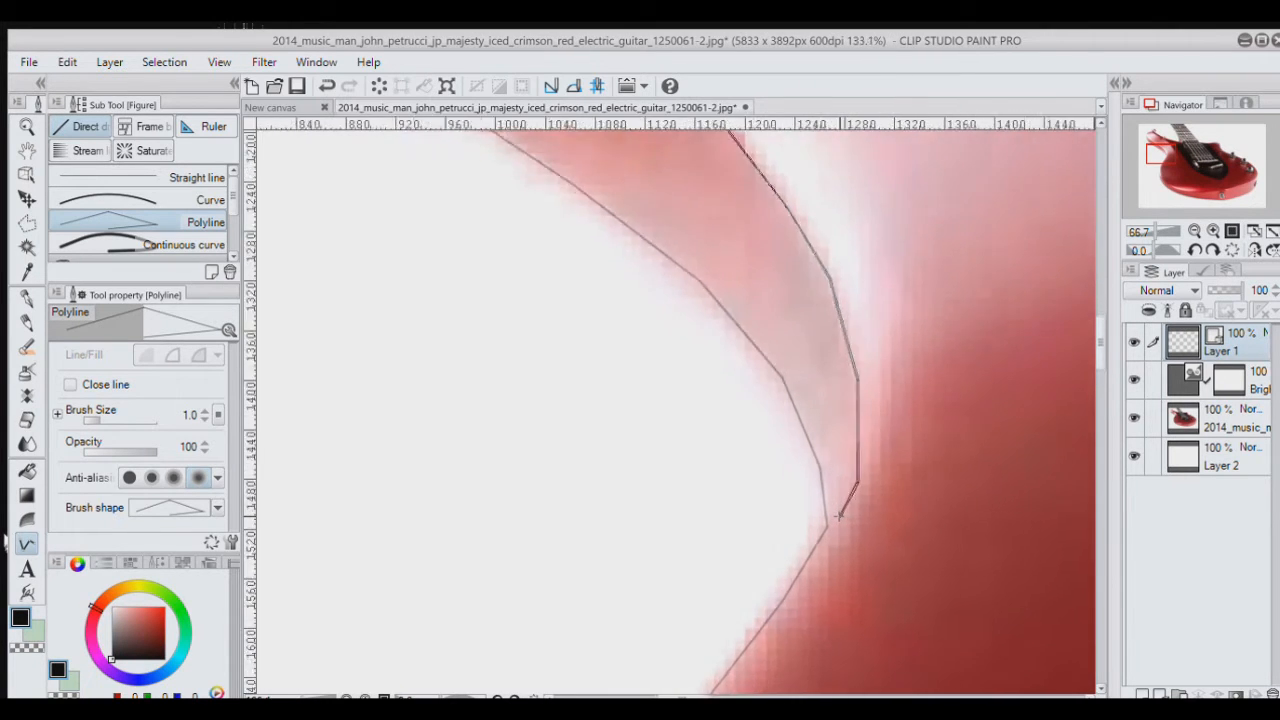
{"action": "scroll", "coordinate": [838, 515], "scroll_direction": "up", "scroll_amount": 2}
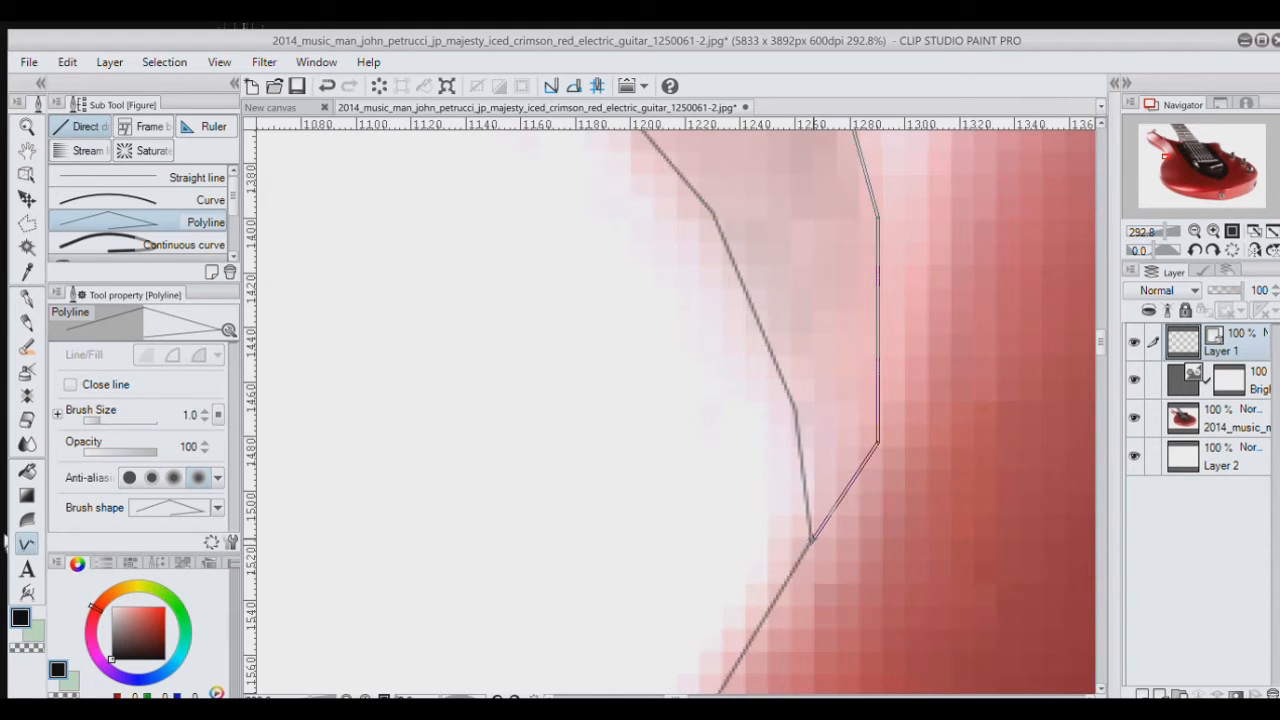
{"action": "double_click", "coordinate": [811, 540]}
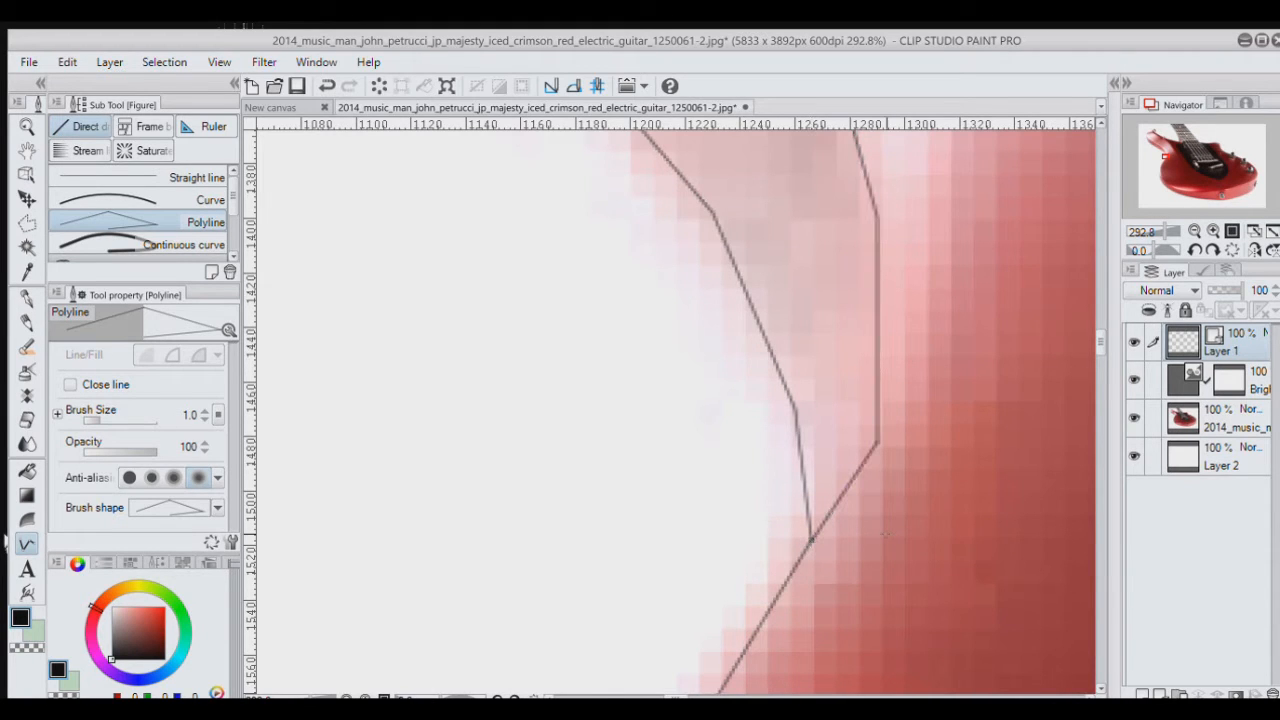
Step: Hide the photo layer to check the upper horn's bevel line against the outline, then show the photo again
{"action": "left_click", "coordinate": [1272, 231]}
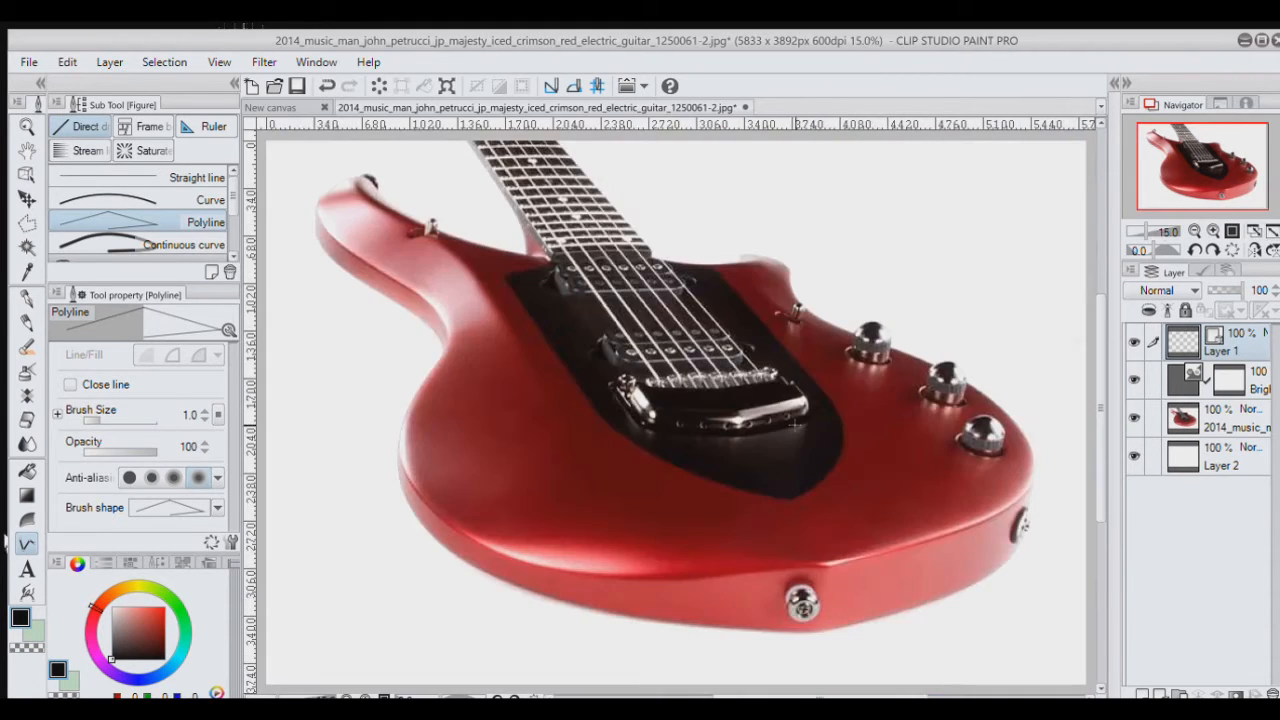
{"action": "left_click", "coordinate": [1134, 420]}
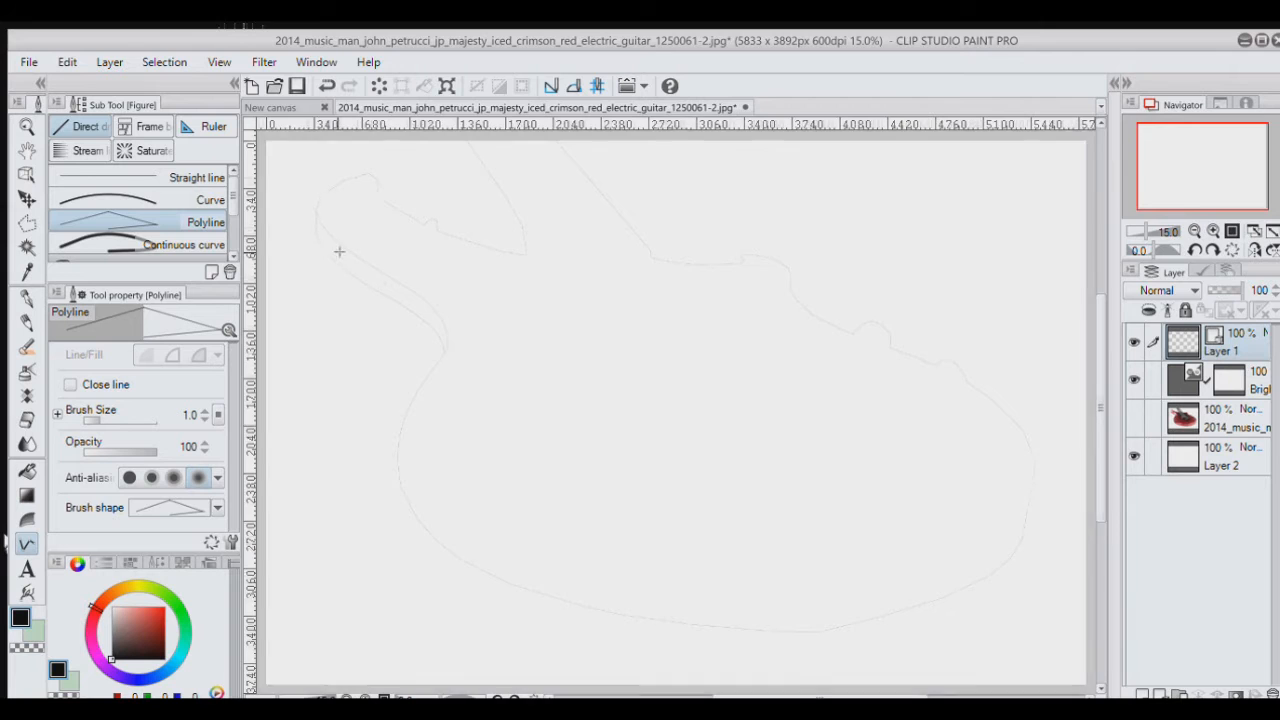
{"action": "scroll", "coordinate": [340, 248], "scroll_direction": "up", "scroll_amount": 2}
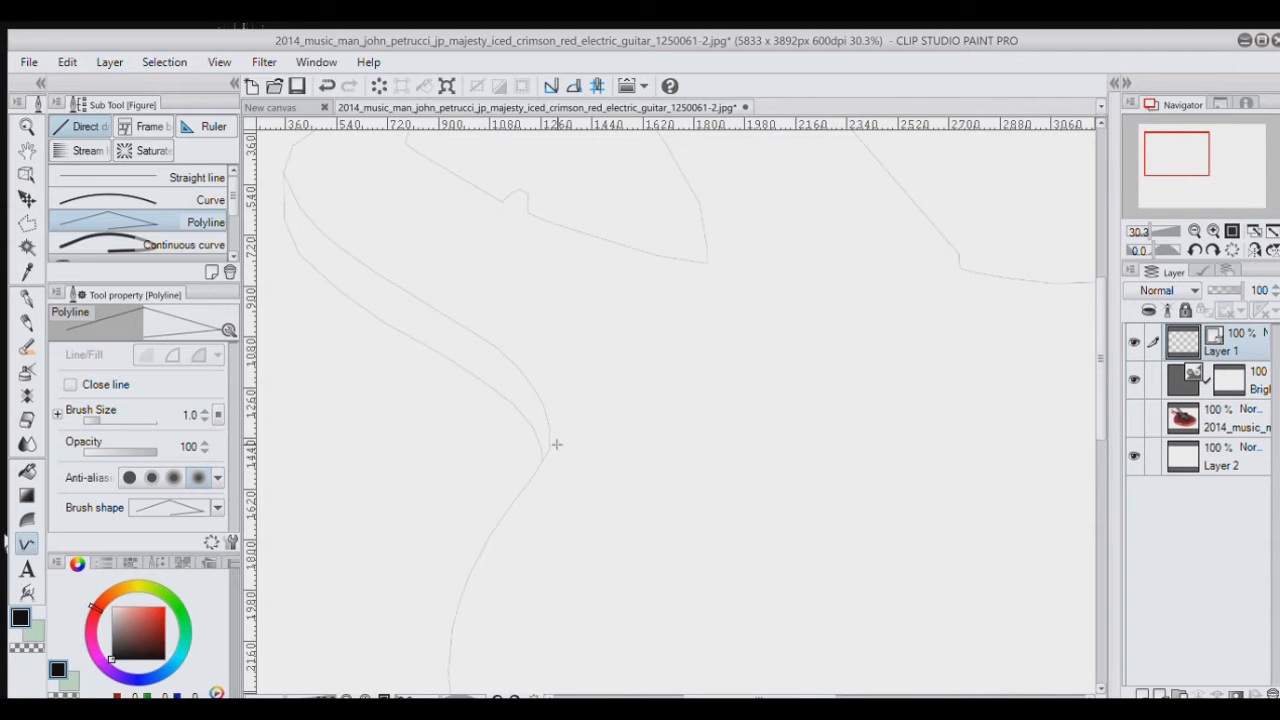
{"action": "left_click", "coordinate": [1273, 231]}
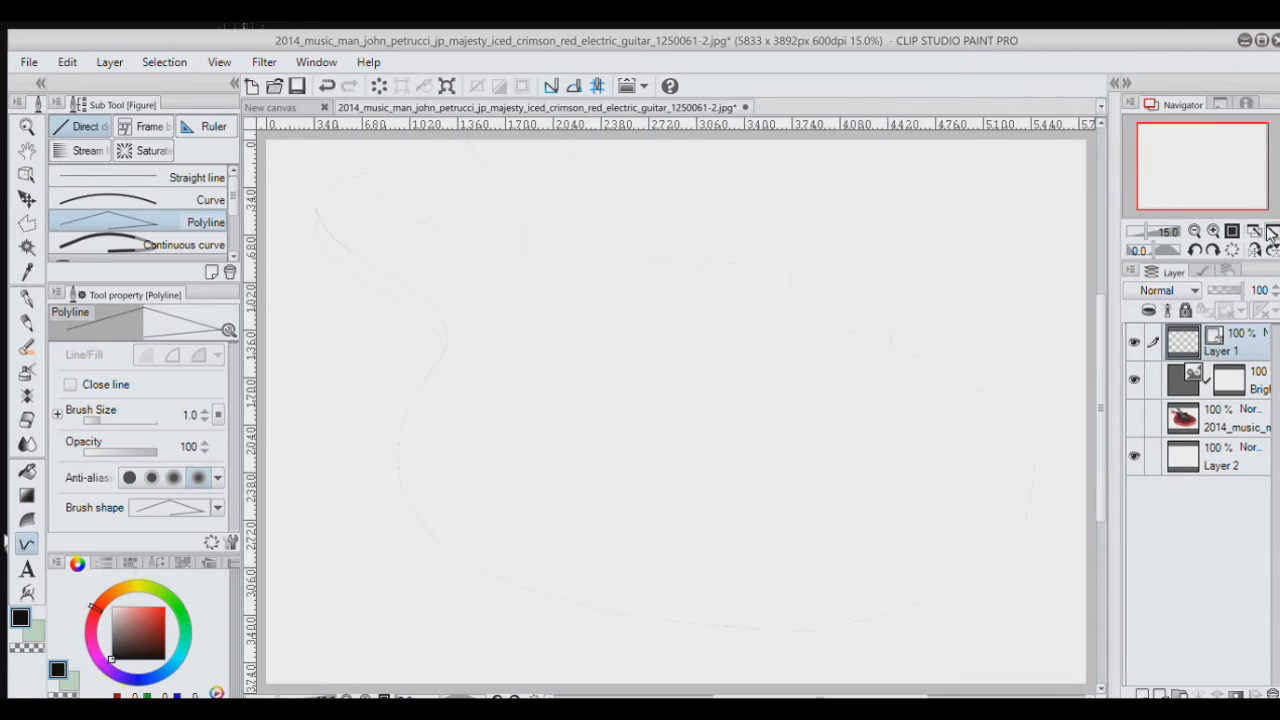
{"action": "left_click", "coordinate": [1134, 417]}
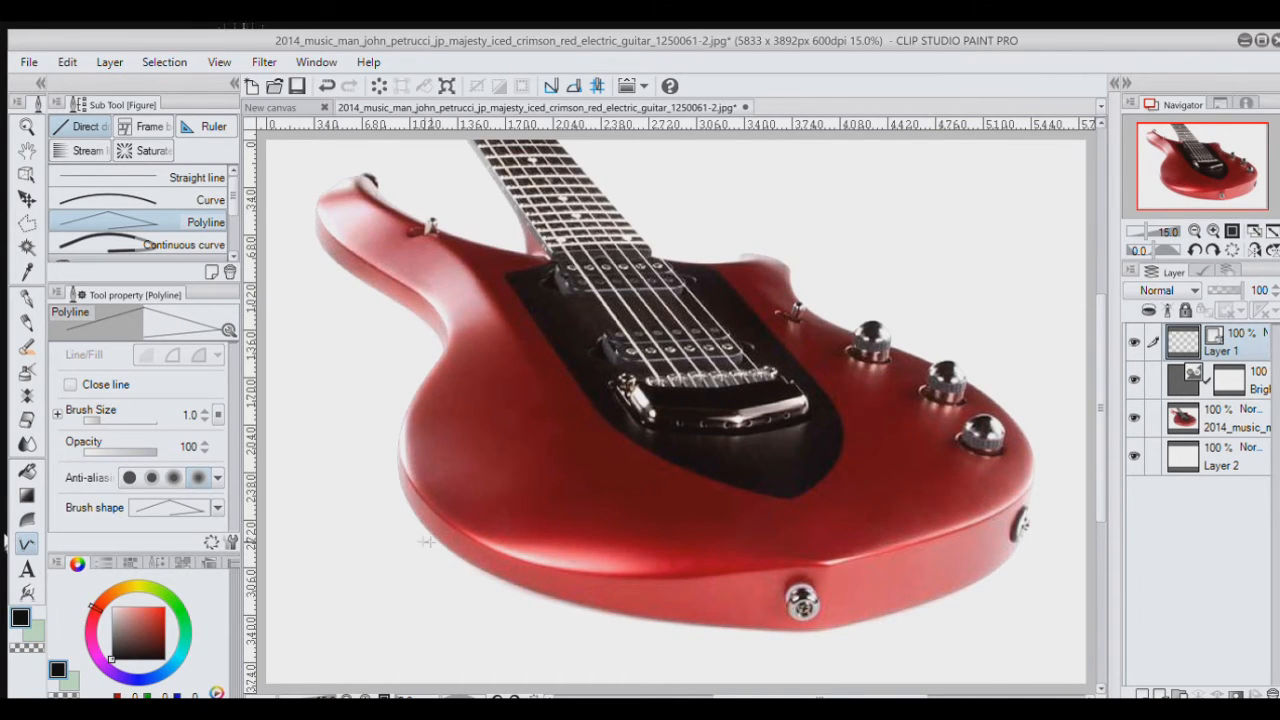
{"action": "scroll", "coordinate": [428, 545], "scroll_direction": "up", "scroll_amount": 6}
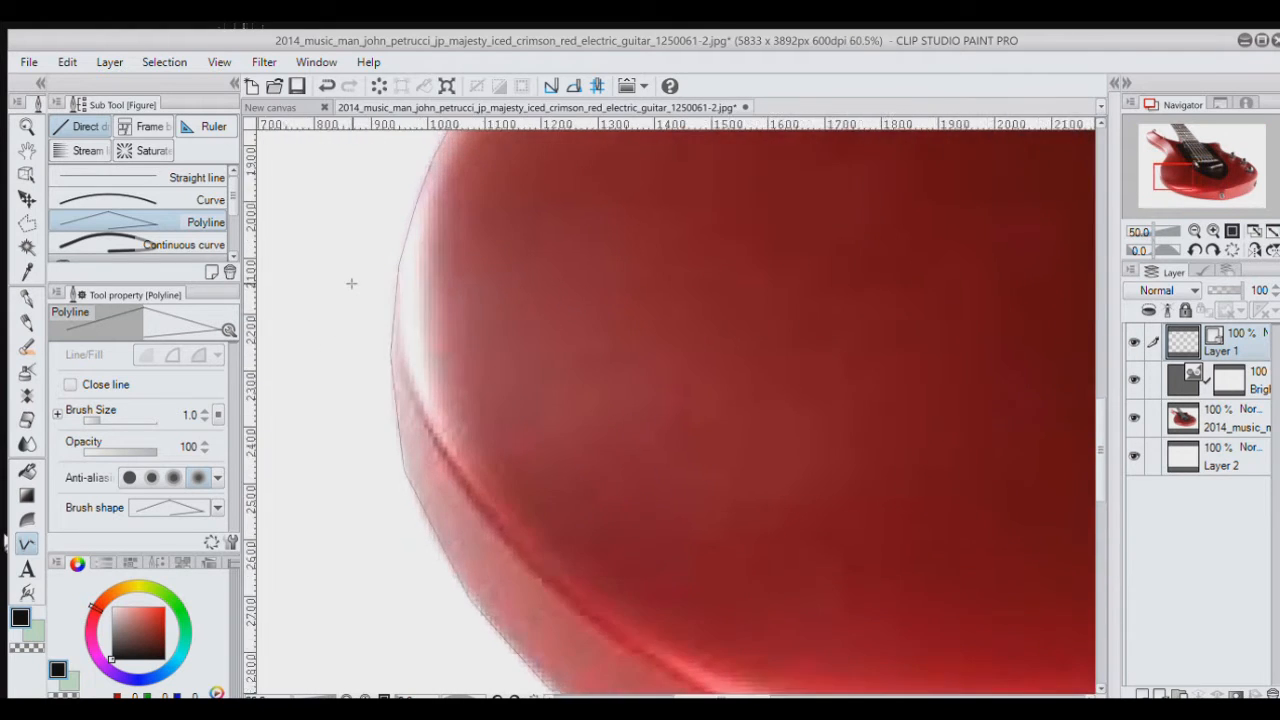
Step: Start a new polyline on the outline point at the body's far left and trace the bevel down around the lower curve
{"action": "scroll", "coordinate": [351, 283], "scroll_direction": "up", "scroll_amount": 4}
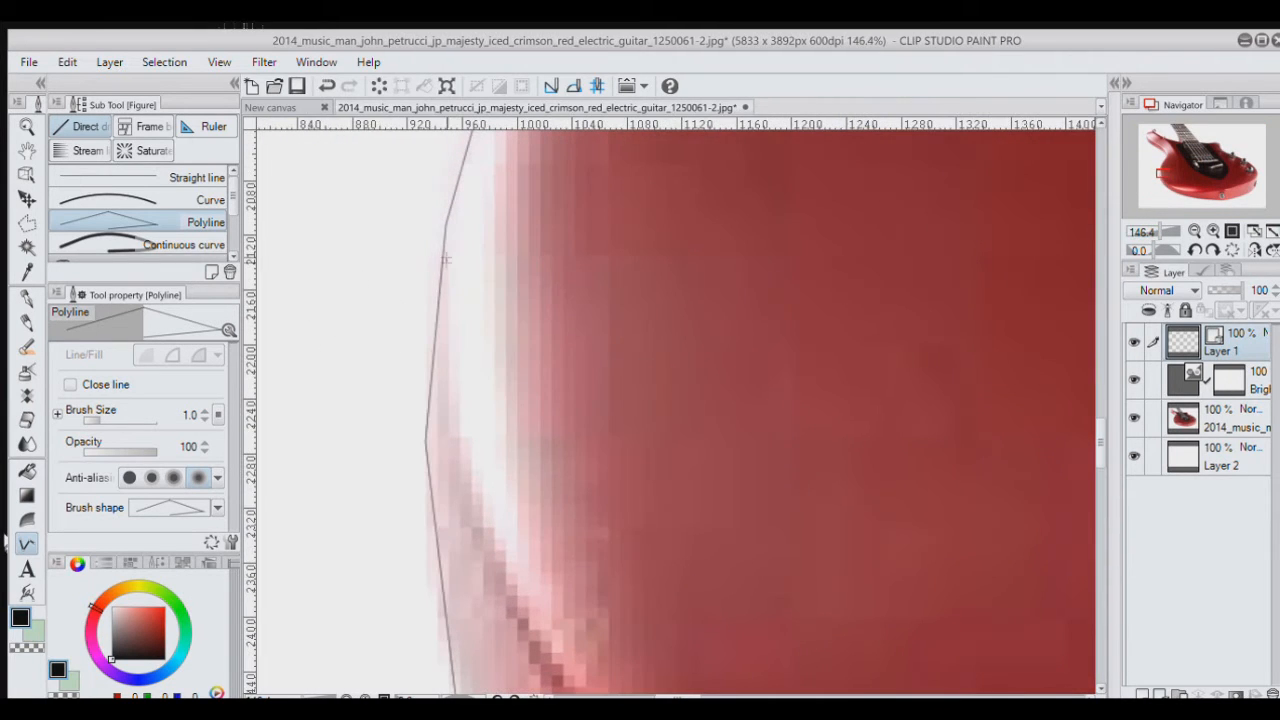
{"action": "left_click", "coordinate": [443, 227]}
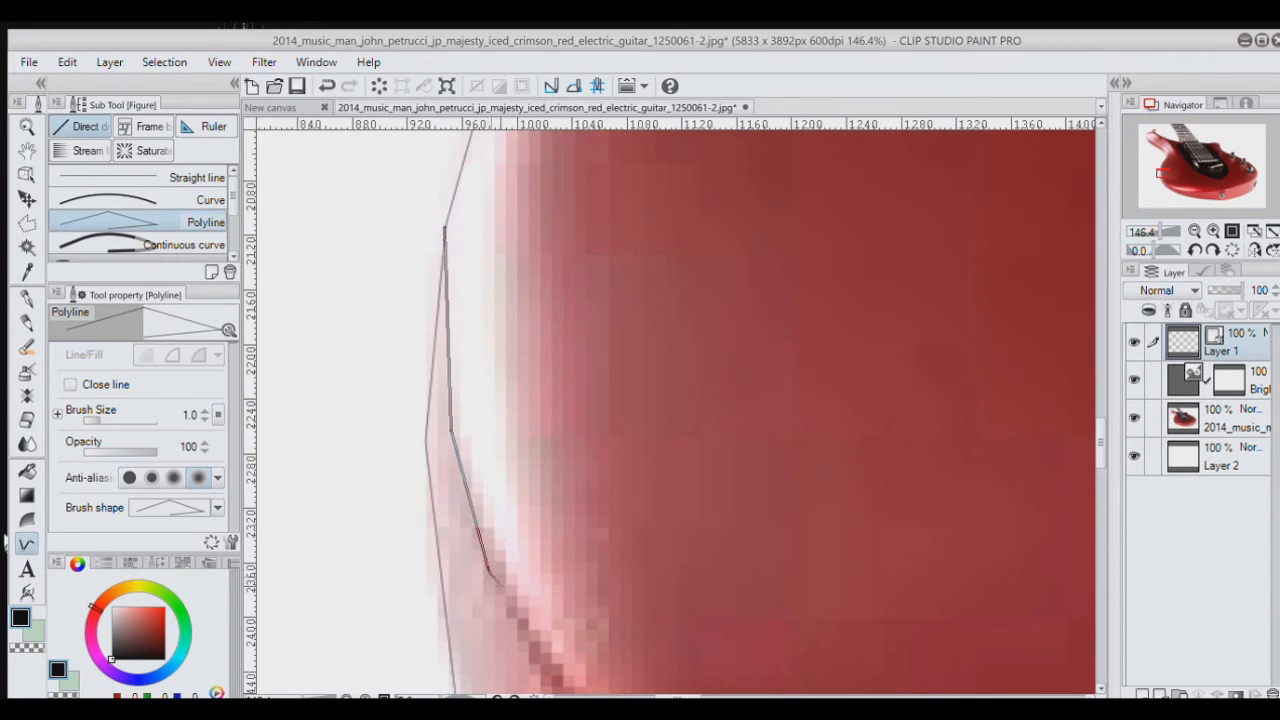
{"action": "scroll", "coordinate": [478, 558], "scroll_direction": "down", "scroll_amount": 5}
{"action": "scroll", "coordinate": [670, 410], "scroll_direction": "down", "scroll_amount": 5}
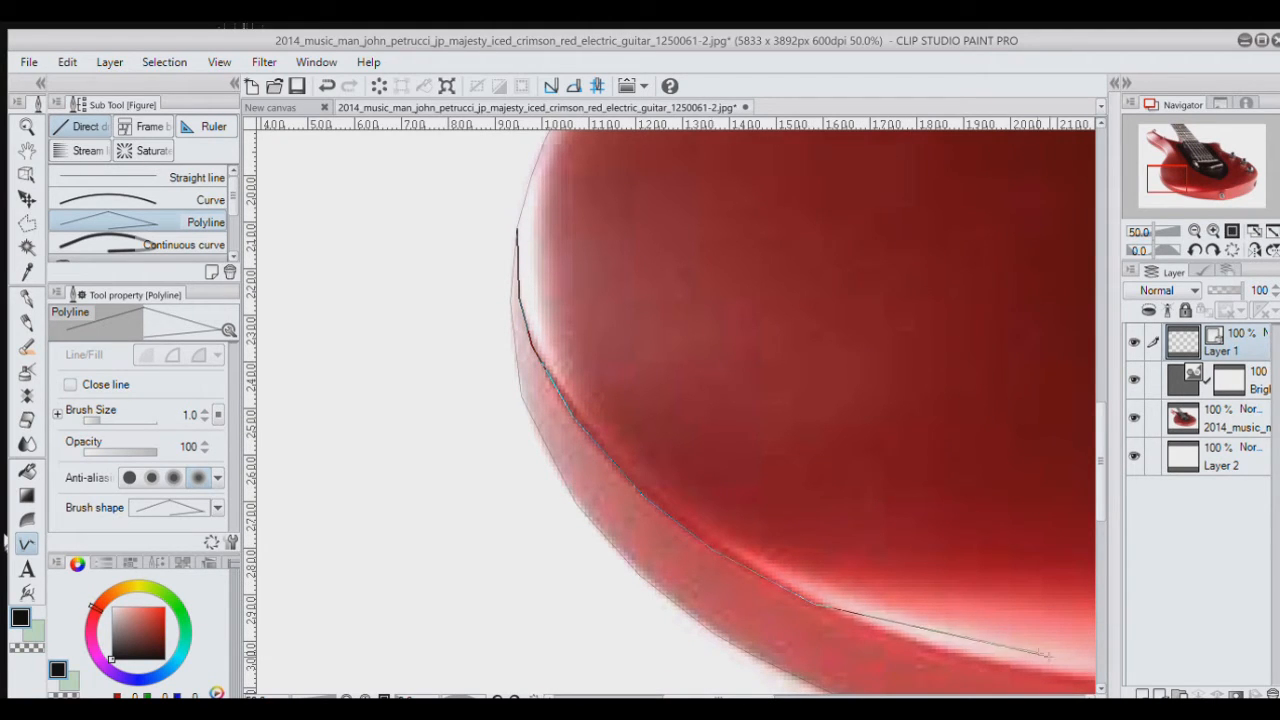
{"action": "scroll", "coordinate": [670, 410], "scroll_direction": "down", "scroll_amount": 1}
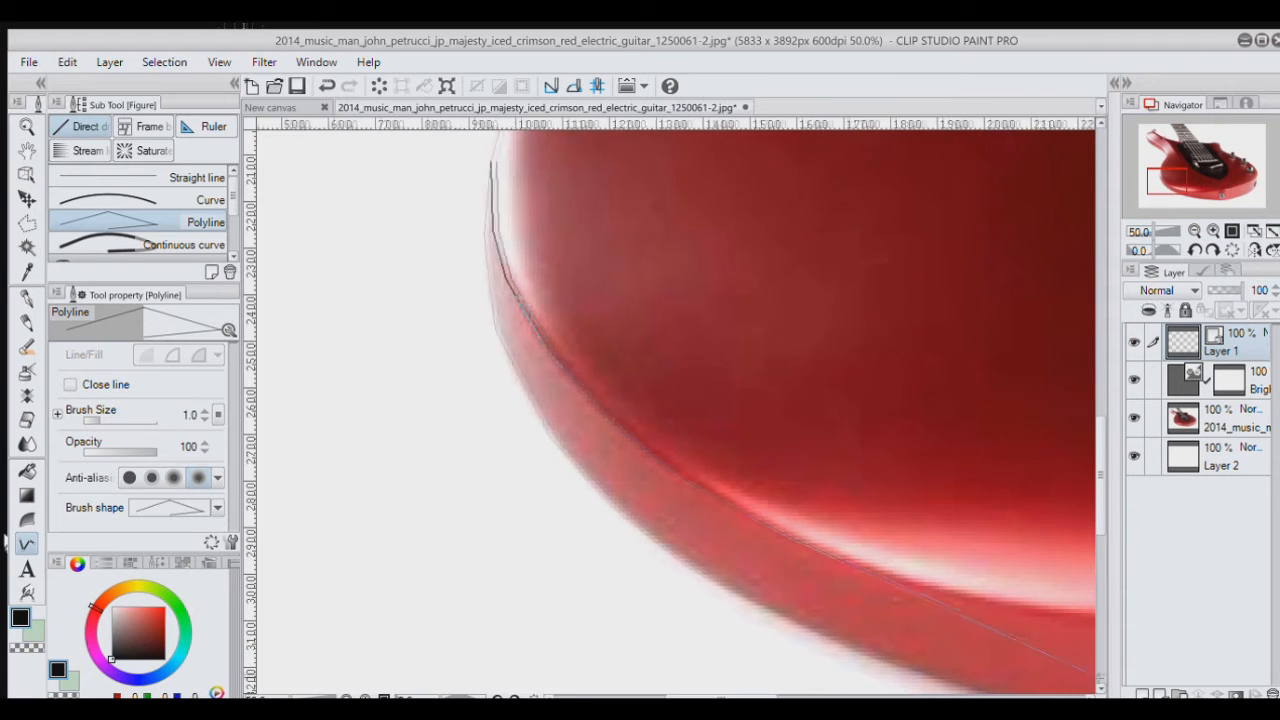
{"action": "scroll", "coordinate": [1100, 665], "scroll_direction": "down", "scroll_amount": 3}
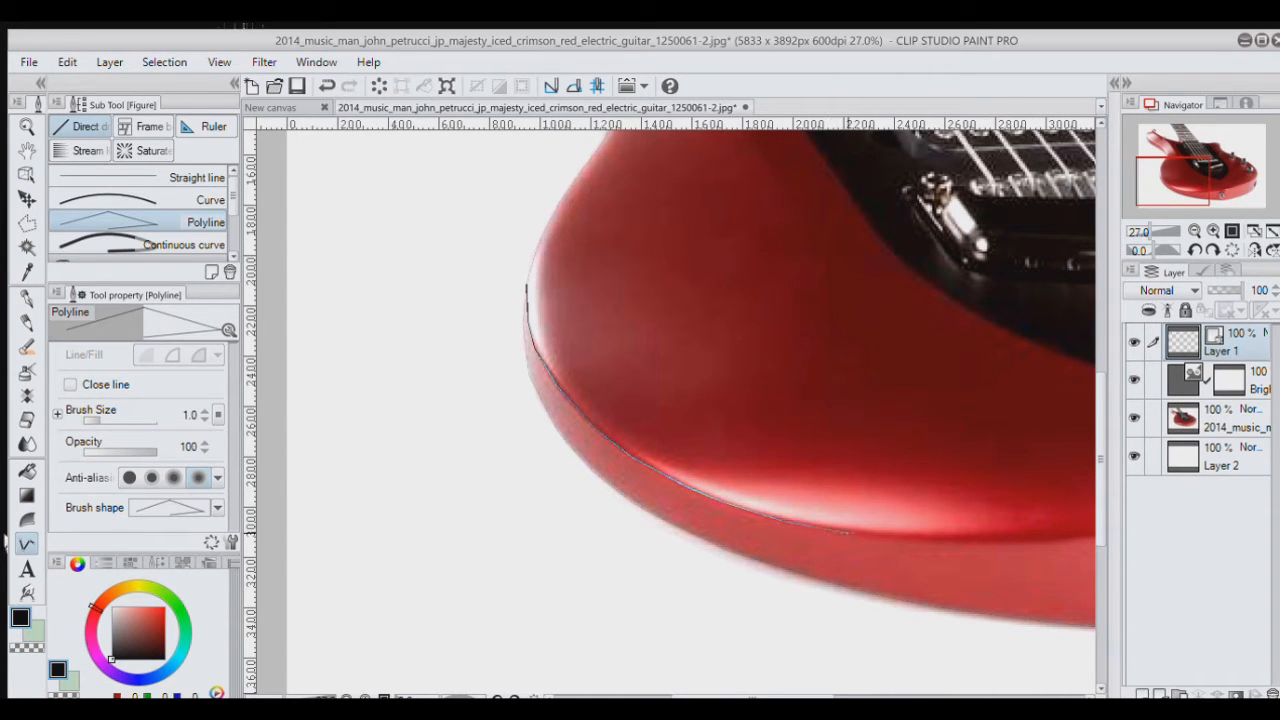
Step: Continue the bevel polyline along the body's lower edge and over the strap button to the corner just beyond it
{"action": "left_click", "coordinate": [1020, 540]}
{"action": "left_click_drag", "start_coordinate": [1104, 493], "coordinate": [831, 493]}
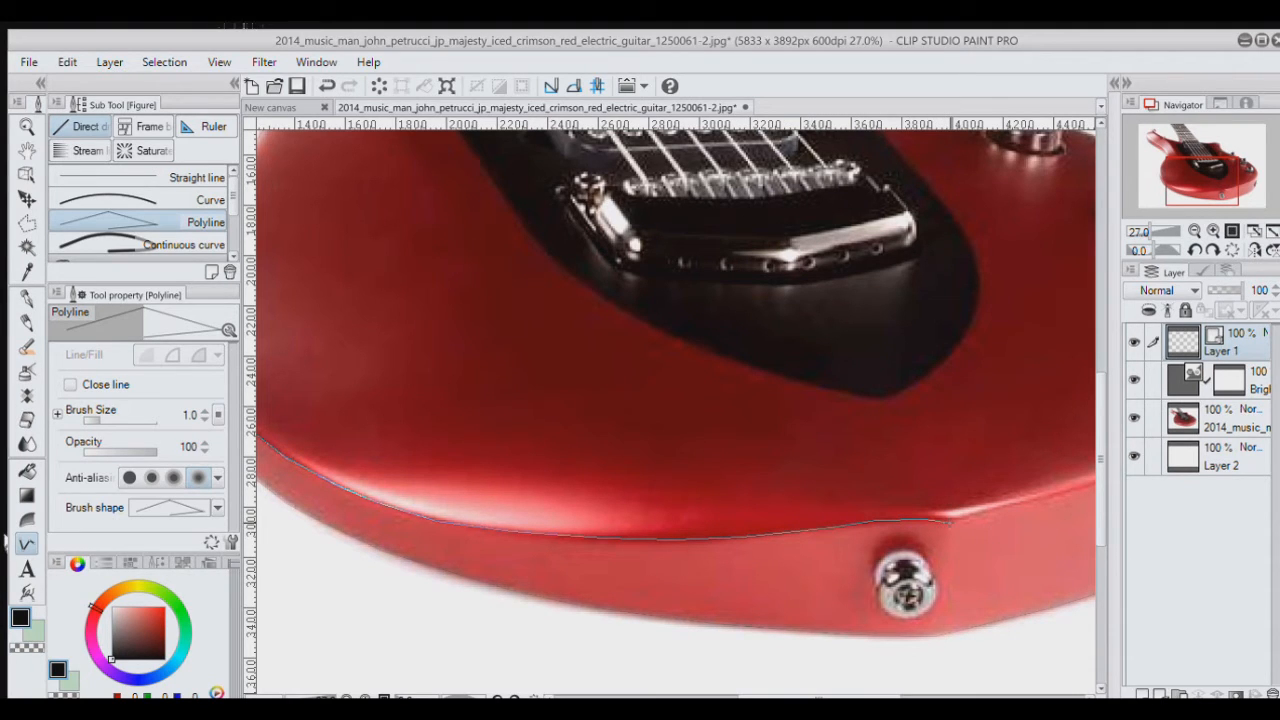
{"action": "scroll", "coordinate": [1020, 515], "scroll_direction": "right", "scroll_amount": 2}
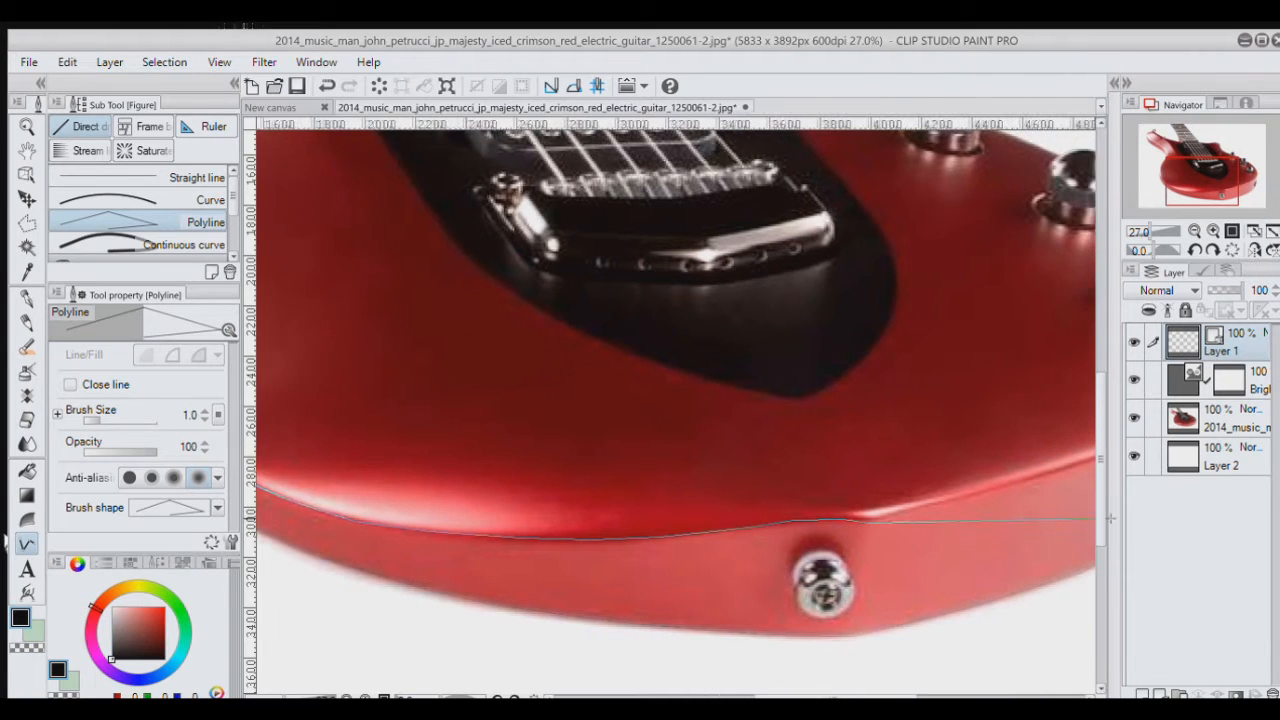
{"action": "scroll", "coordinate": [873, 585], "scroll_direction": "up", "scroll_amount": 2}
{"action": "scroll", "coordinate": [873, 585], "scroll_direction": "up", "scroll_amount": 1}
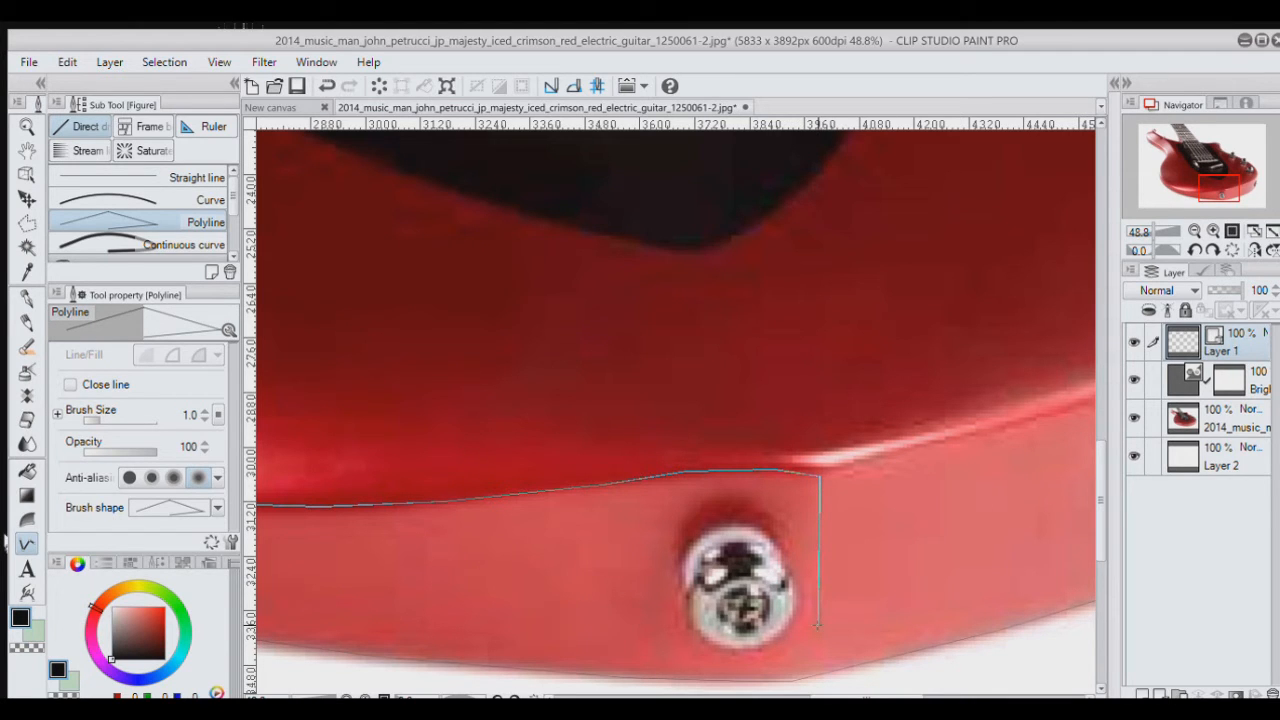
Step: Run the polyline down the body's side past the strap button and finish it on the outline's bottom corner point
{"action": "scroll", "coordinate": [818, 625], "scroll_direction": "down", "scroll_amount": 2}
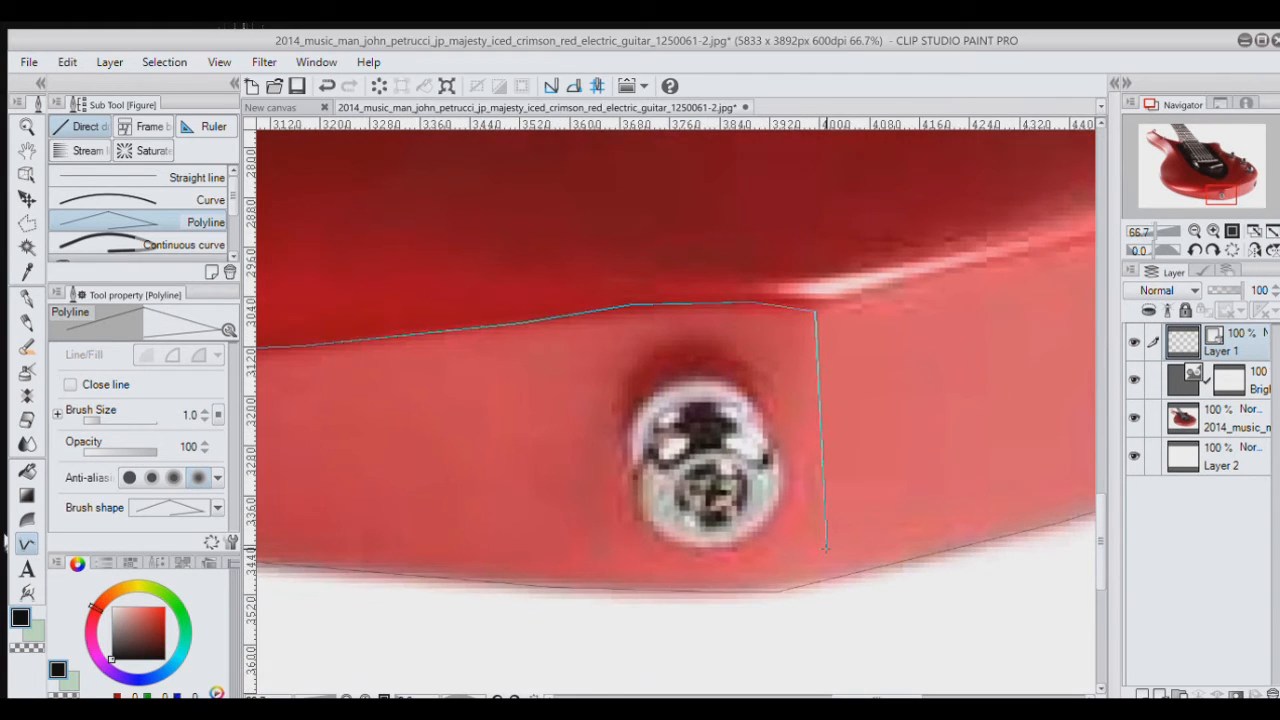
{"action": "scroll", "coordinate": [826, 547], "scroll_direction": "up", "scroll_amount": 2}
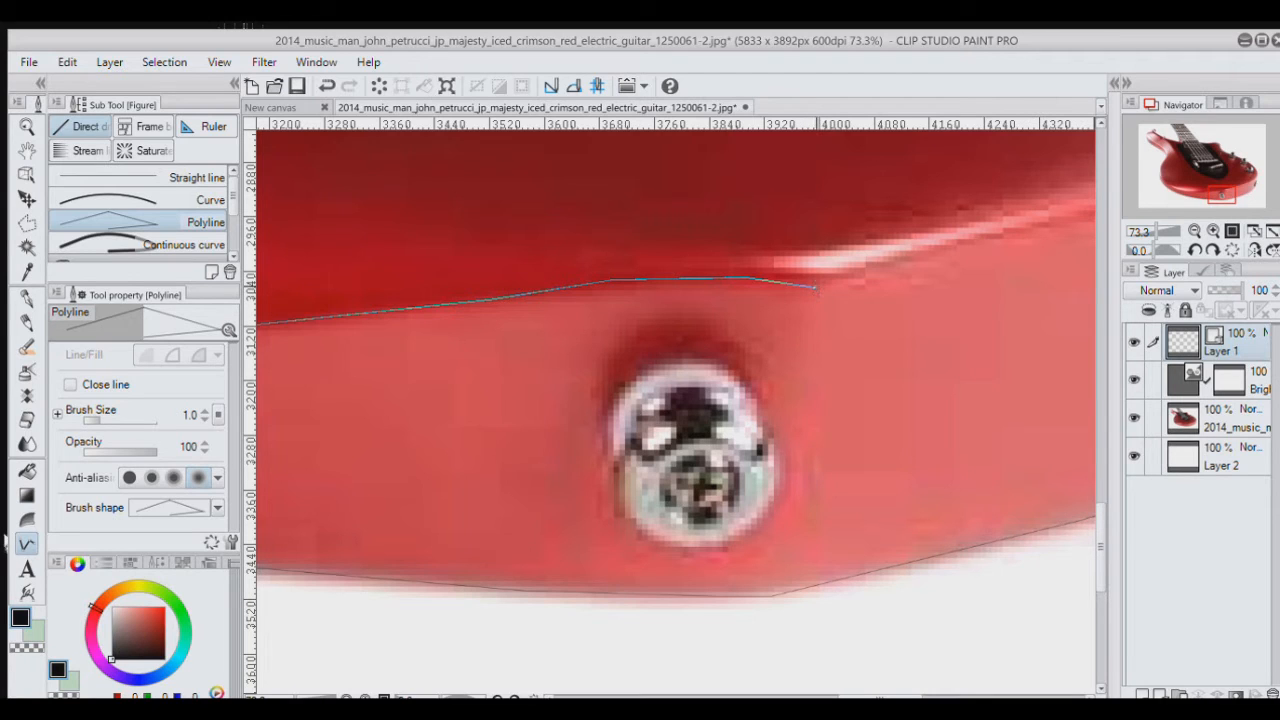
{"action": "left_click", "coordinate": [810, 540]}
{"action": "scroll", "coordinate": [772, 597], "scroll_direction": "up", "scroll_amount": 1}
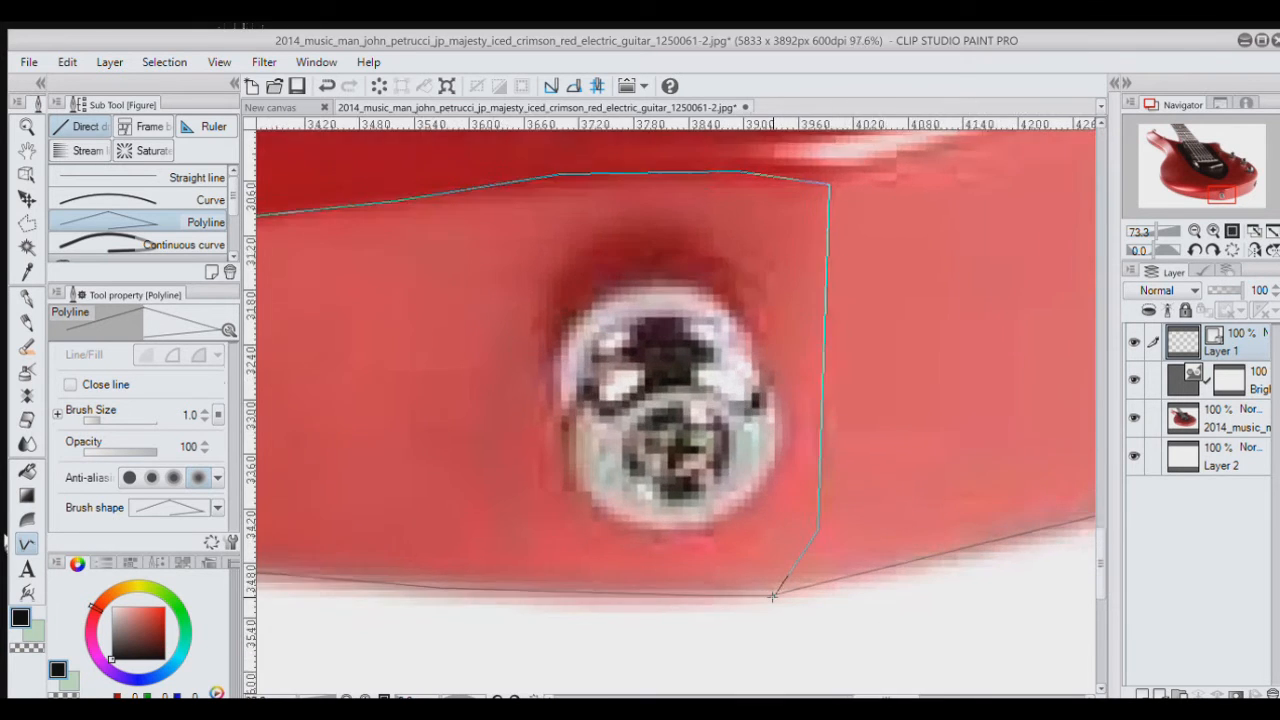
{"action": "scroll", "coordinate": [772, 597], "scroll_direction": "up", "scroll_amount": 4}
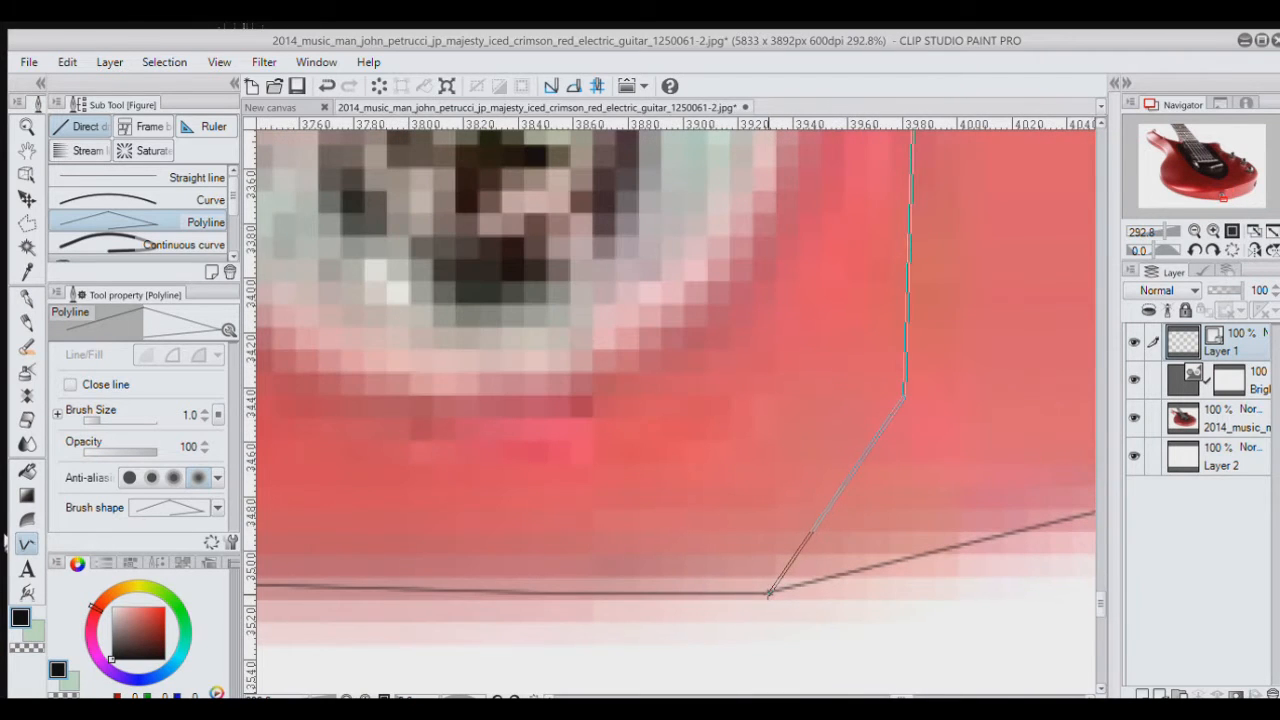
{"action": "double_click", "coordinate": [768, 592]}
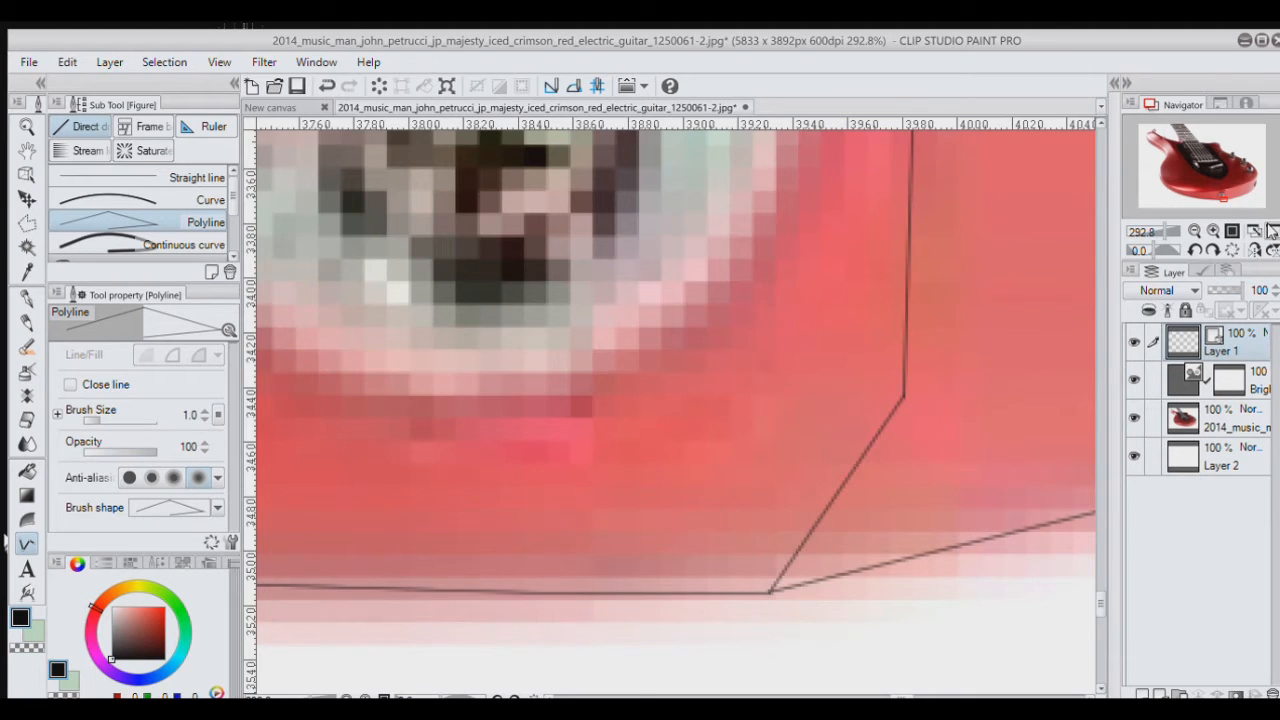
Step: Hide the photo layer to check the lower bevel line and the side edge by the strap button, then show the photo again
{"action": "left_click", "coordinate": [1271, 230]}
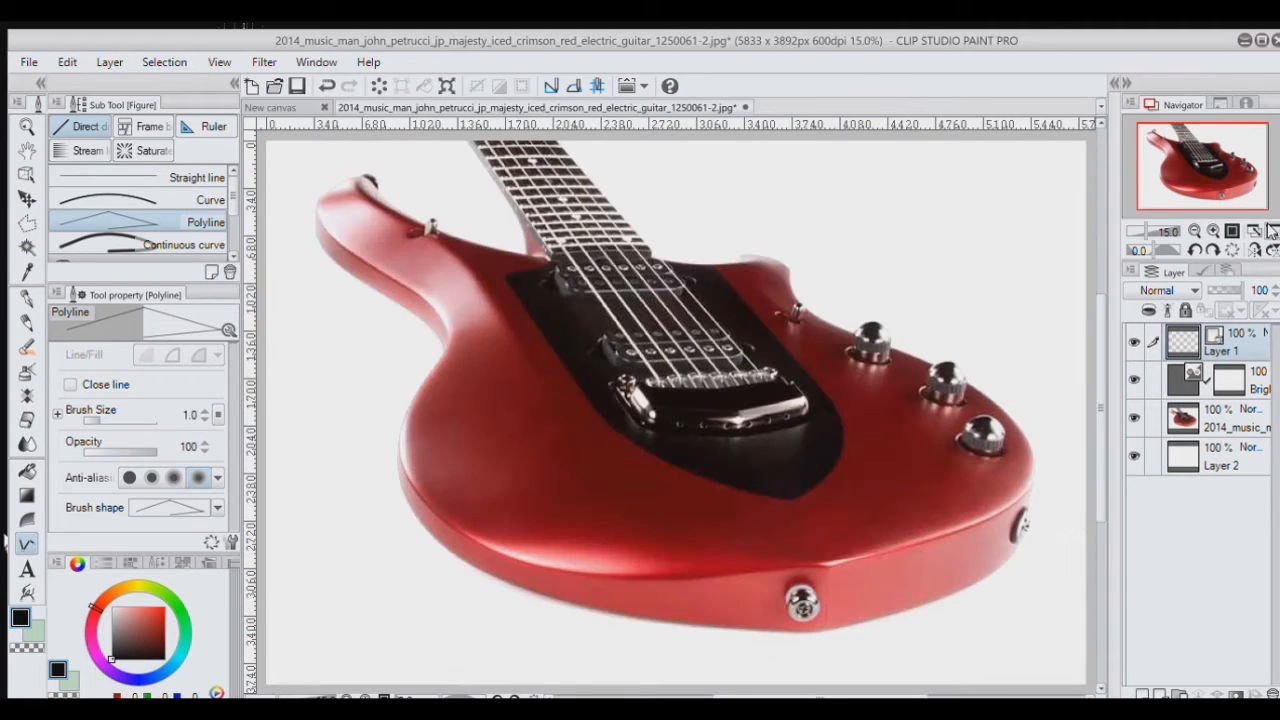
{"action": "left_click", "coordinate": [1133, 418]}
{"action": "scroll", "coordinate": [828, 615], "scroll_direction": "up", "scroll_amount": 4}
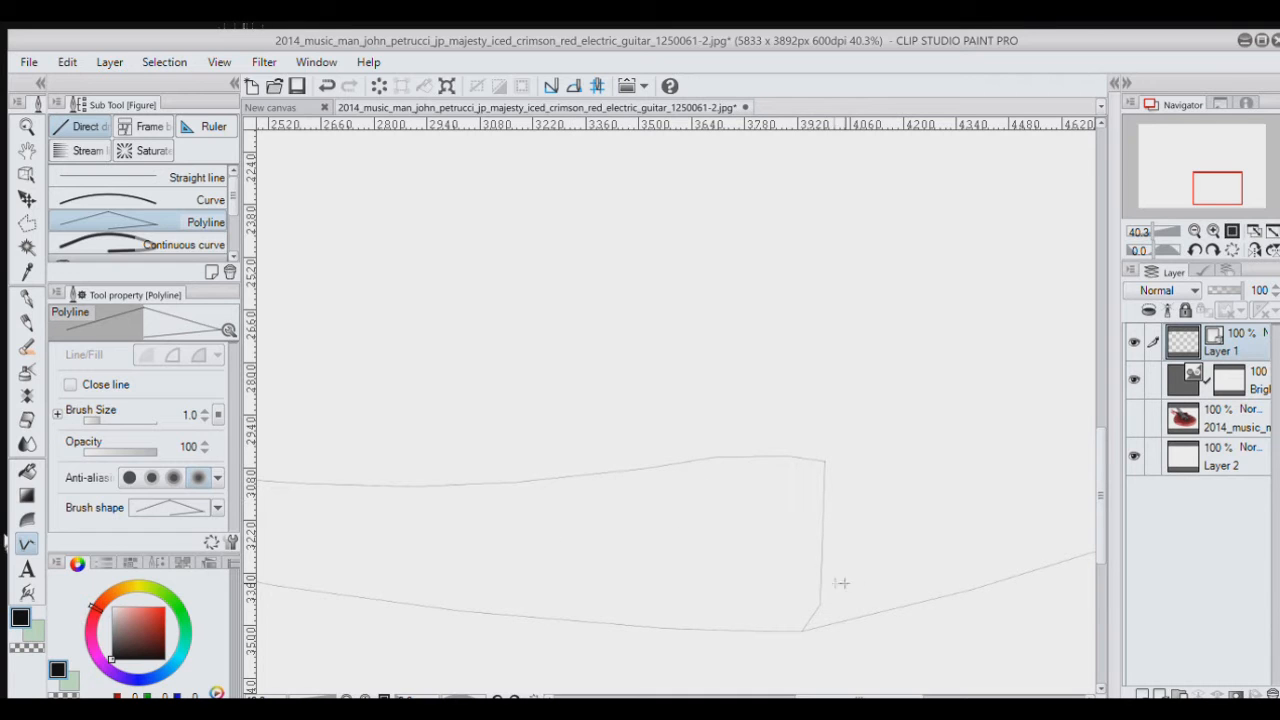
{"action": "left_click", "coordinate": [1134, 417]}
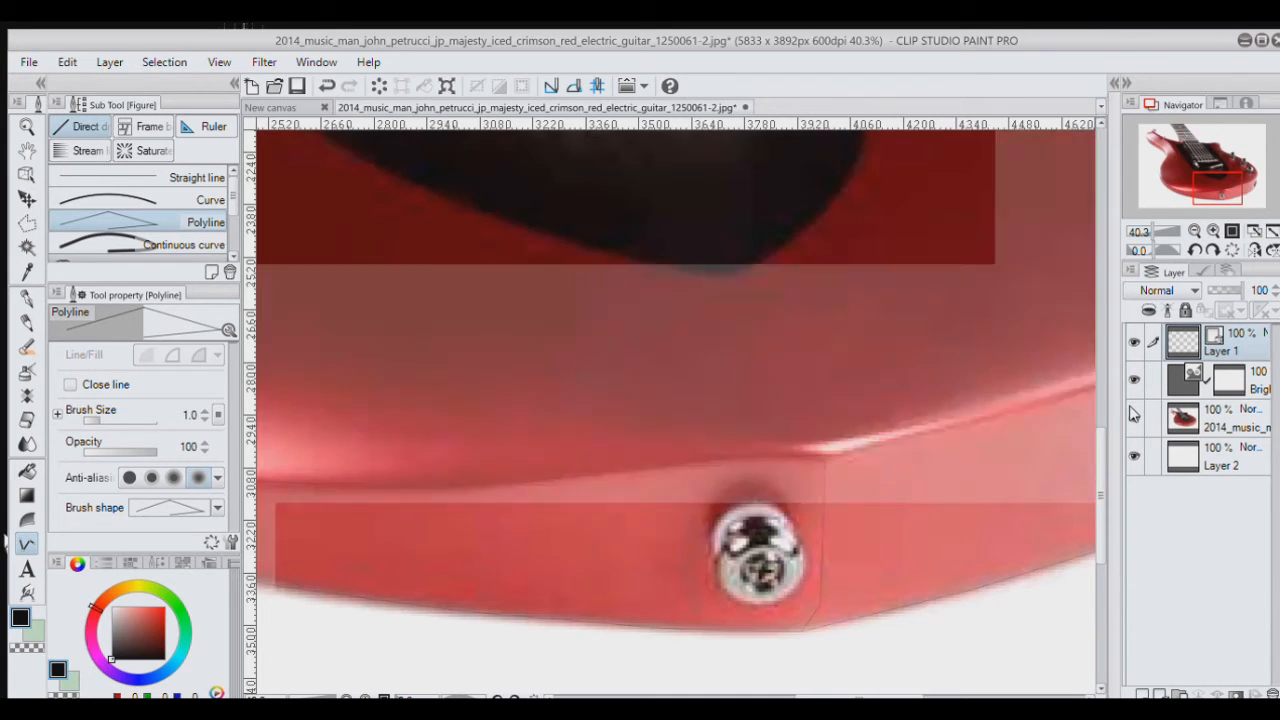
Step: Start a new polyline at the bevel corner above the strap button and trace the bevel edge up toward the output jack
{"action": "left_click_drag", "start_coordinate": [1250, 200], "coordinate": [1260, 195]}
{"action": "scroll", "coordinate": [506, 522], "scroll_direction": "up", "scroll_amount": 2}
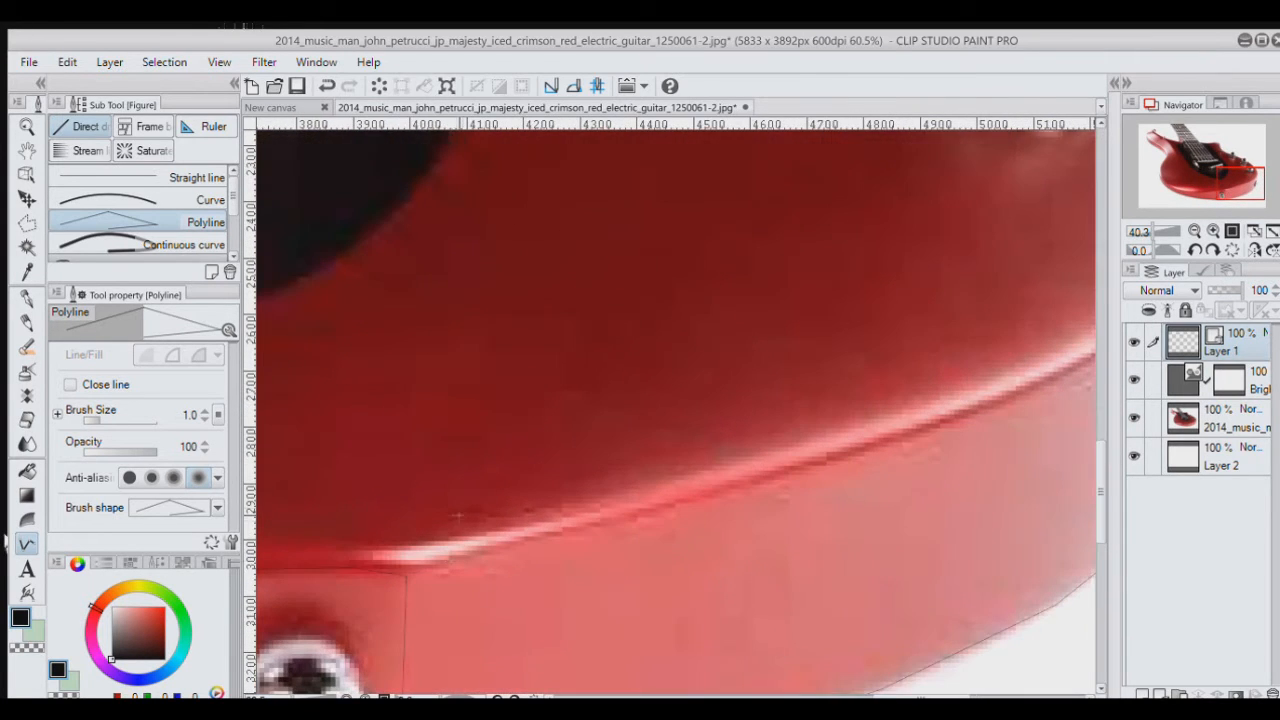
{"action": "scroll", "coordinate": [432, 598], "scroll_direction": "up", "scroll_amount": 1}
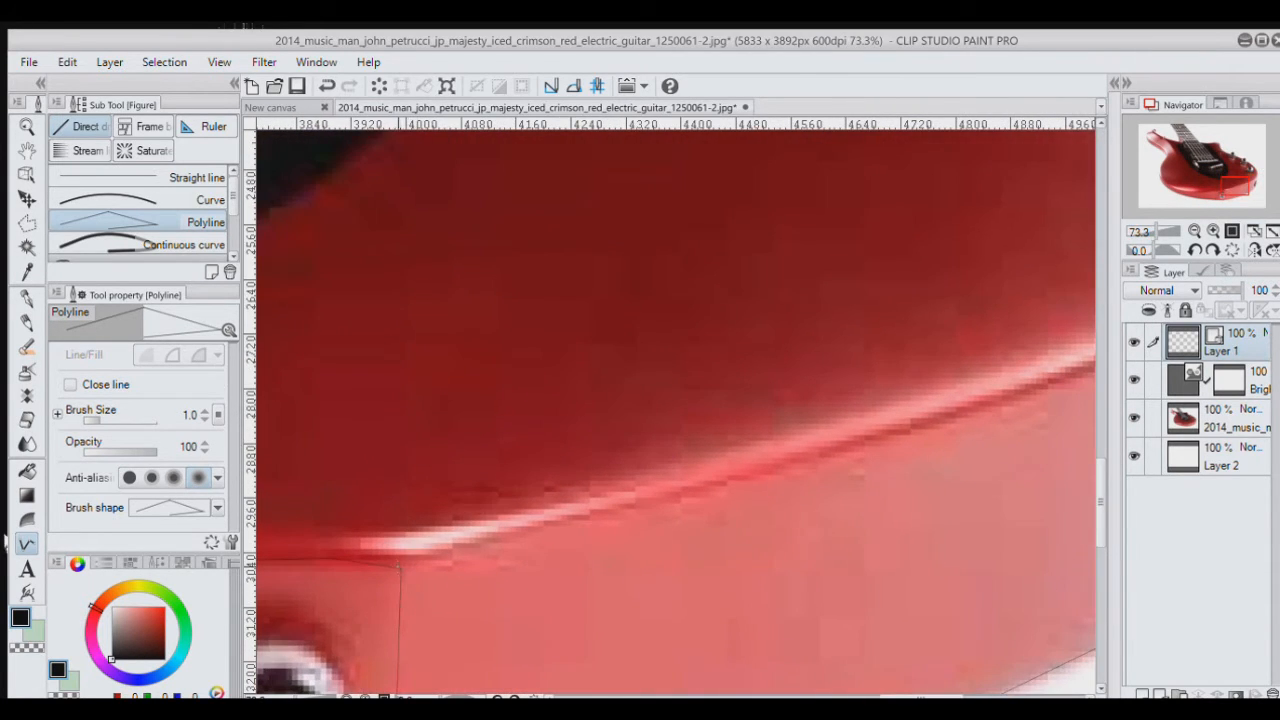
{"action": "scroll", "coordinate": [398, 567], "scroll_direction": "up", "scroll_amount": 5}
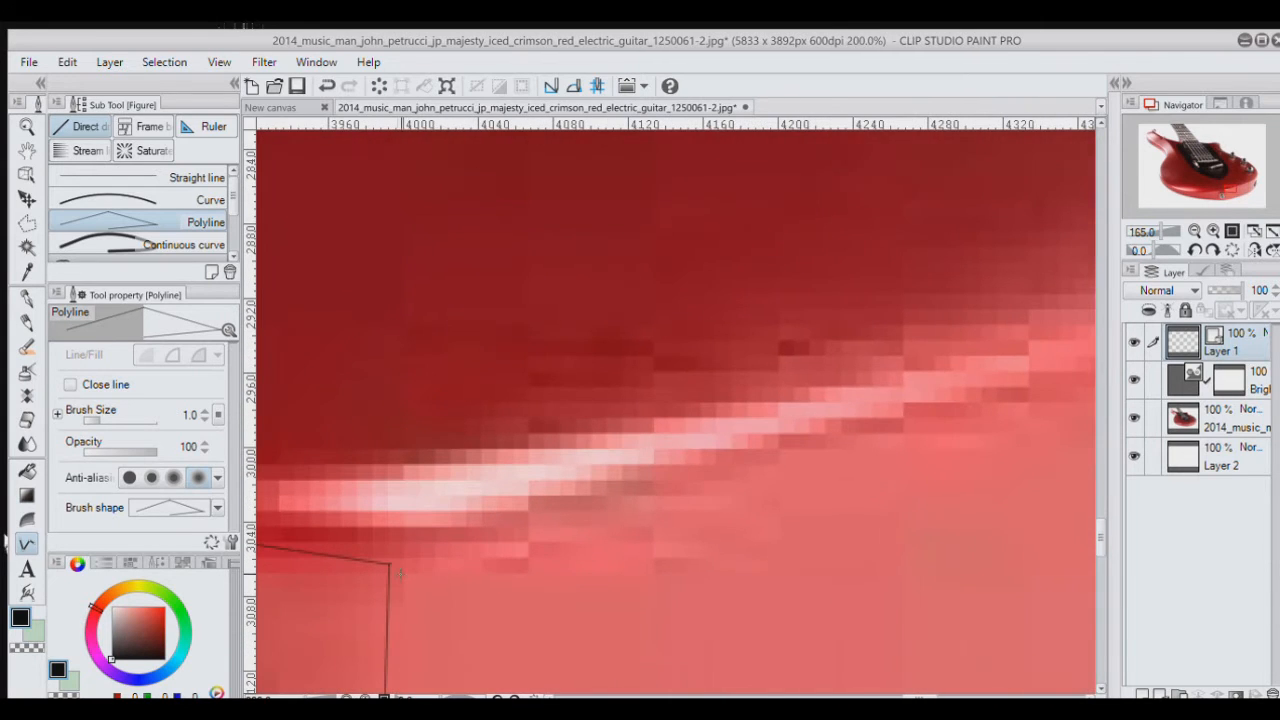
{"action": "scroll", "coordinate": [388, 566], "scroll_direction": "down", "scroll_amount": 6}
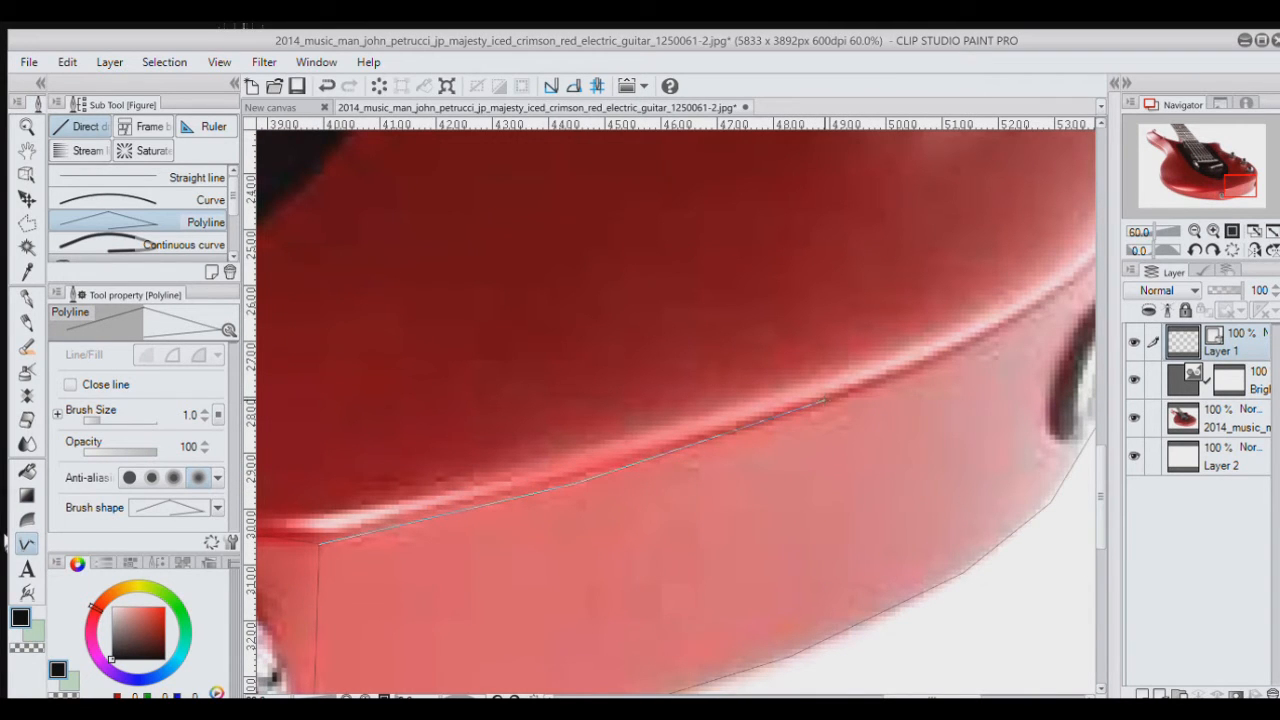
{"action": "left_click", "coordinate": [995, 334]}
{"action": "left_click_drag", "start_coordinate": [1240, 186], "coordinate": [1265, 179]}
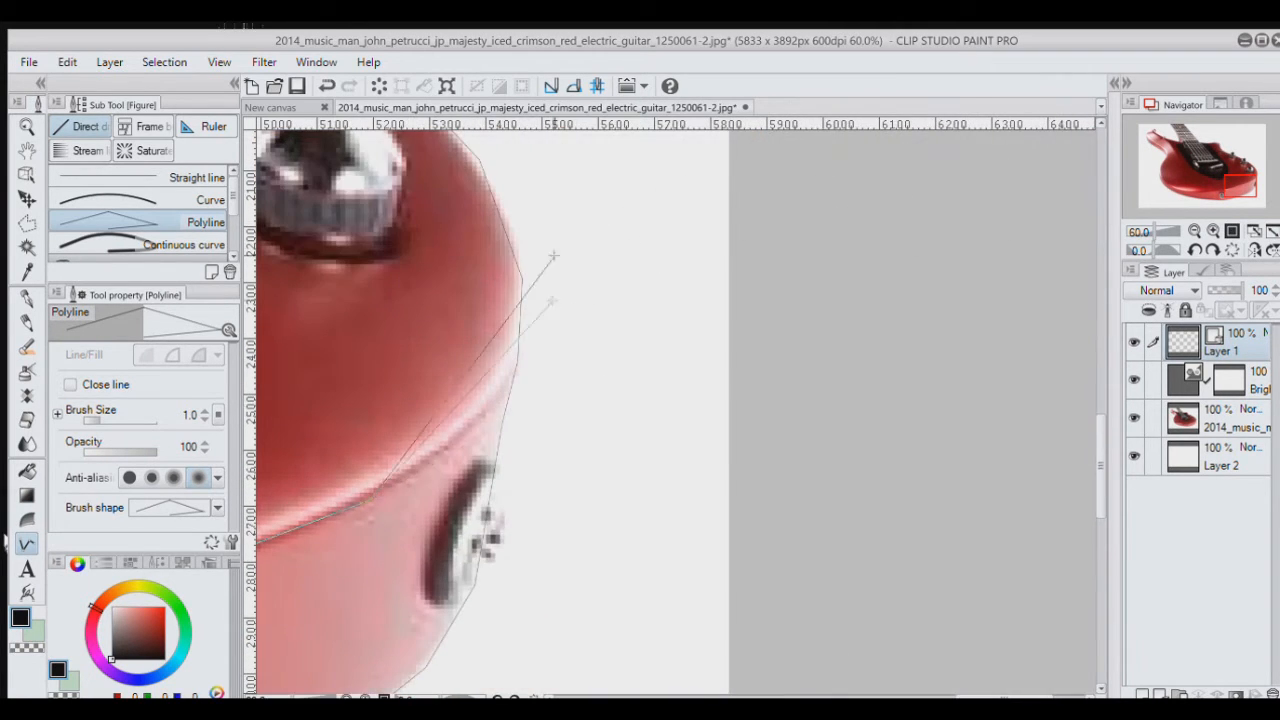
Step: Bring the bevel polyline past the output jack and finish it on the outline's corner point at the body's right end
{"action": "left_click", "coordinate": [412, 470]}
{"action": "left_click", "coordinate": [498, 389]}
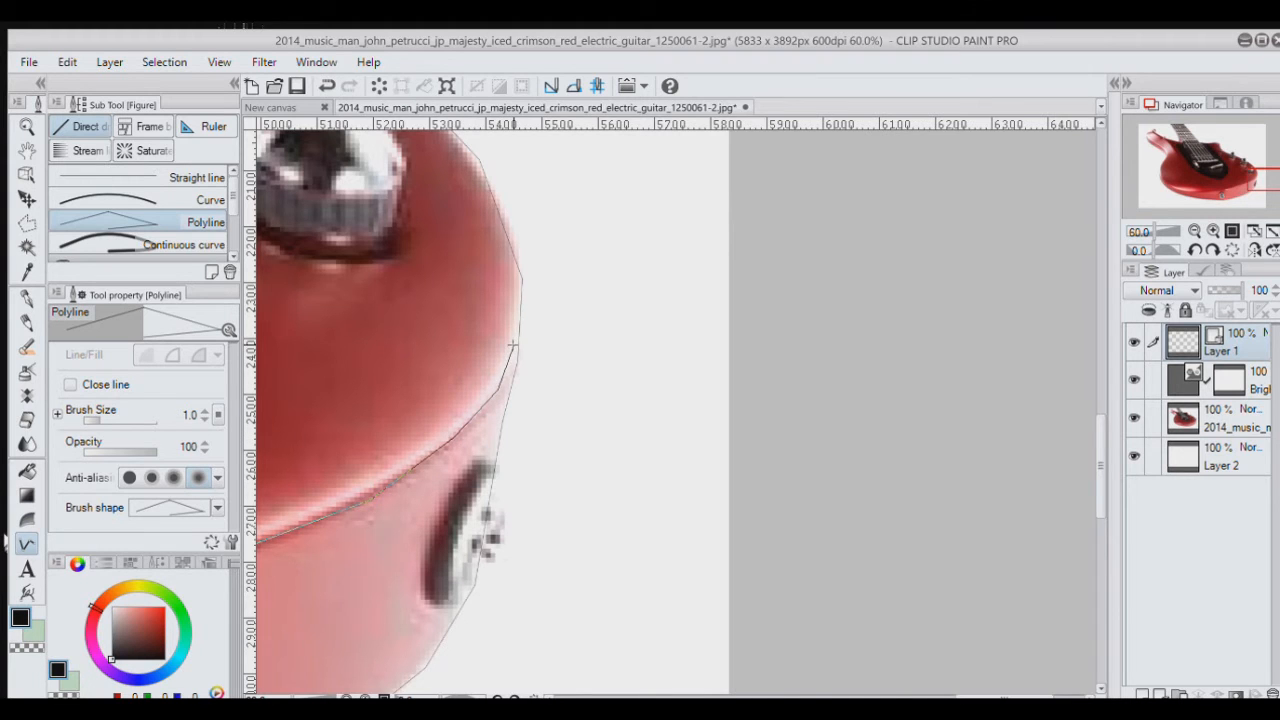
{"action": "scroll", "coordinate": [512, 345], "scroll_direction": "up", "scroll_amount": 7}
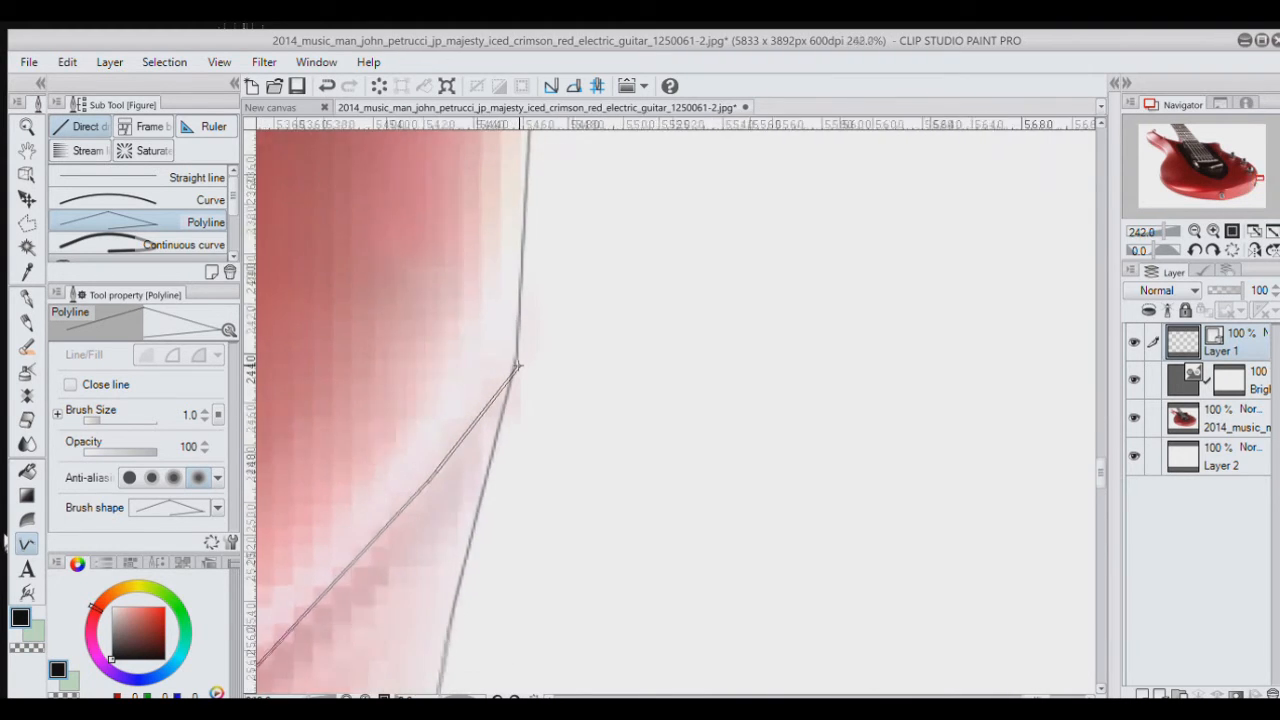
{"action": "scroll", "coordinate": [516, 367], "scroll_direction": "up", "scroll_amount": 2}
{"action": "double_click", "coordinate": [516, 367]}
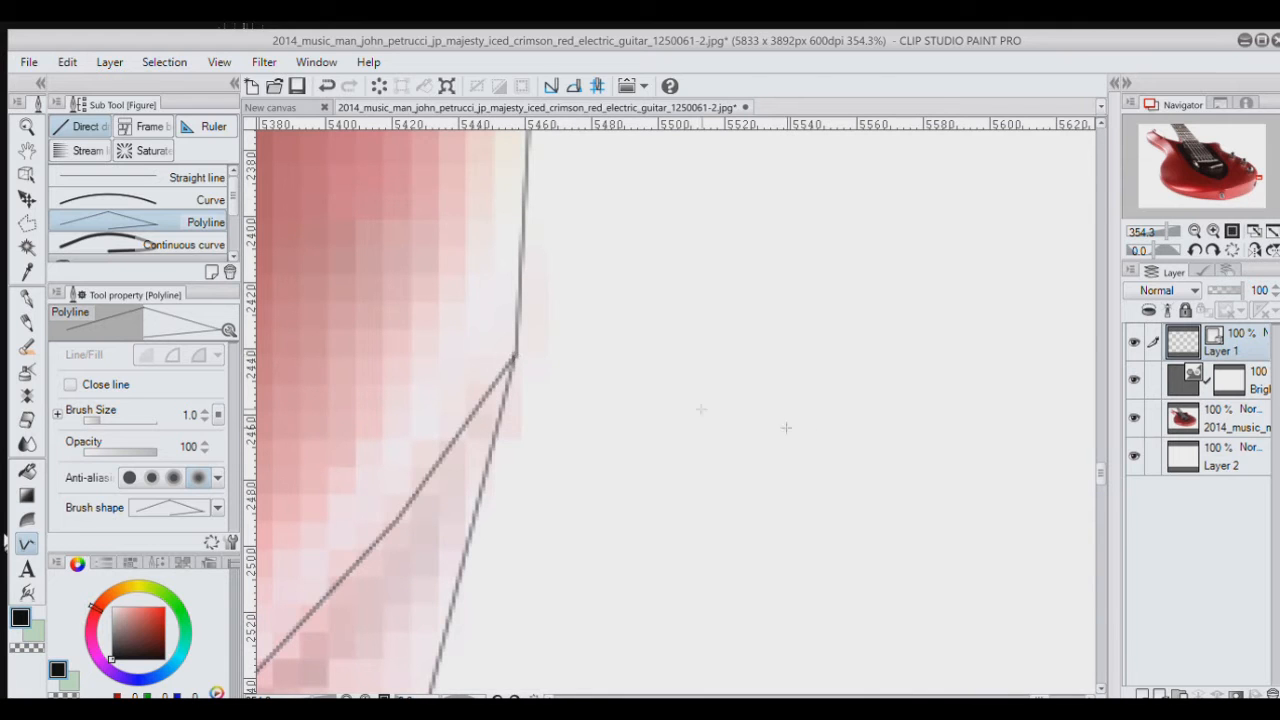
Step: Hide the photo layer to examine the whole line drawing and the completed lower bevel, then show the photo again
{"action": "left_click", "coordinate": [1272, 232]}
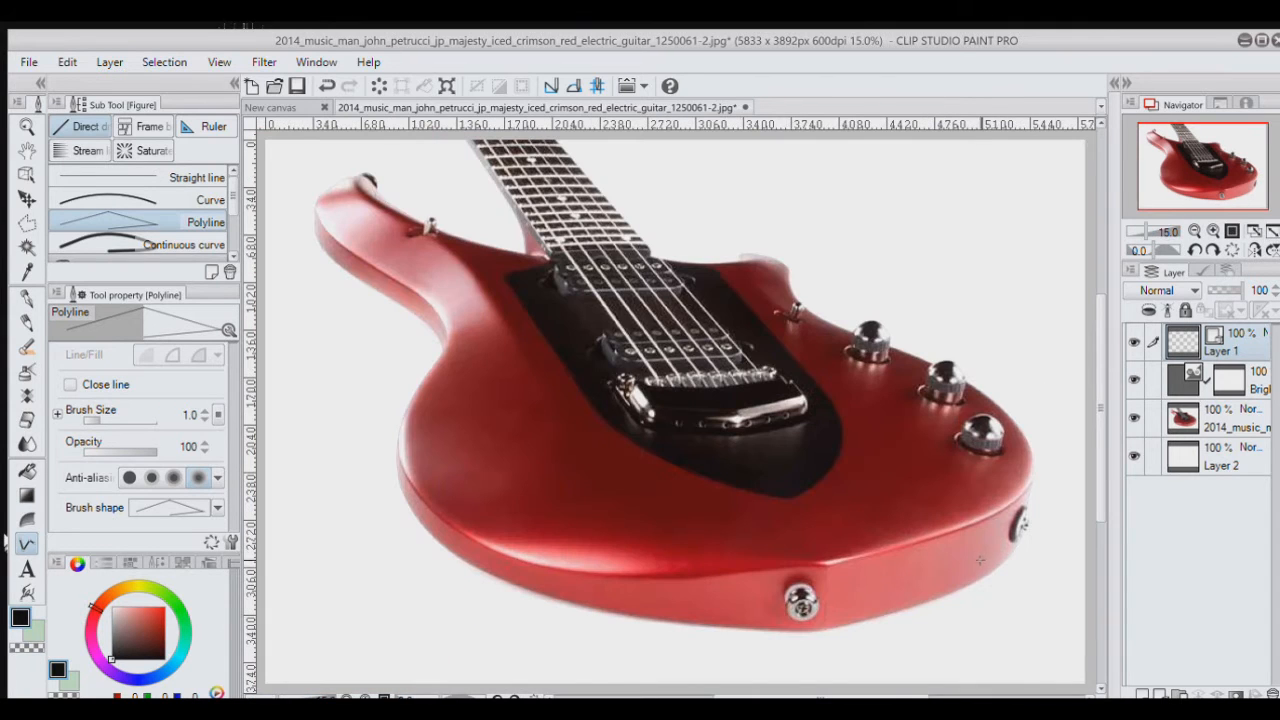
{"action": "left_click", "coordinate": [1133, 418]}
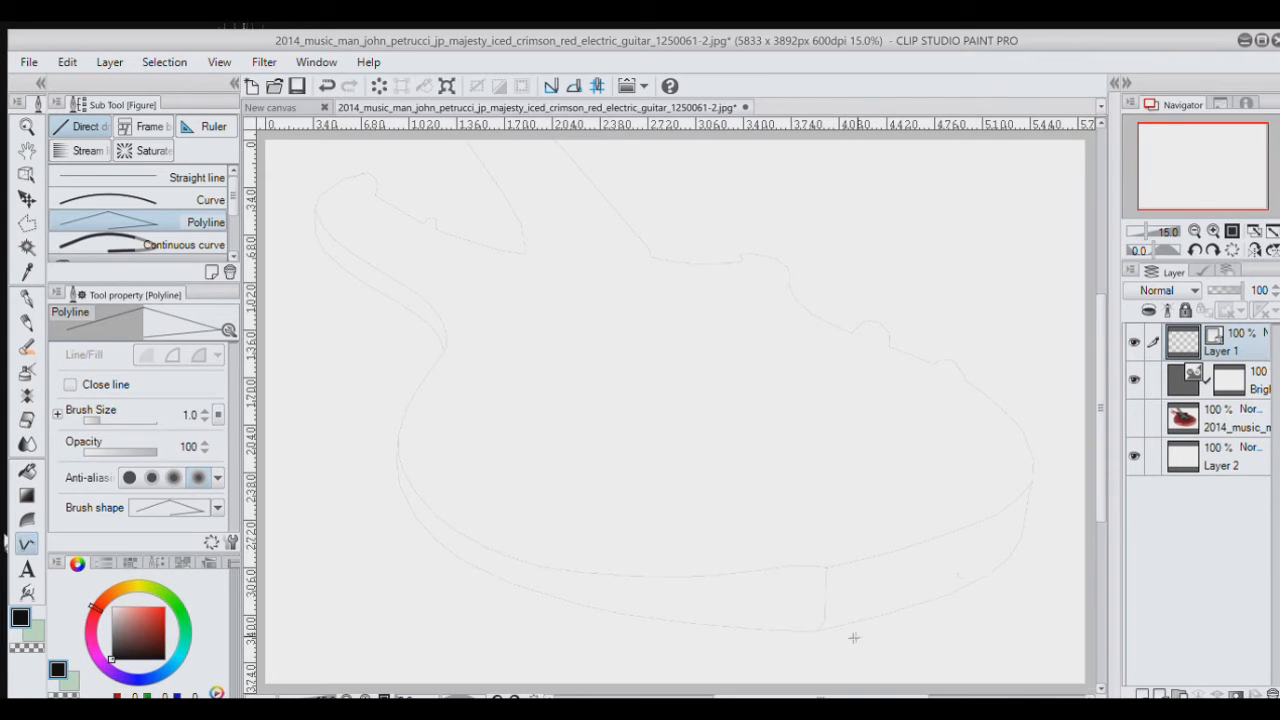
{"action": "scroll", "coordinate": [852, 636], "scroll_direction": "up", "scroll_amount": 2}
{"action": "scroll", "coordinate": [790, 600], "scroll_direction": "down", "scroll_amount": 3}
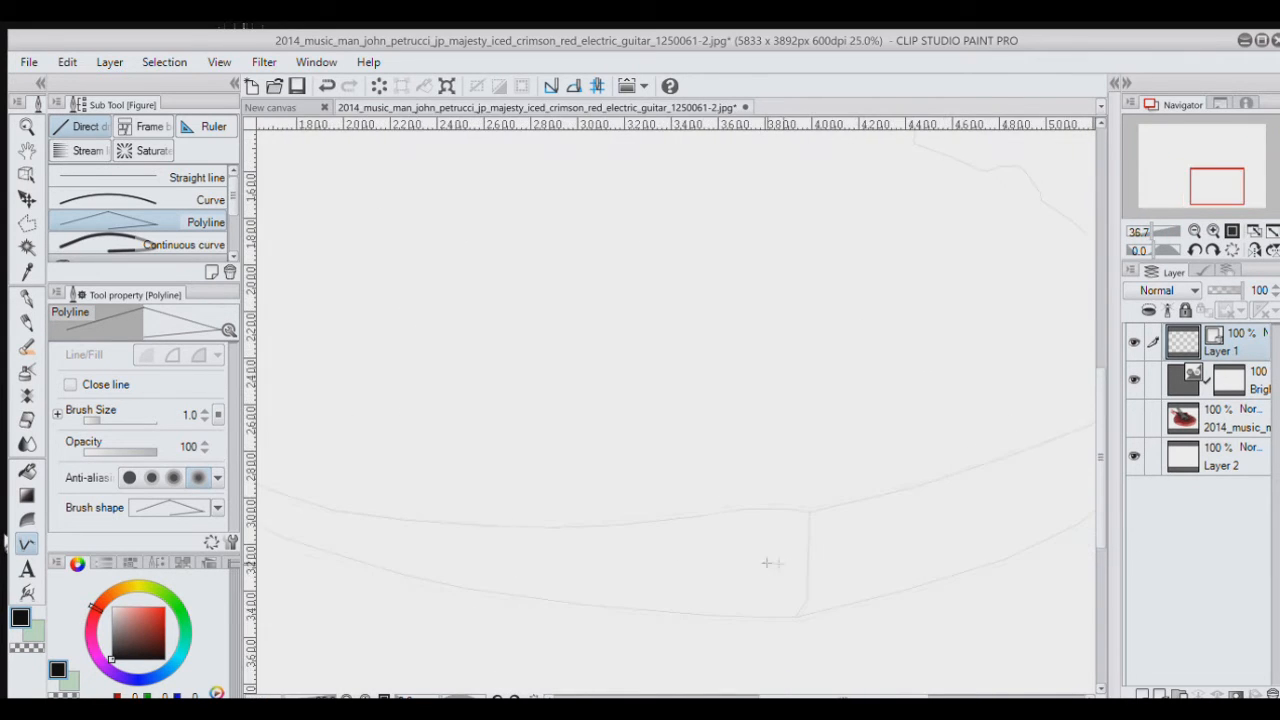
{"action": "scroll", "coordinate": [619, 436], "scroll_direction": "down", "scroll_amount": 1}
{"action": "left_click_drag", "start_coordinate": [1225, 152], "coordinate": [1197, 149]}
{"action": "scroll", "coordinate": [834, 432], "scroll_direction": "up", "scroll_amount": 2}
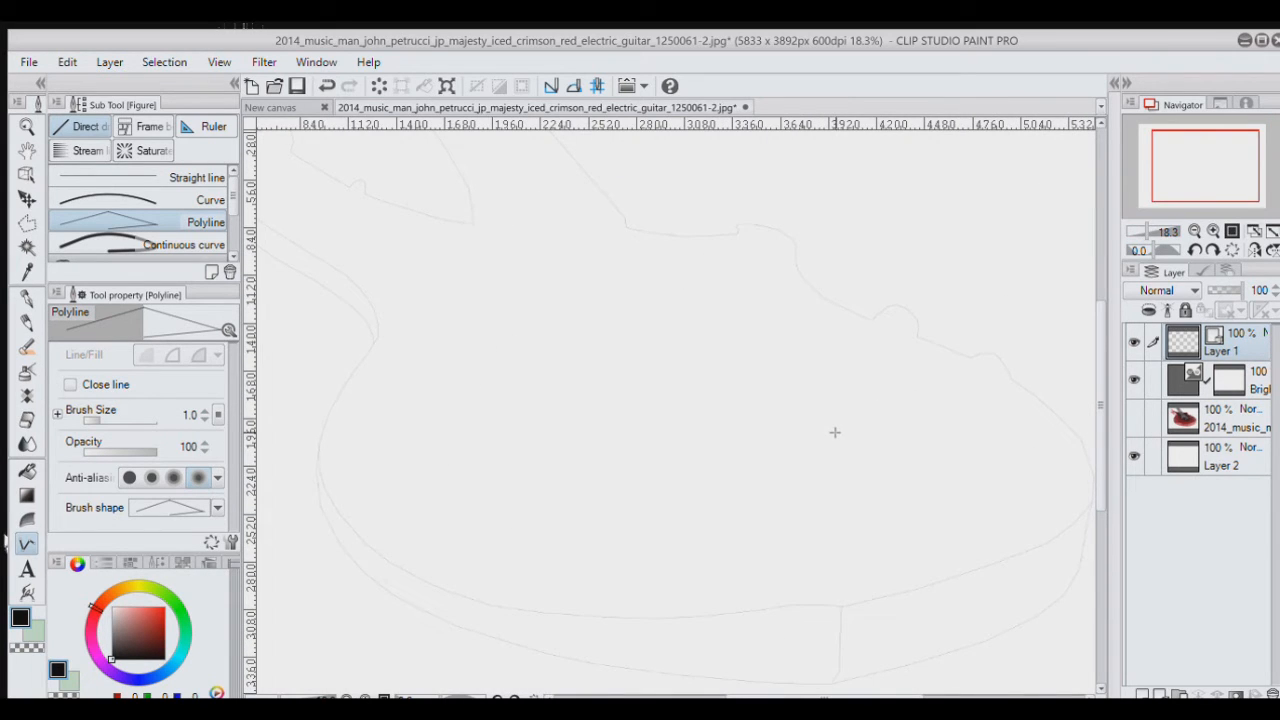
{"action": "scroll", "coordinate": [835, 432], "scroll_direction": "down", "scroll_amount": 1}
{"action": "left_click", "coordinate": [1133, 416]}
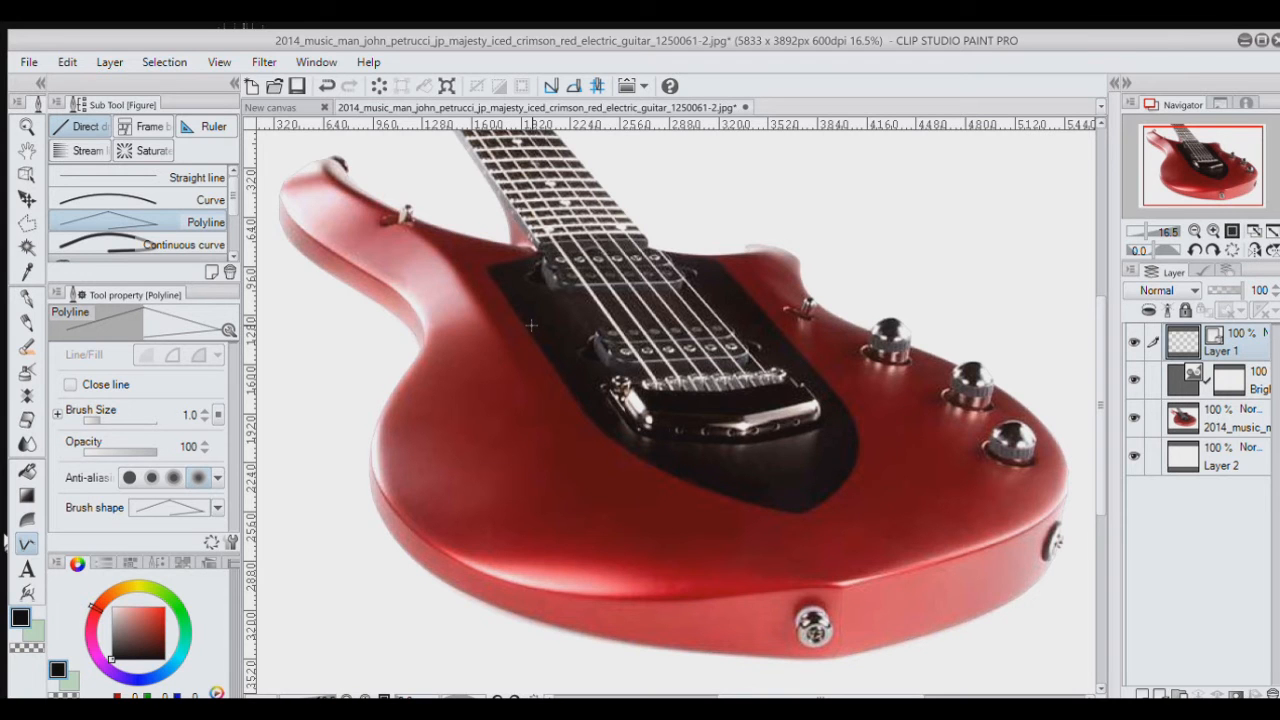
Step: Toggle the photo layer off and on to compare the neck and its joint with the traced outline
{"action": "scroll", "coordinate": [531, 325], "scroll_direction": "up", "scroll_amount": 2}
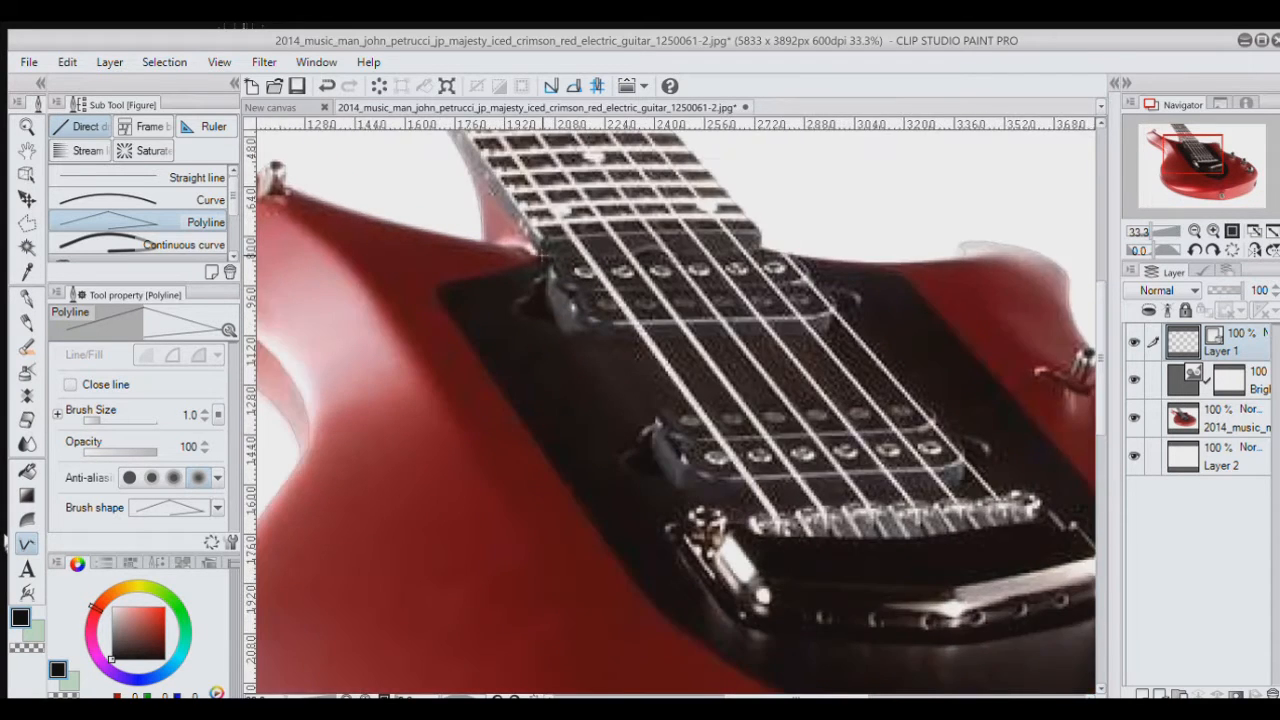
{"action": "scroll", "coordinate": [543, 258], "scroll_direction": "up", "scroll_amount": 1}
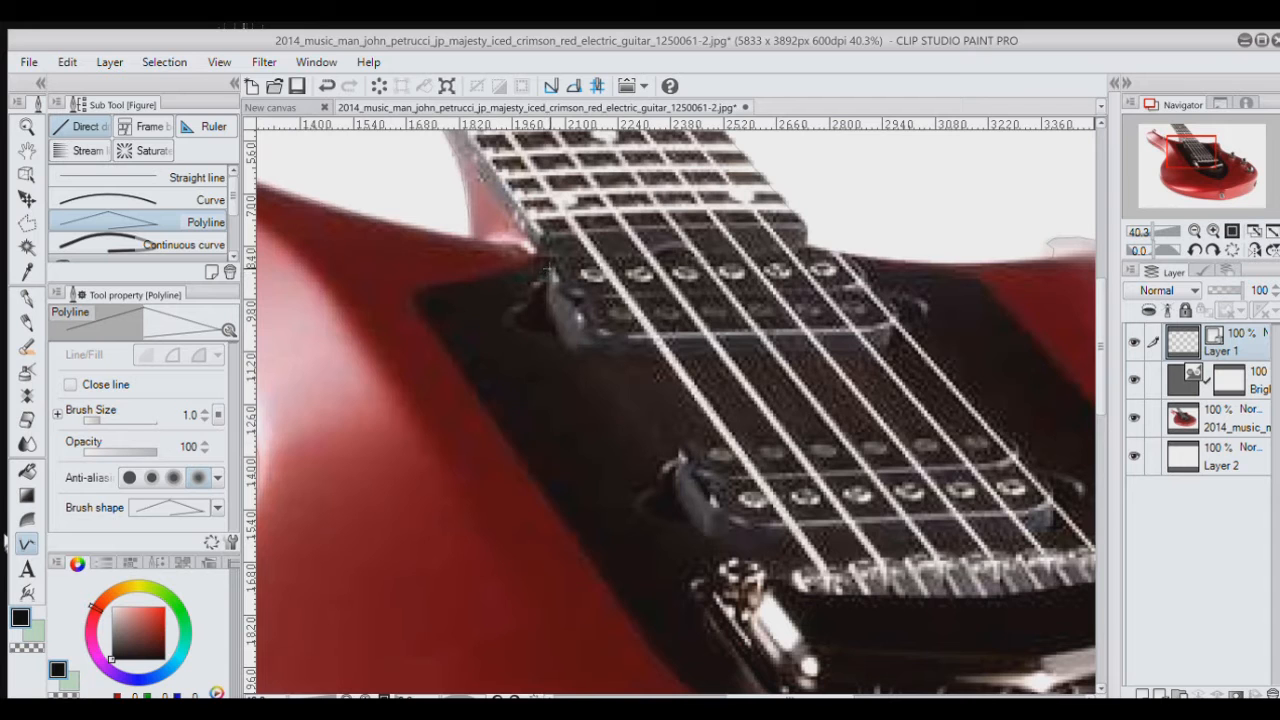
{"action": "left_click_drag", "start_coordinate": [1213, 150], "coordinate": [1201, 132]}
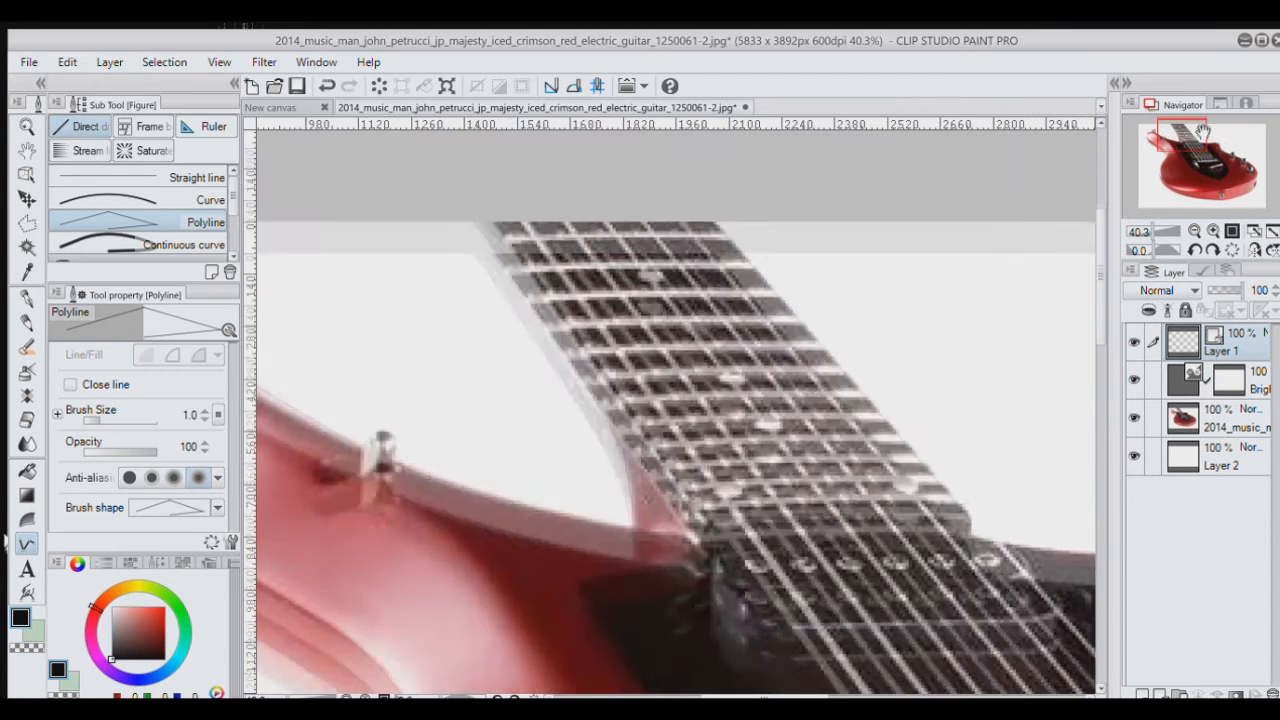
{"action": "left_click", "coordinate": [1134, 418]}
{"action": "left_click", "coordinate": [1134, 418]}
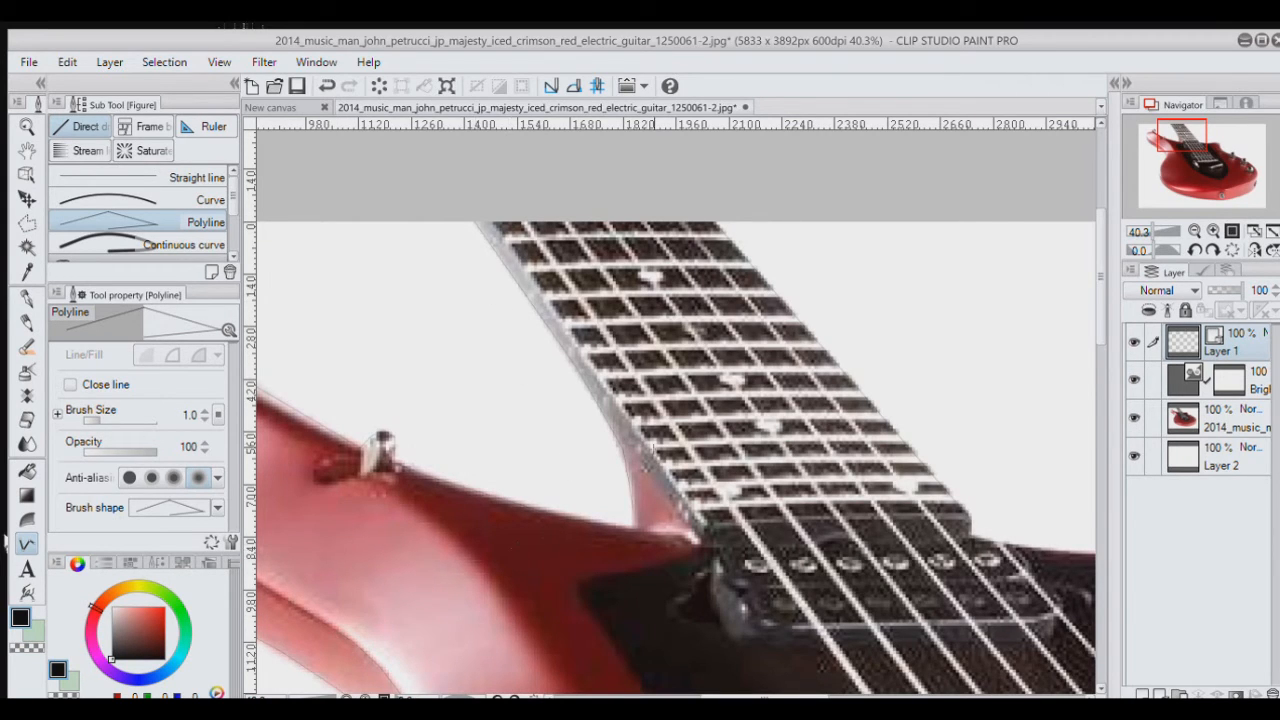
{"action": "left_click", "coordinate": [1134, 418]}
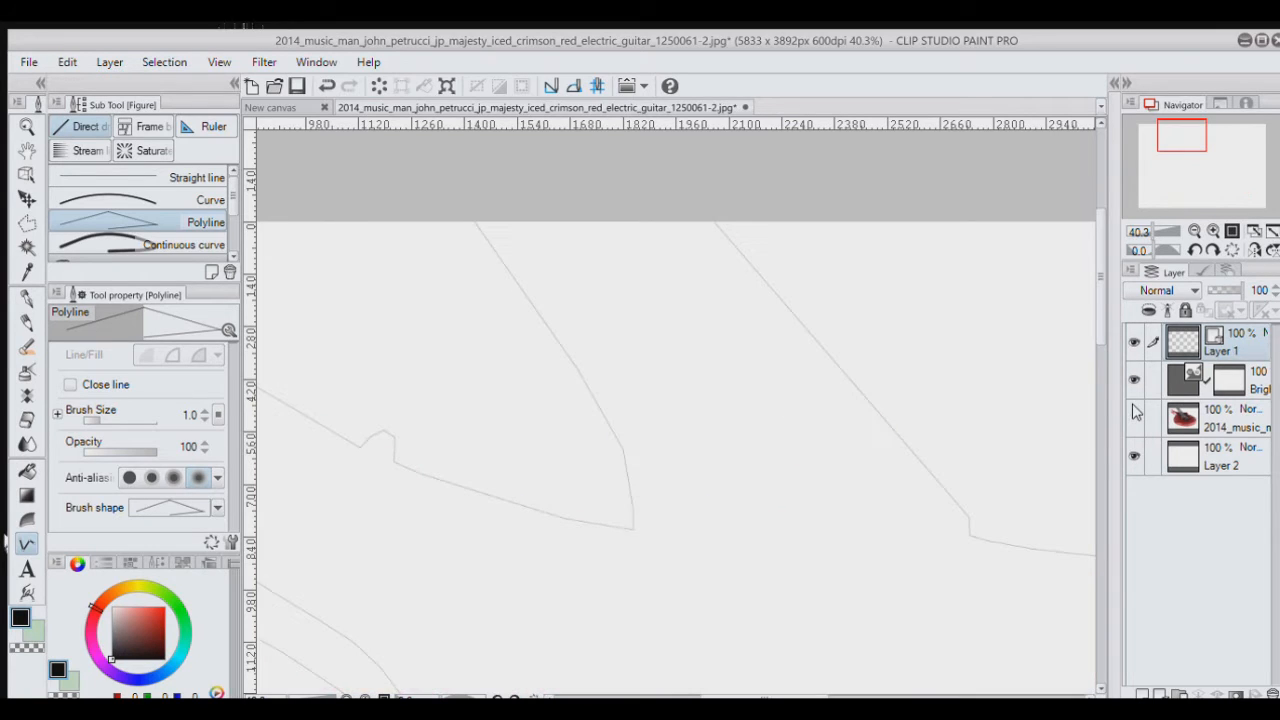
{"action": "left_click", "coordinate": [1133, 418]}
{"action": "scroll", "coordinate": [720, 526], "scroll_direction": "up", "scroll_amount": 2}
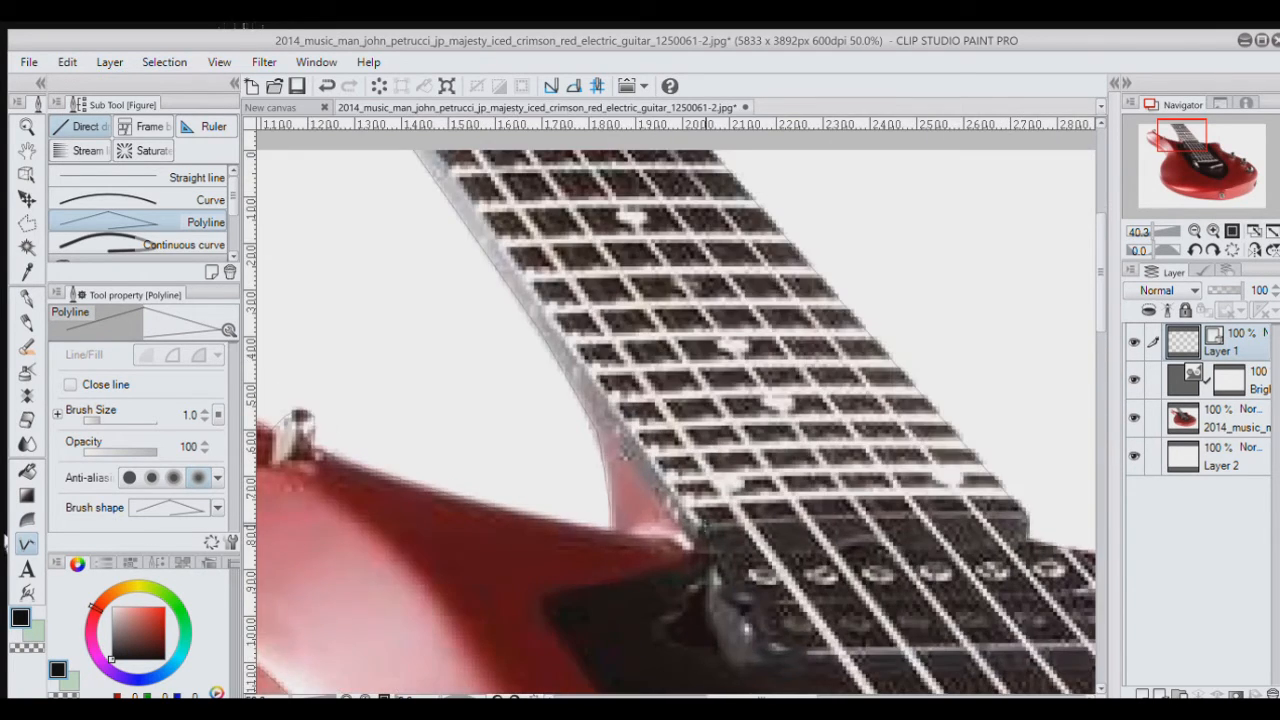
Step: Trace the neck heel from the outline's inner corner to the fretboard corner, continue up the fretboard's left edge, and finish on the neck outline
{"action": "scroll", "coordinate": [648, 548], "scroll_direction": "up", "scroll_amount": 4}
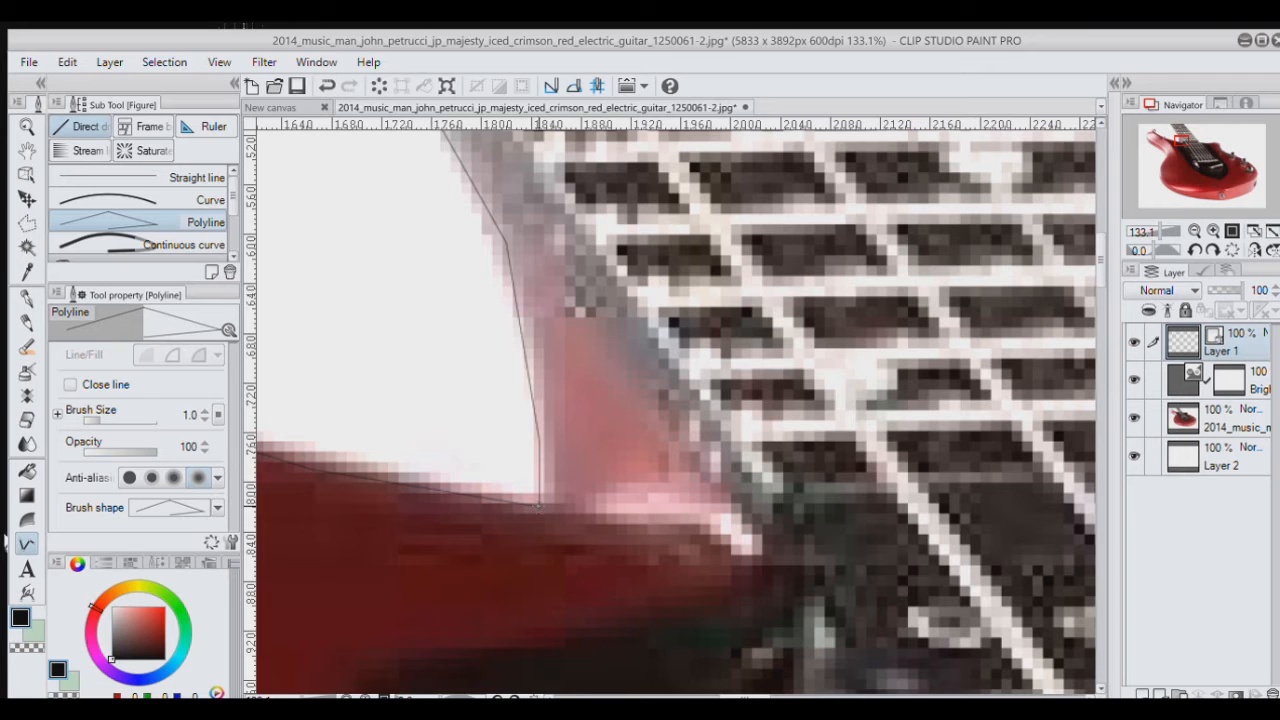
{"action": "left_click", "coordinate": [686, 523]}
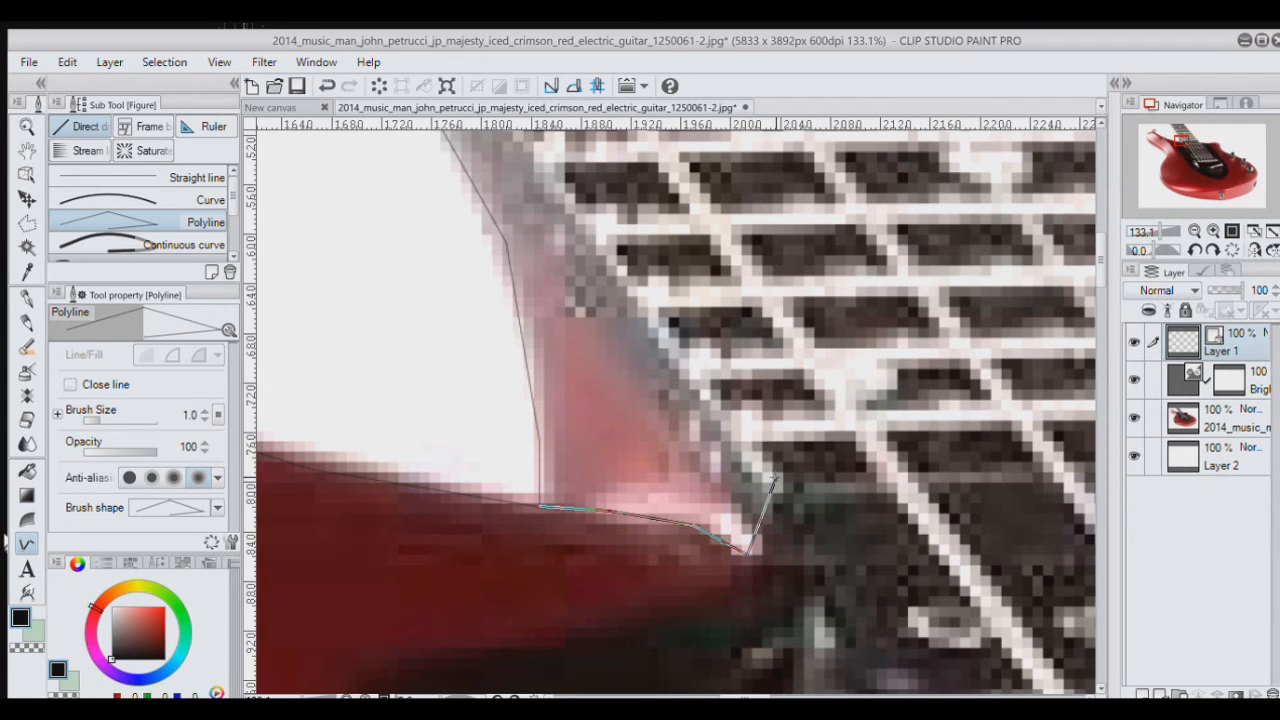
{"action": "scroll", "coordinate": [773, 478], "scroll_direction": "down", "scroll_amount": 6}
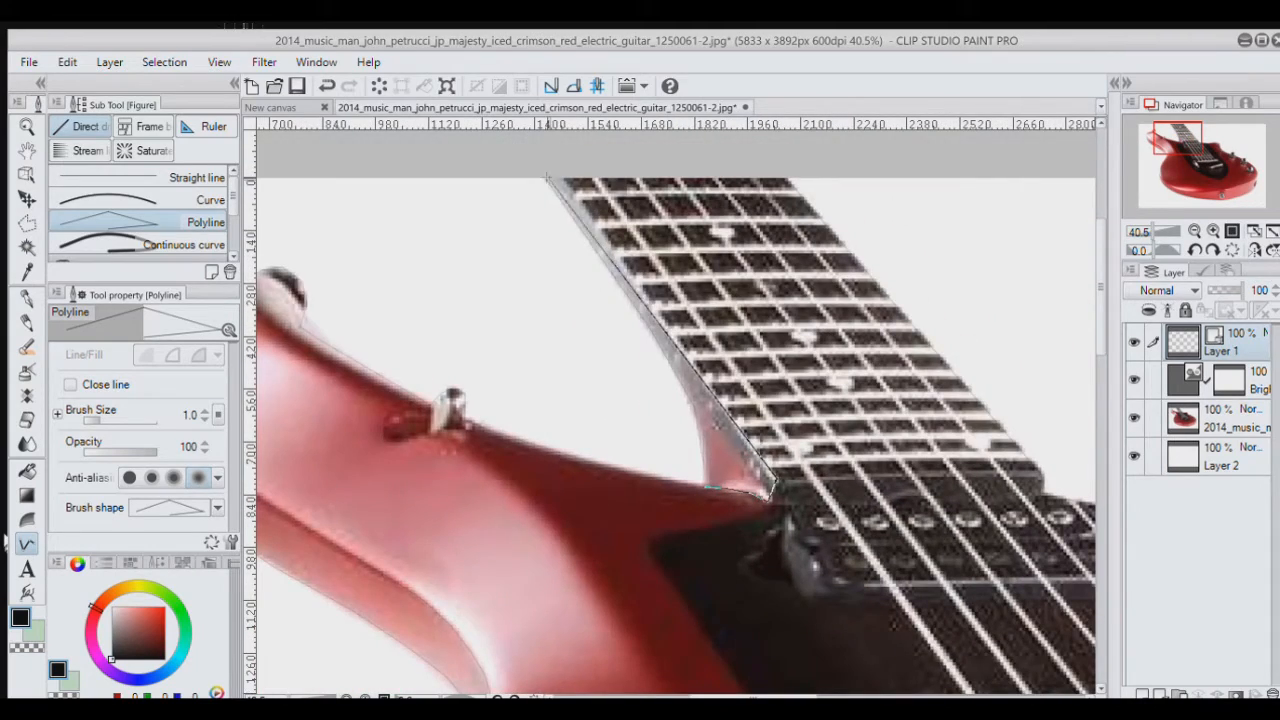
{"action": "scroll", "coordinate": [570, 155], "scroll_direction": "up", "scroll_amount": 3}
{"action": "scroll", "coordinate": [570, 155], "scroll_direction": "up", "scroll_amount": 2}
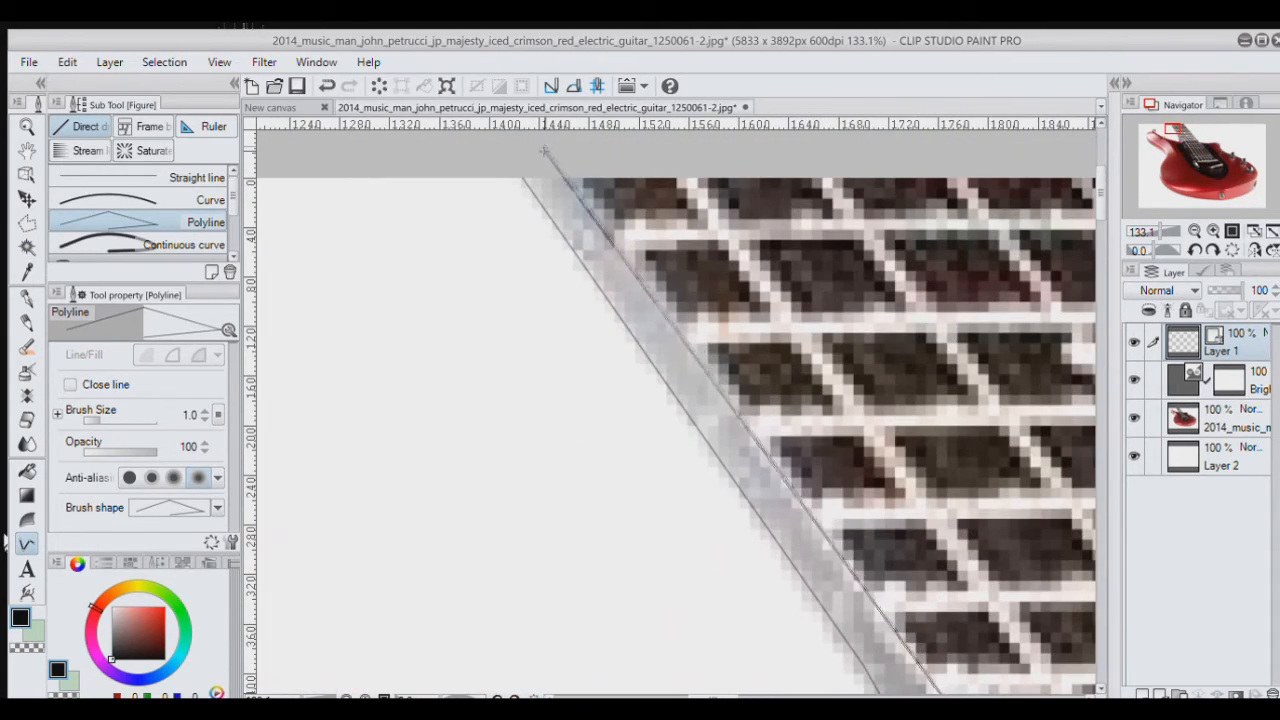
{"action": "left_click", "coordinate": [545, 156]}
{"action": "double_click", "coordinate": [520, 178]}
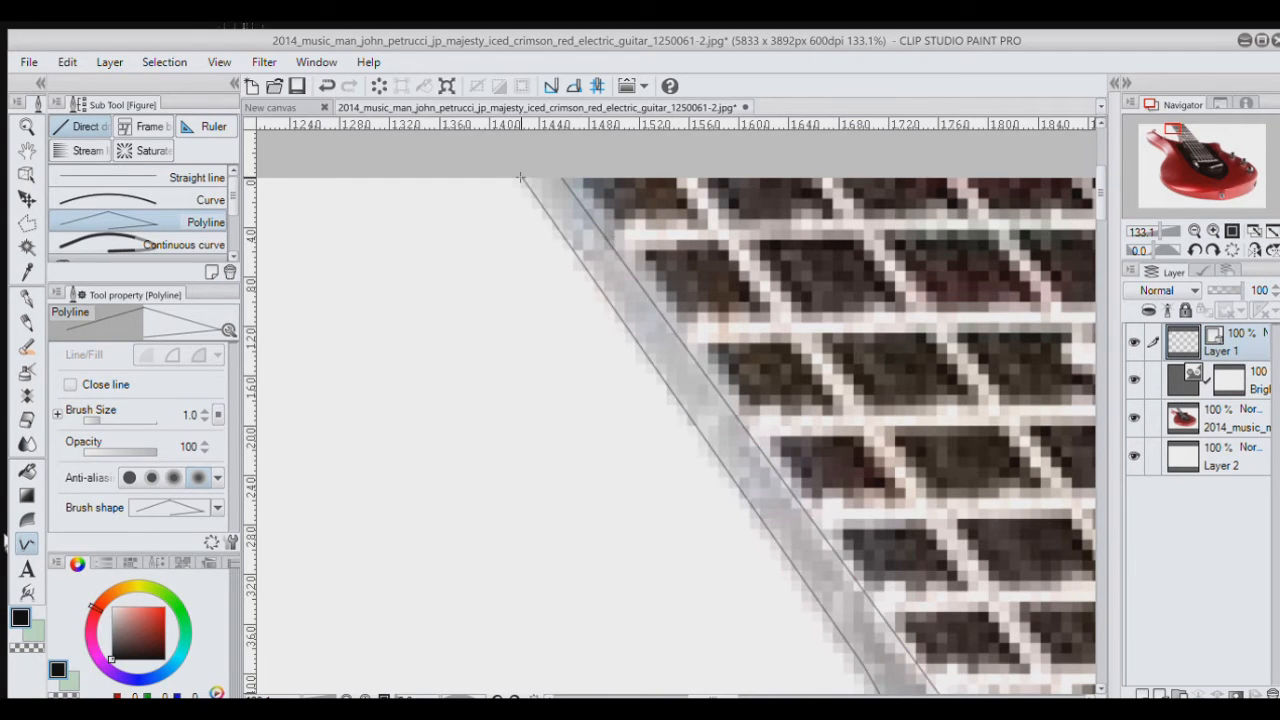
Step: Hide the photo layer to examine the whole line drawing with the neck edge, then show the photo again
{"action": "left_click", "coordinate": [1270, 230]}
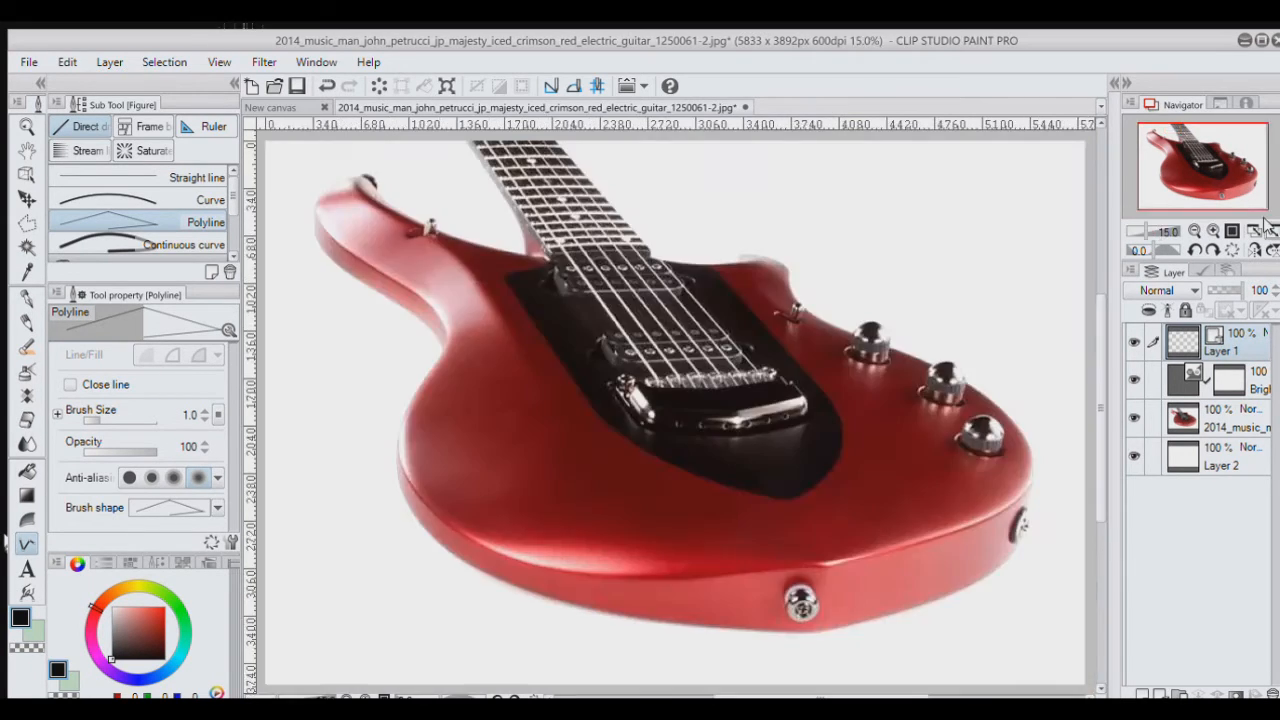
{"action": "left_click", "coordinate": [1134, 418]}
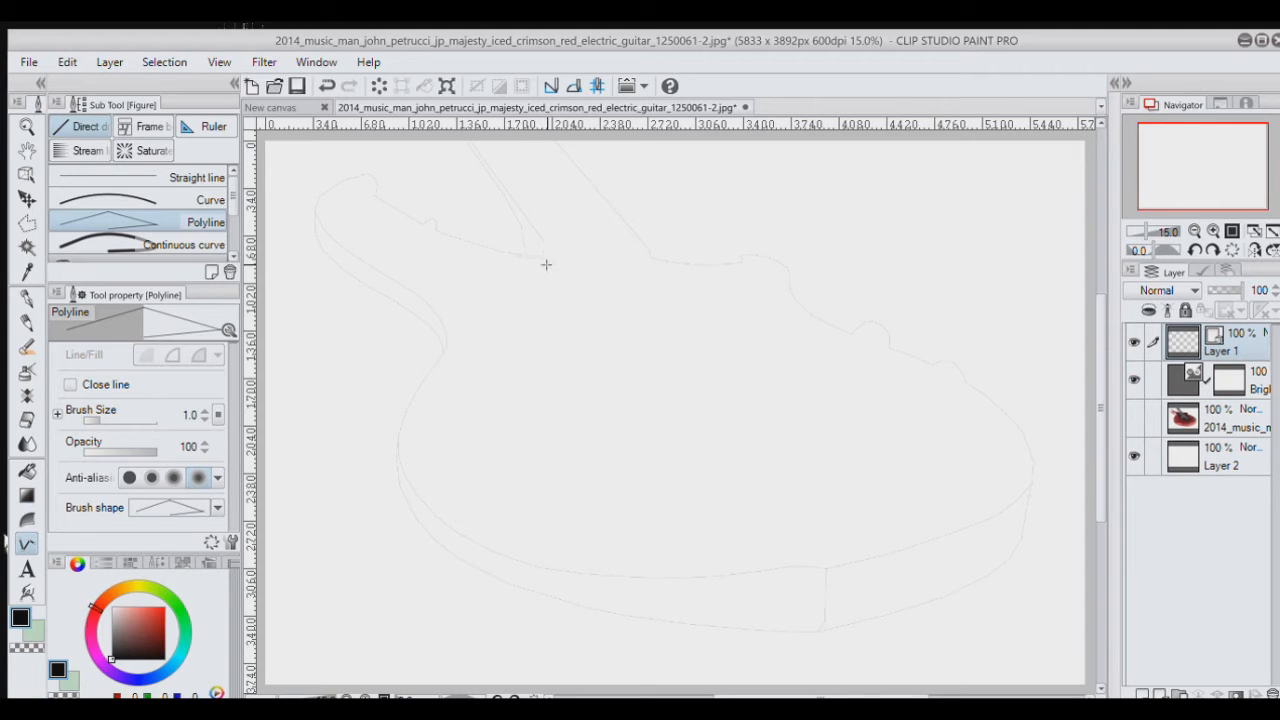
{"action": "left_click", "coordinate": [1134, 418]}
Step: Draw a line across the fretboard's lower end, from its left corner to the outline corner on its right side
{"action": "scroll", "coordinate": [502, 233], "scroll_direction": "up", "scroll_amount": 5}
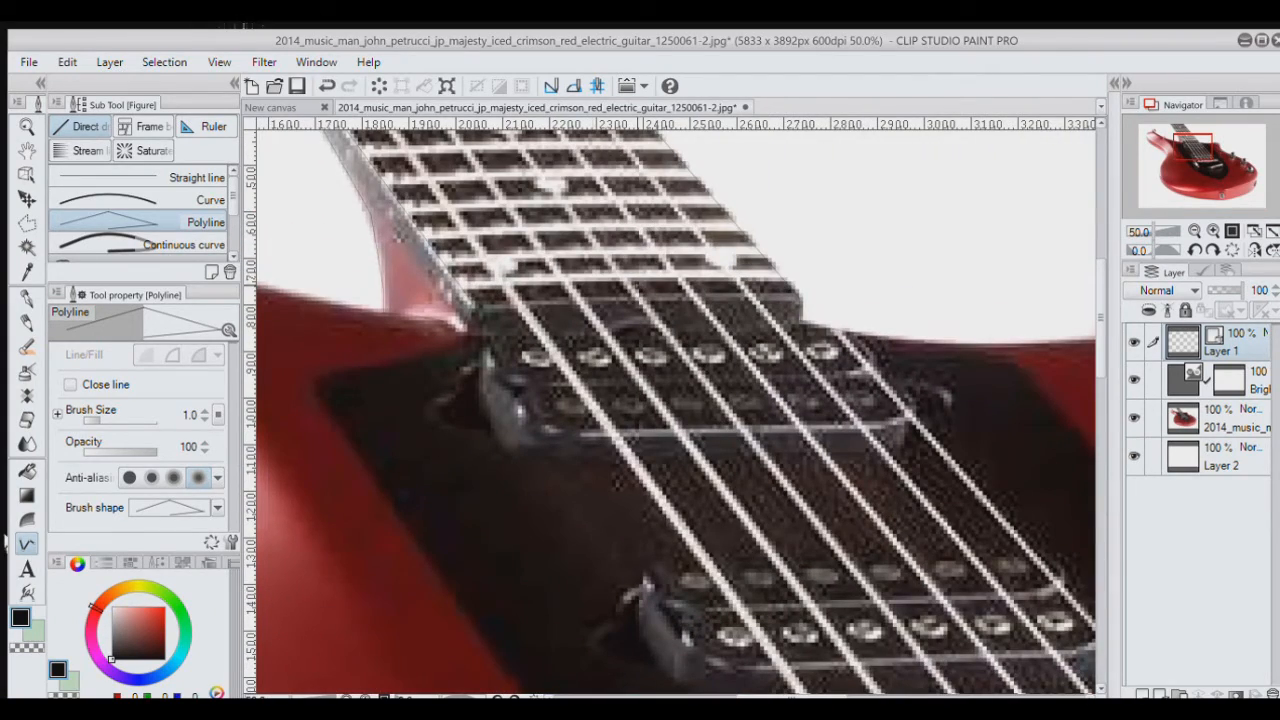
{"action": "scroll", "coordinate": [523, 251], "scroll_direction": "up", "scroll_amount": 3}
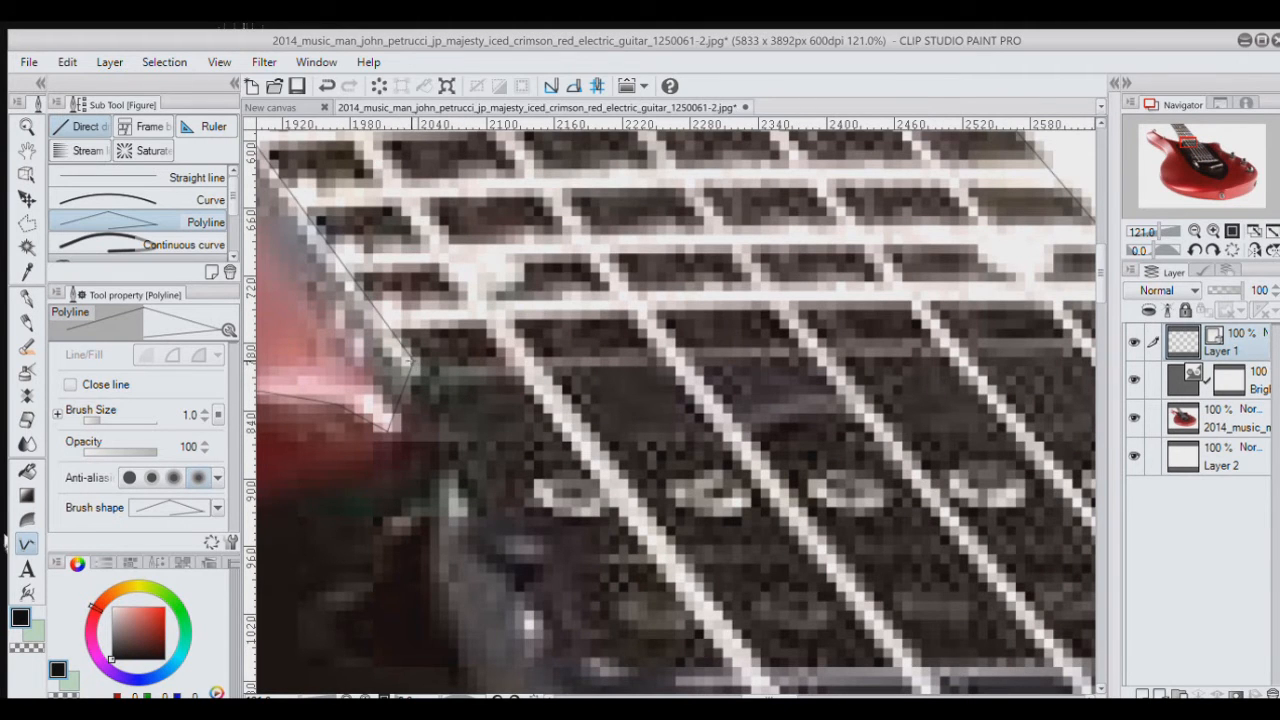
{"action": "scroll", "coordinate": [690, 367], "scroll_direction": "right", "scroll_amount": 8}
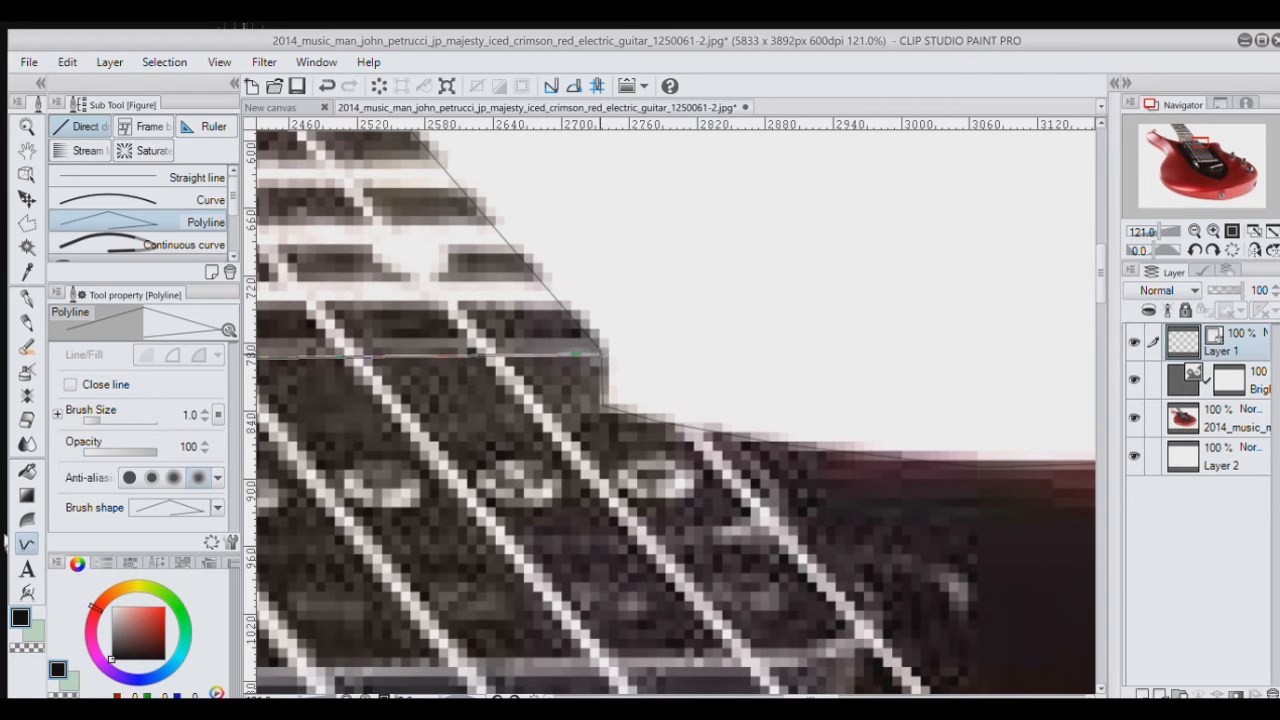
{"action": "key", "text": "Escape"}
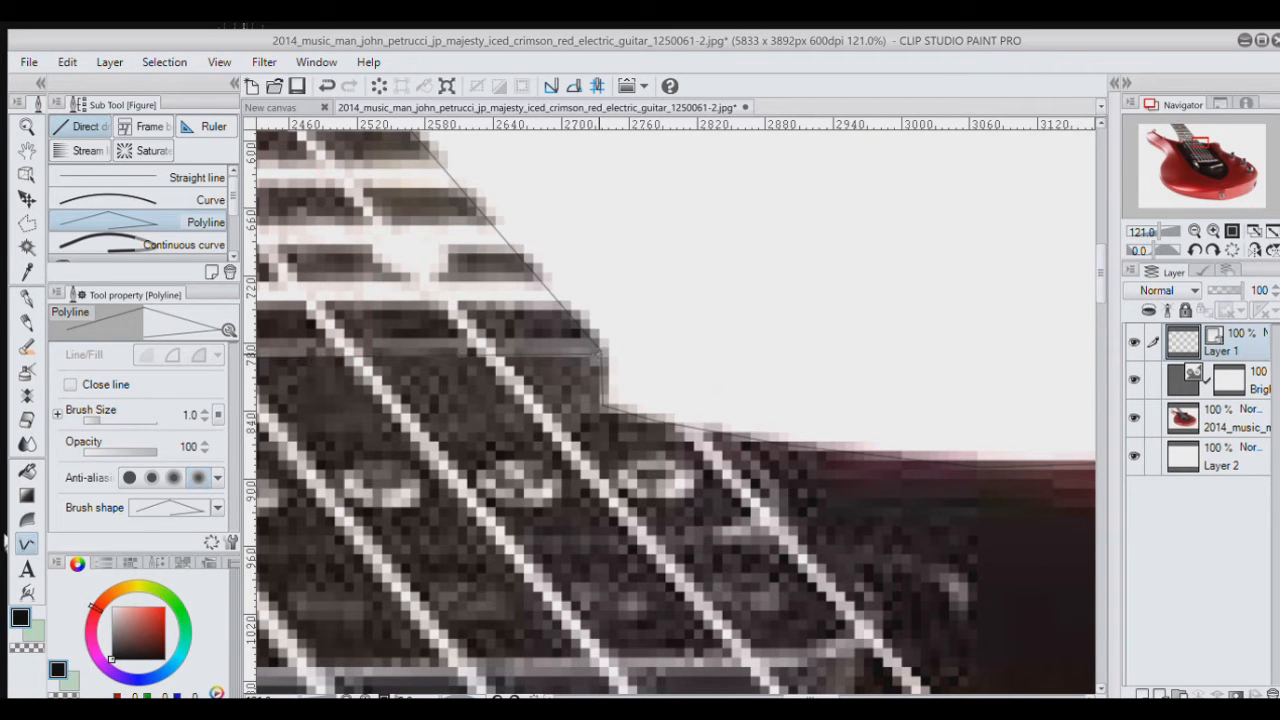
Step: Hide the photo layer to check the fretboard end line up close and in the whole drawing, then show the photo again
{"action": "left_click_drag", "start_coordinate": [1203, 147], "coordinate": [1195, 147]}
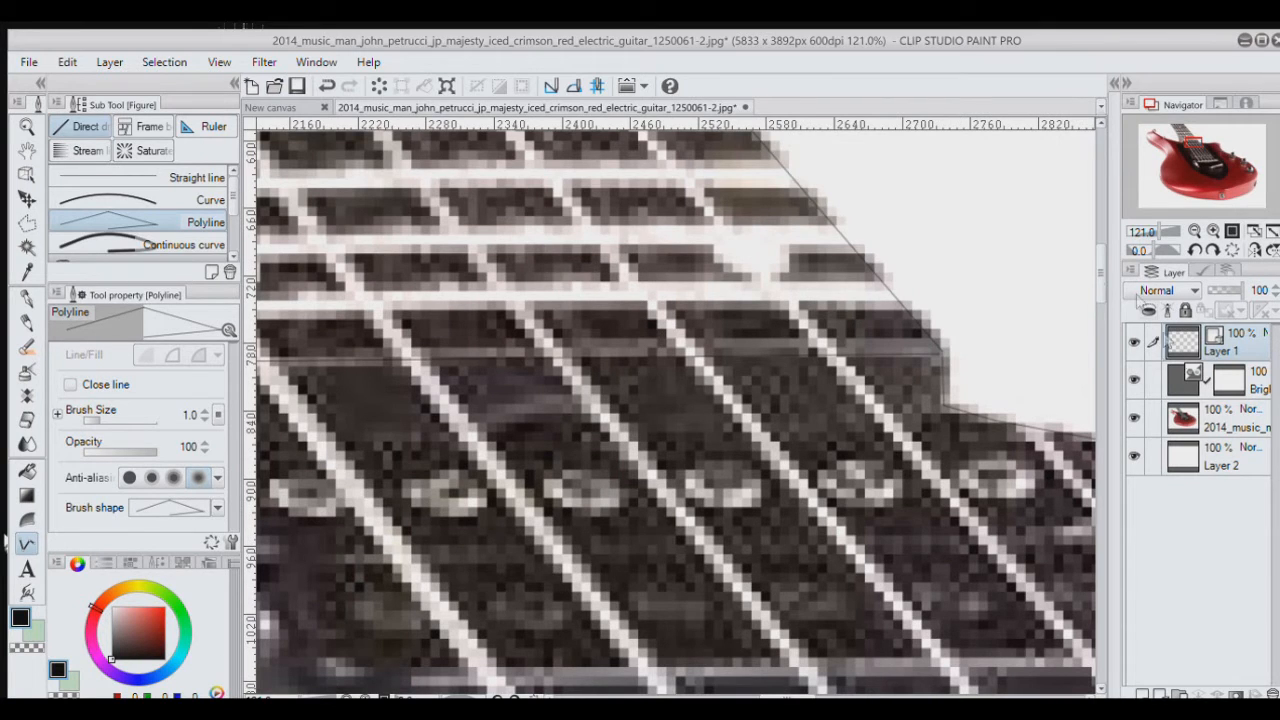
{"action": "left_click_drag", "start_coordinate": [1198, 140], "coordinate": [1190, 140]}
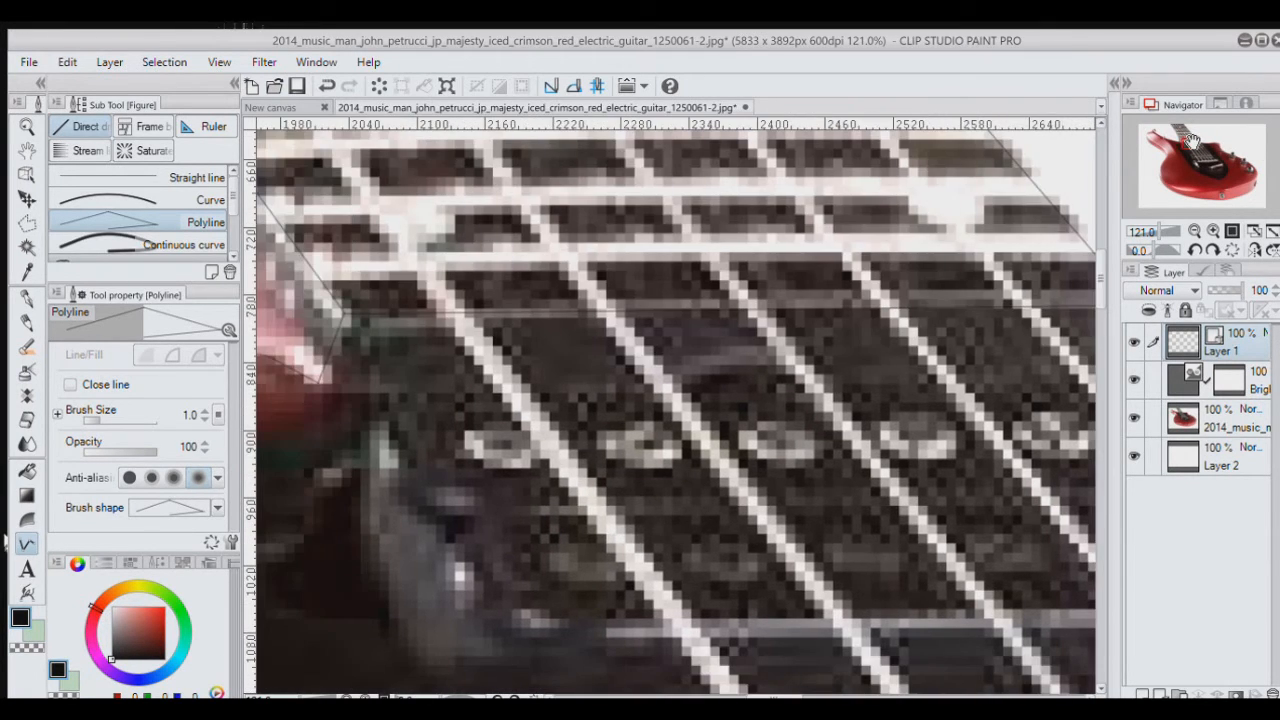
{"action": "left_click", "coordinate": [1134, 417]}
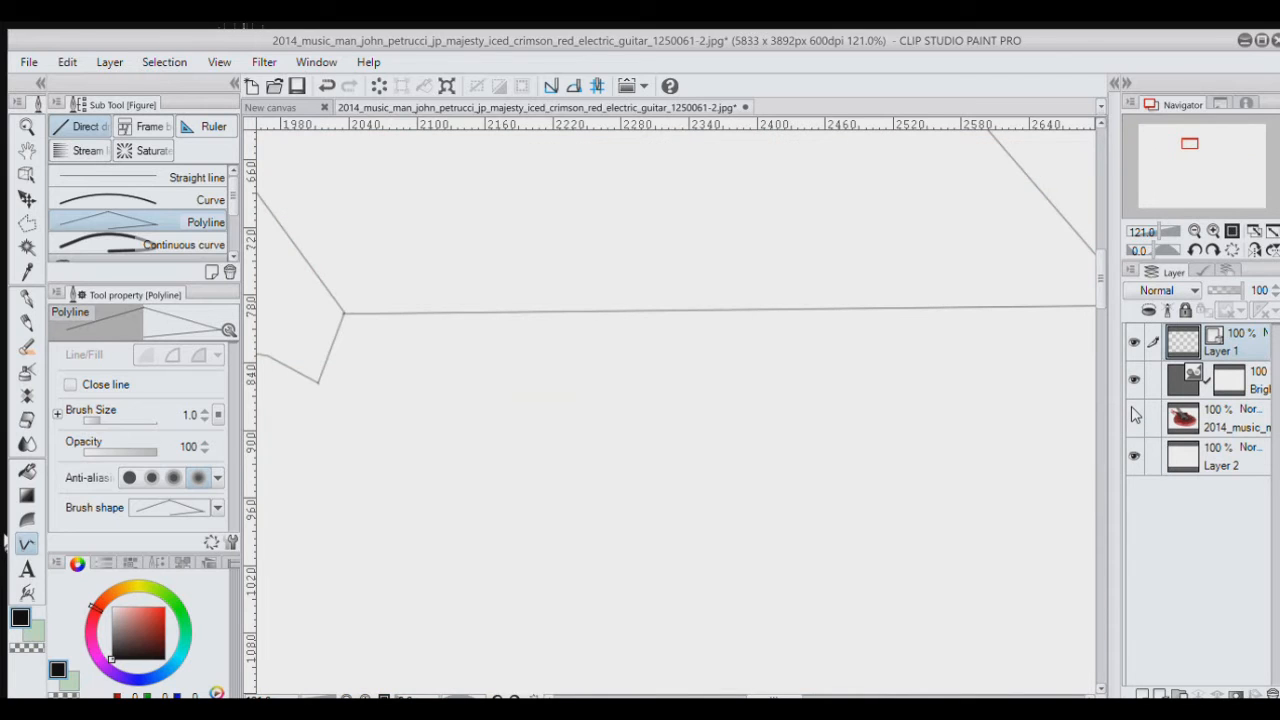
{"action": "left_click", "coordinate": [1266, 228]}
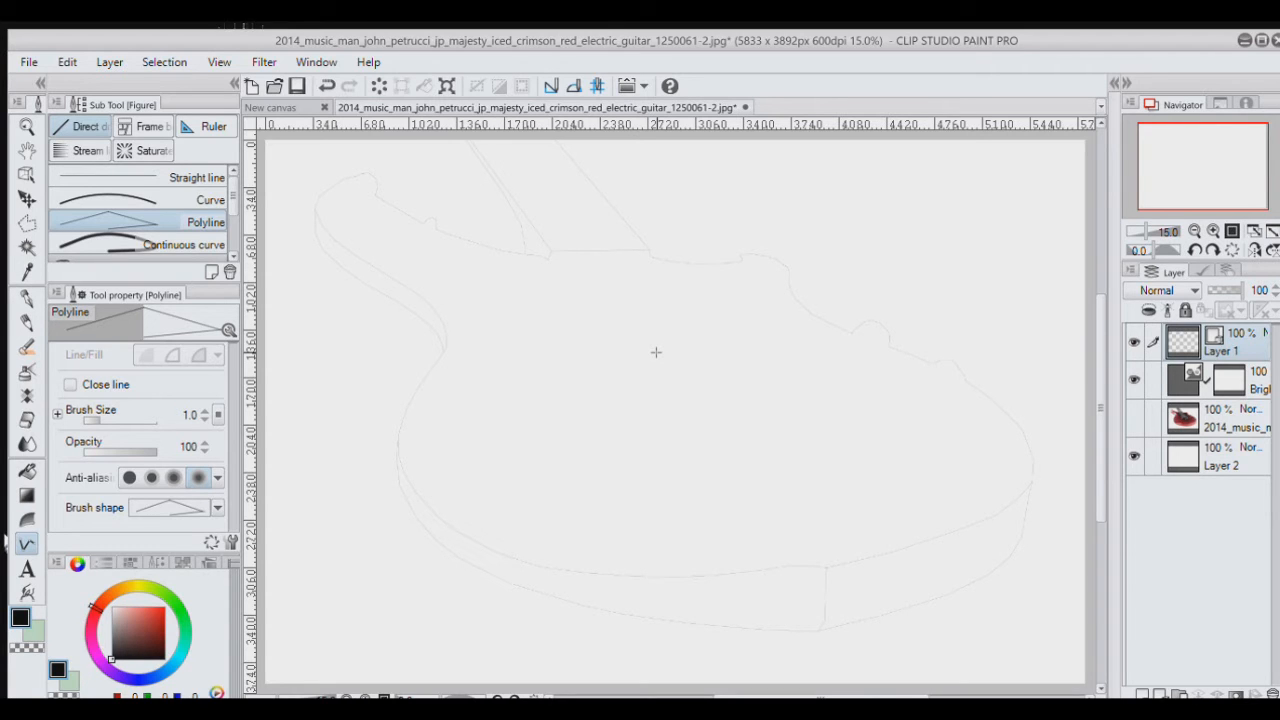
{"action": "left_click", "coordinate": [1134, 417]}
Step: Start a new polyline beside the neck joint and trace the black top panel's upper edge to its pointed left corner
{"action": "scroll", "coordinate": [569, 283], "scroll_direction": "up", "scroll_amount": 5}
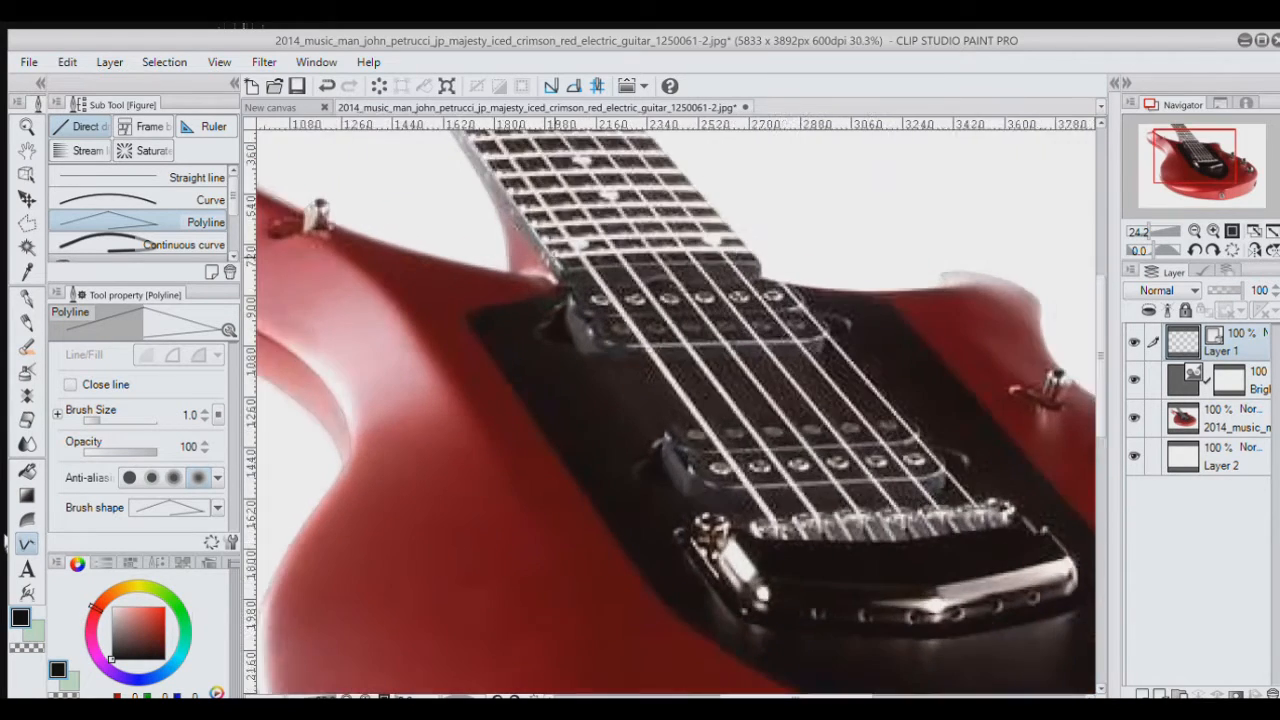
{"action": "scroll", "coordinate": [569, 284], "scroll_direction": "up", "scroll_amount": 1}
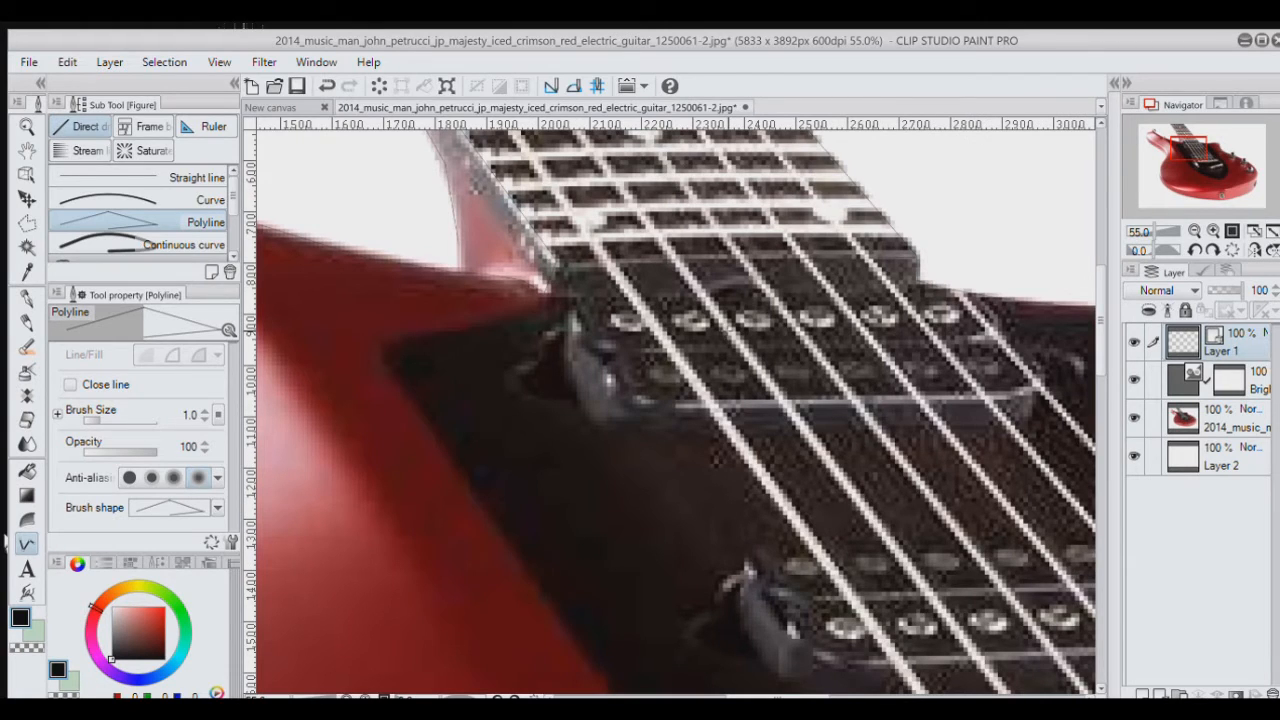
{"action": "left_click_drag", "start_coordinate": [1198, 148], "coordinate": [1197, 150]}
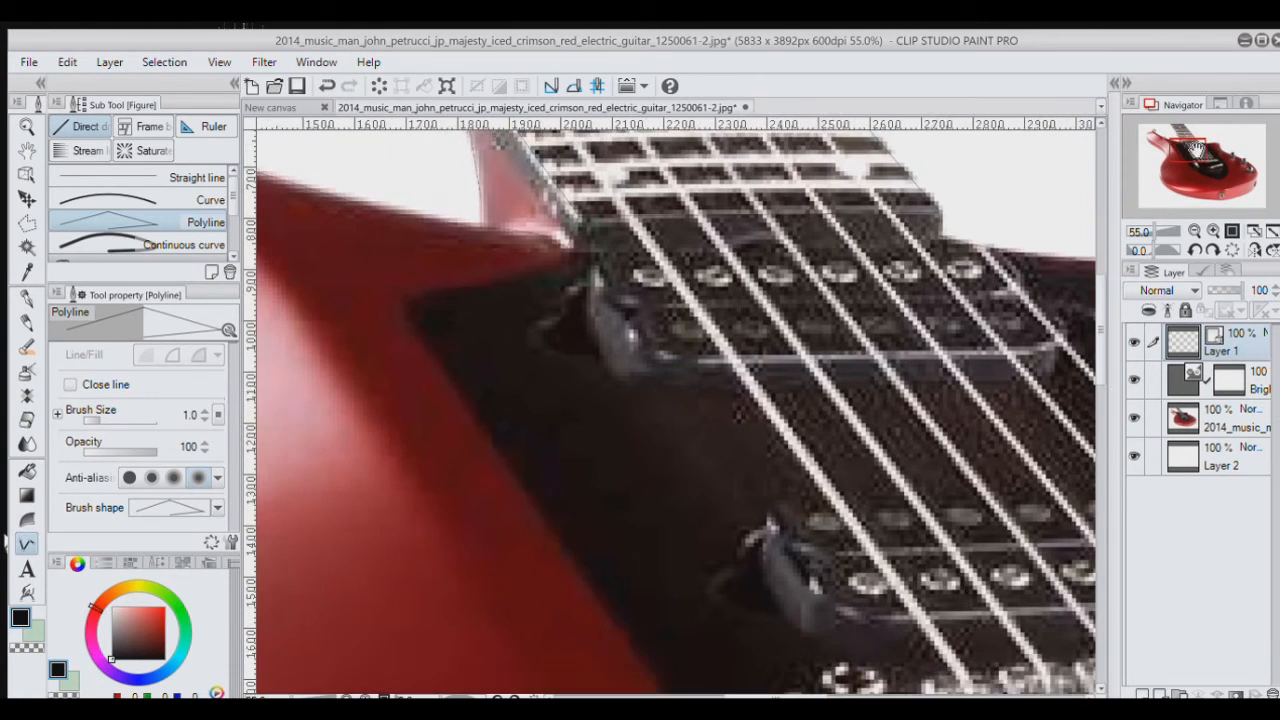
{"action": "scroll", "coordinate": [575, 270], "scroll_direction": "up", "scroll_amount": 5}
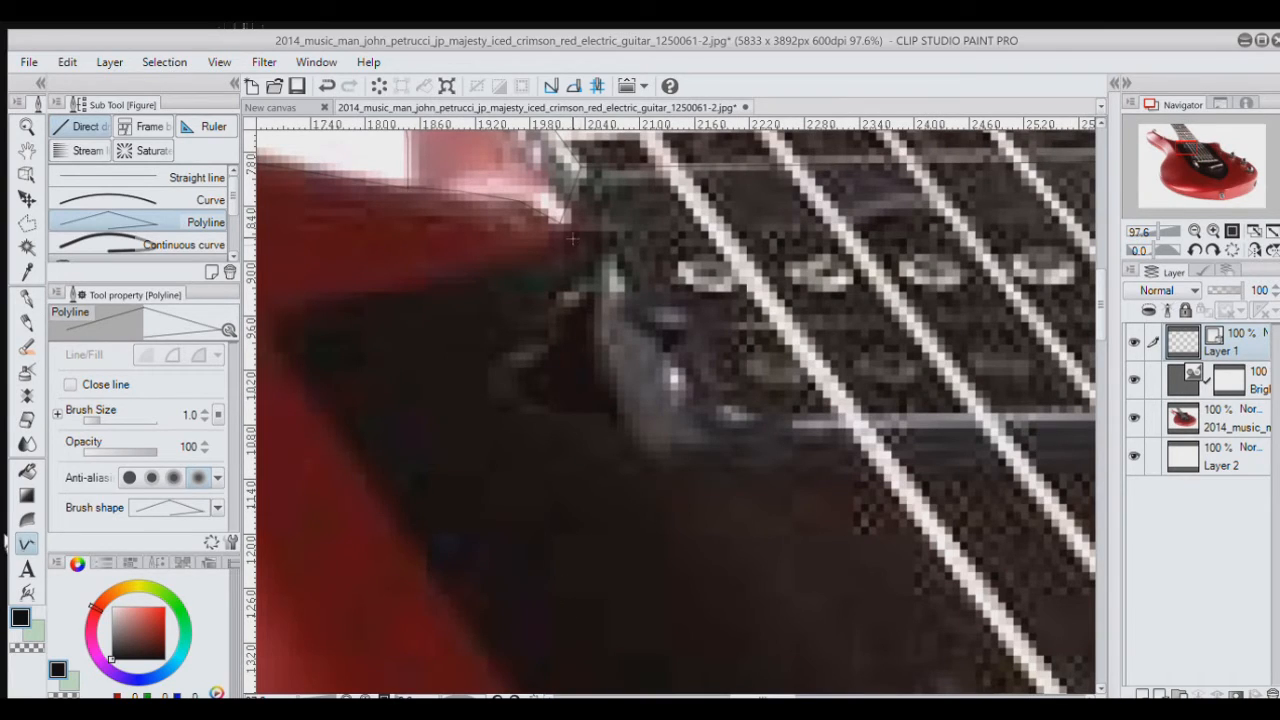
{"action": "left_click_drag", "start_coordinate": [1187, 145], "coordinate": [1221, 163]}
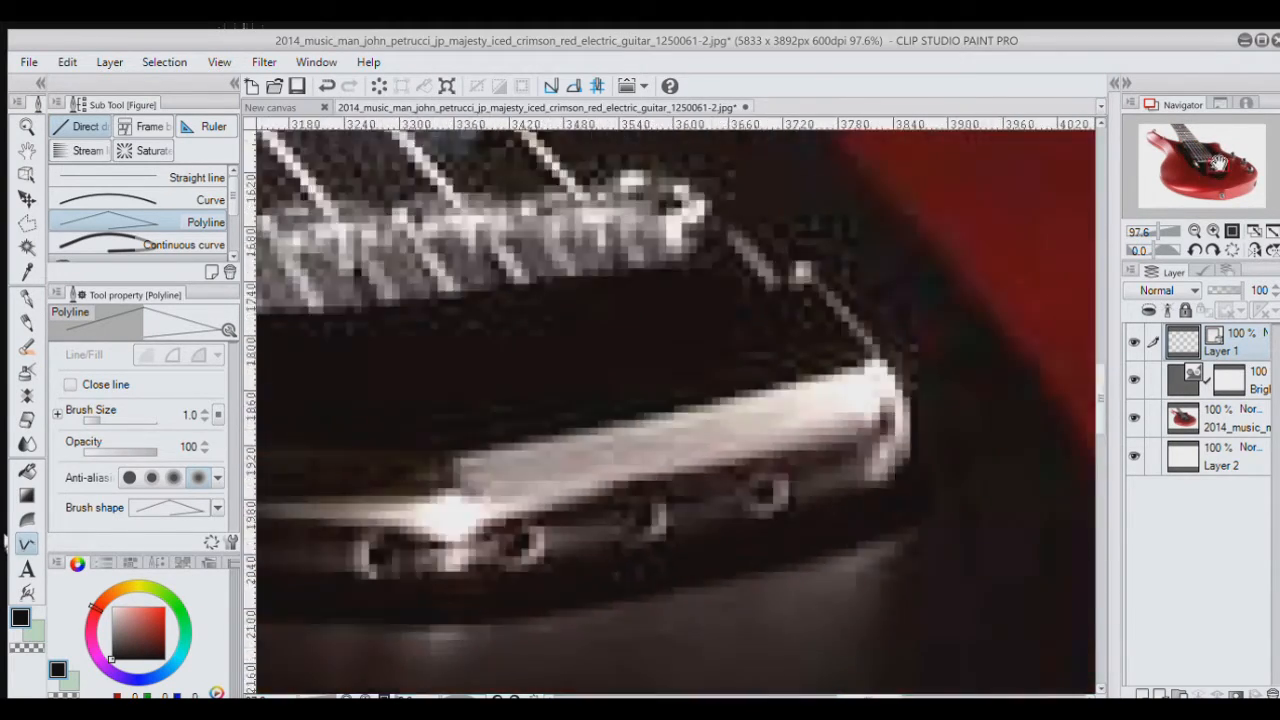
{"action": "left_click", "coordinate": [1271, 231]}
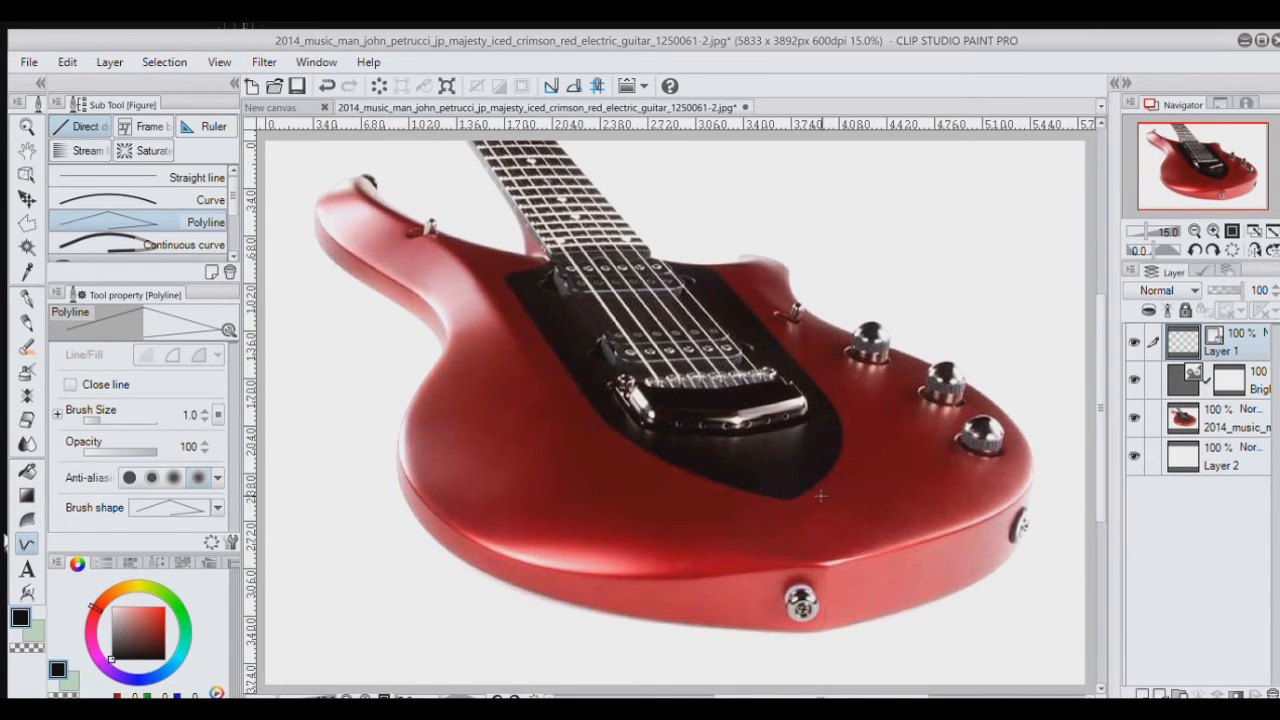
{"action": "scroll", "coordinate": [519, 280], "scroll_direction": "up", "scroll_amount": 5}
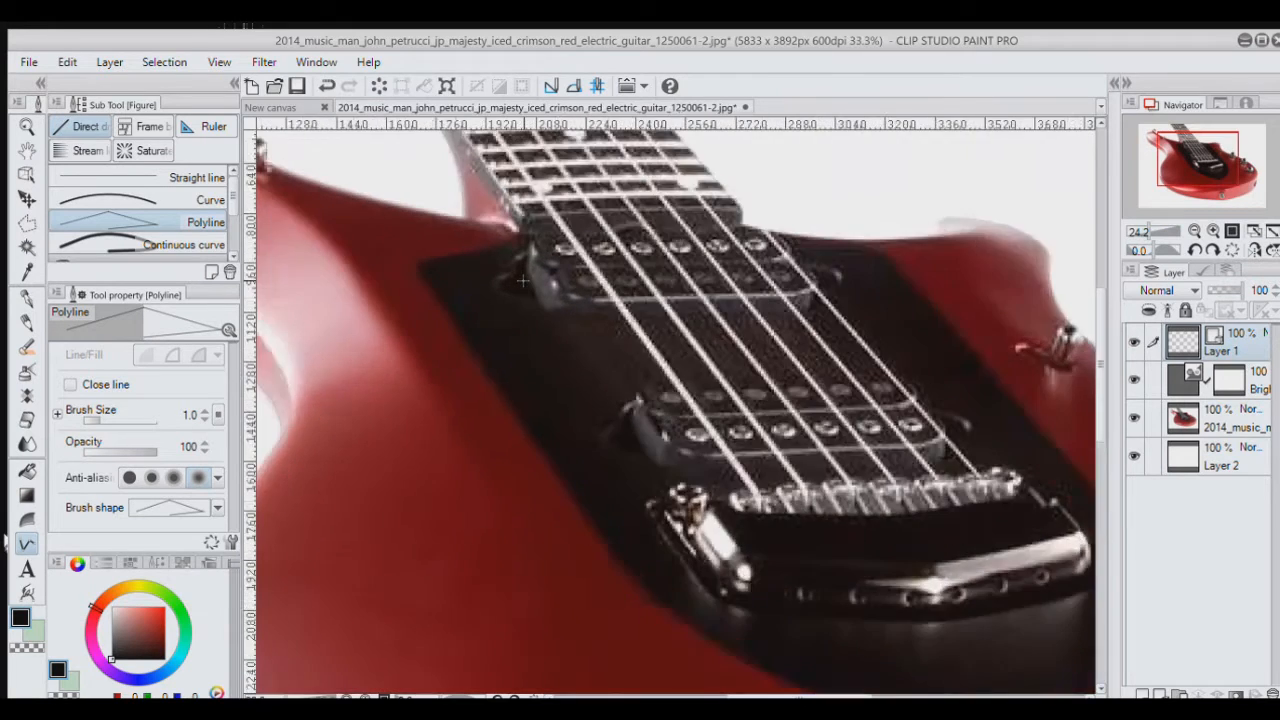
{"action": "scroll", "coordinate": [519, 280], "scroll_direction": "up", "scroll_amount": 2}
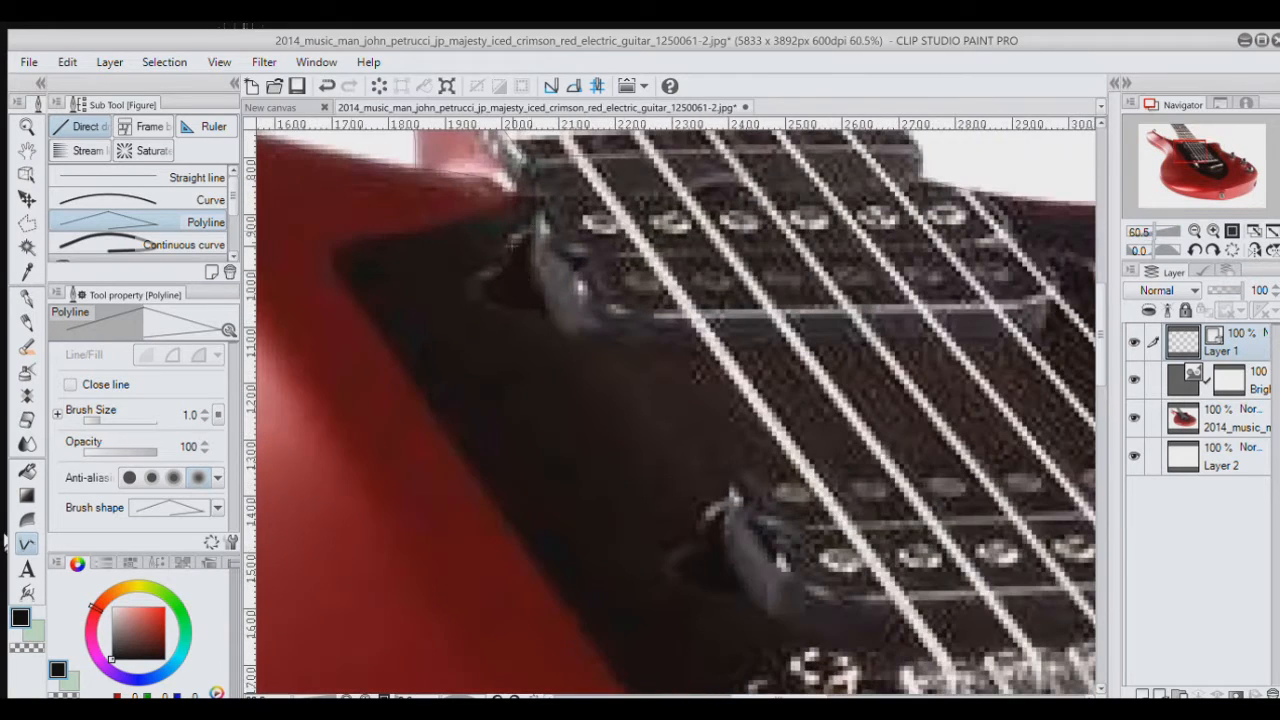
{"action": "left_click", "coordinate": [514, 199]}
{"action": "left_click", "coordinate": [428, 237]}
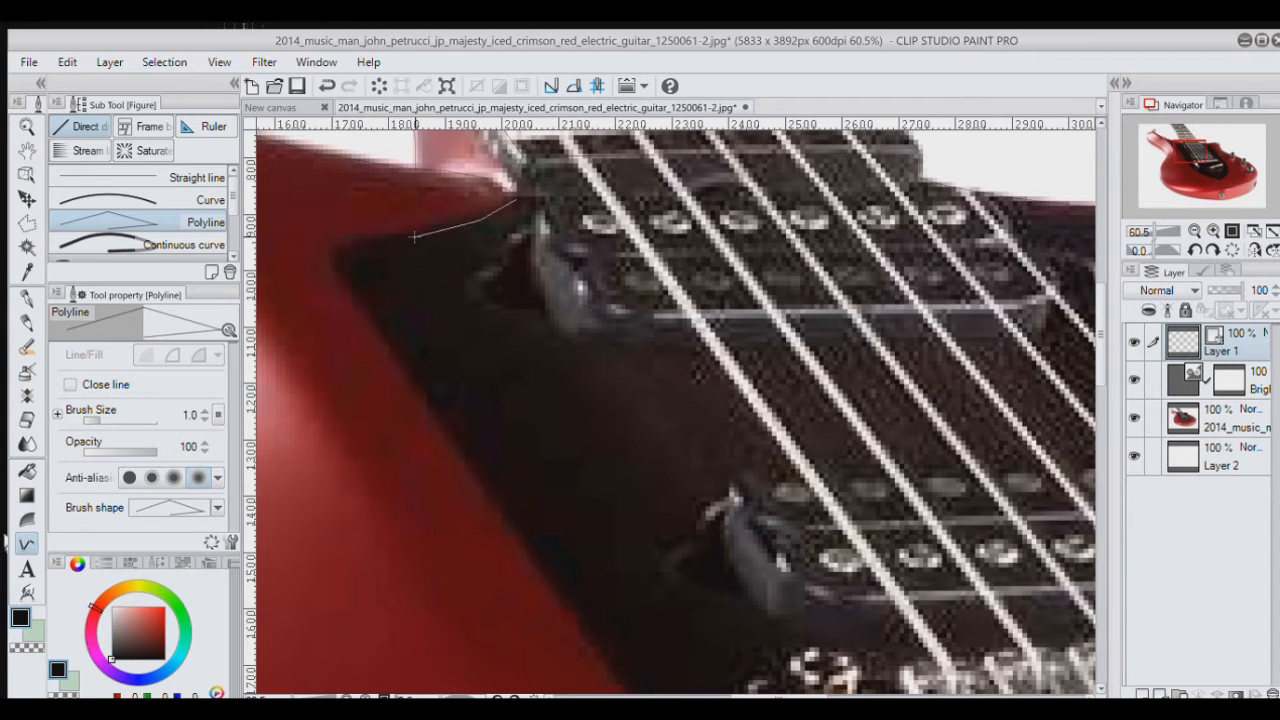
{"action": "left_click", "coordinate": [325, 242]}
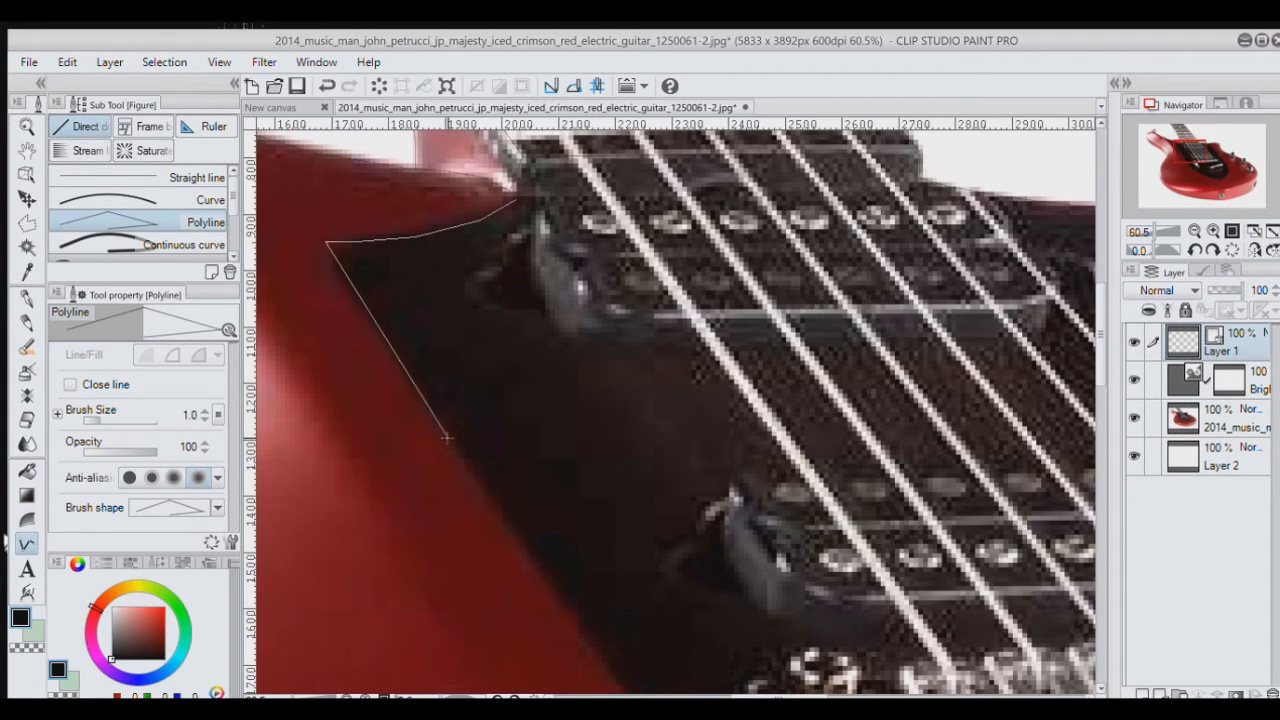
Step: Continue the polyline down the black panel's left edge to the curve beside the bridge
{"action": "left_click", "coordinate": [575, 618]}
{"action": "scroll", "coordinate": [740, 670], "scroll_direction": "down", "scroll_amount": 2}
{"action": "scroll", "coordinate": [675, 405], "scroll_direction": "down", "scroll_amount": 3}
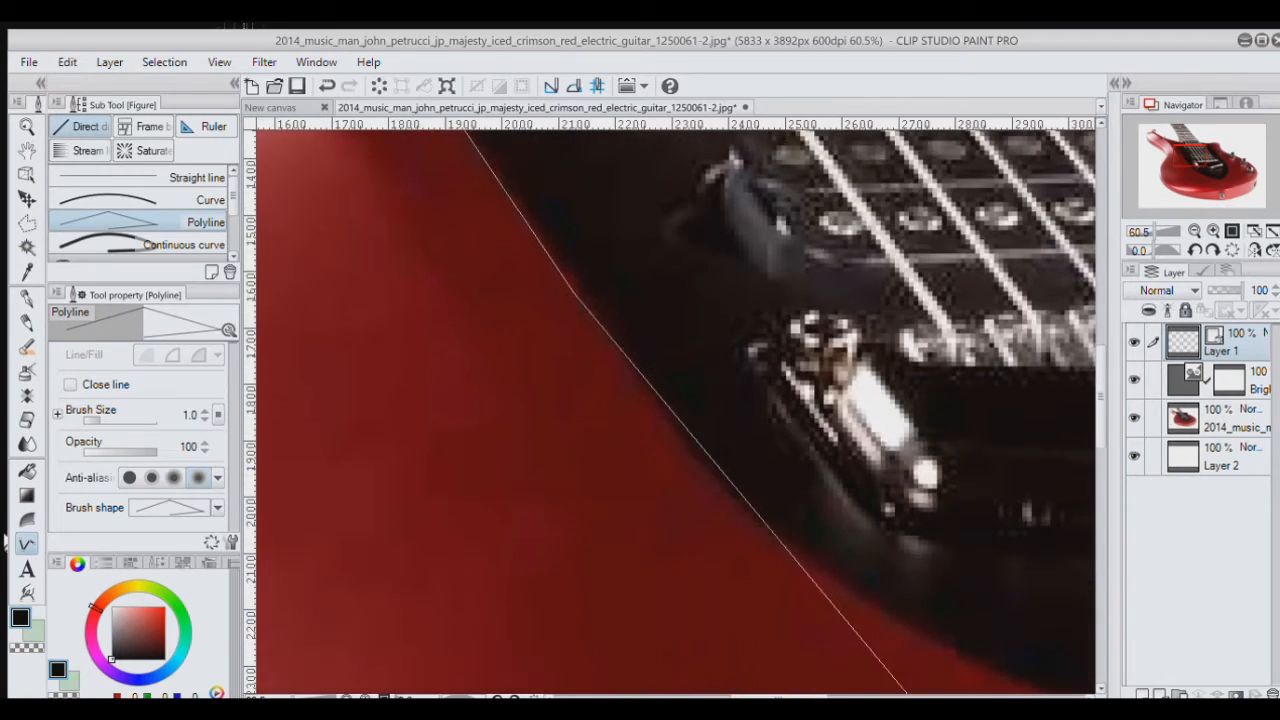
{"action": "scroll", "coordinate": [675, 405], "scroll_direction": "down", "scroll_amount": 2}
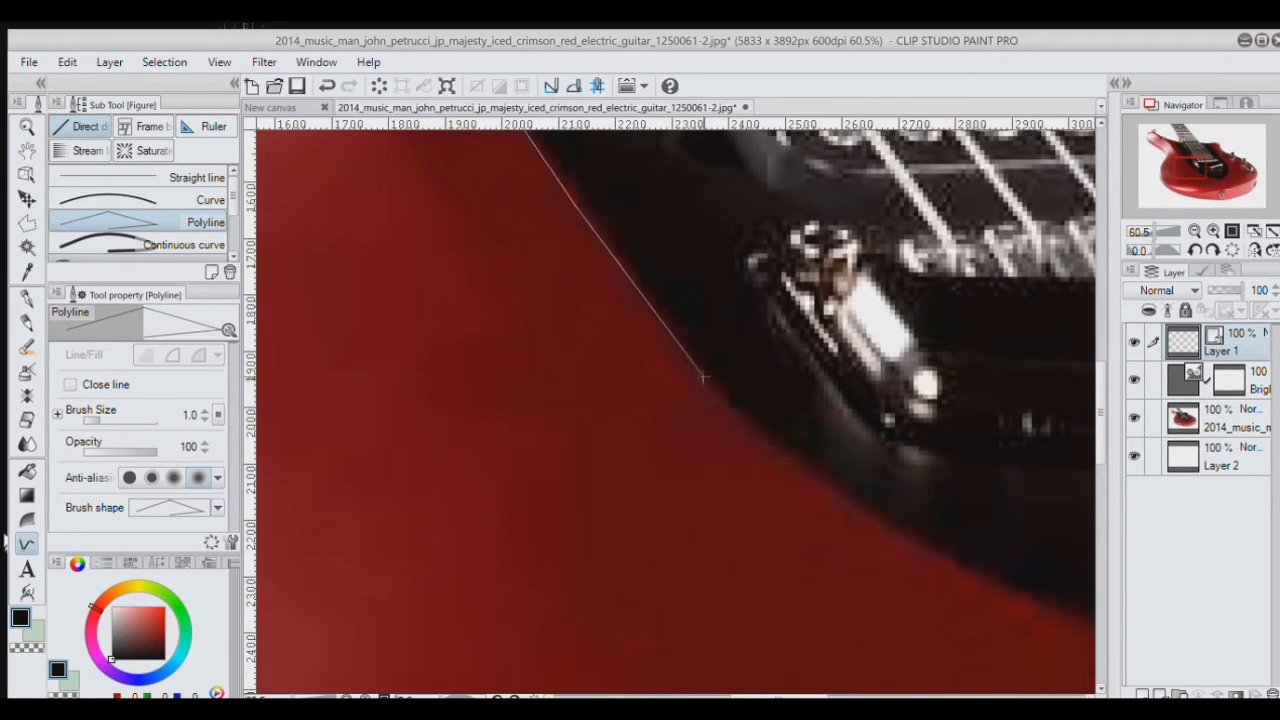
{"action": "left_click", "coordinate": [703, 373]}
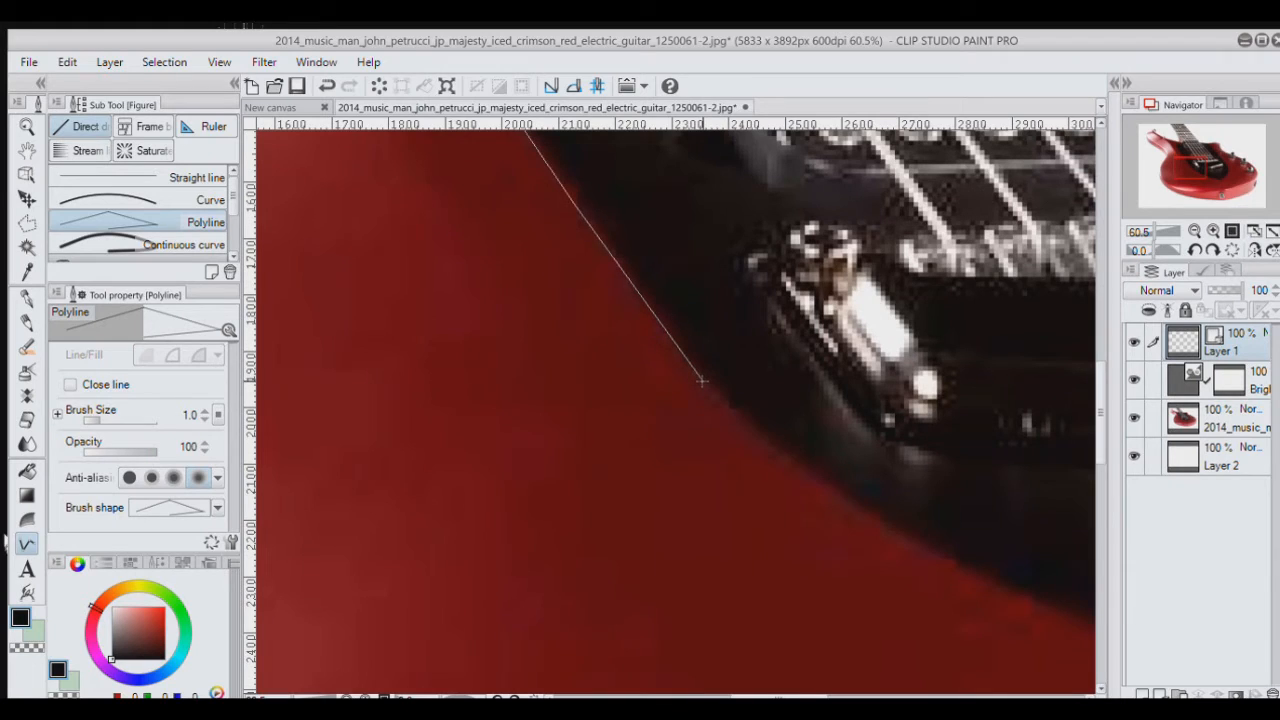
{"action": "left_click", "coordinate": [802, 470]}
Step: Trace the black panel's lower edge beneath the bridge to its rounded bottom tip
{"action": "scroll", "coordinate": [802, 470], "scroll_direction": "right", "scroll_amount": 3}
{"action": "scroll", "coordinate": [1150, 634], "scroll_direction": "down", "scroll_amount": 4}
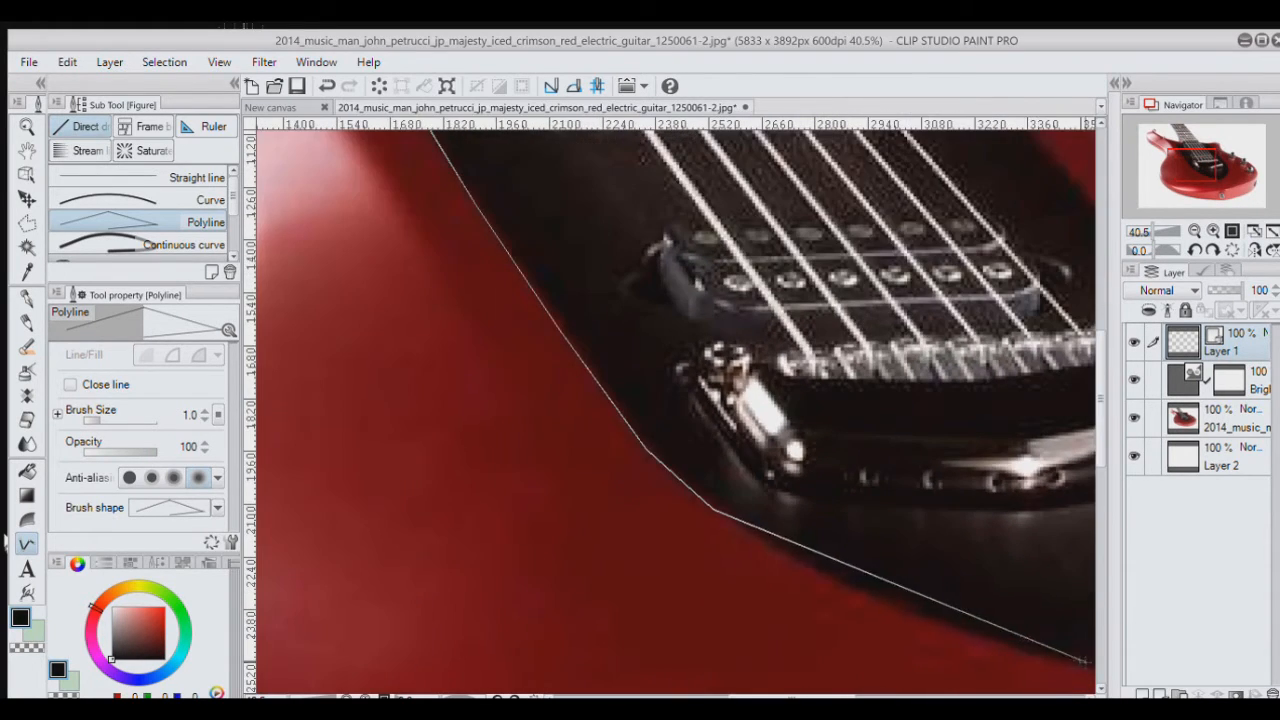
{"action": "scroll", "coordinate": [1100, 676], "scroll_direction": "right", "scroll_amount": 1}
{"action": "scroll", "coordinate": [1100, 676], "scroll_direction": "down", "scroll_amount": 2}
{"action": "scroll", "coordinate": [1100, 676], "scroll_direction": "right", "scroll_amount": 3}
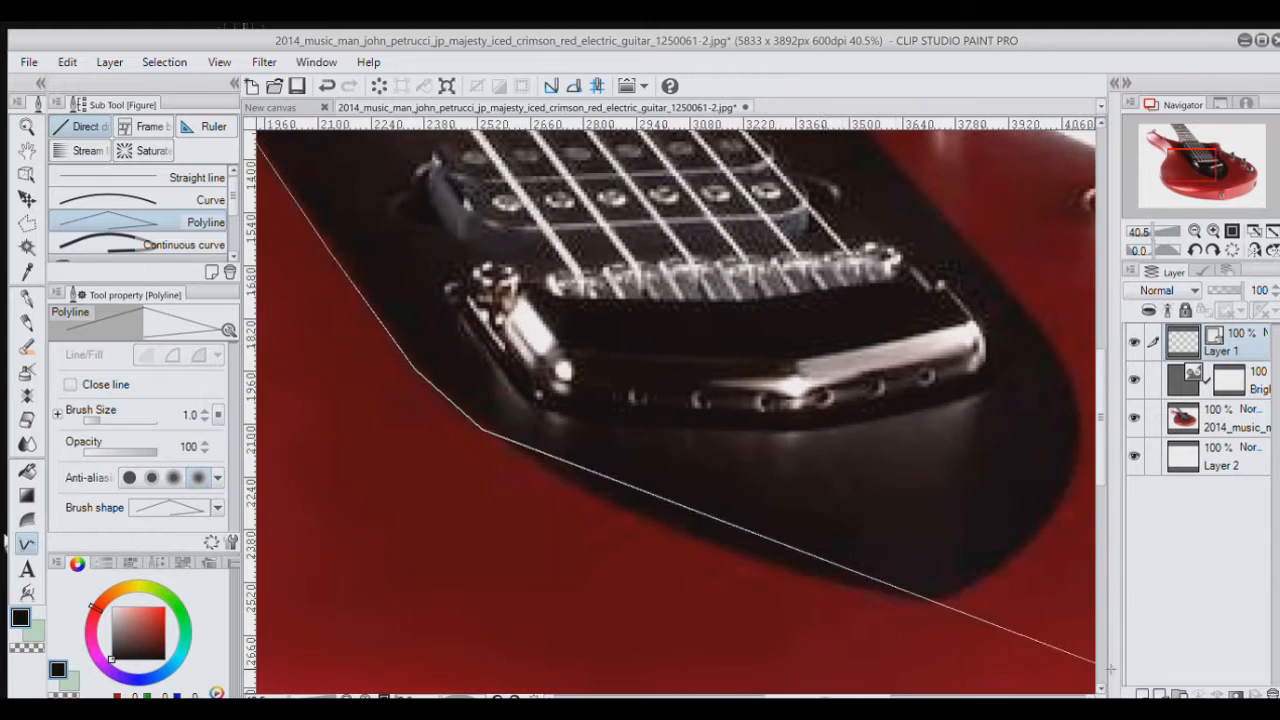
{"action": "left_click", "coordinate": [601, 508]}
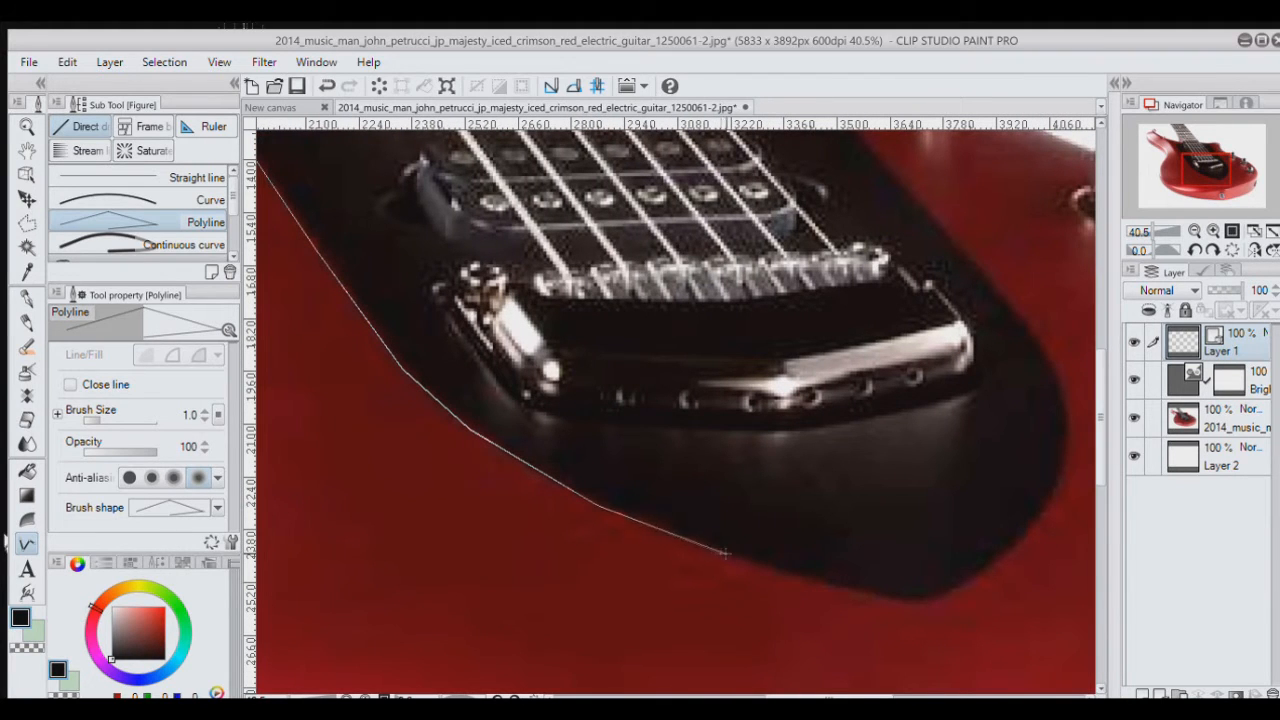
{"action": "left_click", "coordinate": [848, 590]}
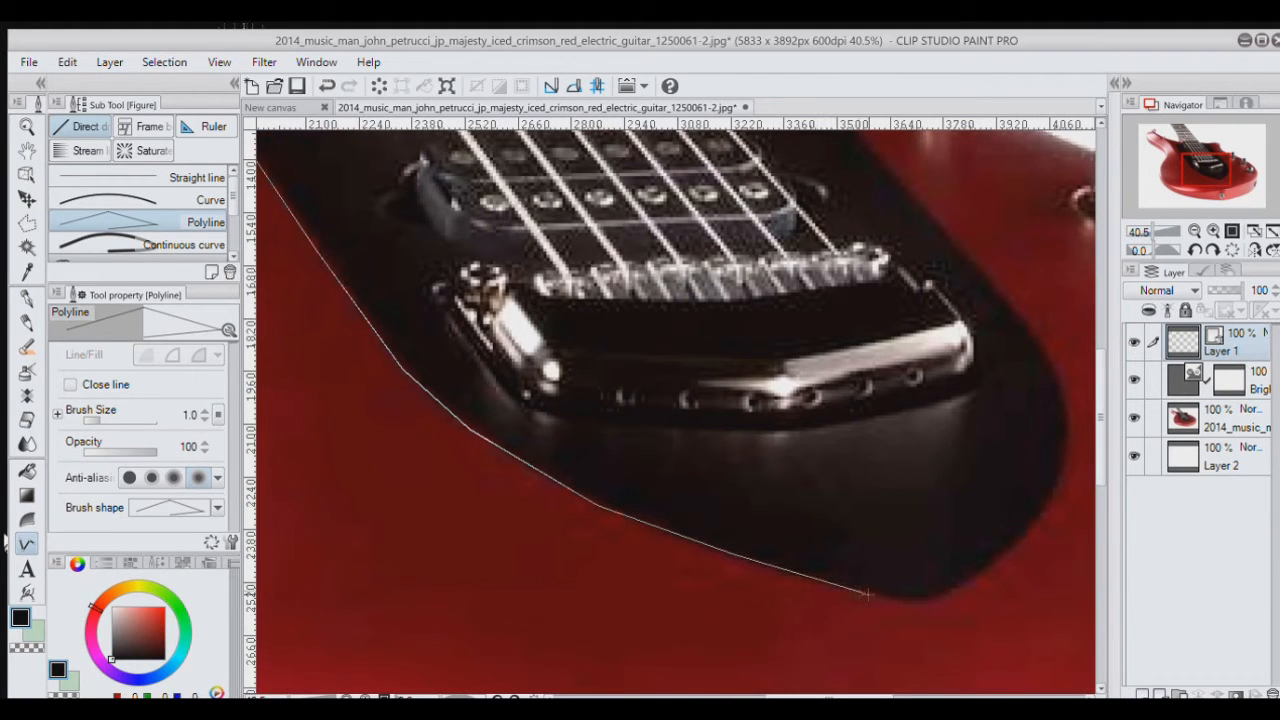
{"action": "left_click", "coordinate": [920, 601]}
Step: Continue the polyline around the black panel's rounded bottom tip and up its right edge to the upper corner below the right horn
{"action": "left_click", "coordinate": [1040, 512]}
{"action": "left_click", "coordinate": [1068, 432]}
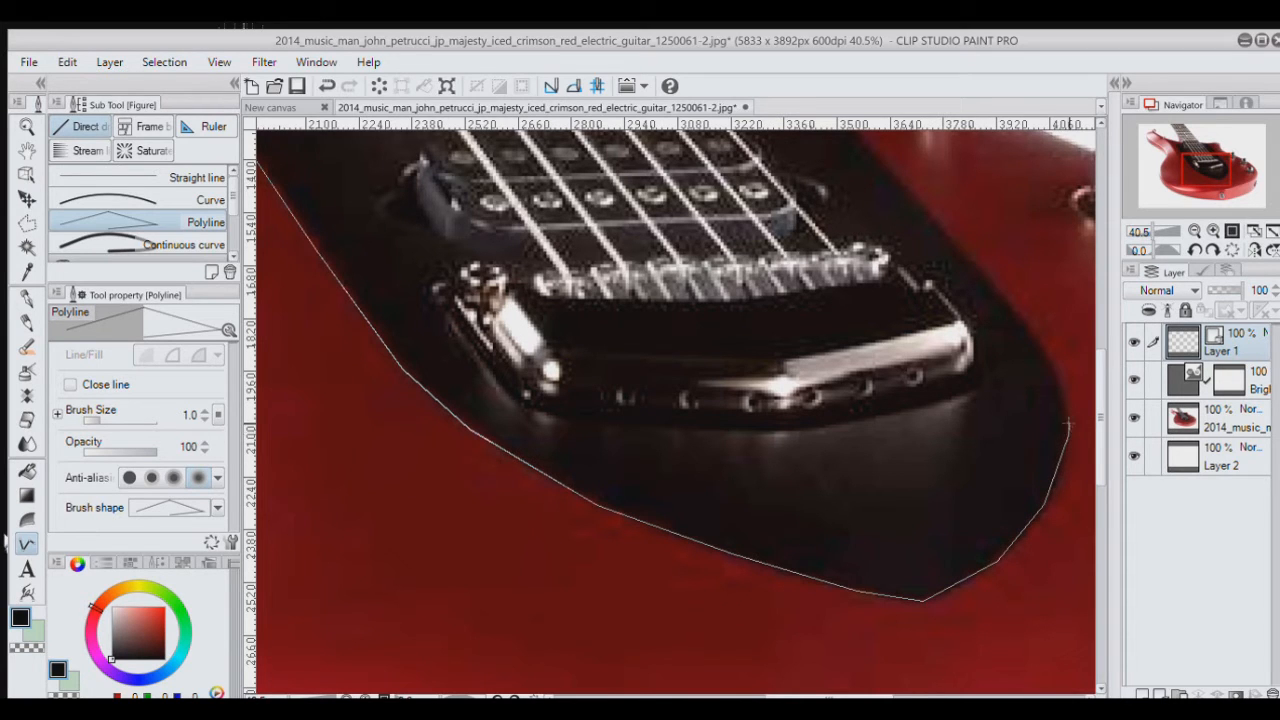
{"action": "left_click", "coordinate": [1036, 340]}
{"action": "scroll", "coordinate": [1034, 126], "scroll_direction": "up", "scroll_amount": 1}
{"action": "scroll", "coordinate": [1034, 126], "scroll_direction": "up", "scroll_amount": 3}
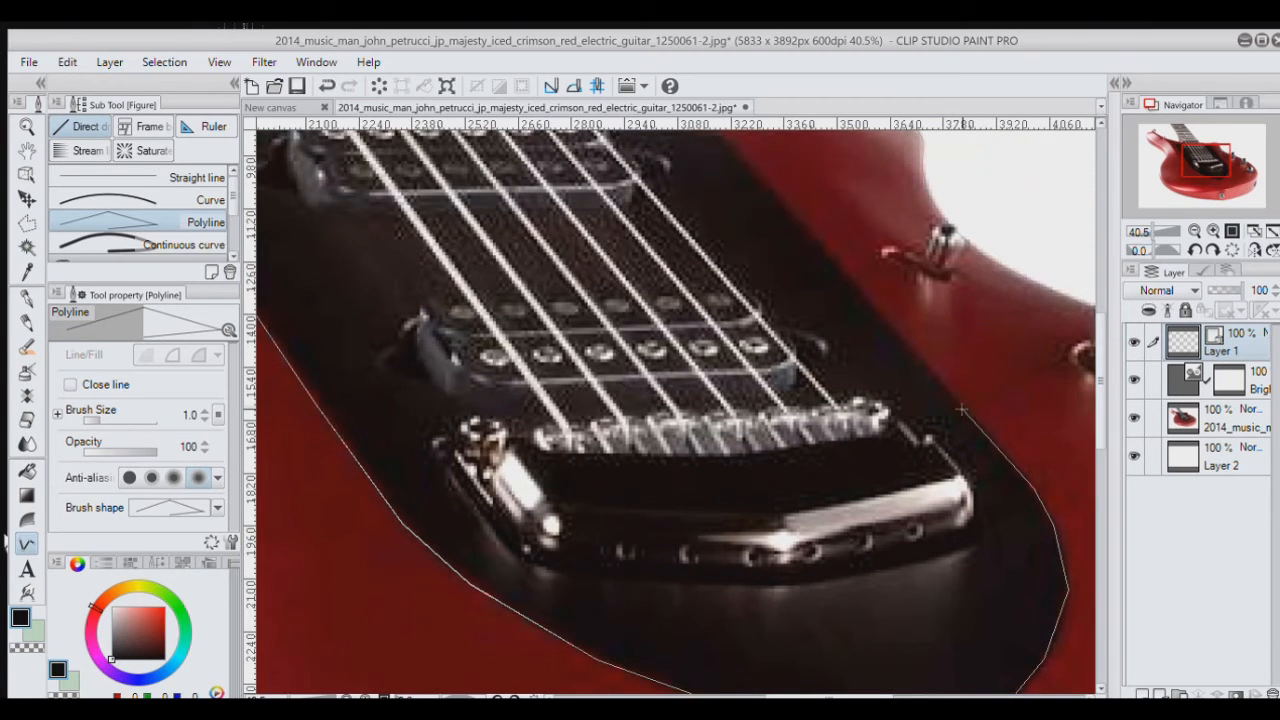
{"action": "scroll", "coordinate": [850, 240], "scroll_direction": "up", "scroll_amount": 1}
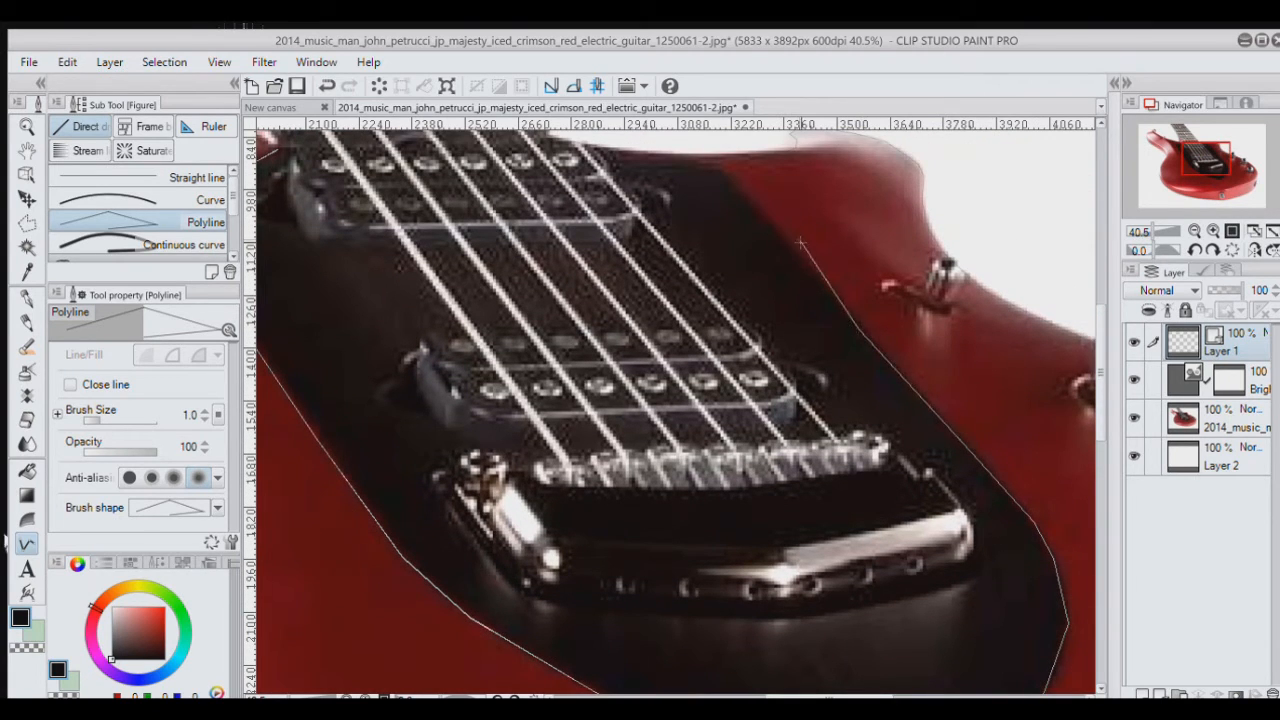
{"action": "scroll", "coordinate": [786, 240], "scroll_direction": "up", "scroll_amount": 5}
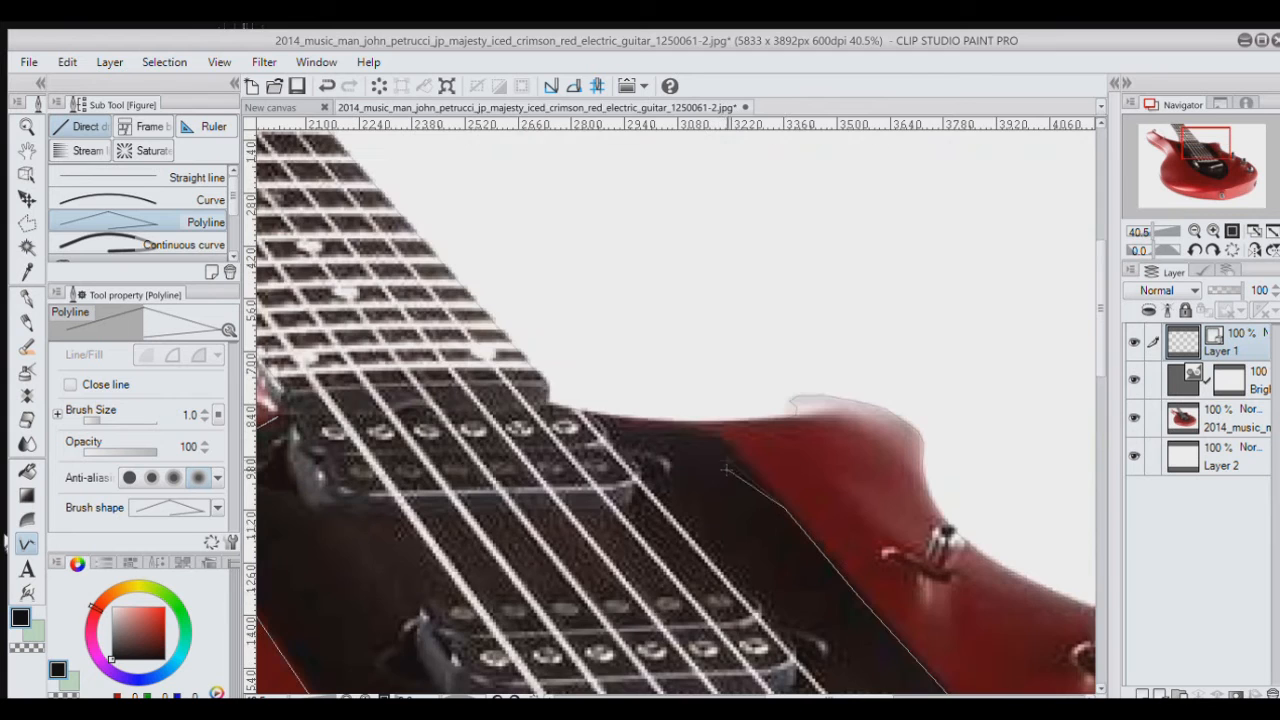
{"action": "scroll", "coordinate": [729, 455], "scroll_direction": "up", "scroll_amount": 1}
{"action": "scroll", "coordinate": [729, 455], "scroll_direction": "up", "scroll_amount": 3}
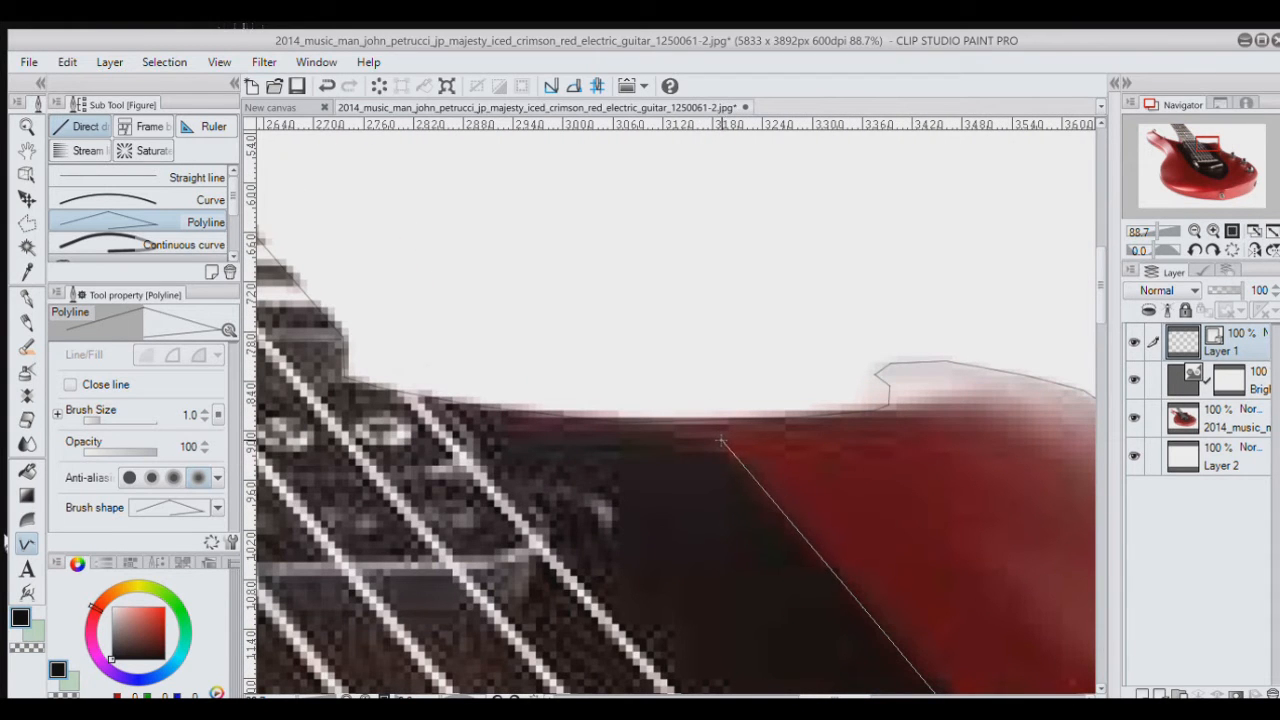
{"action": "left_click", "coordinate": [719, 441]}
Step: Trace the black panel's upper edge from the right corner toward the neck pickup's outer string and finish the polyline
{"action": "left_click", "coordinate": [676, 452]}
{"action": "left_click", "coordinate": [493, 434]}
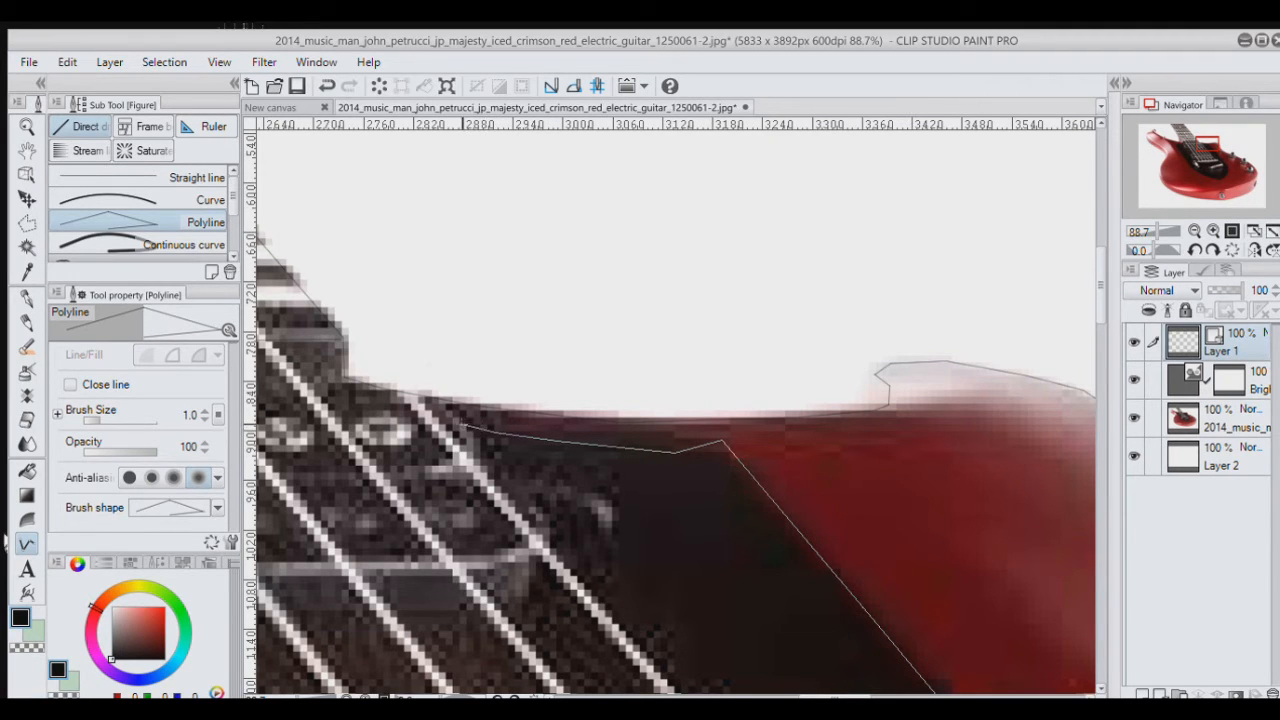
{"action": "double_click", "coordinate": [464, 429]}
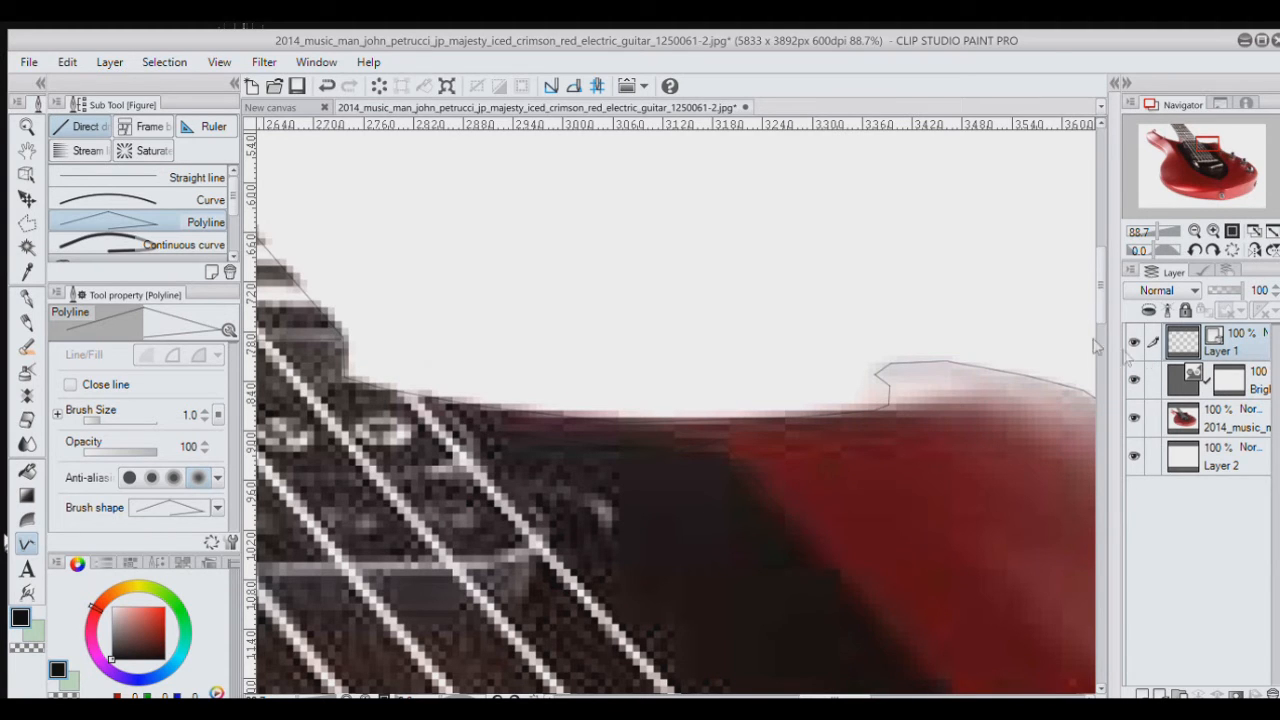
Step: Hide the photo layer to check the black panel's outline in the whole drawing, then show the photo again
{"action": "left_click", "coordinate": [1272, 232]}
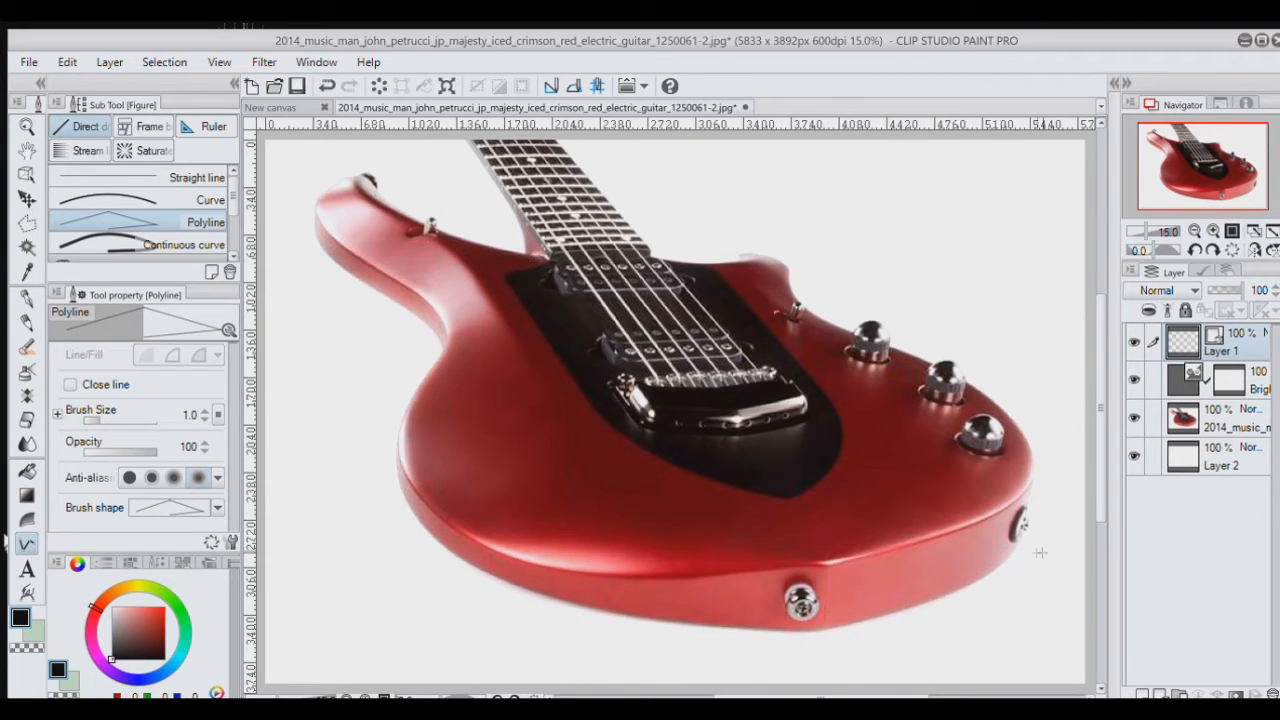
{"action": "left_click", "coordinate": [1134, 417]}
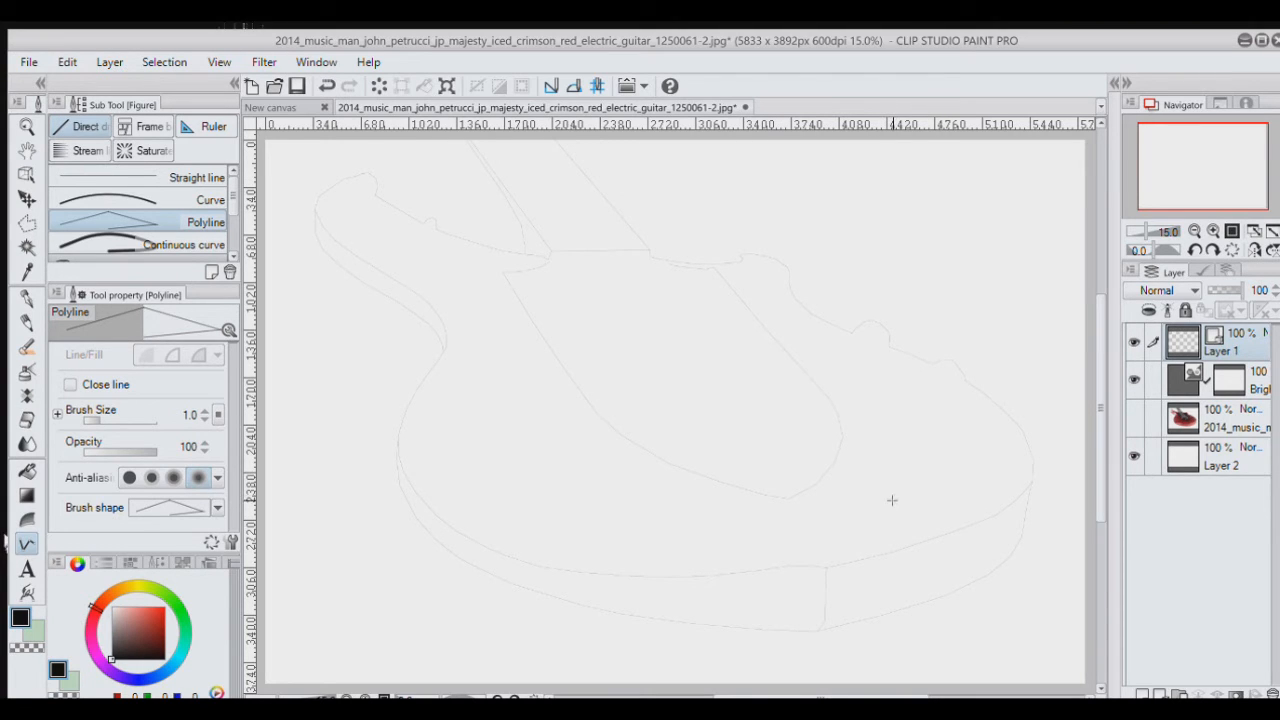
{"action": "left_click", "coordinate": [1132, 416]}
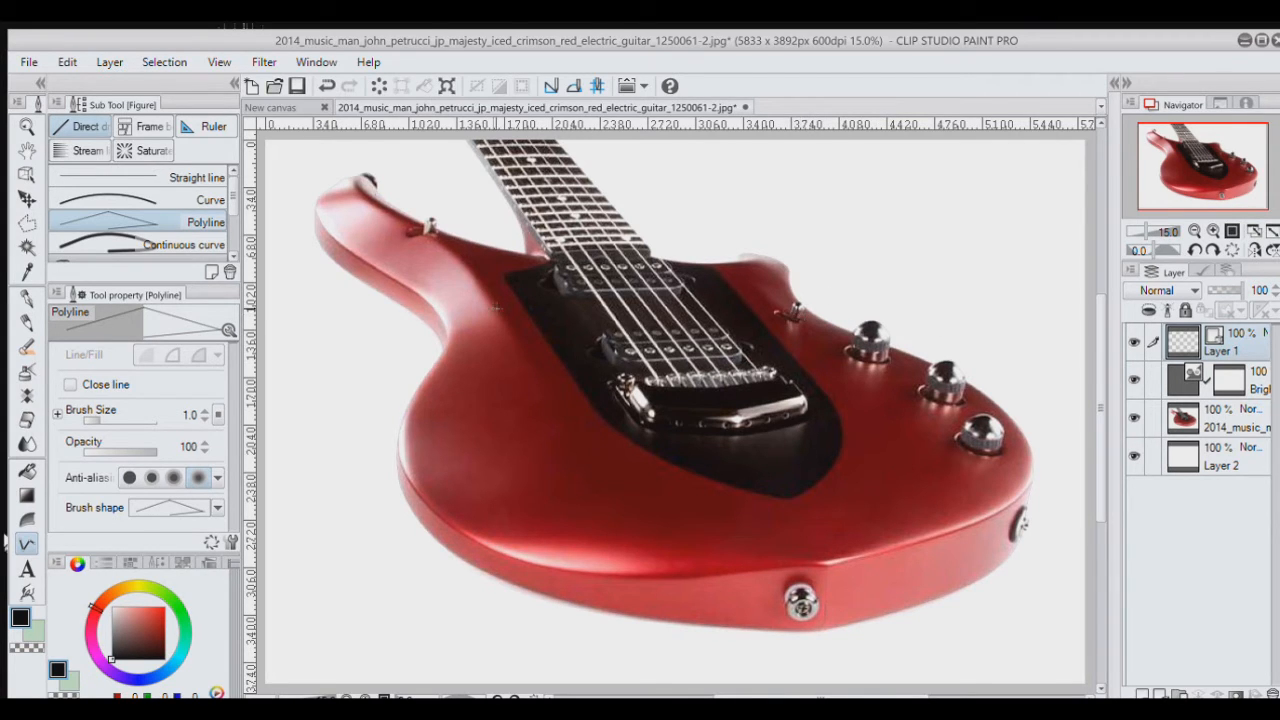
Step: Close the outline of the small metal switch on the left horn with a polyline along its left side and base
{"action": "scroll", "coordinate": [410, 212], "scroll_direction": "up", "scroll_amount": 5}
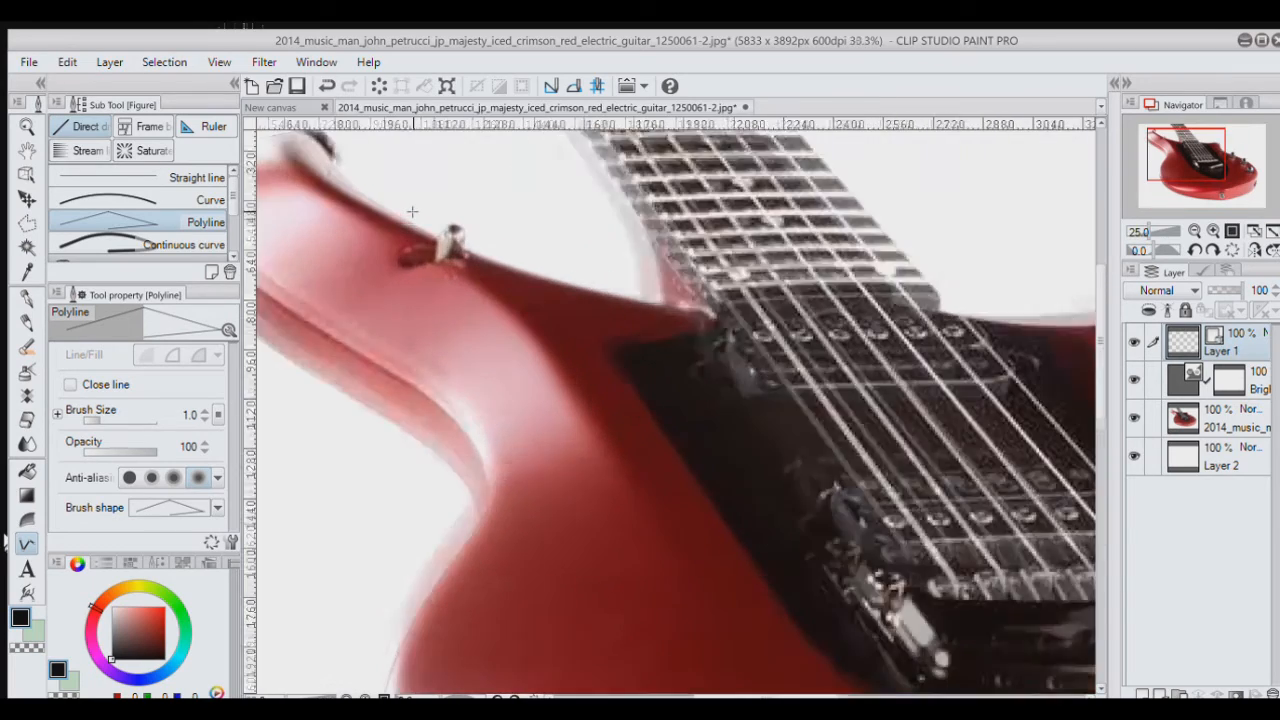
{"action": "scroll", "coordinate": [410, 212], "scroll_direction": "up", "scroll_amount": 6}
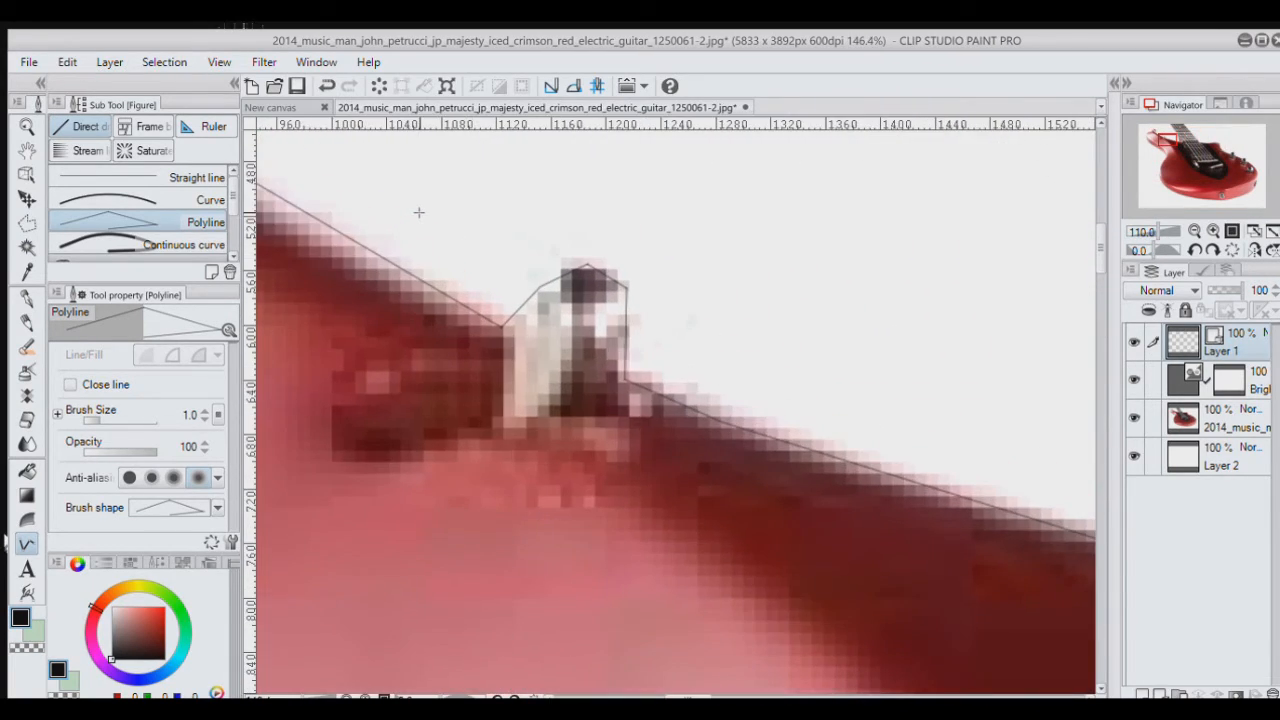
{"action": "scroll", "coordinate": [480, 259], "scroll_direction": "up", "scroll_amount": 1}
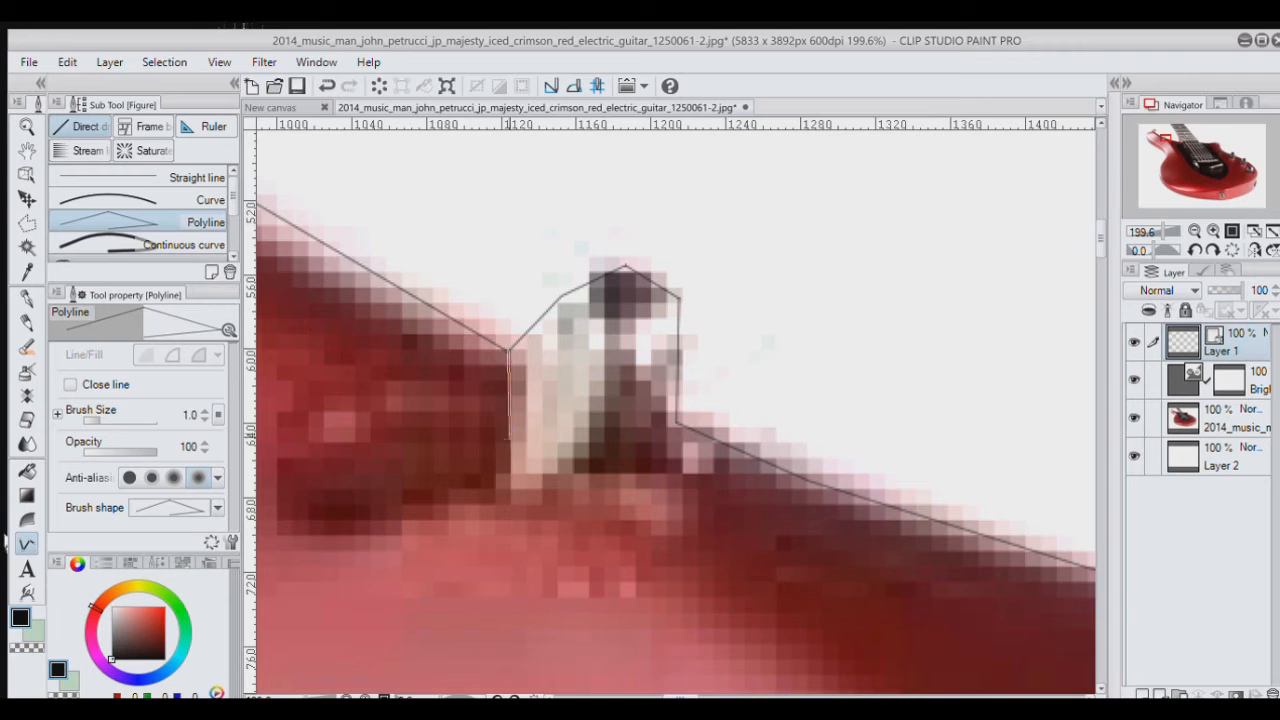
{"action": "left_click", "coordinate": [514, 500]}
{"action": "double_click", "coordinate": [677, 423]}
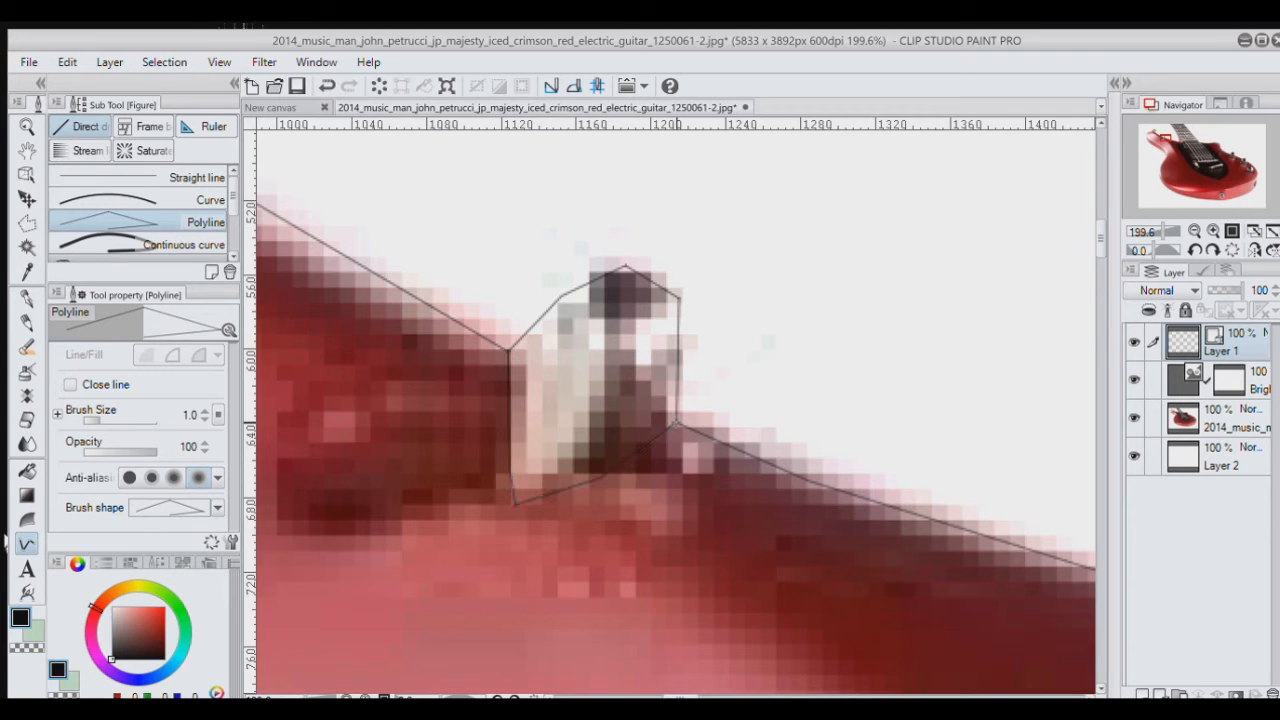
Step: Trace the dark slot beside the left horn's switch with a polyline that ends at the switch's lower corner
{"action": "left_click_drag", "start_coordinate": [1168, 138], "coordinate": [1158, 145]}
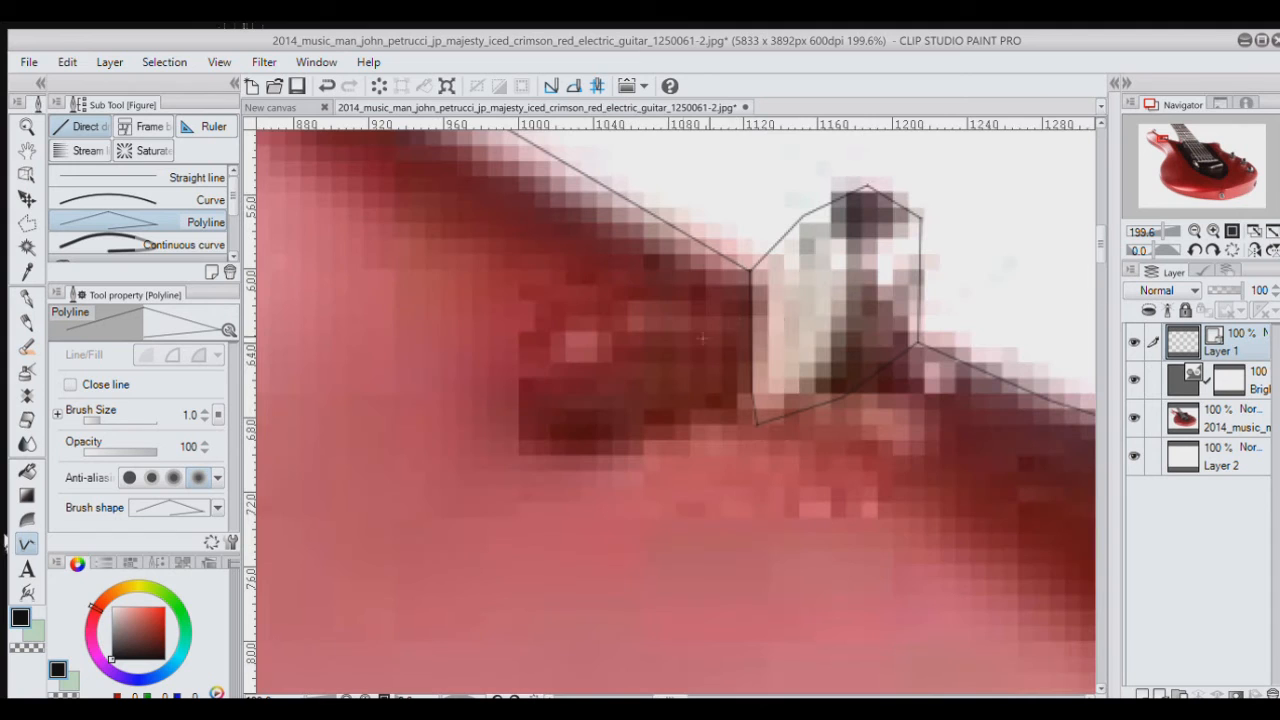
{"action": "left_click", "coordinate": [748, 306]}
{"action": "left_click", "coordinate": [520, 382]}
{"action": "left_click", "coordinate": [522, 437]}
{"action": "left_click", "coordinate": [598, 463]}
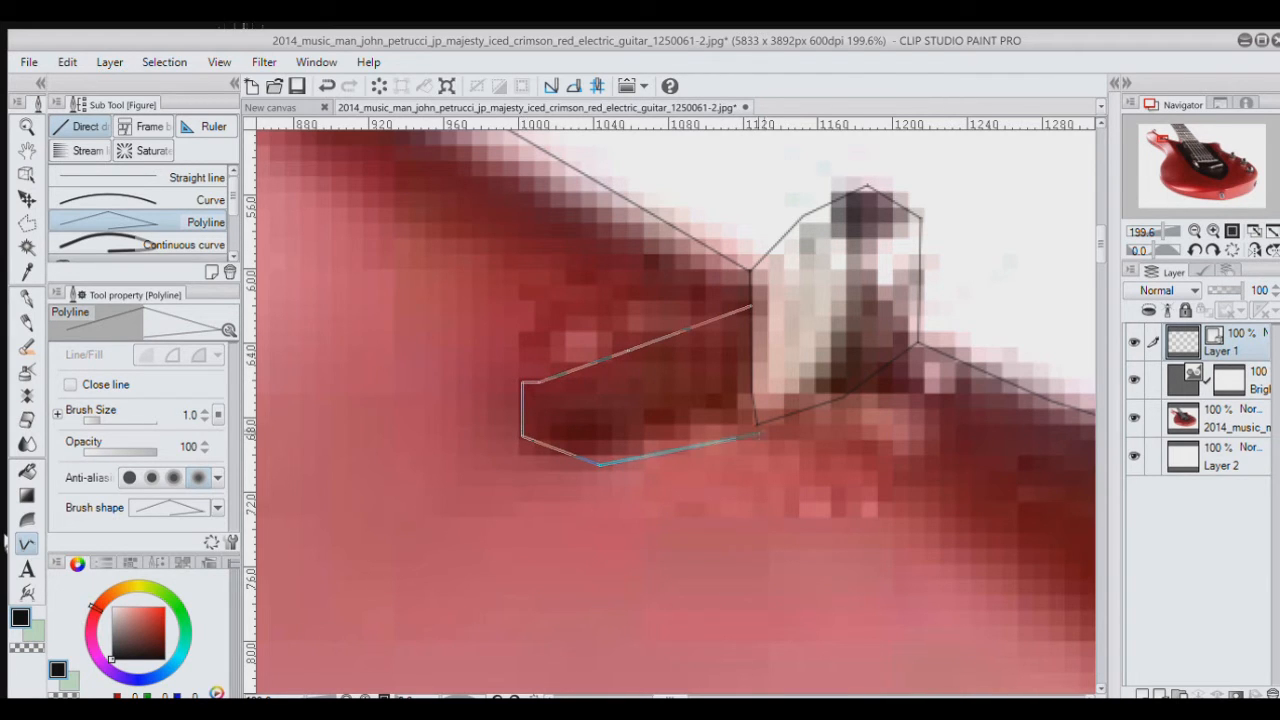
{"action": "double_click", "coordinate": [757, 425]}
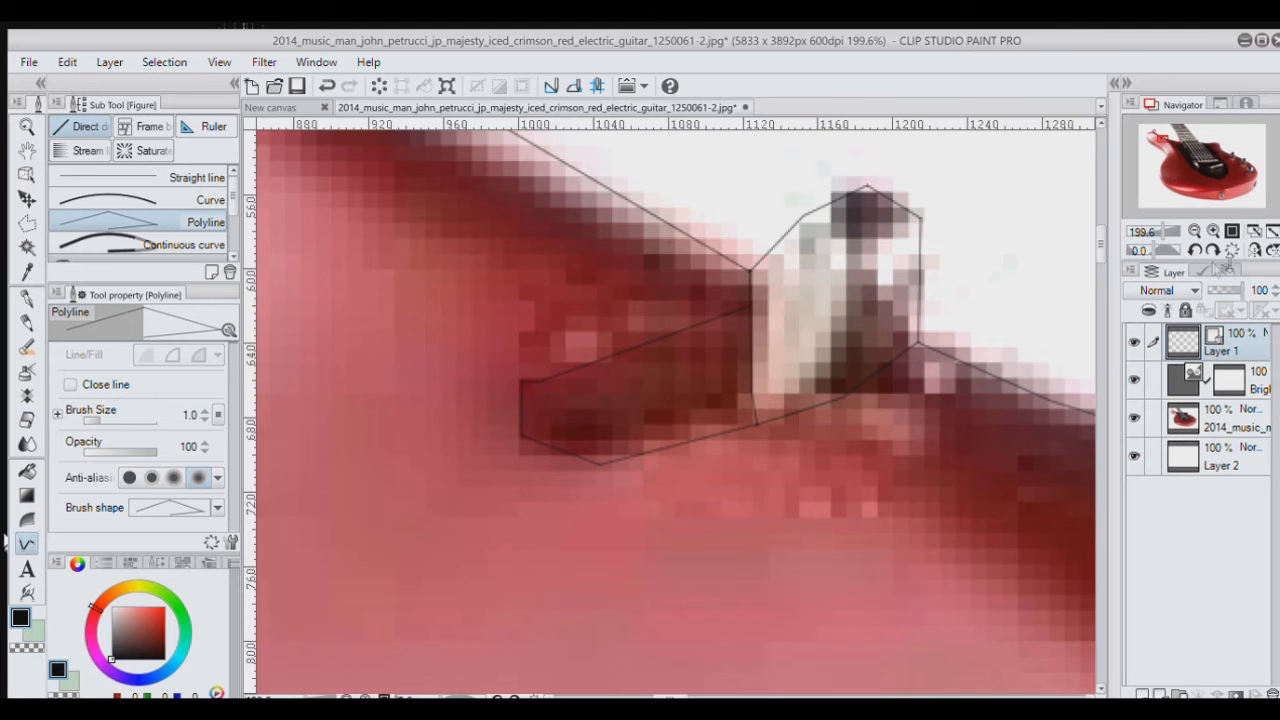
Step: Hide the photo layer to check the left horn's switch and slot lines up close, then show the photo again
{"action": "left_click", "coordinate": [1271, 231]}
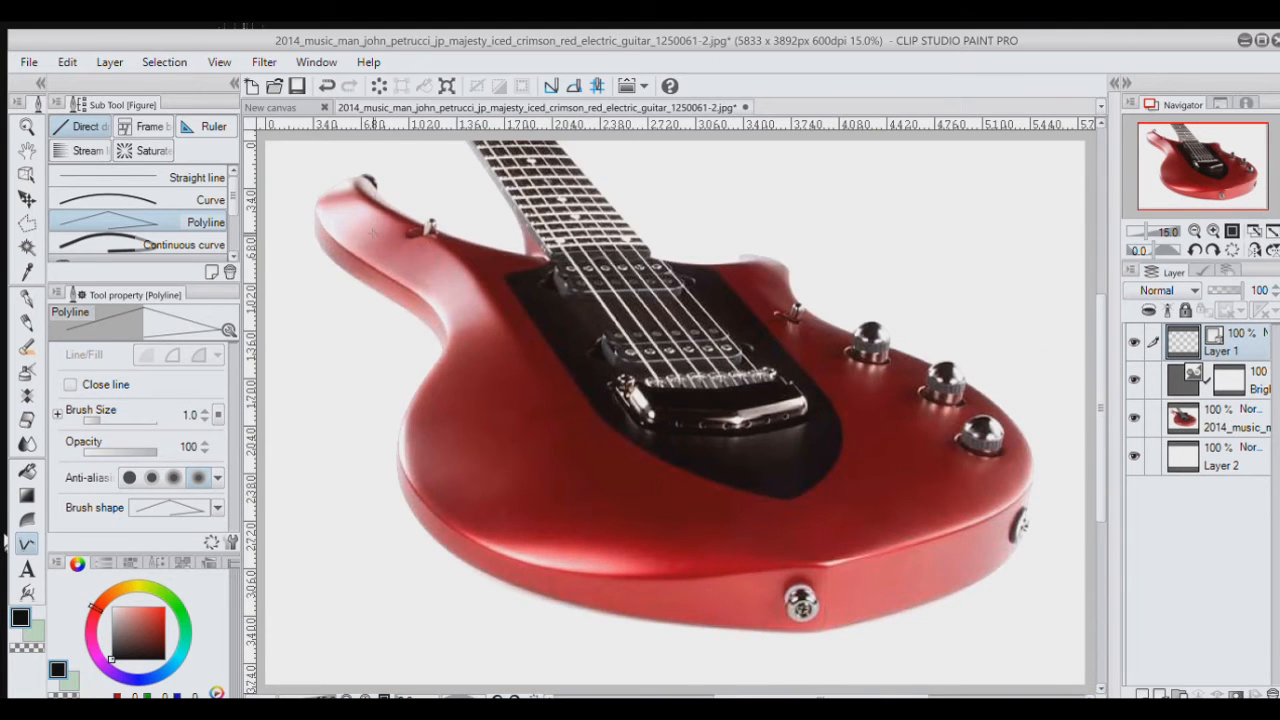
{"action": "scroll", "coordinate": [375, 233], "scroll_direction": "up", "scroll_amount": 8}
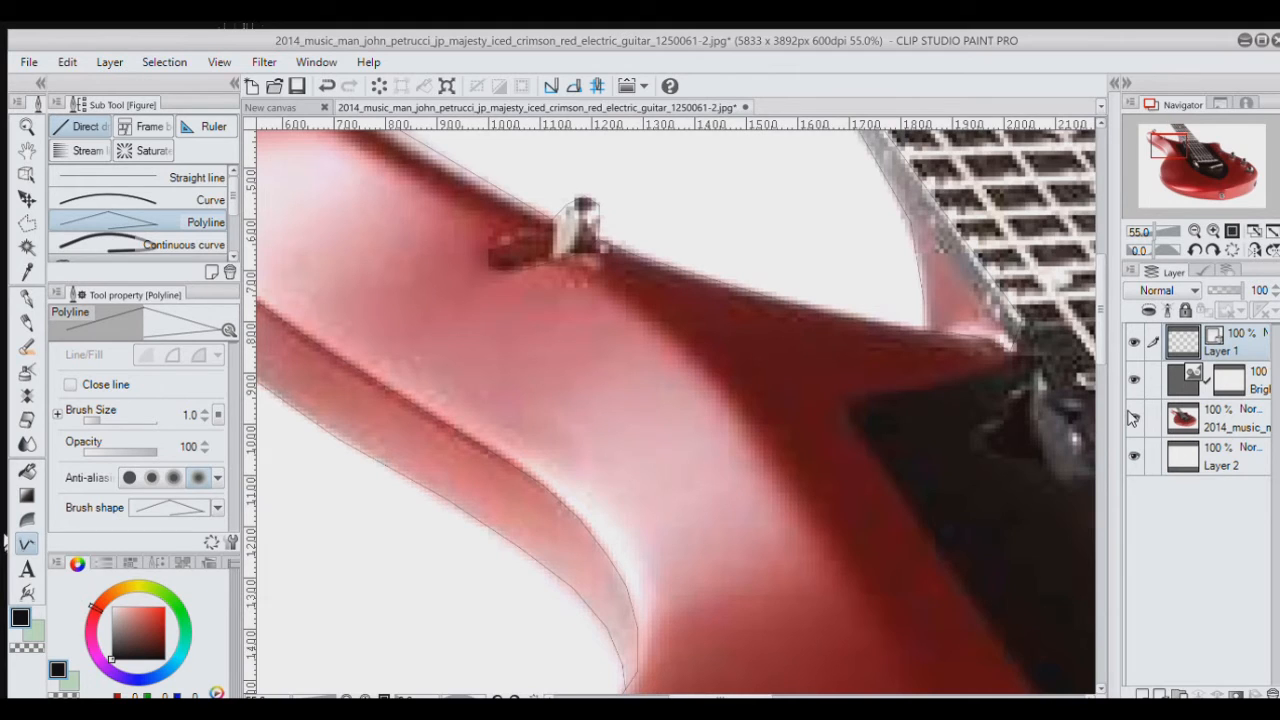
{"action": "left_click", "coordinate": [1133, 418]}
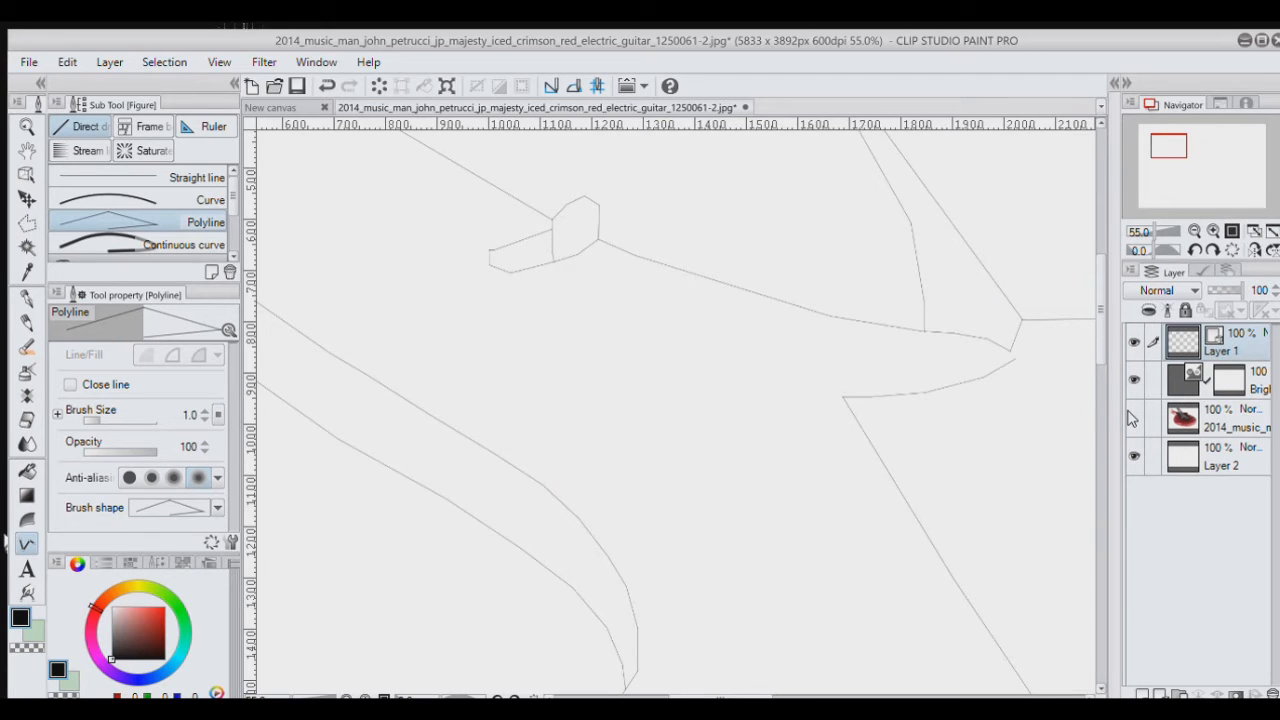
{"action": "left_click", "coordinate": [1133, 418]}
Step: Outline the small metal switch at the edge of the right horn with a closed polyline
{"action": "left_click_drag", "start_coordinate": [1168, 146], "coordinate": [1224, 155]}
{"action": "scroll", "coordinate": [471, 293], "scroll_direction": "up", "scroll_amount": 1}
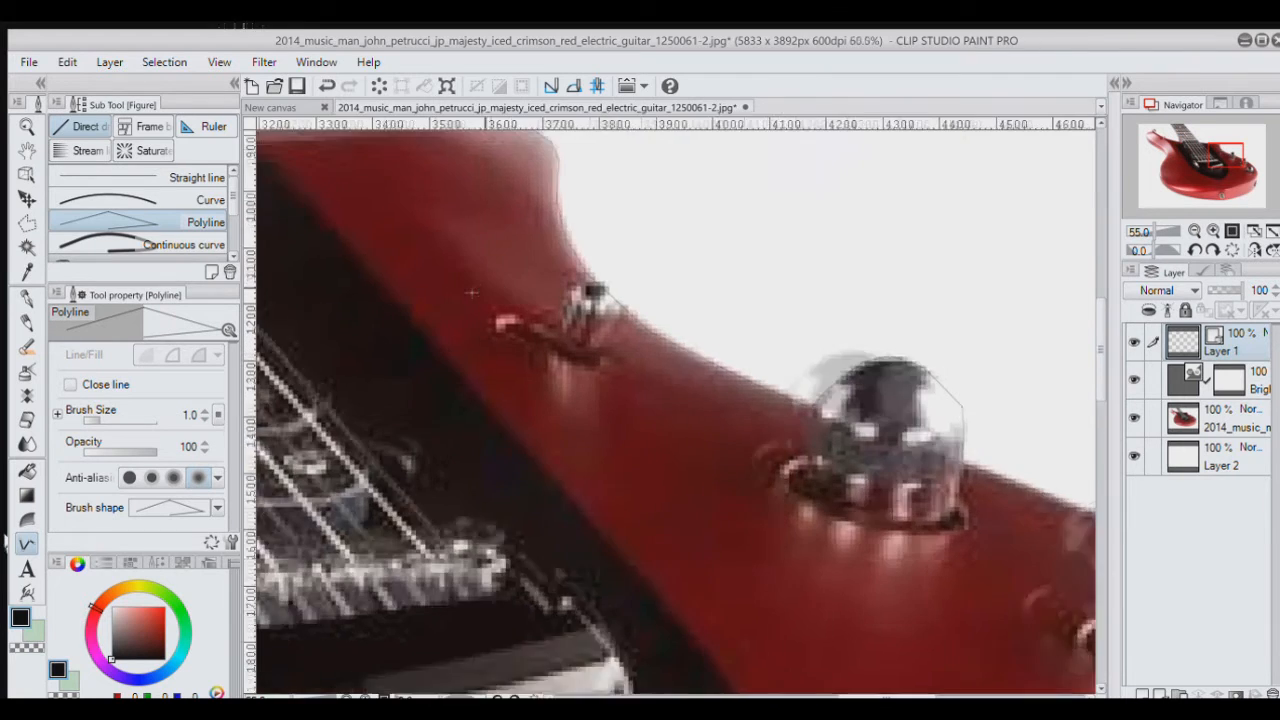
{"action": "scroll", "coordinate": [471, 293], "scroll_direction": "up", "scroll_amount": 6}
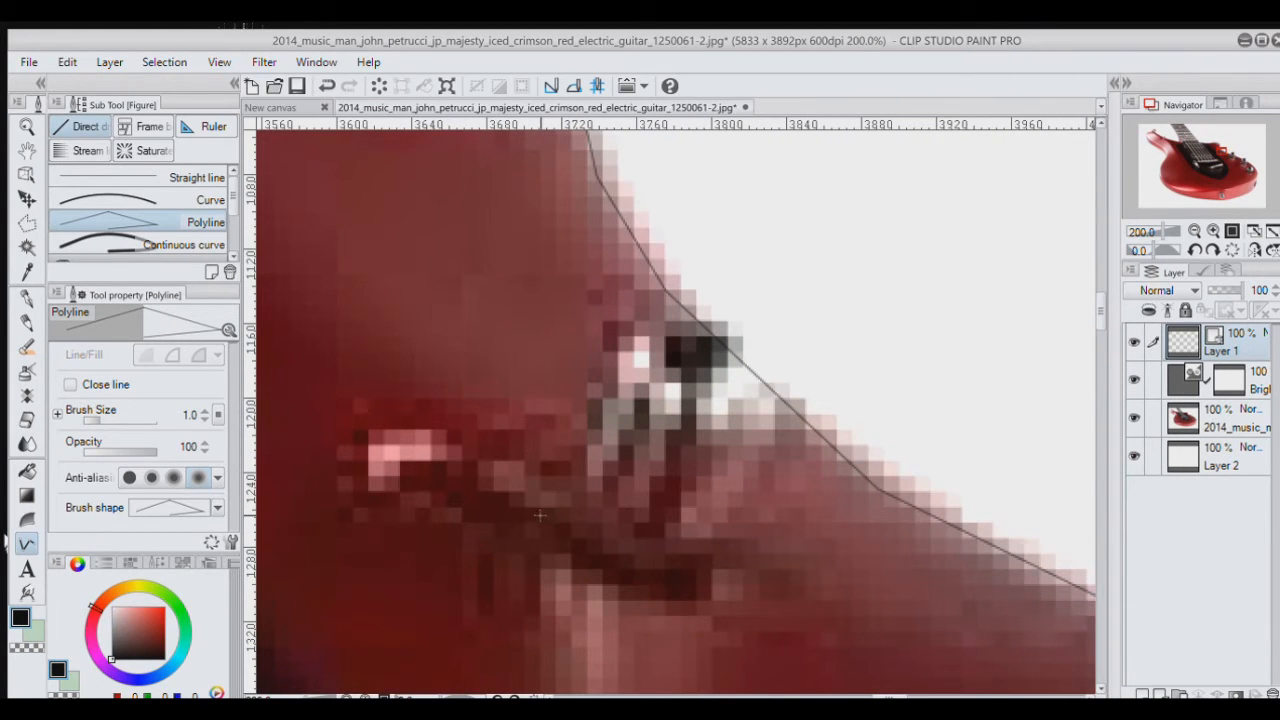
{"action": "left_click", "coordinate": [548, 518]}
{"action": "left_click", "coordinate": [604, 358]}
{"action": "left_click", "coordinate": [648, 326]}
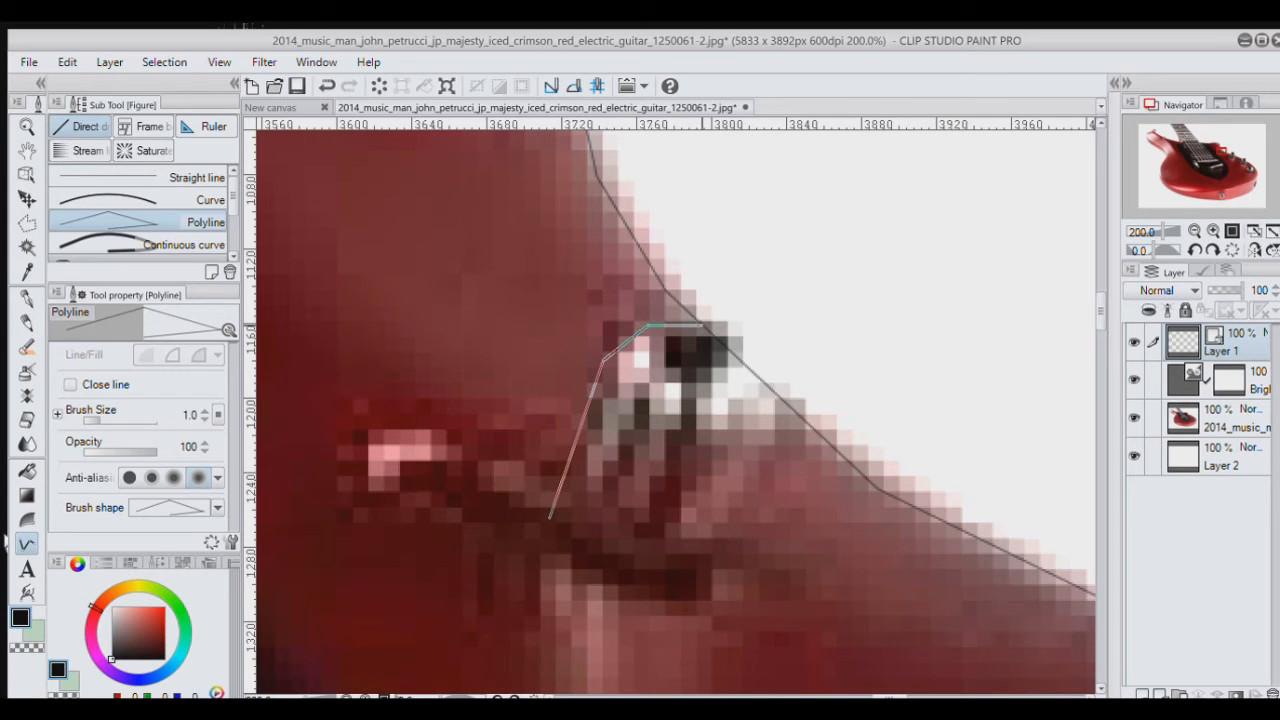
{"action": "left_click", "coordinate": [707, 326]}
{"action": "left_click", "coordinate": [749, 368]}
{"action": "left_click", "coordinate": [766, 443]}
{"action": "left_click", "coordinate": [699, 551]}
{"action": "left_click", "coordinate": [653, 588]}
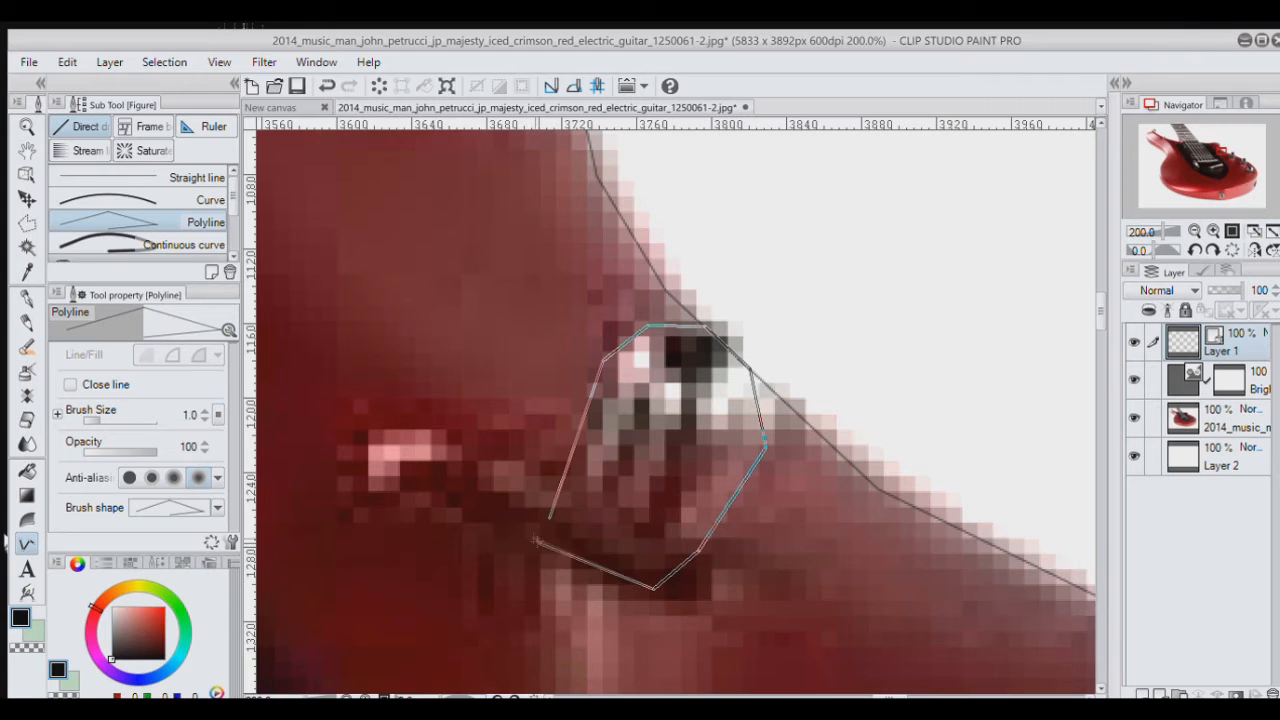
{"action": "left_click", "coordinate": [543, 517]}
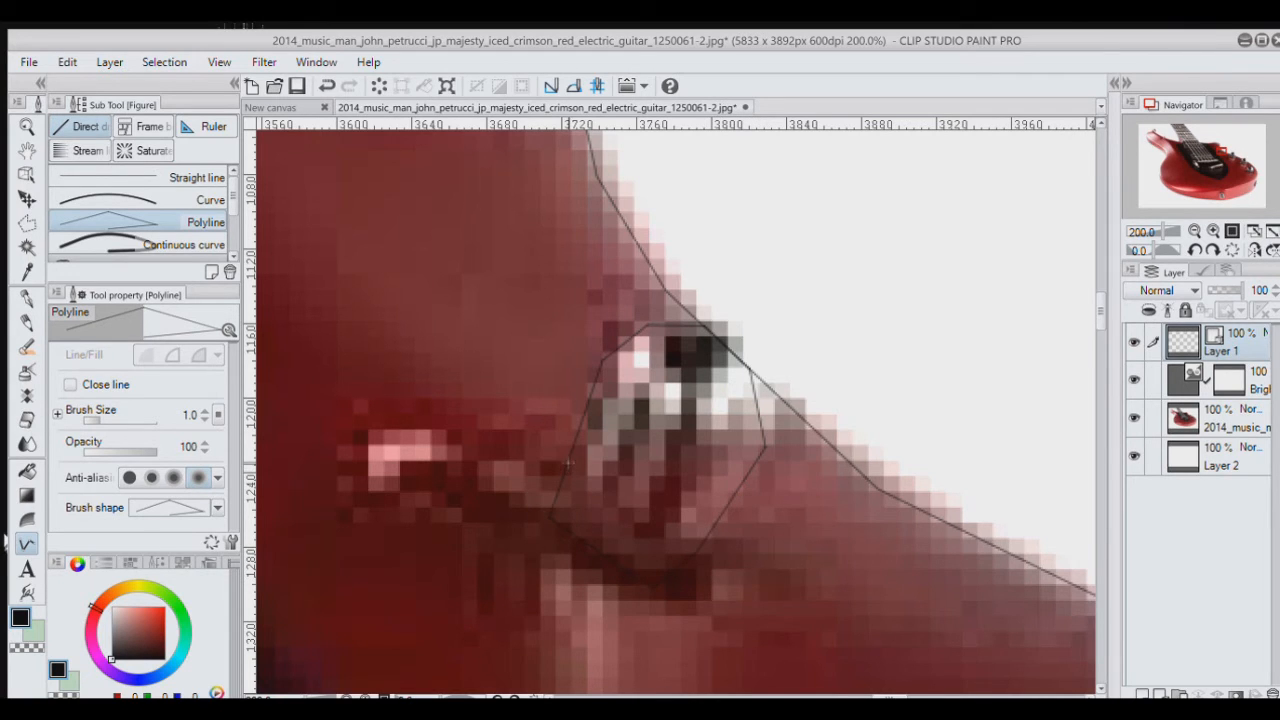
Step: Trace the slot around the right horn's switch with a polyline from the switch's left side around to its lower right edge
{"action": "left_click", "coordinate": [569, 455]}
{"action": "left_click", "coordinate": [465, 429]}
{"action": "left_click", "coordinate": [365, 432]}
{"action": "left_click", "coordinate": [340, 468]}
{"action": "left_click", "coordinate": [363, 519]}
{"action": "left_click", "coordinate": [461, 531]}
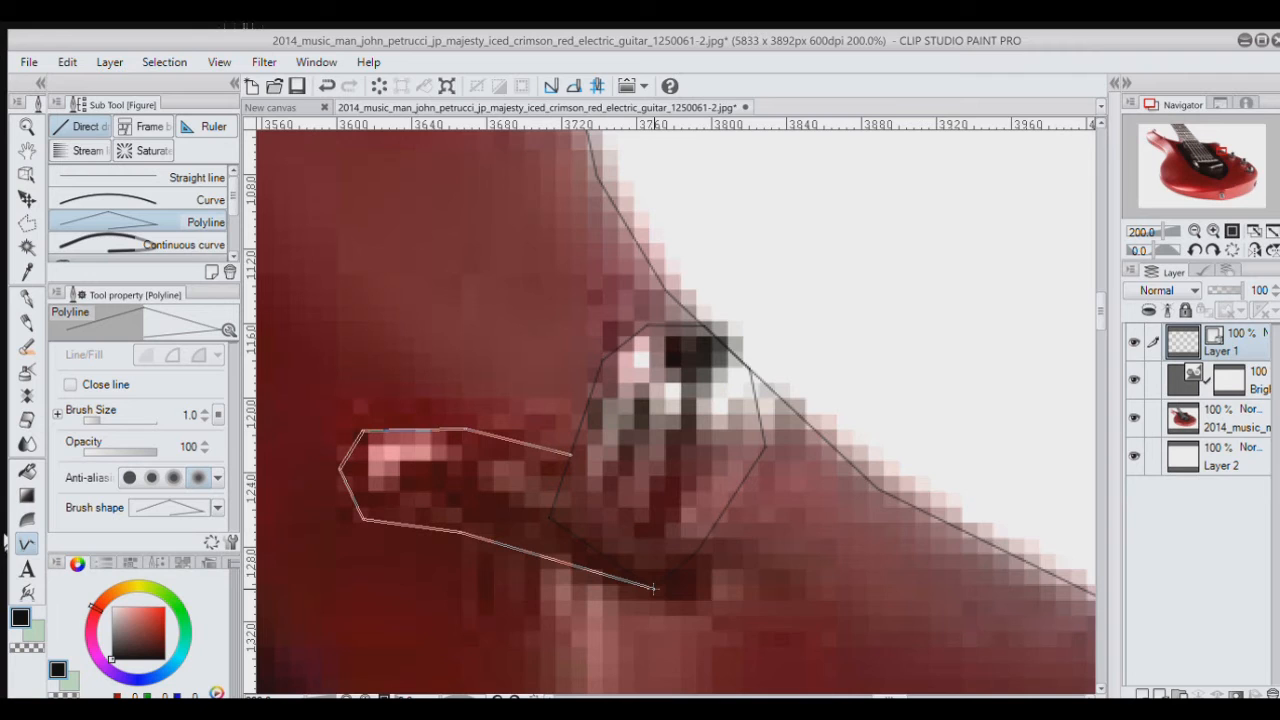
{"action": "left_click", "coordinate": [698, 601]}
{"action": "left_click", "coordinate": [715, 583]}
{"action": "double_click", "coordinate": [699, 547]}
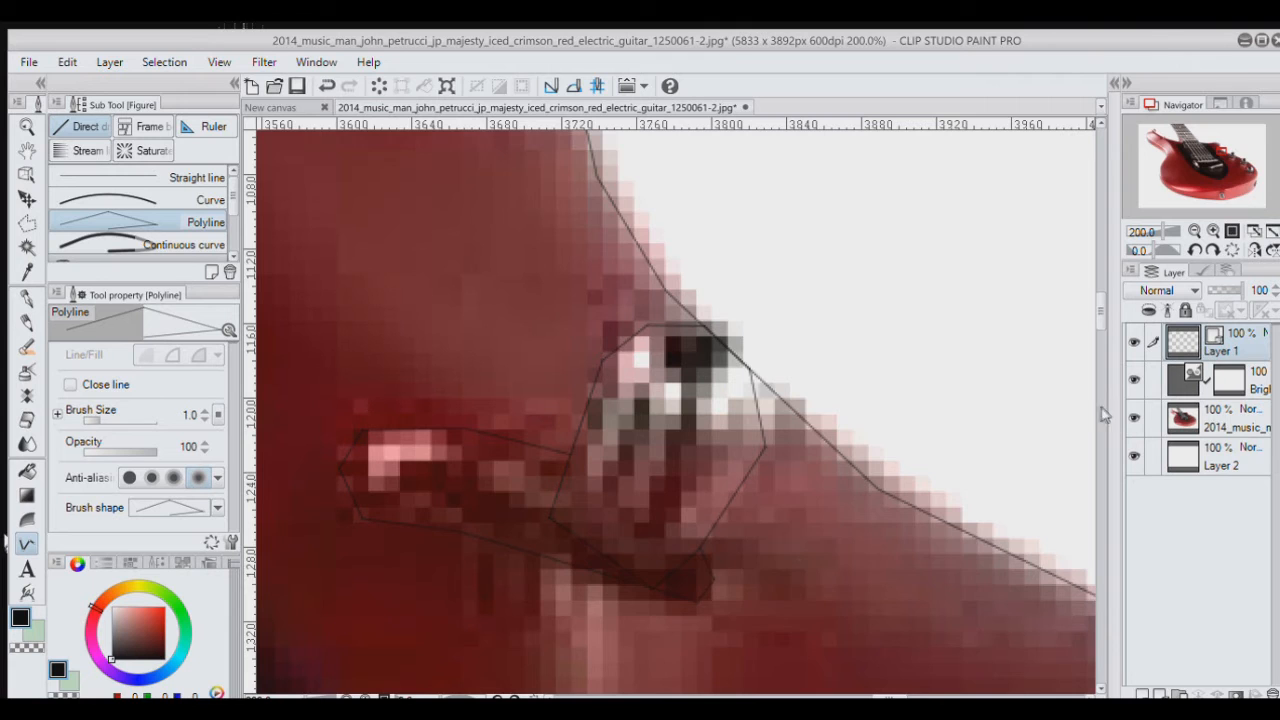
Step: Hide the photo layer to check the right horn's switch lines up close and in the whole drawing, then show the photo again
{"action": "left_click", "coordinate": [1130, 417]}
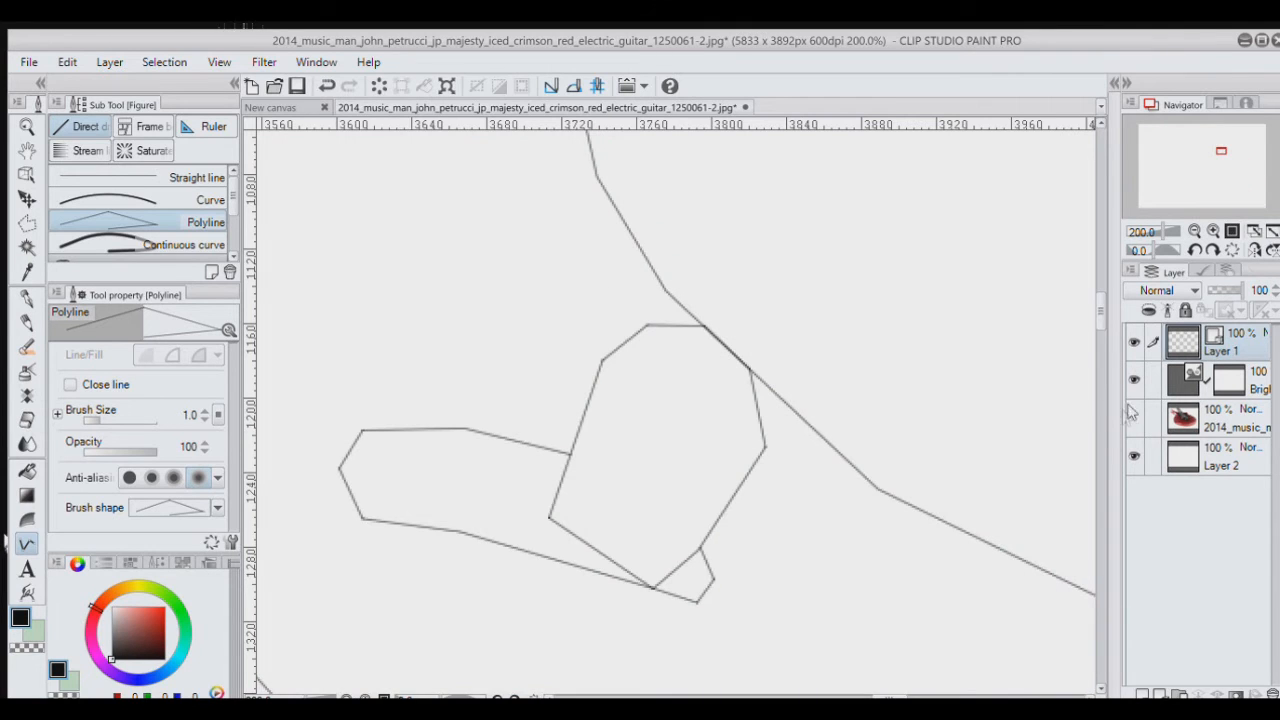
{"action": "left_click", "coordinate": [1268, 229]}
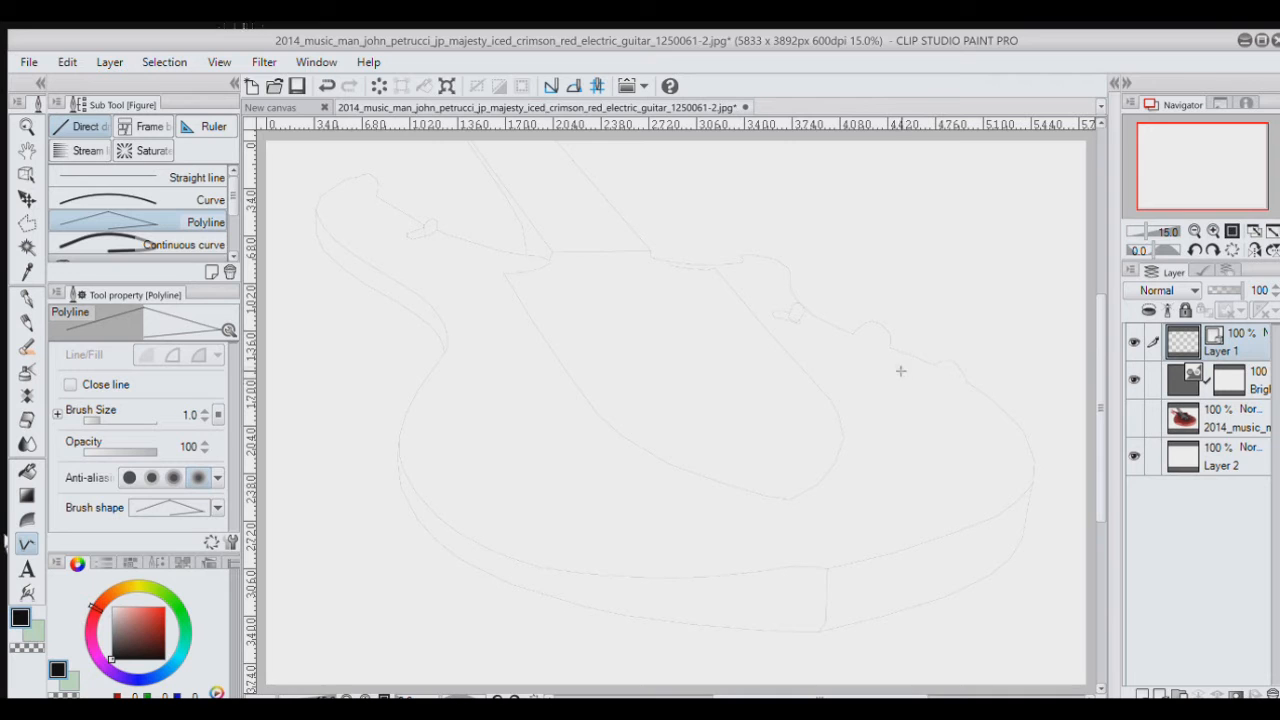
{"action": "scroll", "coordinate": [803, 328], "scroll_direction": "up", "scroll_amount": 2}
{"action": "scroll", "coordinate": [803, 328], "scroll_direction": "up", "scroll_amount": 4}
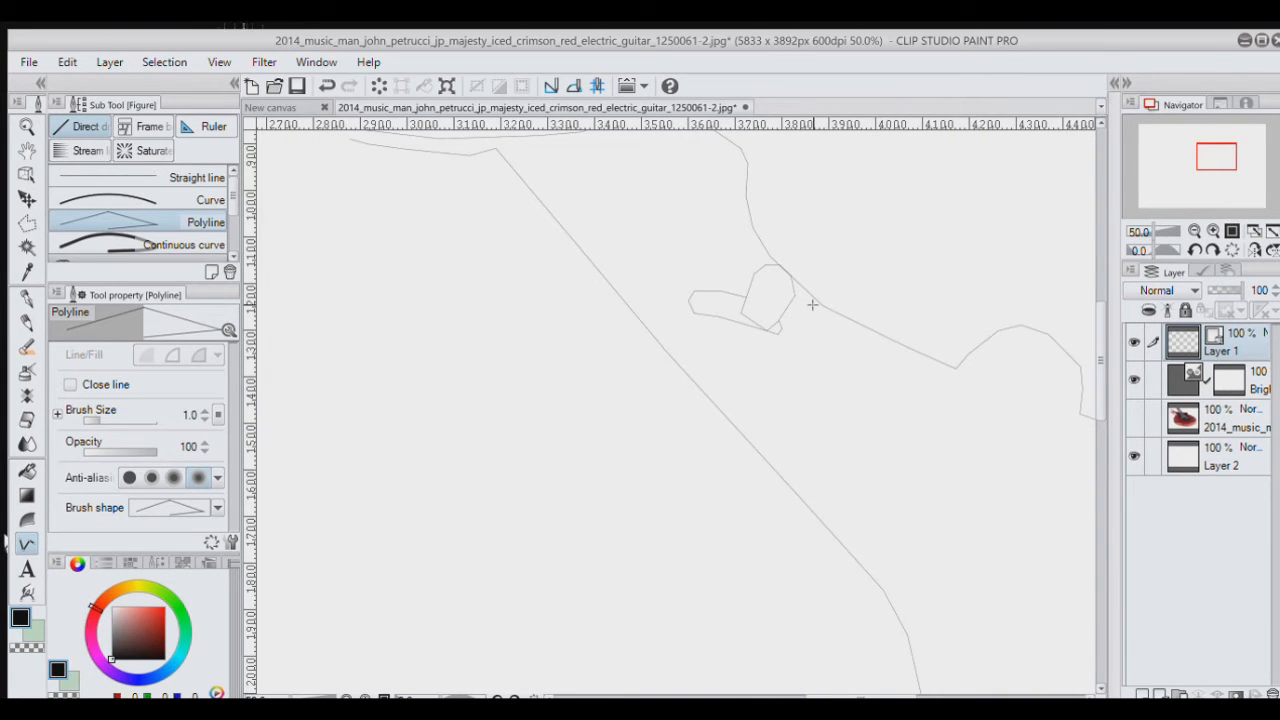
{"action": "scroll", "coordinate": [779, 284], "scroll_direction": "up", "scroll_amount": 3}
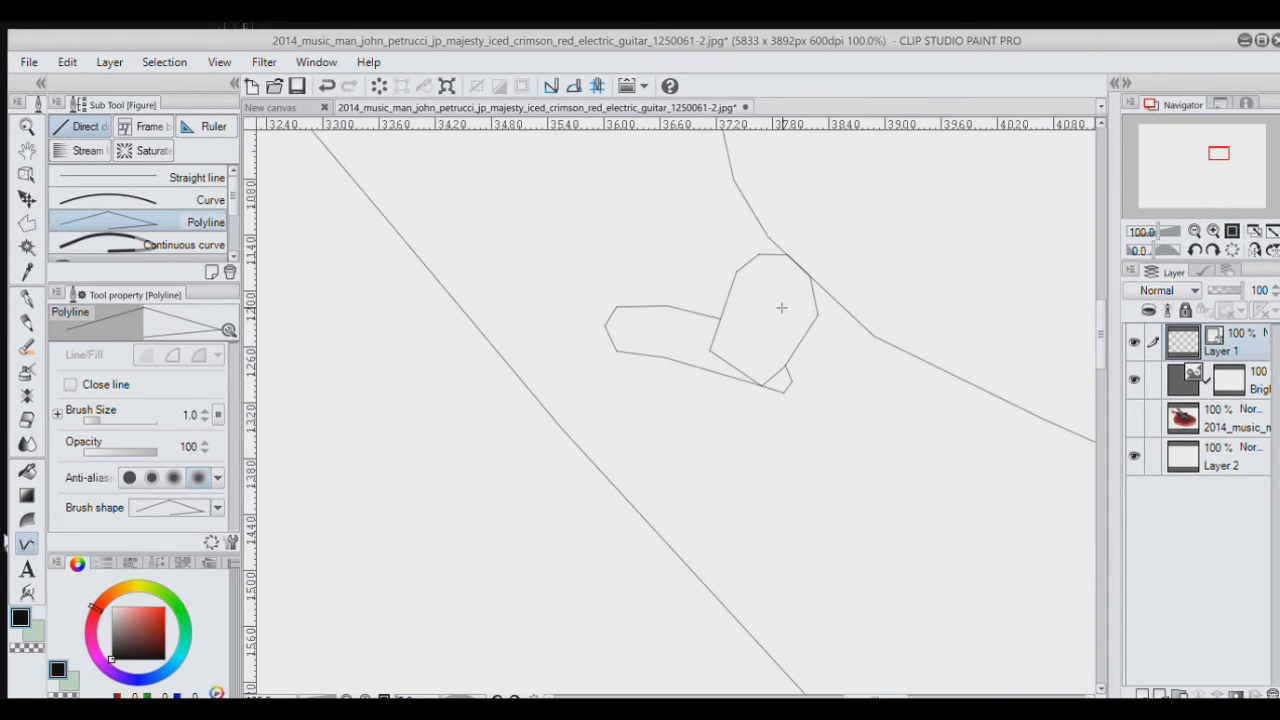
{"action": "left_click", "coordinate": [1271, 231]}
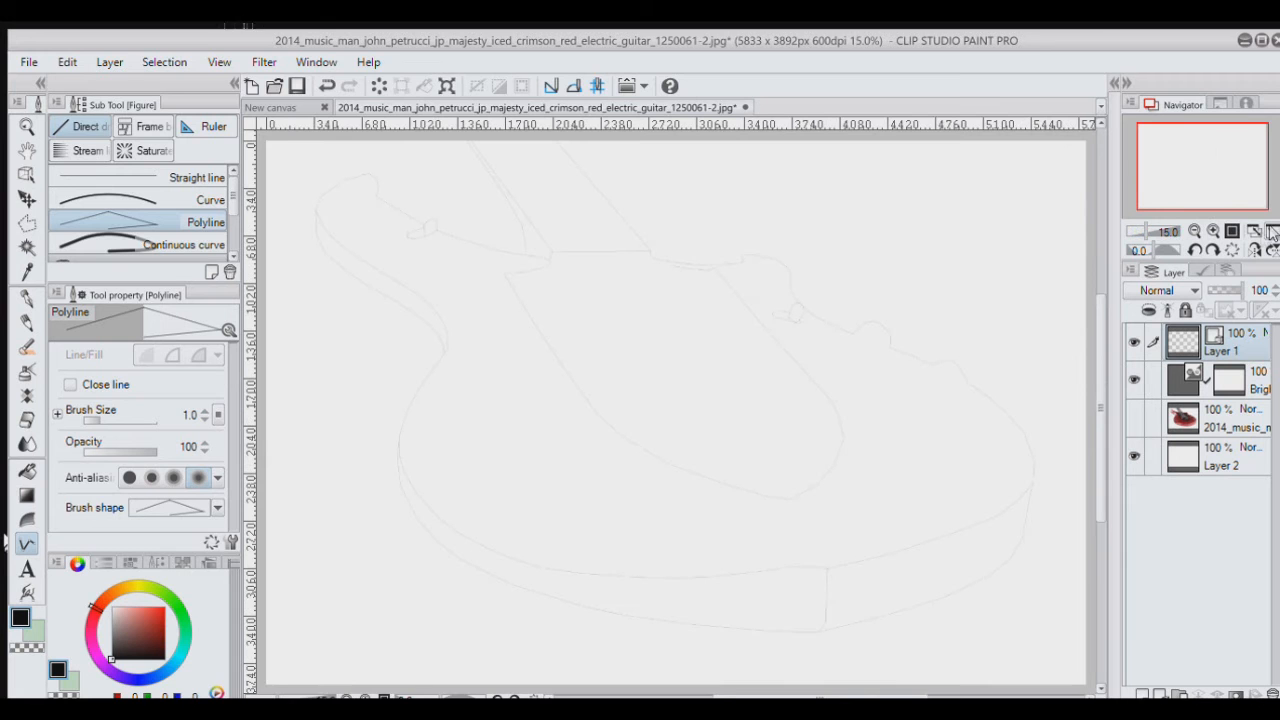
{"action": "left_click", "coordinate": [1131, 417]}
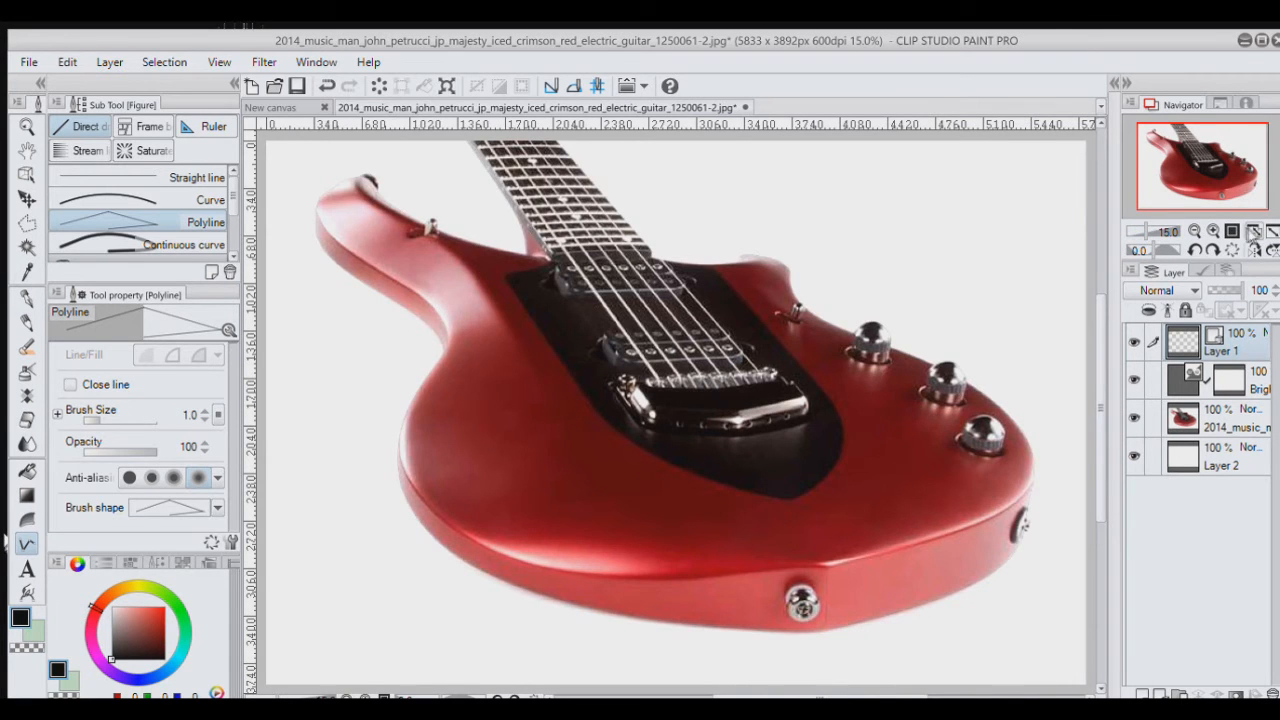
Step: Try outlining the lowest of the three control knobs with a closed polyline and check it with the photo layer briefly hidden
{"action": "left_click", "coordinate": [1213, 231]}
{"action": "scroll", "coordinate": [1036, 309], "scroll_direction": "up", "scroll_amount": 4}
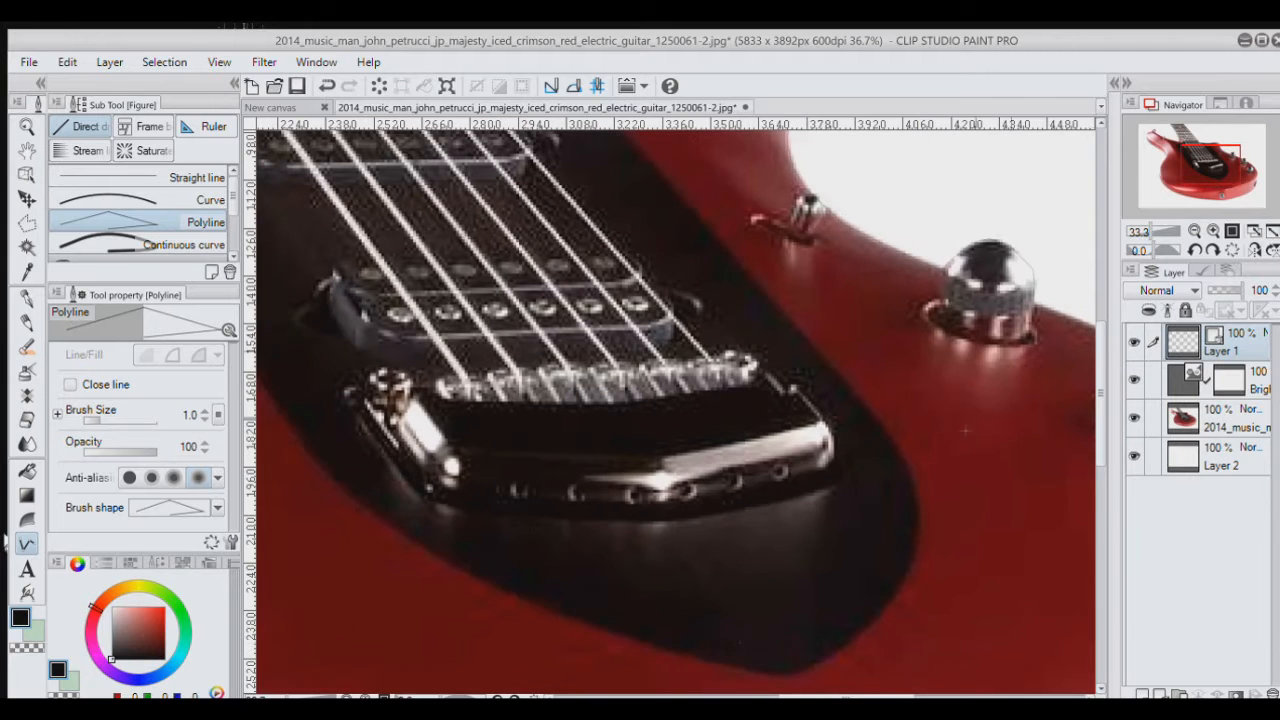
{"action": "left_click_drag", "start_coordinate": [1196, 166], "coordinate": [1228, 166]}
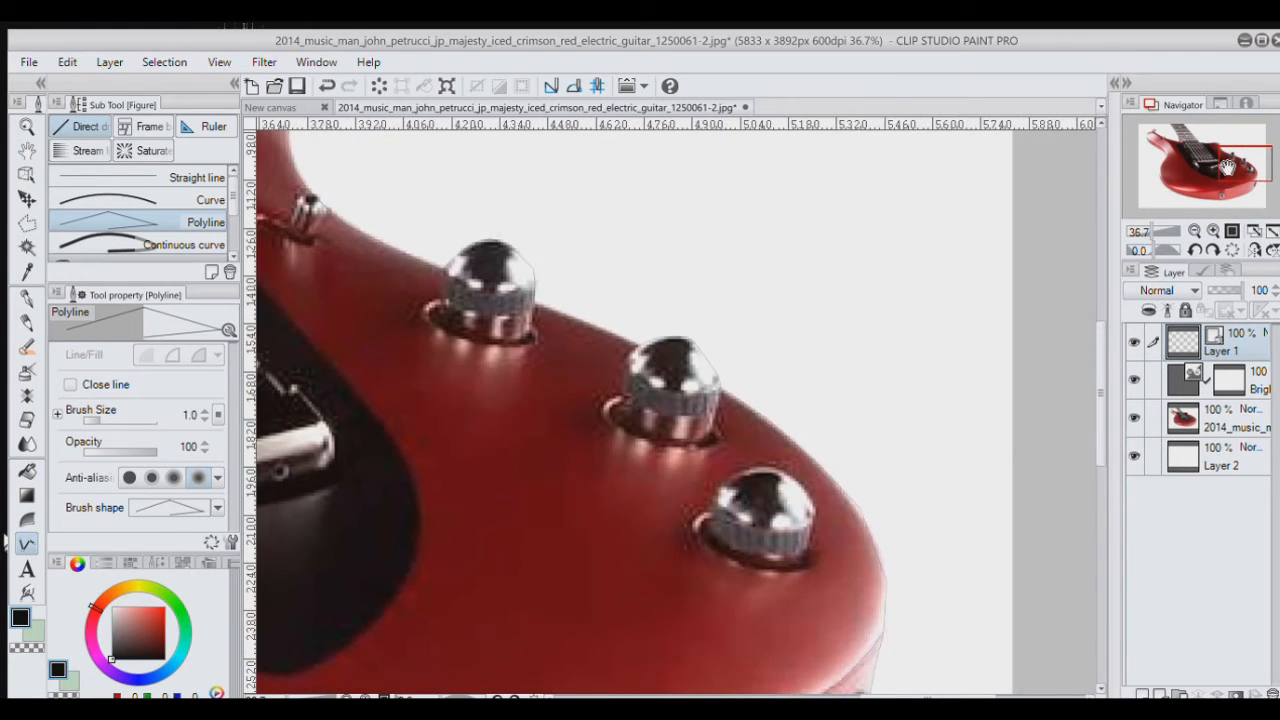
{"action": "scroll", "coordinate": [796, 500], "scroll_direction": "up", "scroll_amount": 5}
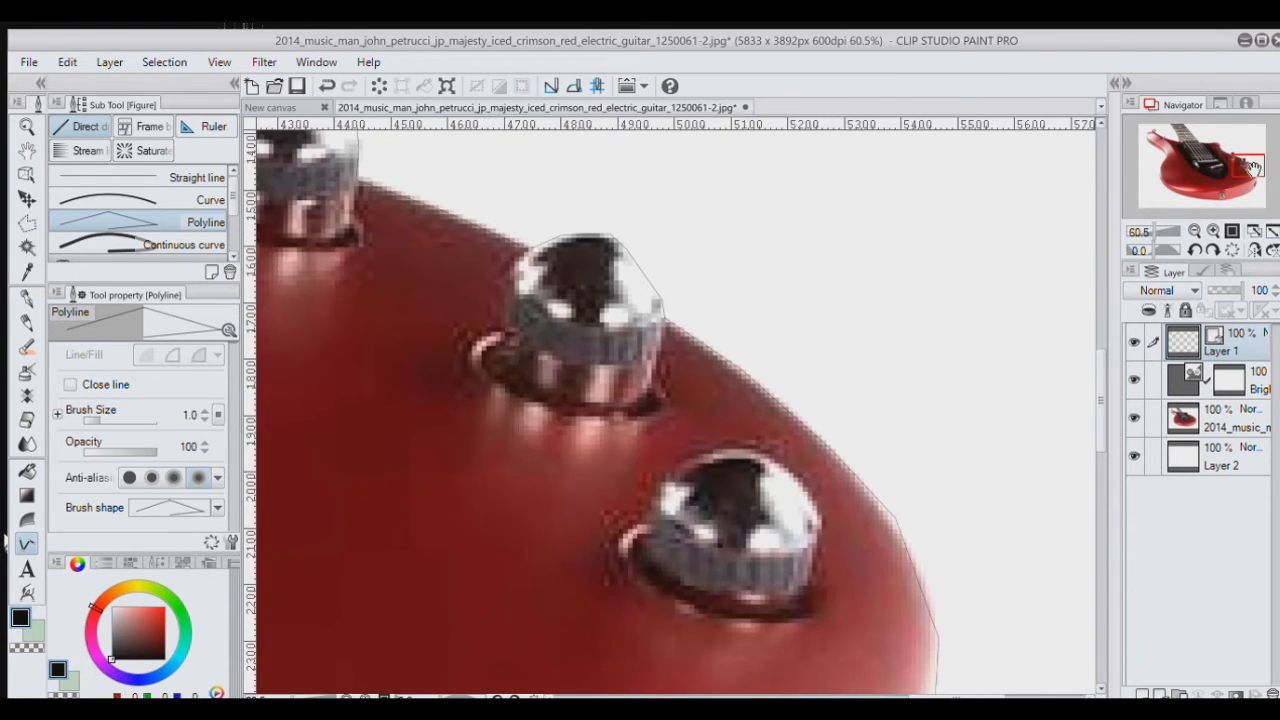
{"action": "left_click", "coordinate": [1244, 173]}
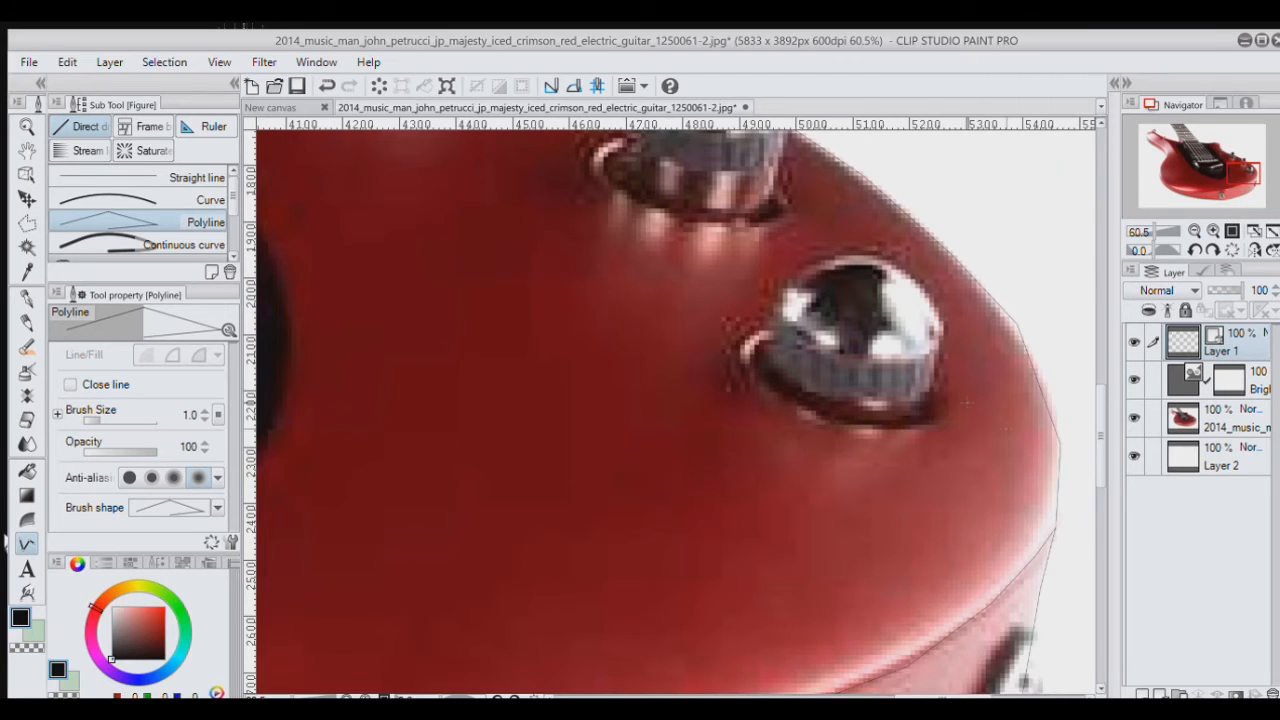
{"action": "scroll", "coordinate": [917, 200], "scroll_direction": "up", "scroll_amount": 1}
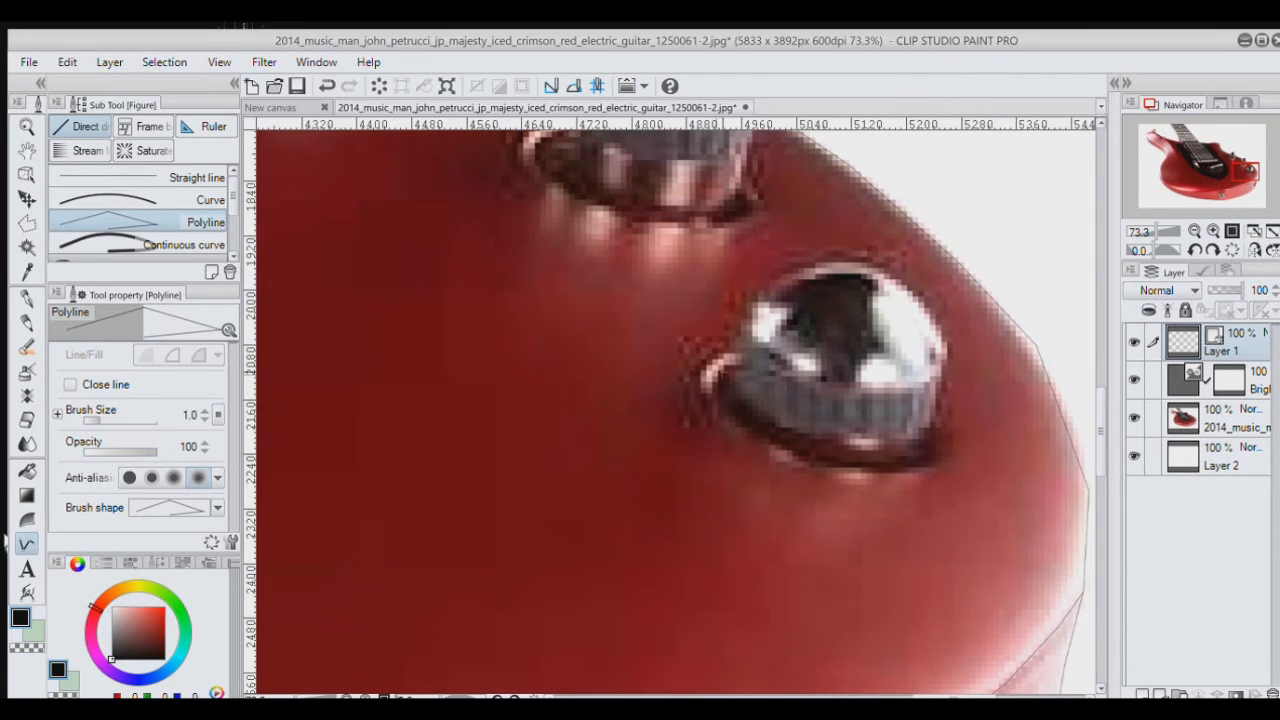
{"action": "left_click", "coordinate": [731, 391]}
{"action": "left_click", "coordinate": [739, 306]}
{"action": "left_click", "coordinate": [937, 447]}
{"action": "left_click", "coordinate": [917, 462]}
{"action": "left_click", "coordinate": [821, 464]}
{"action": "left_click", "coordinate": [776, 443]}
{"action": "double_click", "coordinate": [726, 392]}
{"action": "left_click", "coordinate": [1133, 416]}
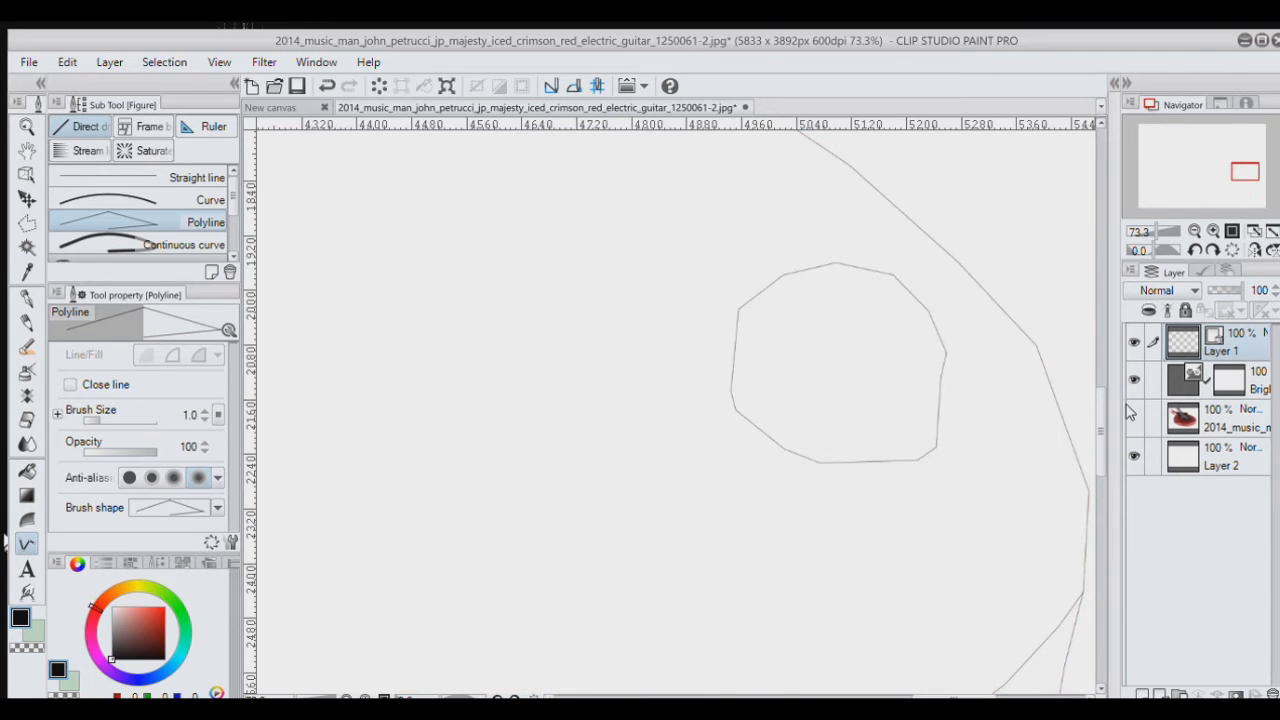
{"action": "left_click", "coordinate": [1133, 416]}
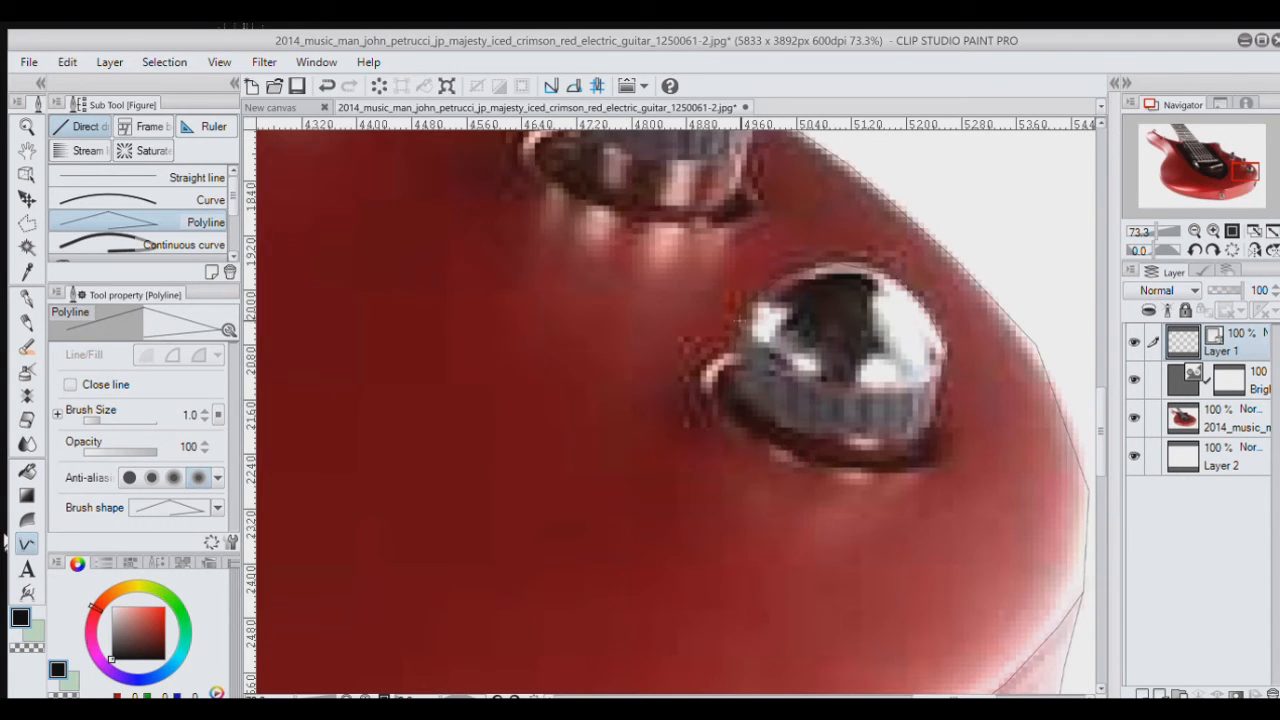
Step: Try tracing the lower edge of the lowest knob's dome with a polyline from its left side to its right side
{"action": "scroll", "coordinate": [738, 316], "scroll_direction": "up", "scroll_amount": 3}
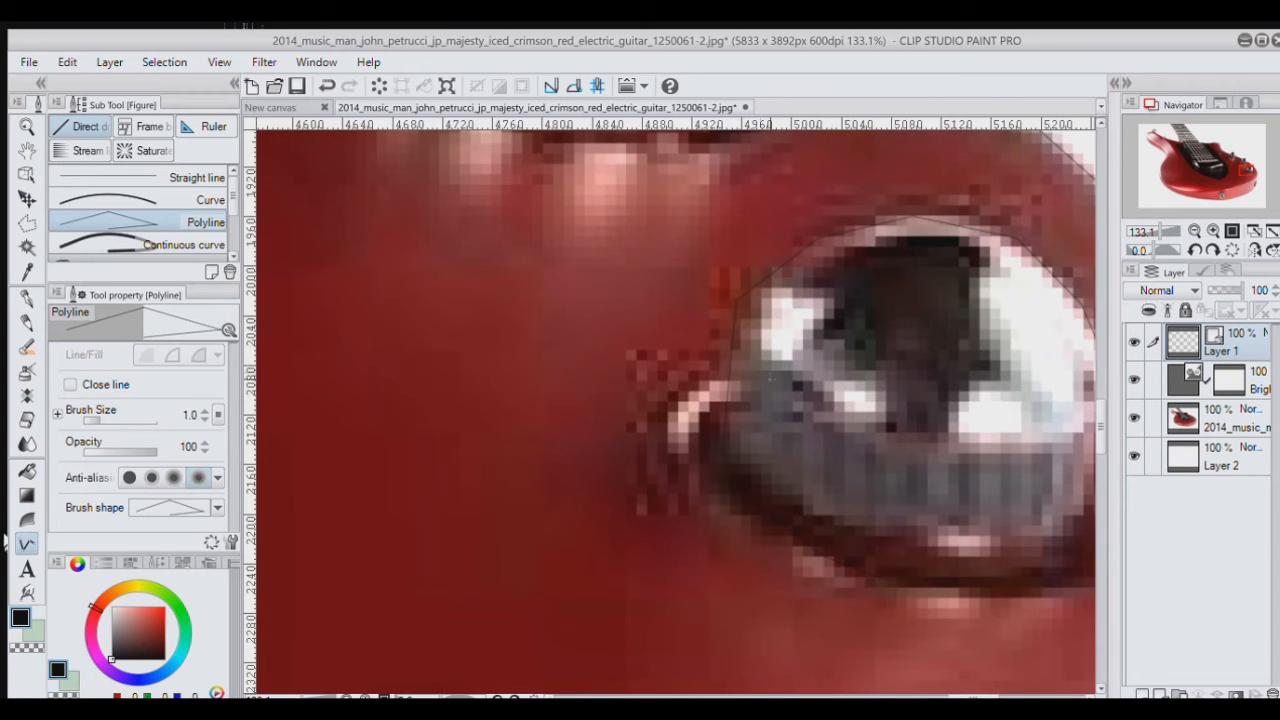
{"action": "left_click", "coordinate": [734, 303]}
{"action": "left_click", "coordinate": [784, 377]}
{"action": "left_click", "coordinate": [866, 421]}
{"action": "left_click", "coordinate": [958, 437]}
{"action": "scroll", "coordinate": [1046, 440], "scroll_direction": "right", "scroll_amount": 3}
{"action": "left_click", "coordinate": [975, 418]}
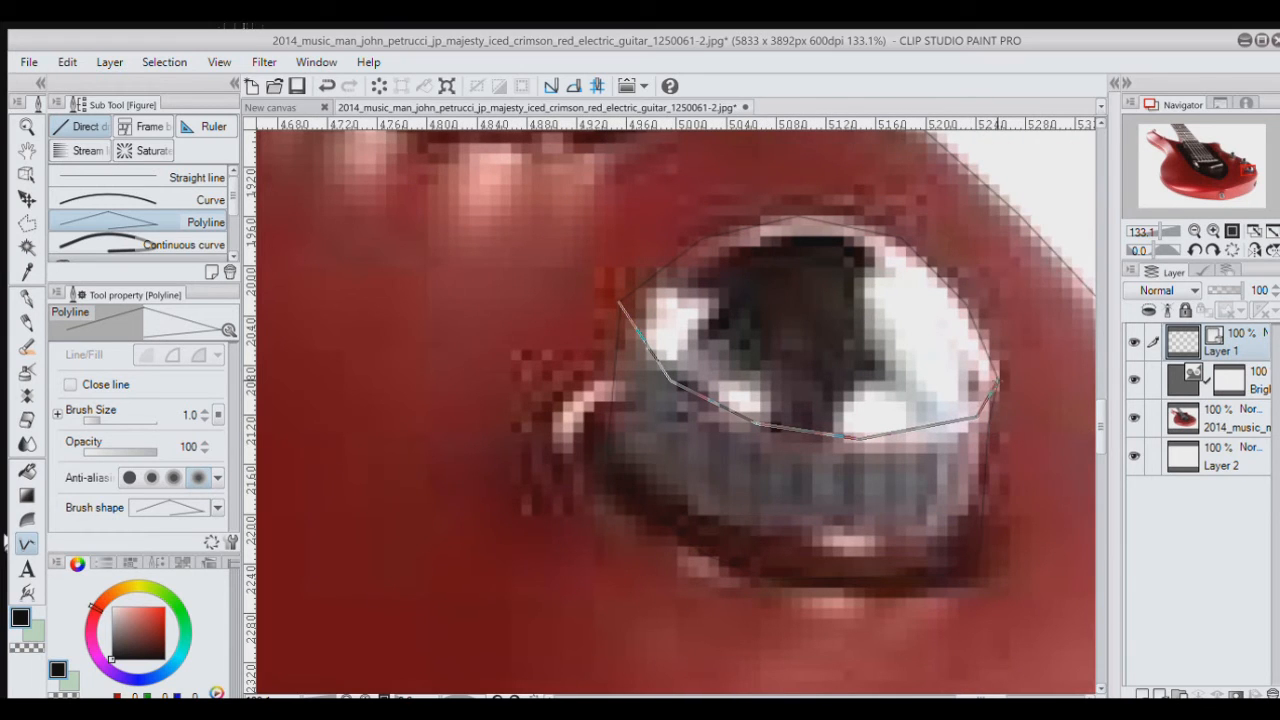
{"action": "double_click", "coordinate": [998, 386]}
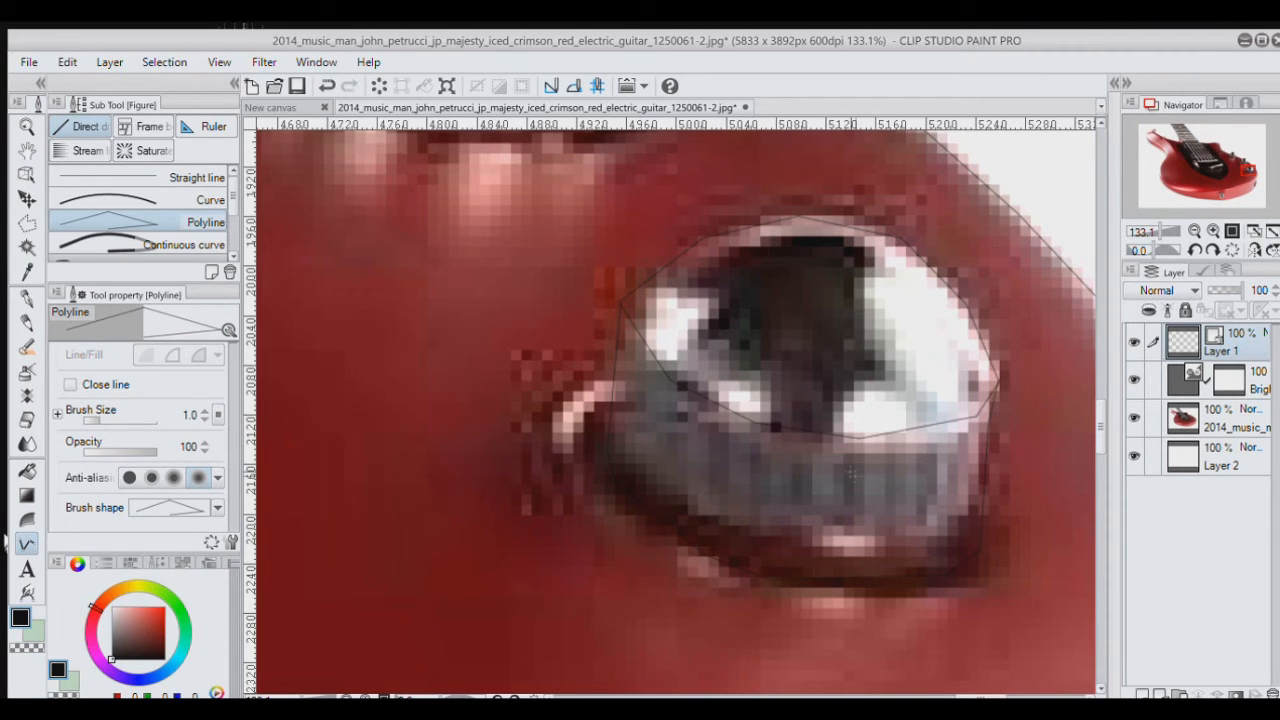
Step: Hide the photo layer, undo the lowest knob's outline and dome edge, and show the photo again
{"action": "left_click", "coordinate": [1134, 418]}
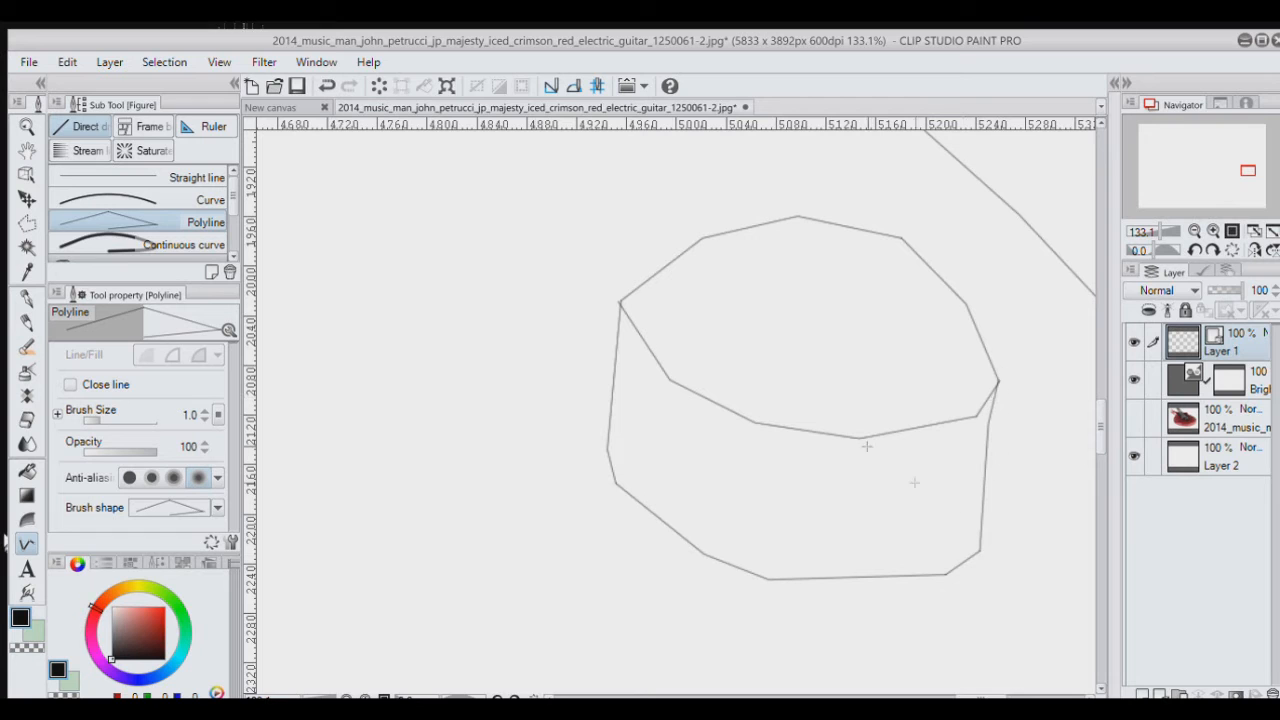
{"action": "left_click", "coordinate": [322, 88]}
{"action": "left_click", "coordinate": [322, 88]}
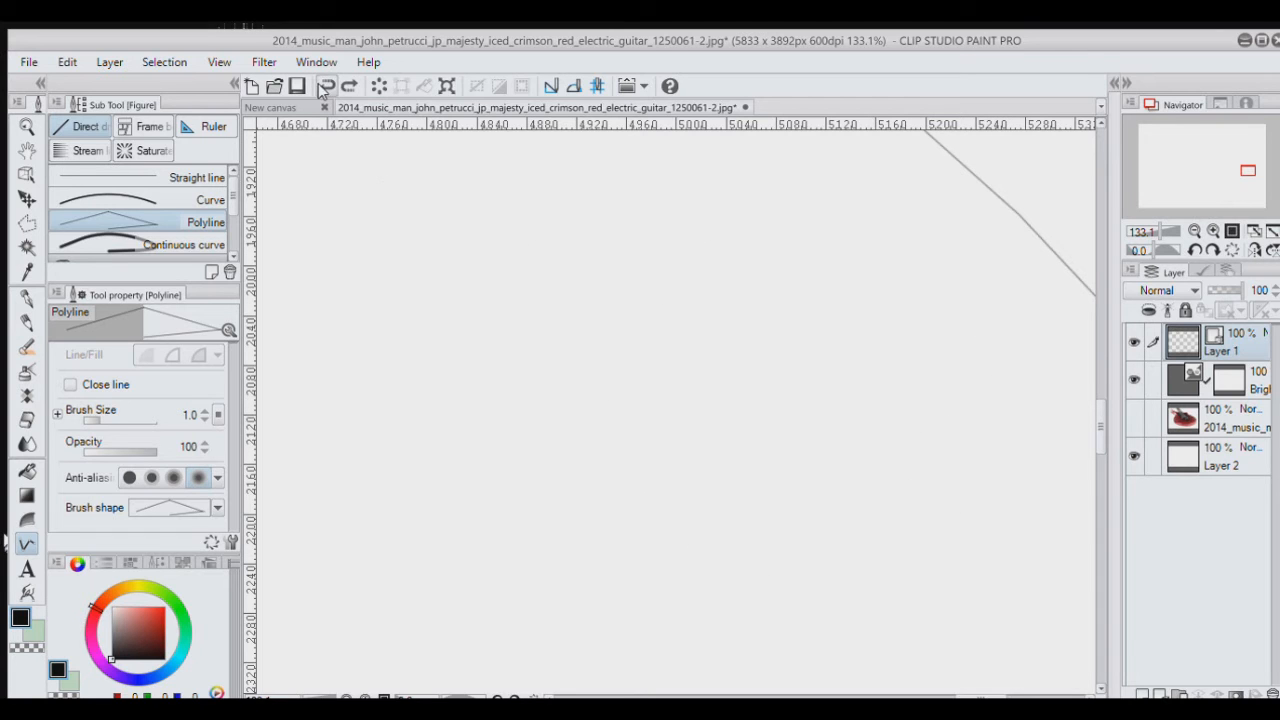
{"action": "left_click", "coordinate": [1134, 417]}
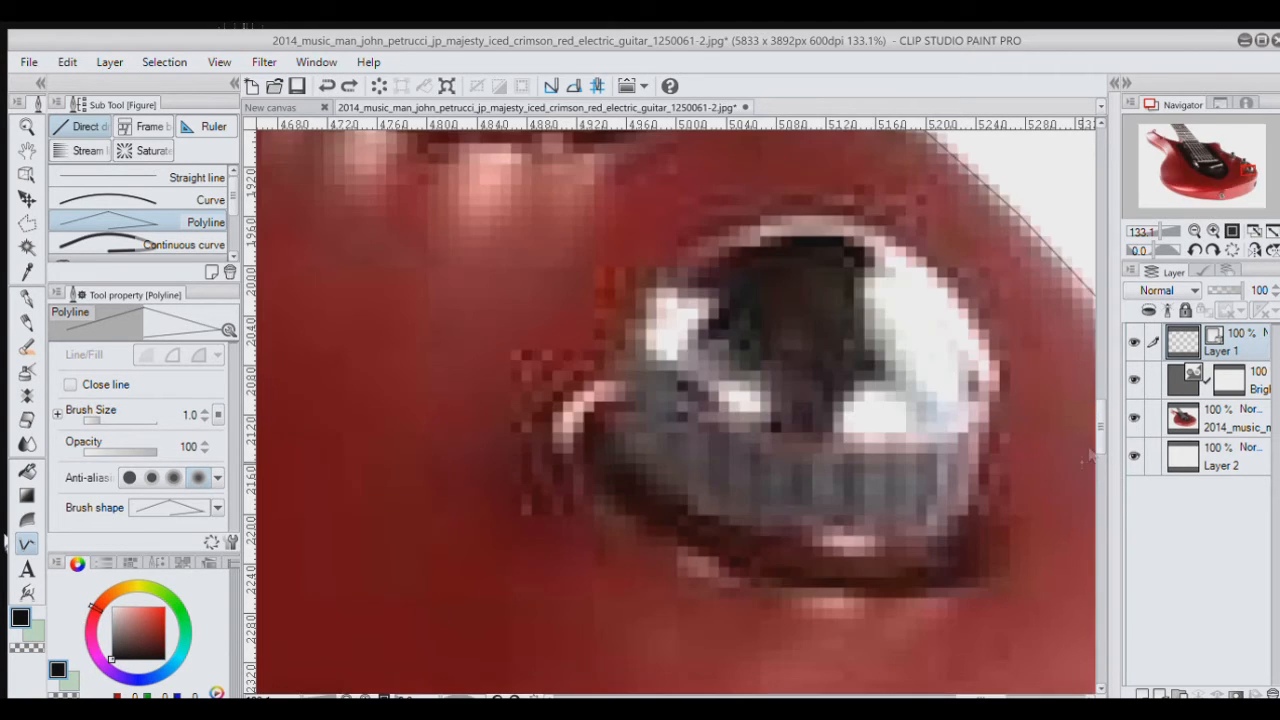
Step: Outline the lowest control knob with a closed polyline that starts and ends at its bottom edge
{"action": "left_click", "coordinate": [778, 555]}
{"action": "left_click", "coordinate": [944, 548]}
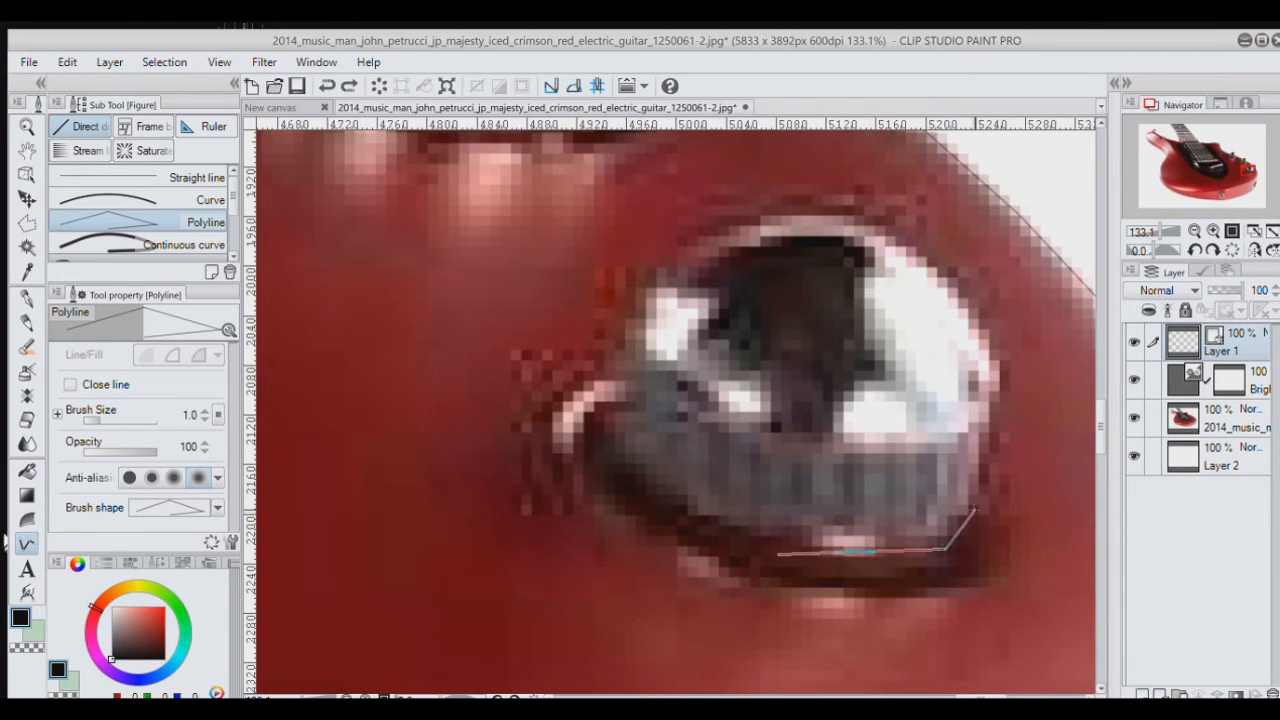
{"action": "left_click", "coordinate": [995, 388]}
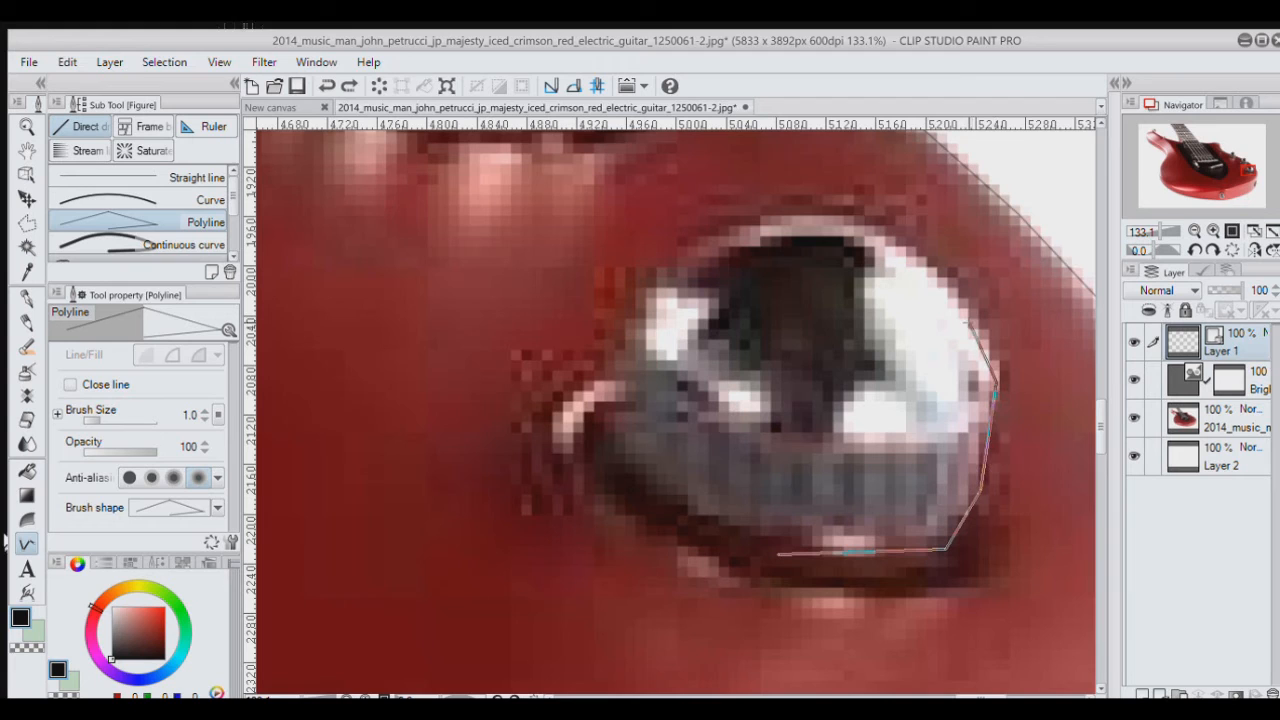
{"action": "left_click", "coordinate": [944, 283]}
{"action": "left_click", "coordinate": [859, 228]}
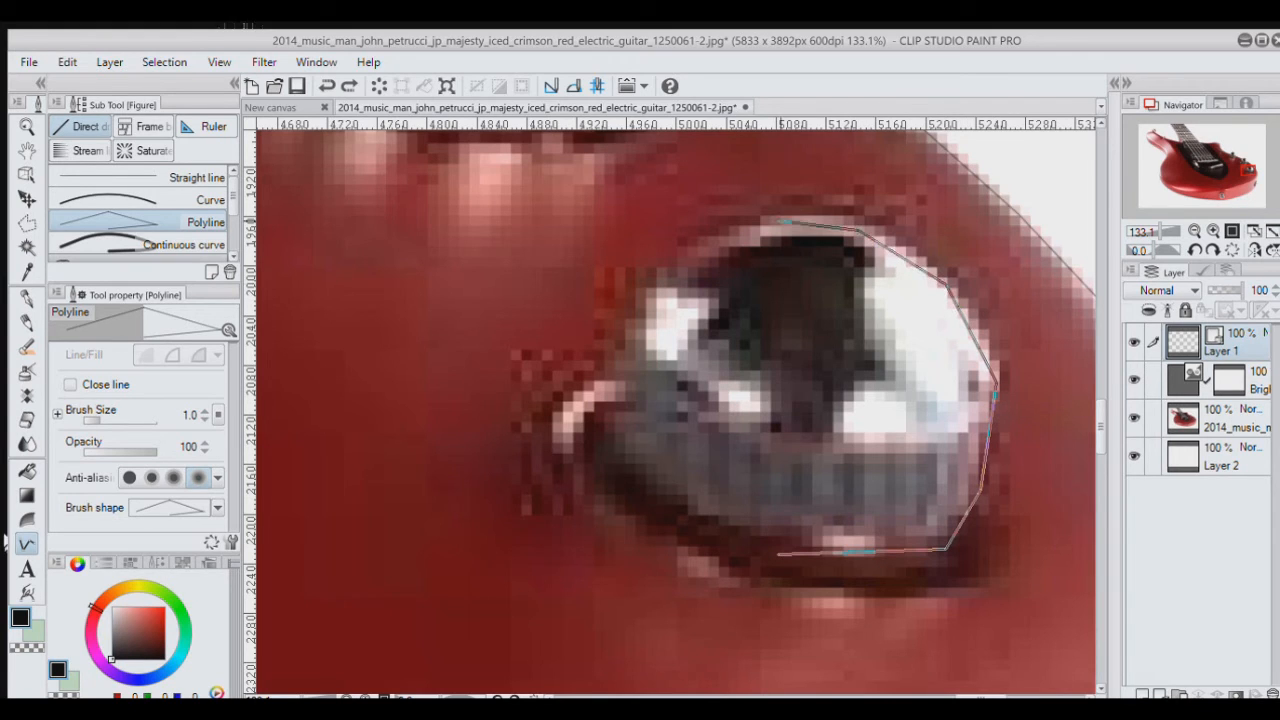
{"action": "left_click", "coordinate": [750, 221]}
{"action": "left_click", "coordinate": [699, 247]}
{"action": "left_click", "coordinate": [633, 294]}
{"action": "left_click", "coordinate": [617, 388]}
{"action": "left_click", "coordinate": [613, 435]}
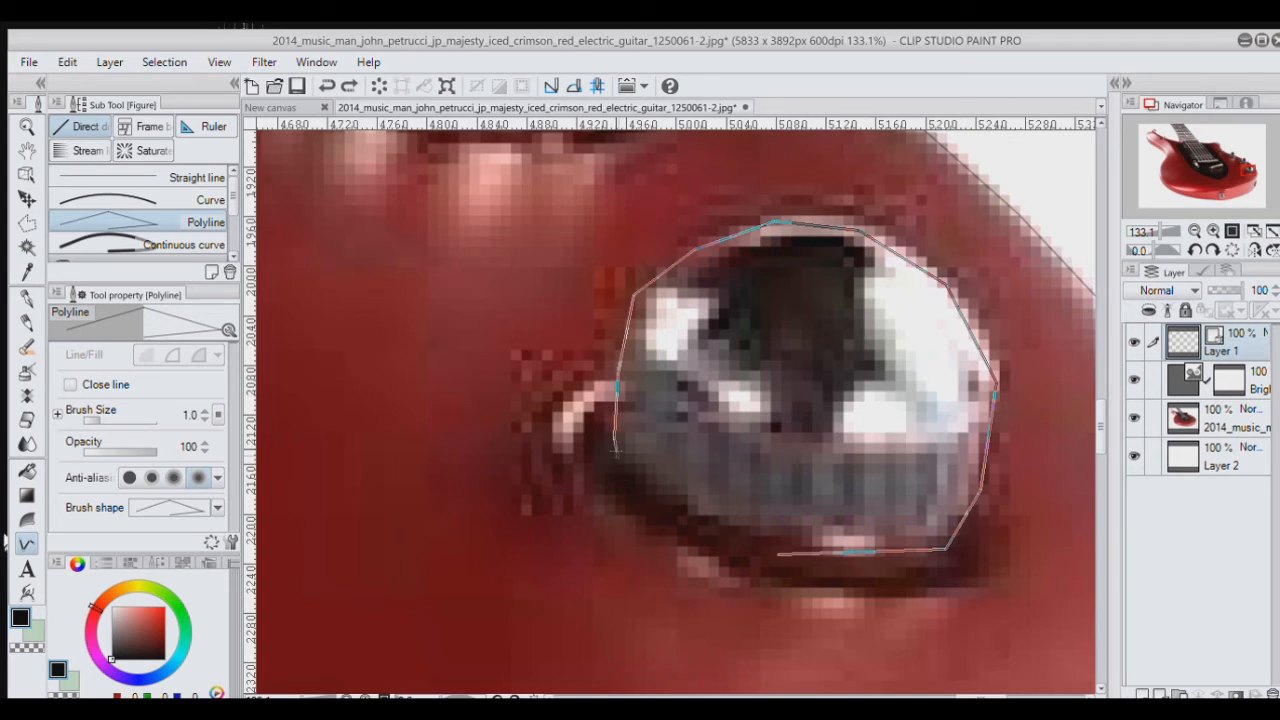
{"action": "left_click", "coordinate": [779, 553]}
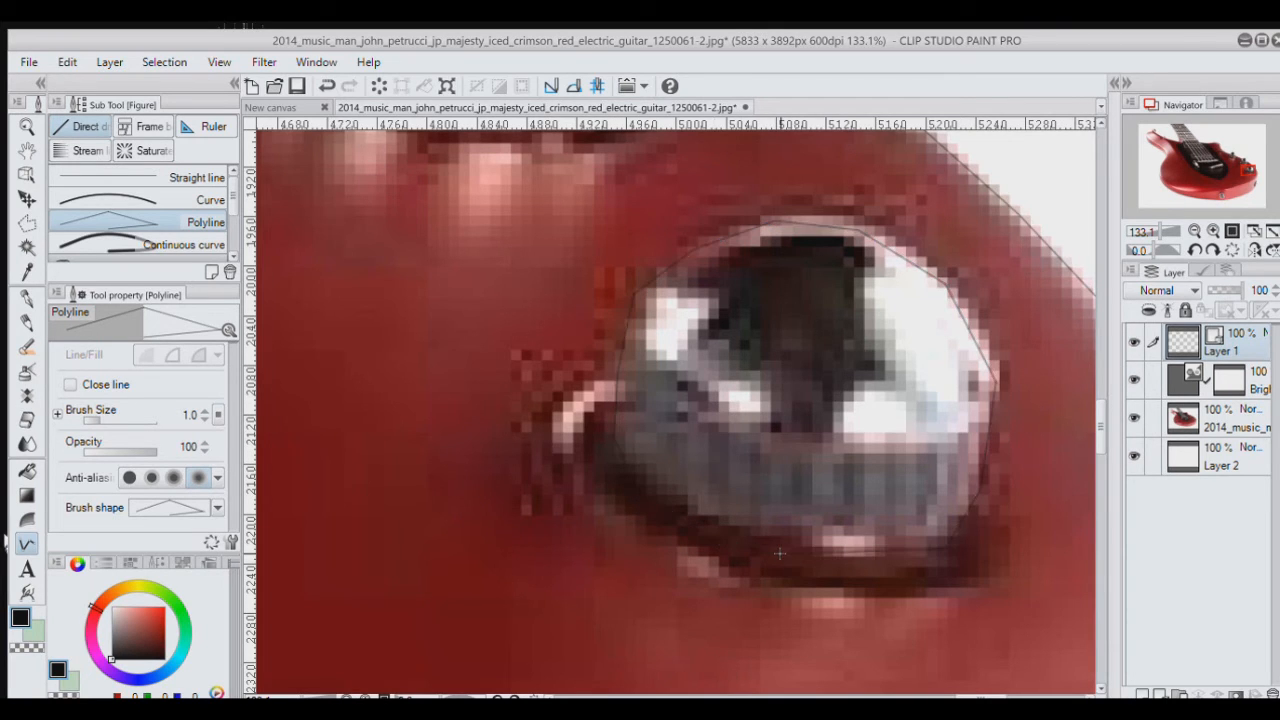
Step: Trace the boundary between the lowest knob's dome and ribbed grip with a polyline from left side to right side
{"action": "left_click", "coordinate": [632, 294]}
{"action": "left_click", "coordinate": [640, 356]}
{"action": "left_click", "coordinate": [709, 408]}
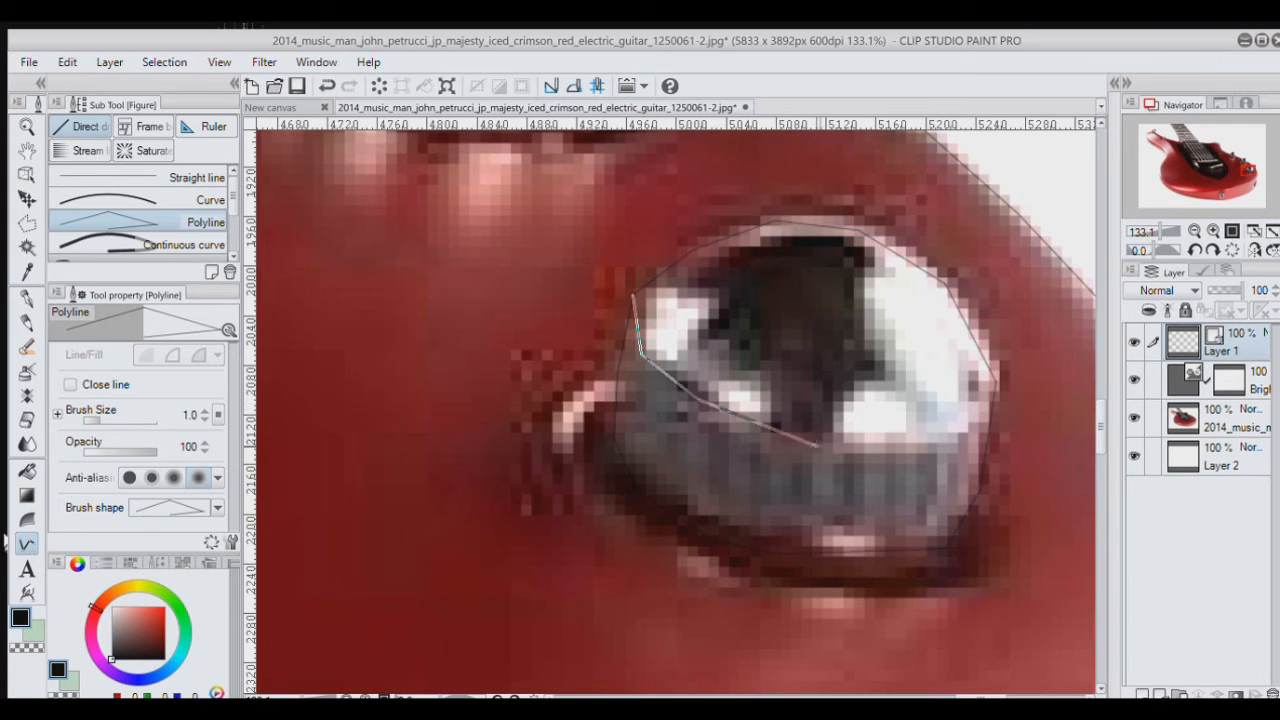
{"action": "left_click", "coordinate": [836, 441]}
{"action": "left_click", "coordinate": [906, 439]}
{"action": "left_click", "coordinate": [966, 429]}
{"action": "left_click", "coordinate": [994, 391]}
{"action": "double_click", "coordinate": [994, 391]}
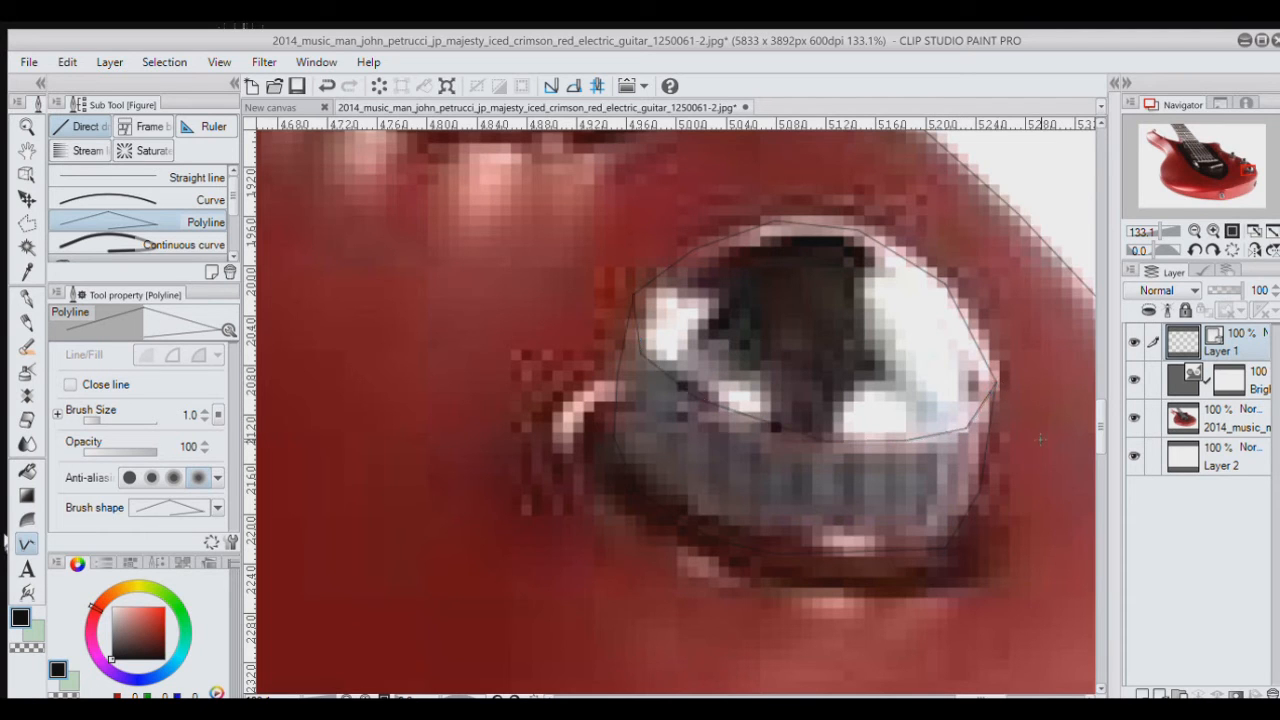
Step: Hide the photo layer to check the lines in the whole drawing and around the upper knobs, then show the photo again
{"action": "left_click", "coordinate": [1270, 229]}
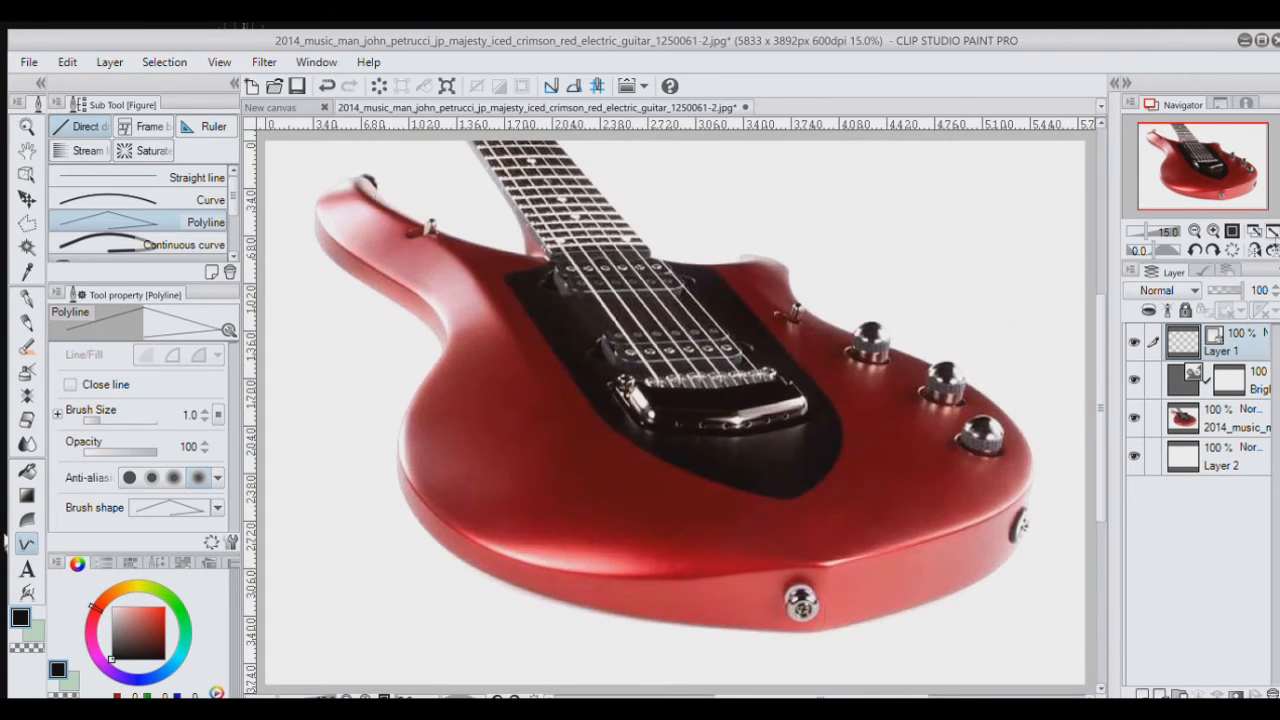
{"action": "left_click", "coordinate": [1134, 417]}
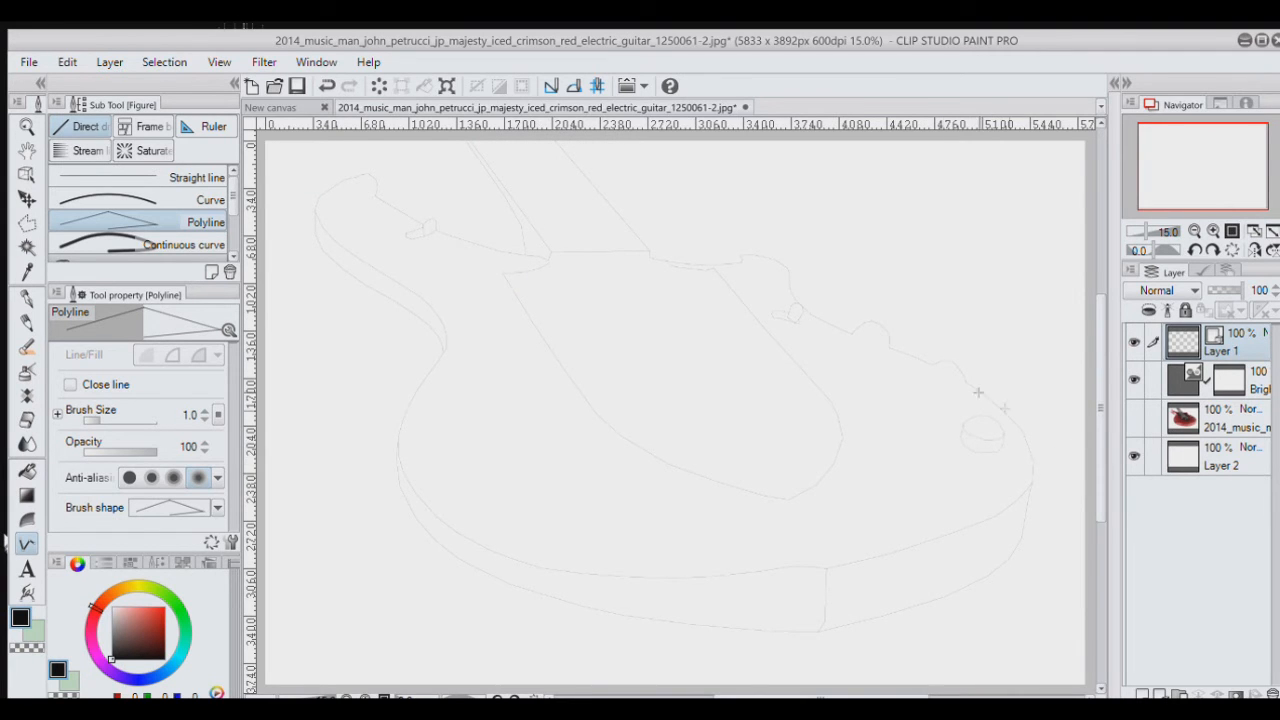
{"action": "scroll", "coordinate": [944, 376], "scroll_direction": "up", "scroll_amount": 3}
{"action": "scroll", "coordinate": [944, 378], "scroll_direction": "up", "scroll_amount": 4}
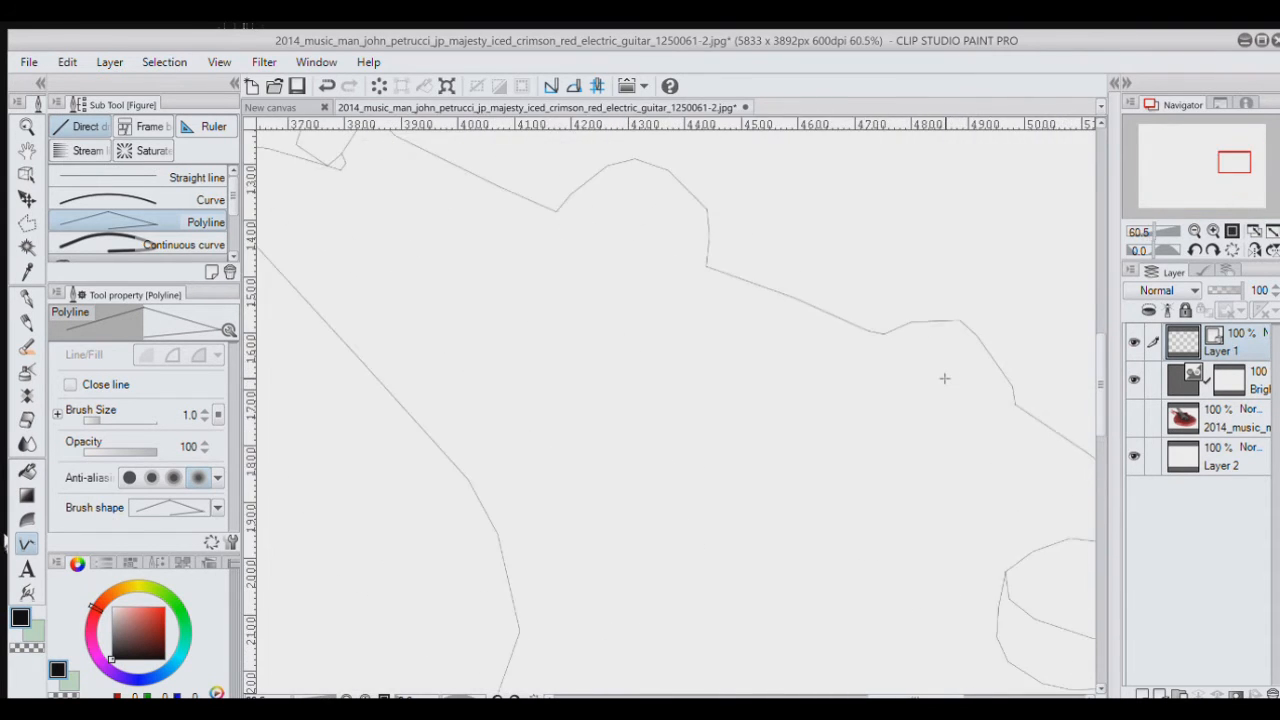
{"action": "left_click", "coordinate": [1134, 418]}
Step: Complete the middle knob's outline with a polyline from the upper body edge down its left side, along its base and up its right side
{"action": "left_click_drag", "start_coordinate": [1237, 165], "coordinate": [1241, 166]}
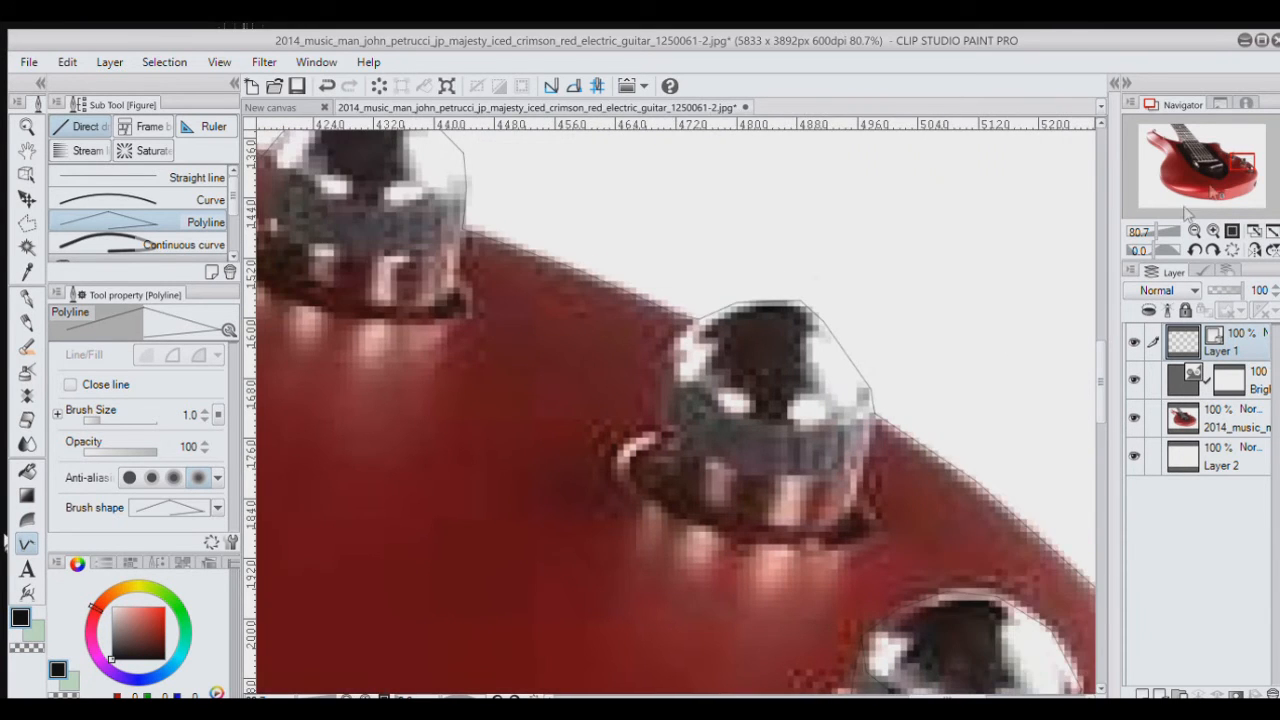
{"action": "scroll", "coordinate": [806, 398], "scroll_direction": "up", "scroll_amount": 2}
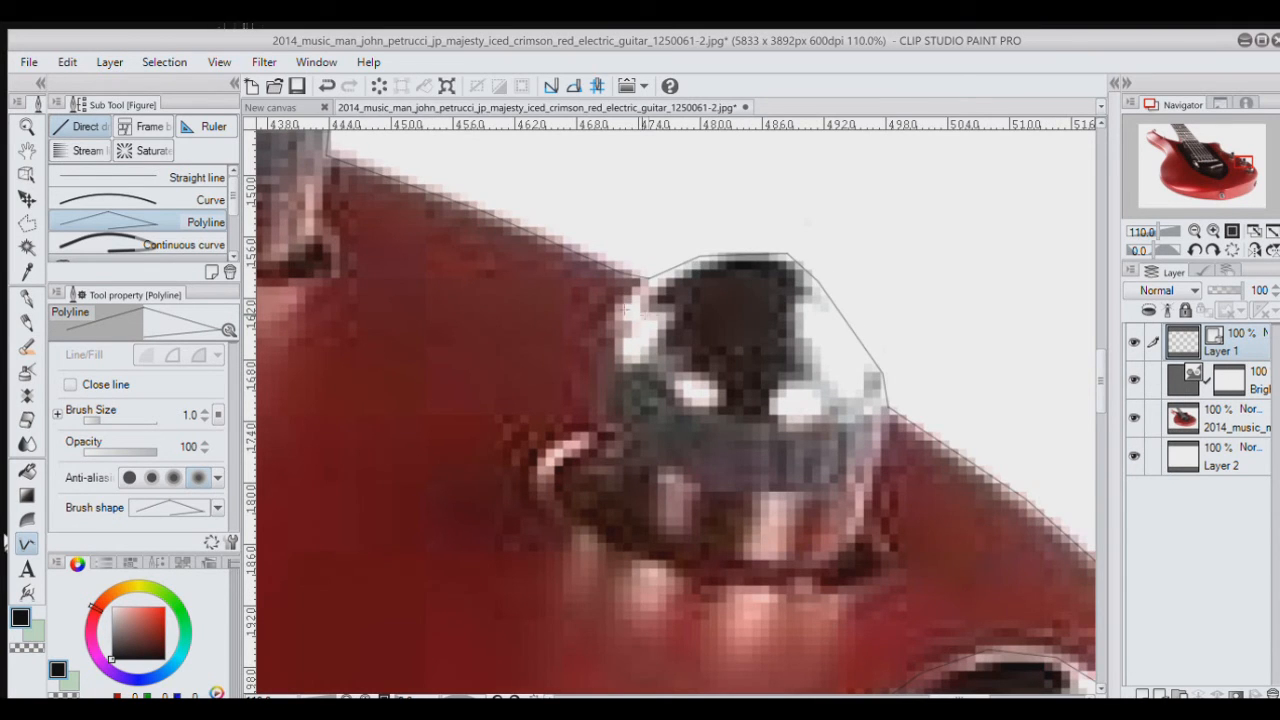
{"action": "scroll", "coordinate": [626, 307], "scroll_direction": "up", "scroll_amount": 4}
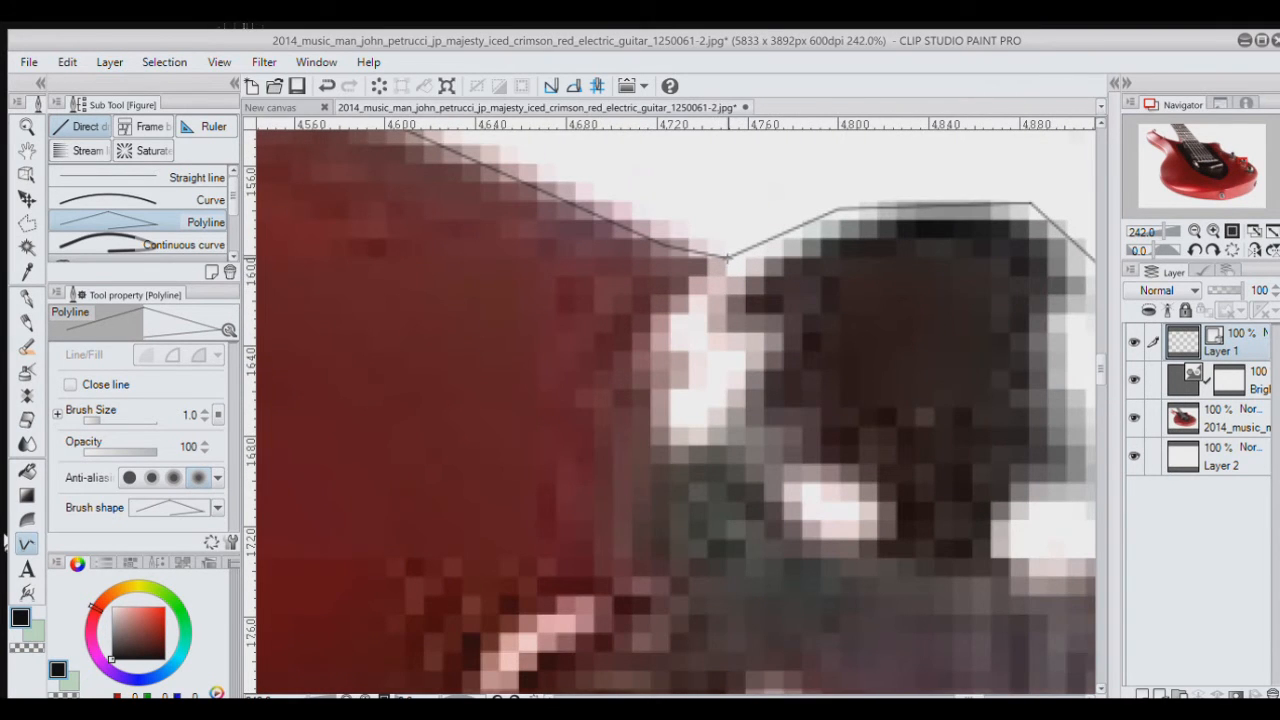
{"action": "scroll", "coordinate": [728, 257], "scroll_direction": "up", "scroll_amount": 5}
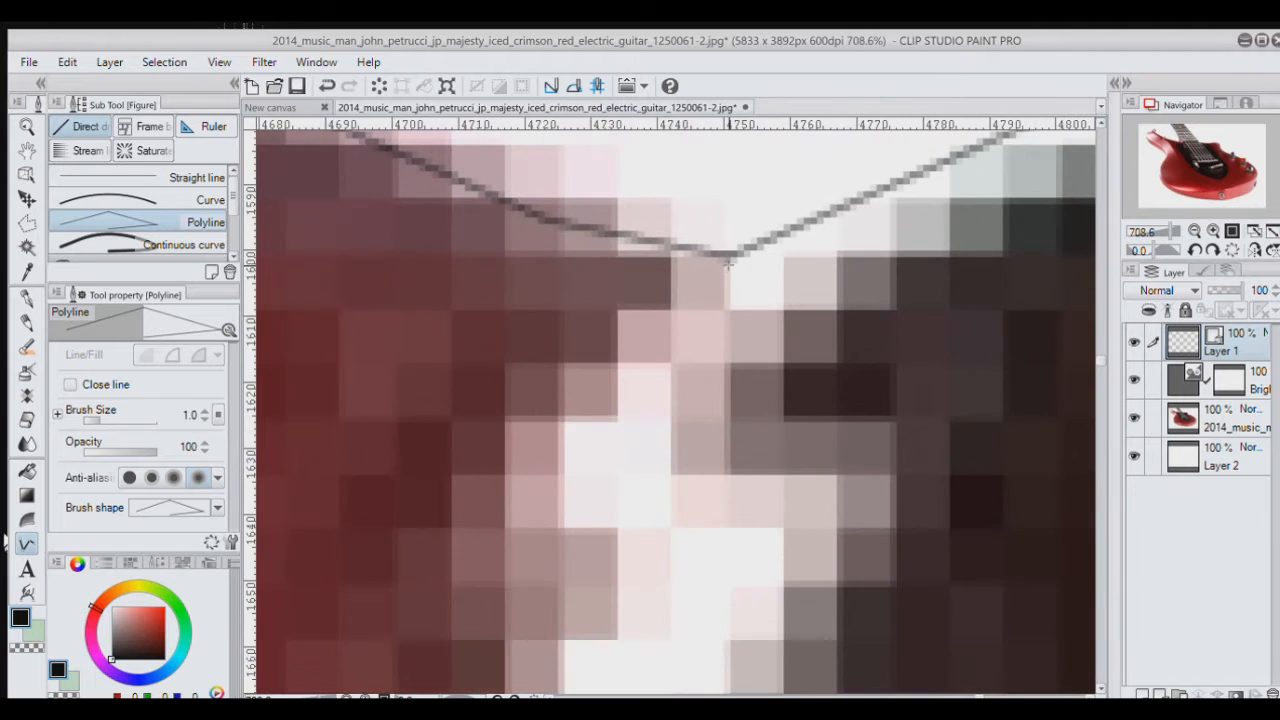
{"action": "scroll", "coordinate": [727, 258], "scroll_direction": "down", "scroll_amount": 6}
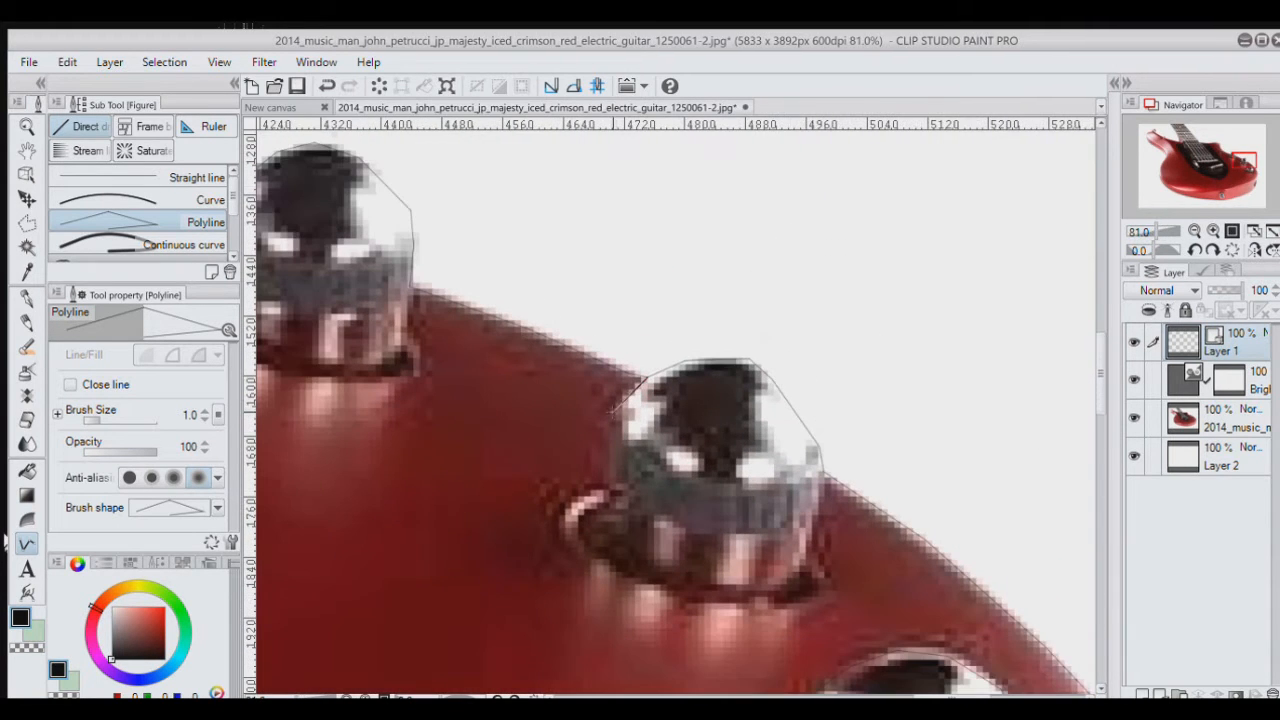
{"action": "left_click", "coordinate": [597, 423]}
{"action": "left_click", "coordinate": [598, 531]}
{"action": "left_click", "coordinate": [646, 574]}
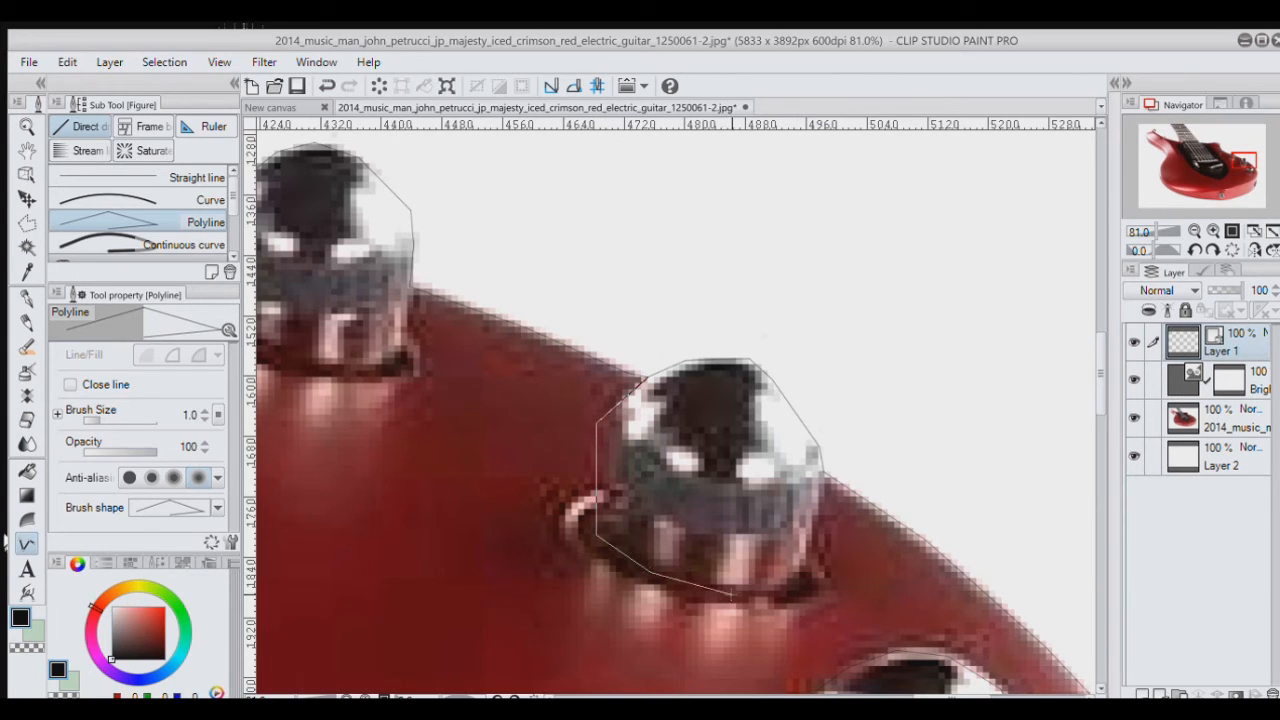
{"action": "left_click", "coordinate": [768, 592]}
{"action": "left_click", "coordinate": [805, 582]}
{"action": "scroll", "coordinate": [822, 478], "scroll_direction": "up", "scroll_amount": 6}
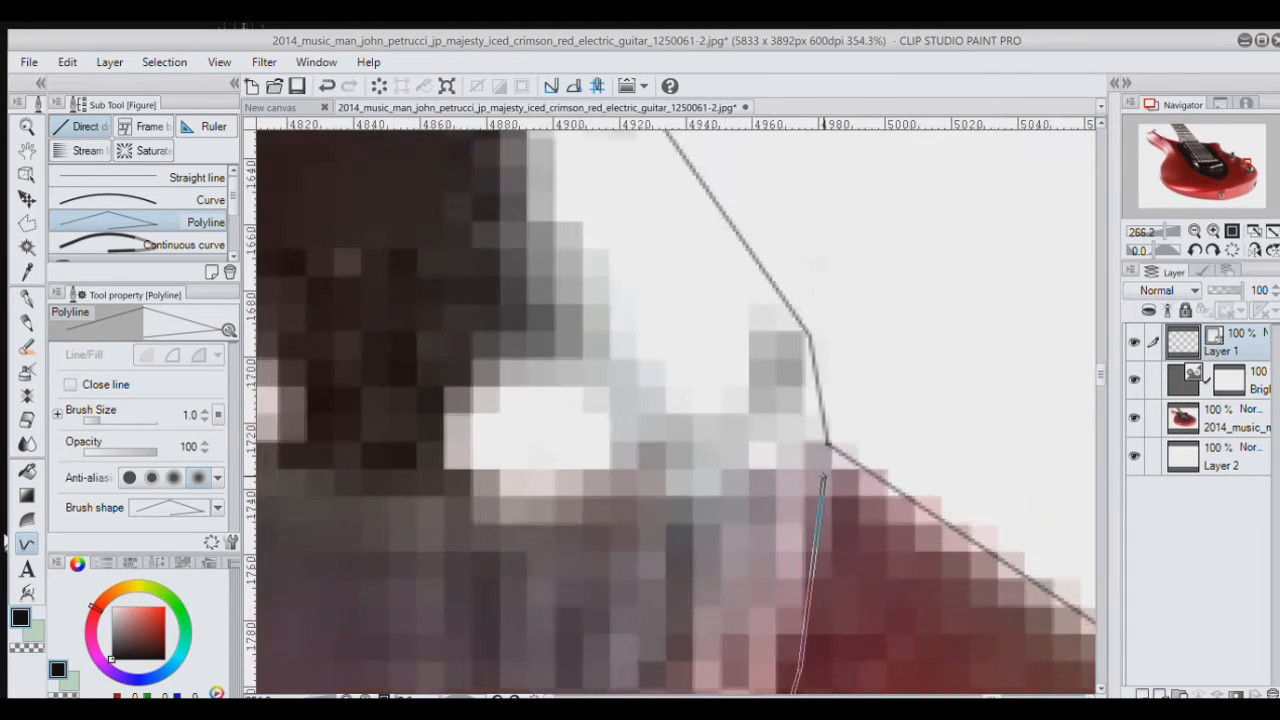
{"action": "scroll", "coordinate": [822, 478], "scroll_direction": "up", "scroll_amount": 2}
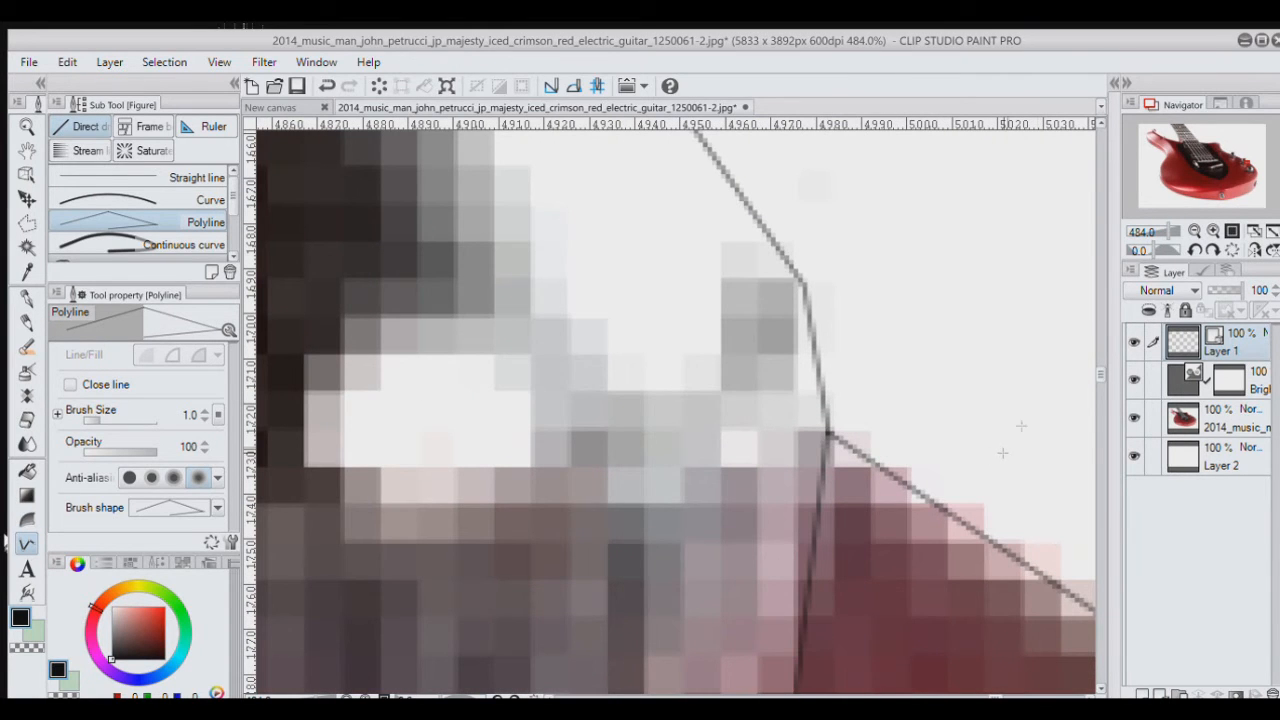
Step: Trace the lower edge of the middle knob's dome with a polyline from its left corner to its right corner
{"action": "left_click", "coordinate": [1270, 231]}
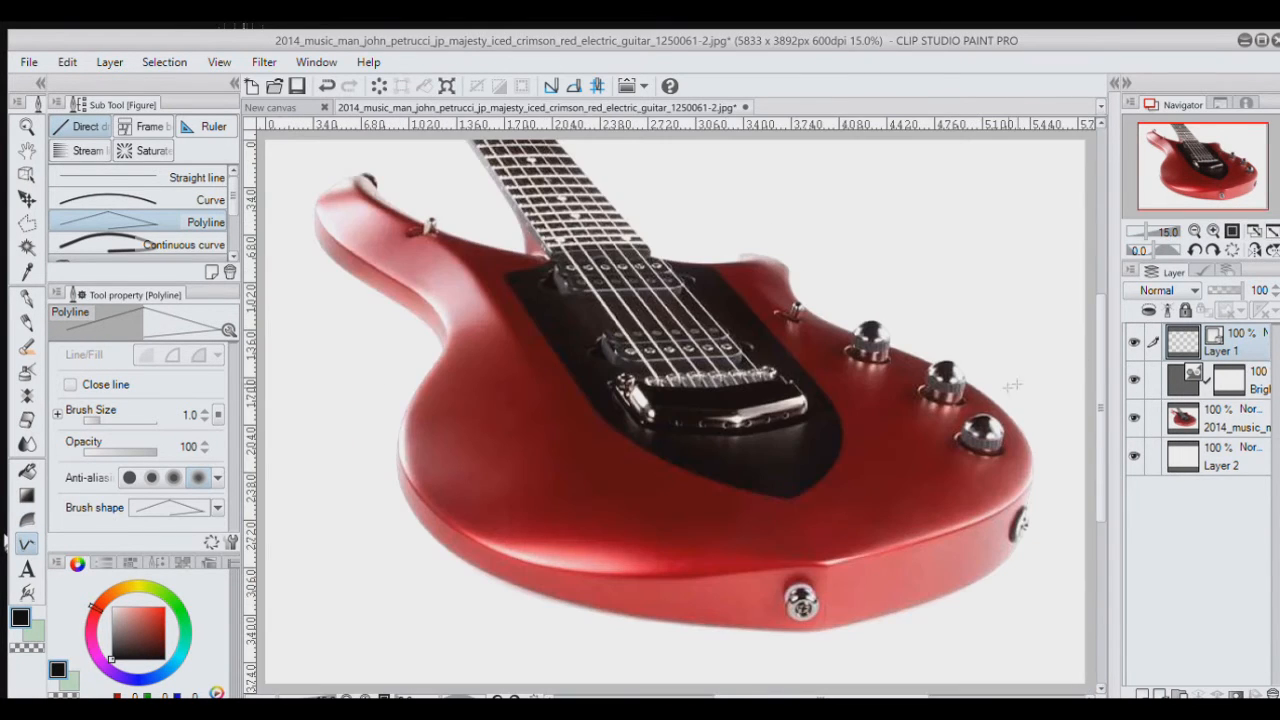
{"action": "scroll", "coordinate": [998, 394], "scroll_direction": "up", "scroll_amount": 8}
{"action": "scroll", "coordinate": [878, 390], "scroll_direction": "up", "scroll_amount": 2}
{"action": "left_click", "coordinate": [576, 322]}
{"action": "left_click", "coordinate": [664, 397]}
{"action": "left_click", "coordinate": [757, 424]}
{"action": "left_click", "coordinate": [862, 424]}
{"action": "left_click", "coordinate": [952, 404]}
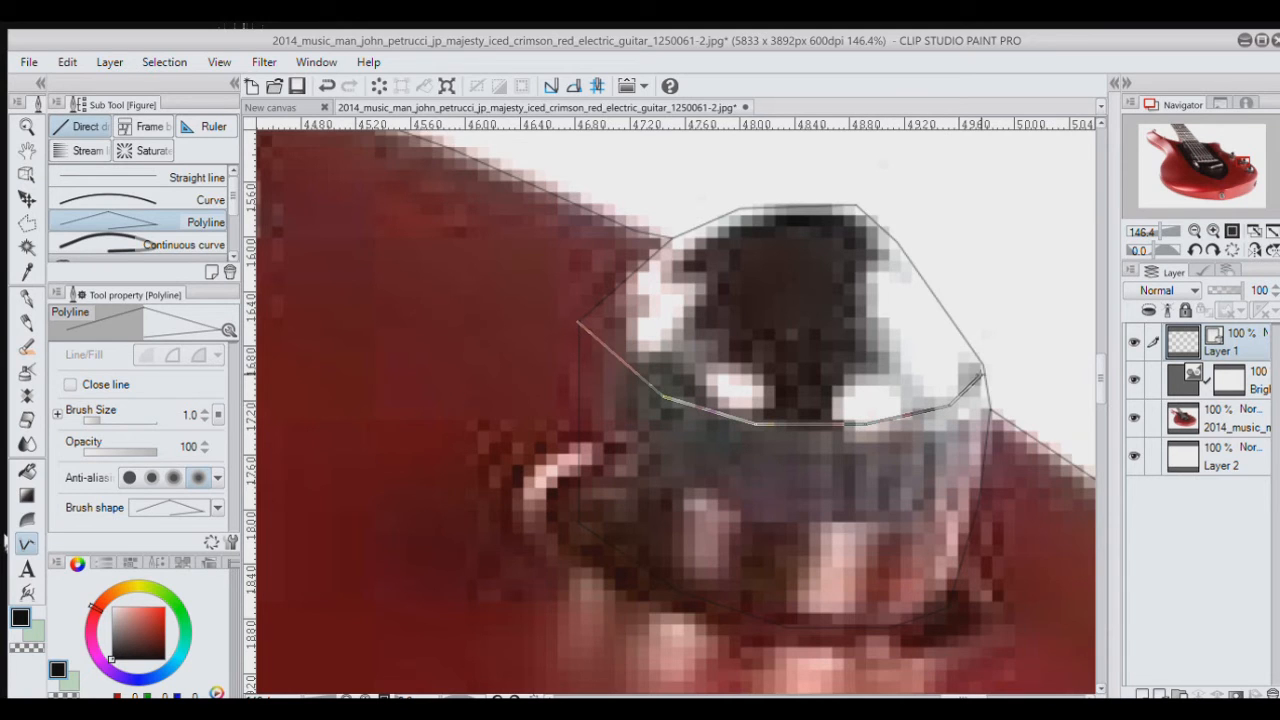
{"action": "double_click", "coordinate": [983, 371]}
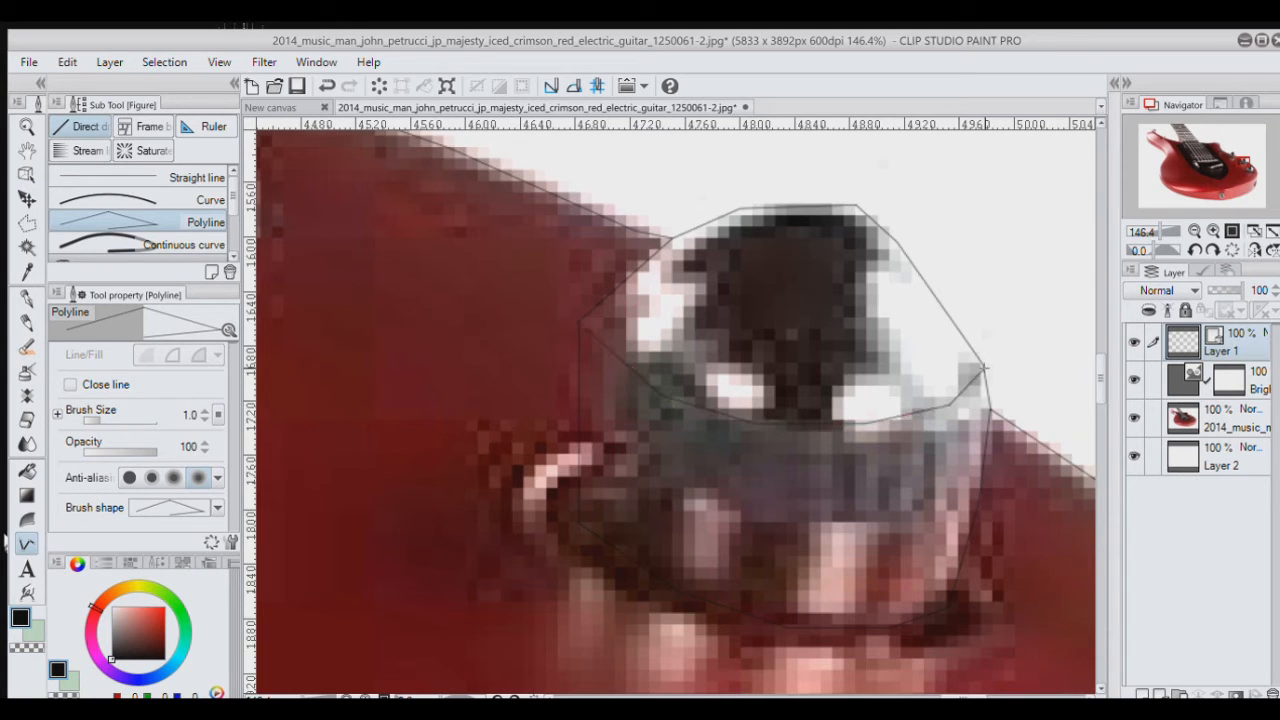
Step: Trace the lower edge of the middle knob's ribbed grip with a polyline from its left side to its right side
{"action": "left_click", "coordinate": [576, 435]}
{"action": "left_click", "coordinate": [697, 502]}
{"action": "left_click", "coordinate": [820, 523]}
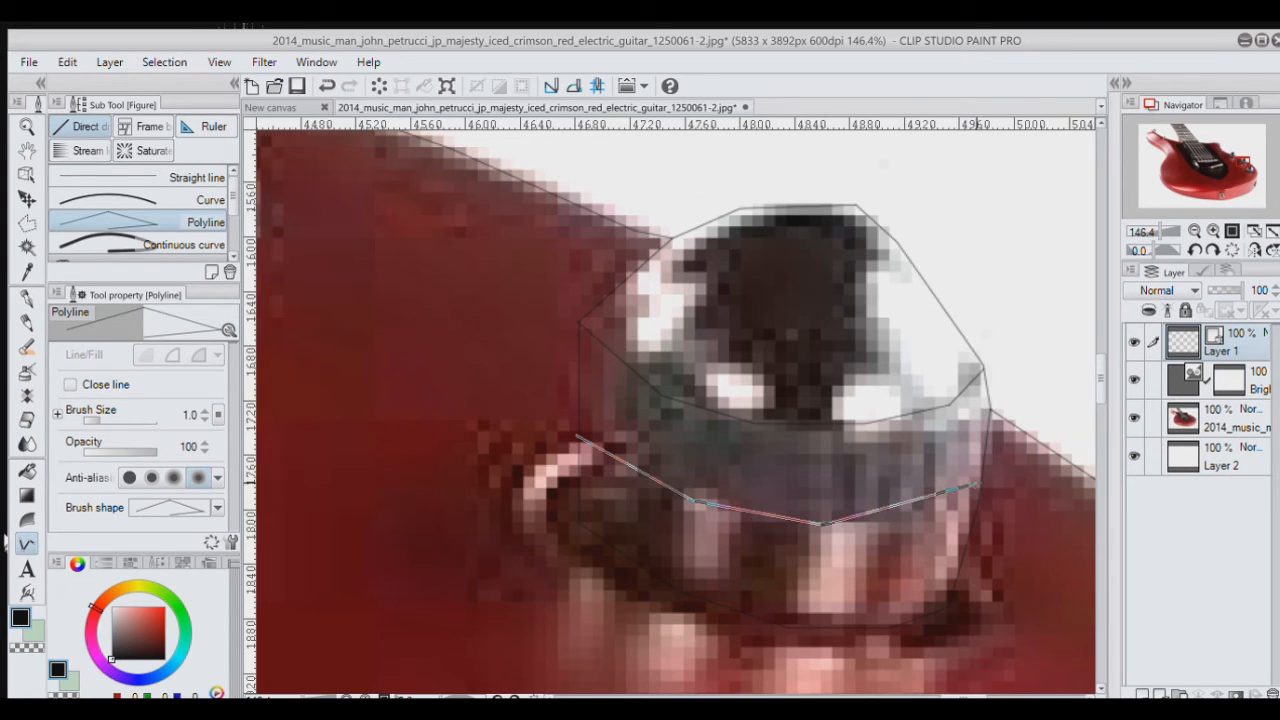
{"action": "left_click", "coordinate": [945, 522]}
{"action": "scroll", "coordinate": [950, 510], "scroll_direction": "up", "scroll_amount": 6}
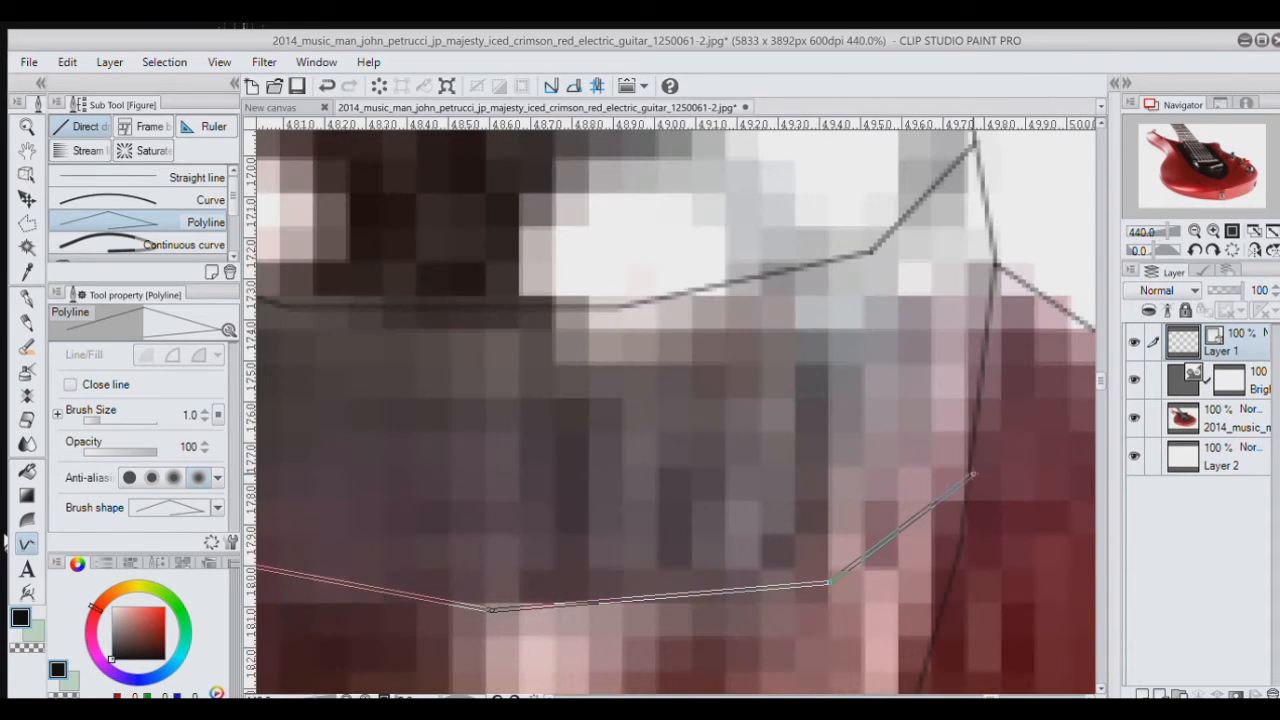
{"action": "double_click", "coordinate": [968, 473]}
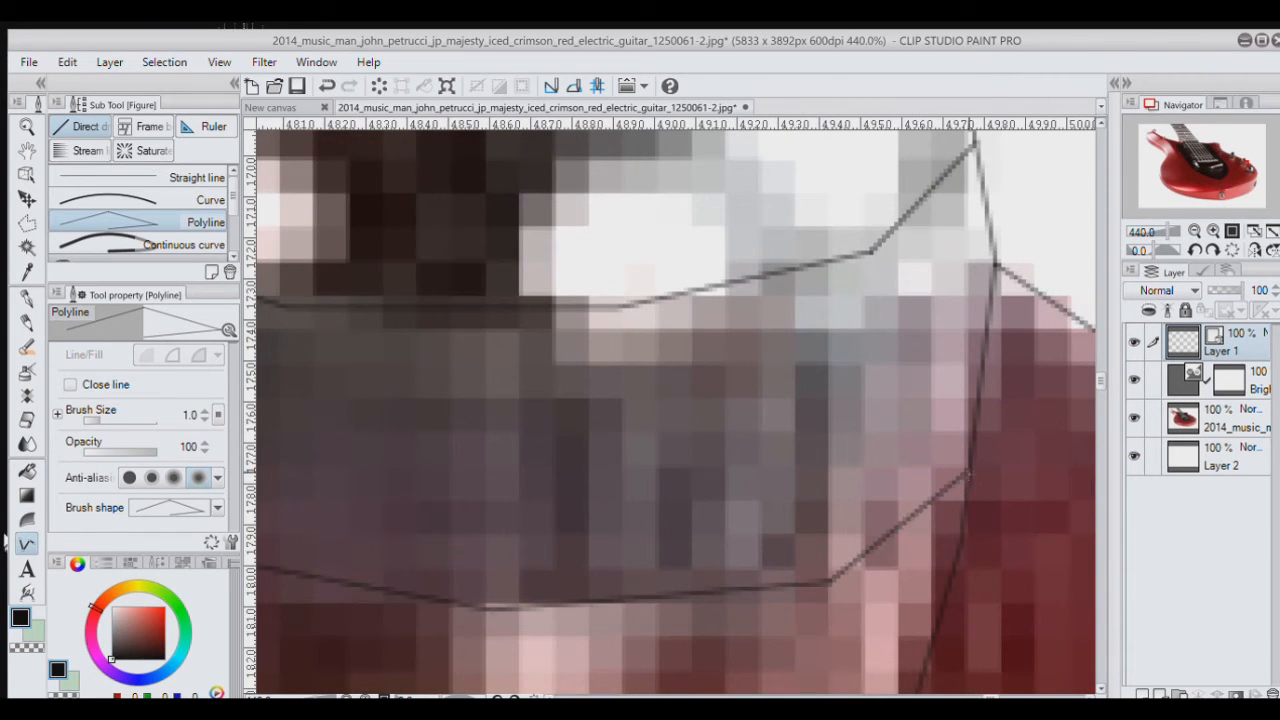
Step: Hide the photo layer to check the middle and lowest knob lines, then show the photo again
{"action": "left_click", "coordinate": [1272, 233]}
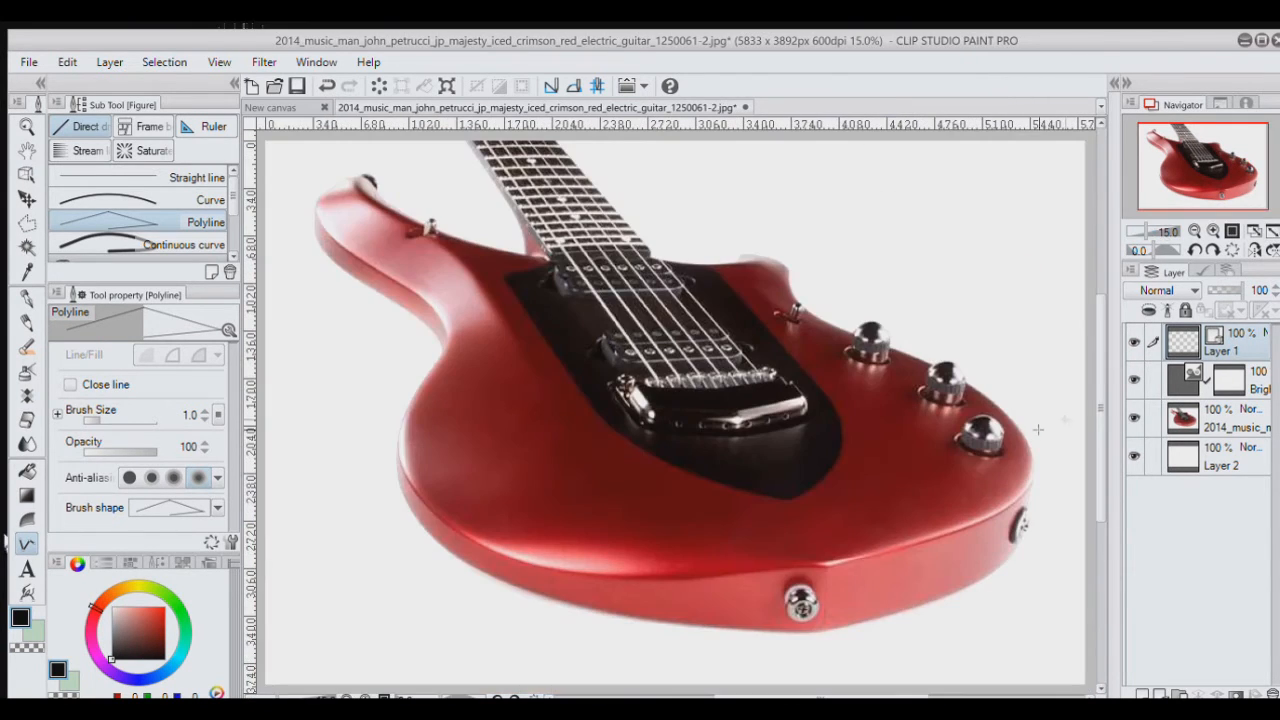
{"action": "left_click", "coordinate": [1134, 418]}
{"action": "scroll", "coordinate": [1040, 383], "scroll_direction": "up", "scroll_amount": 3}
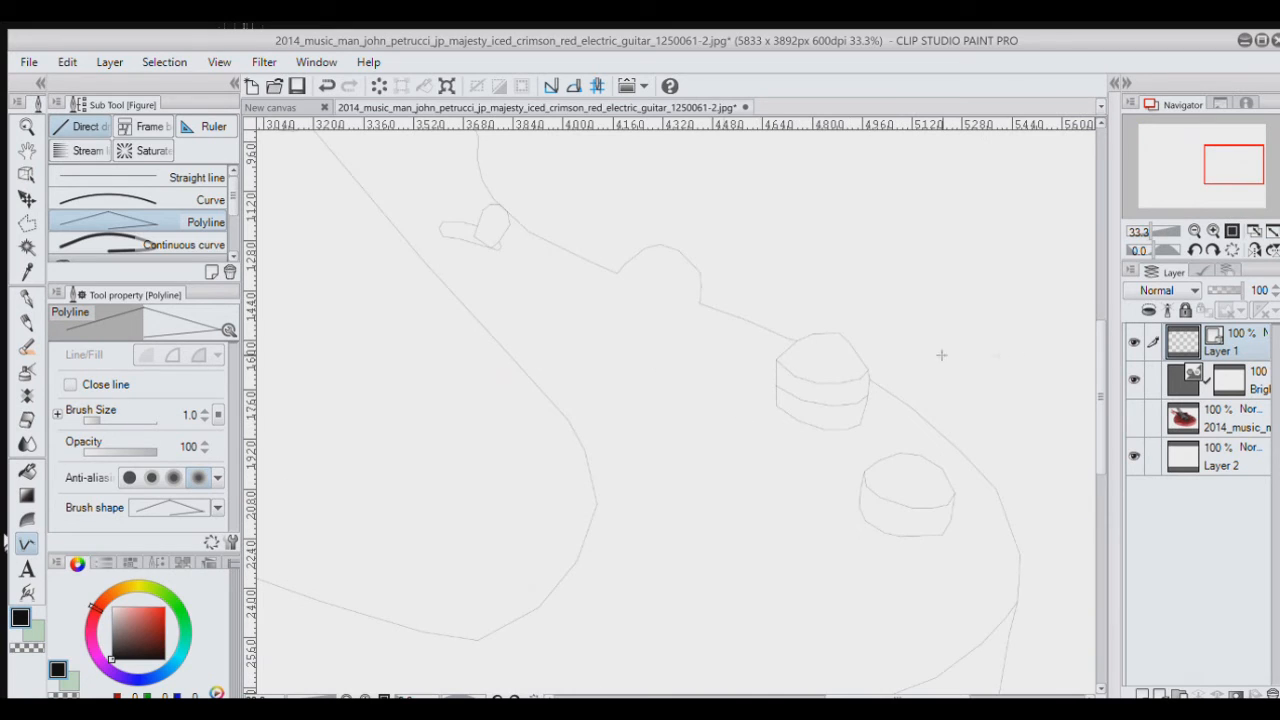
{"action": "left_click", "coordinate": [1134, 418]}
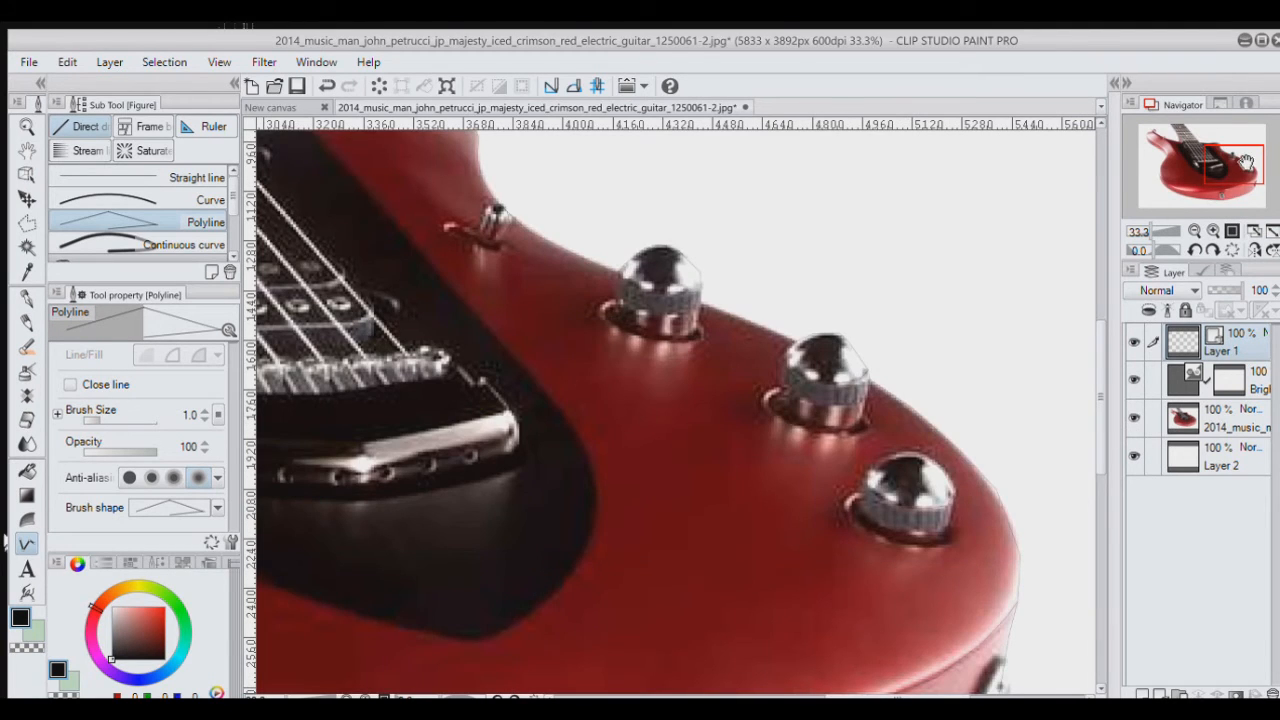
Step: Complete the upper knob's outline with a polyline from the body edge down its left side, along its base and up its right side
{"action": "left_click_drag", "start_coordinate": [1245, 162], "coordinate": [1236, 155]}
{"action": "scroll", "coordinate": [785, 383], "scroll_direction": "up", "scroll_amount": 3}
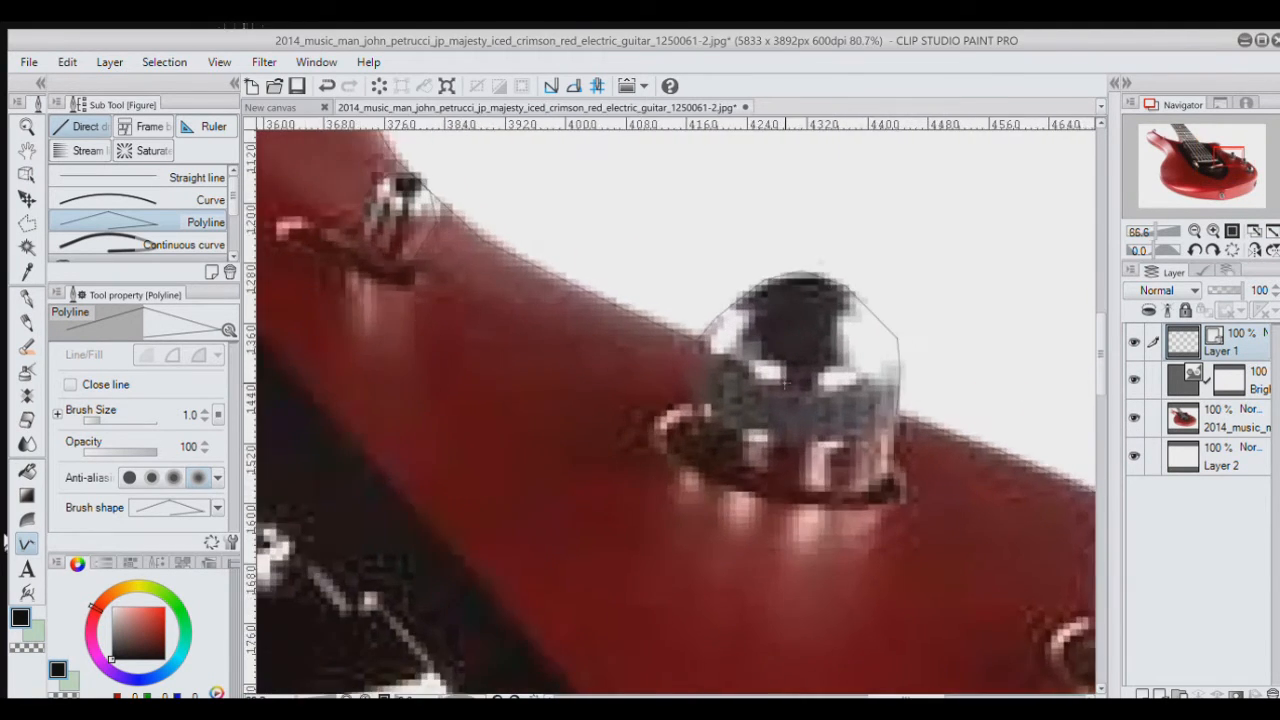
{"action": "scroll", "coordinate": [785, 383], "scroll_direction": "up", "scroll_amount": 2}
{"action": "scroll", "coordinate": [624, 318], "scroll_direction": "up", "scroll_amount": 2}
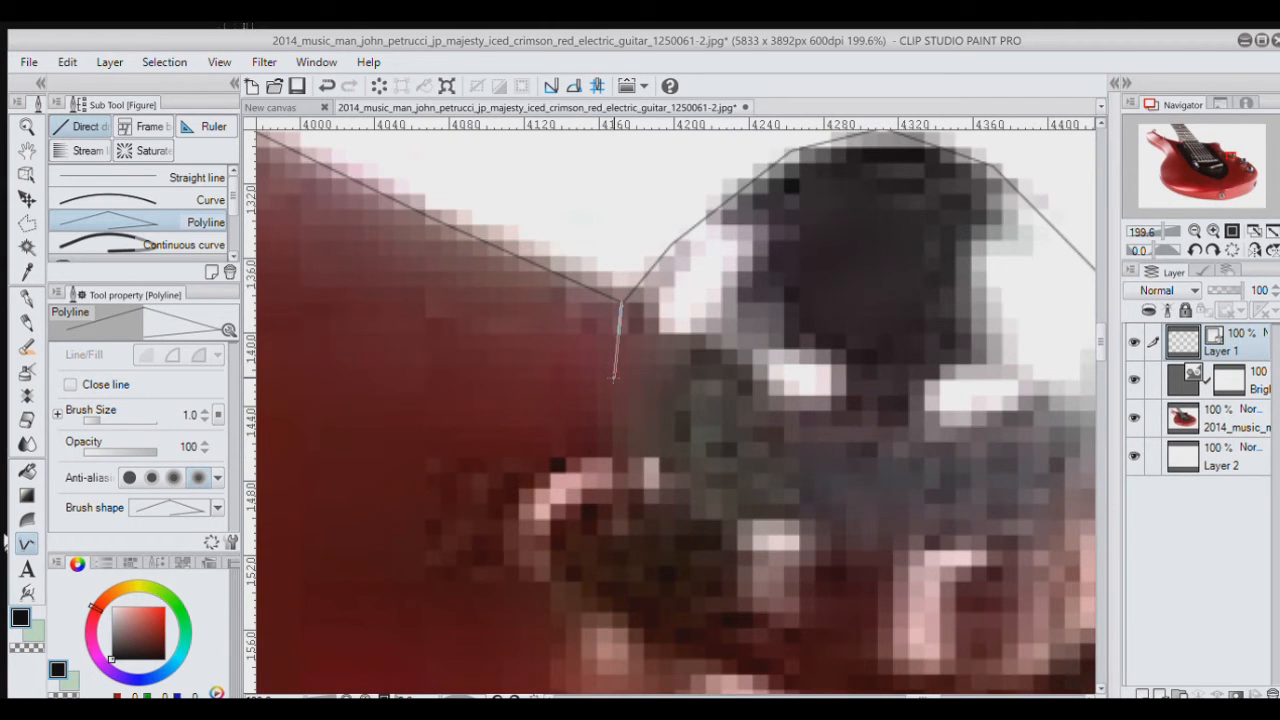
{"action": "left_click", "coordinate": [612, 557]}
{"action": "scroll", "coordinate": [612, 557], "scroll_direction": "down", "scroll_amount": 3}
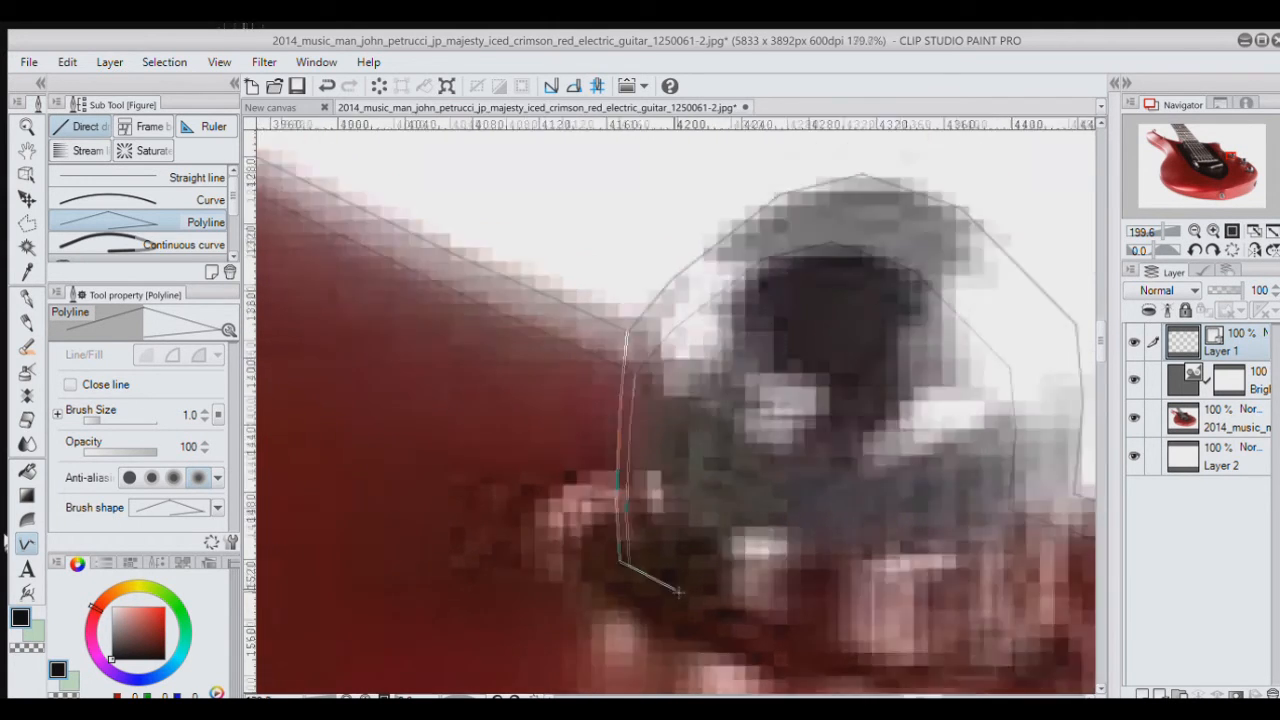
{"action": "left_click", "coordinate": [790, 644]}
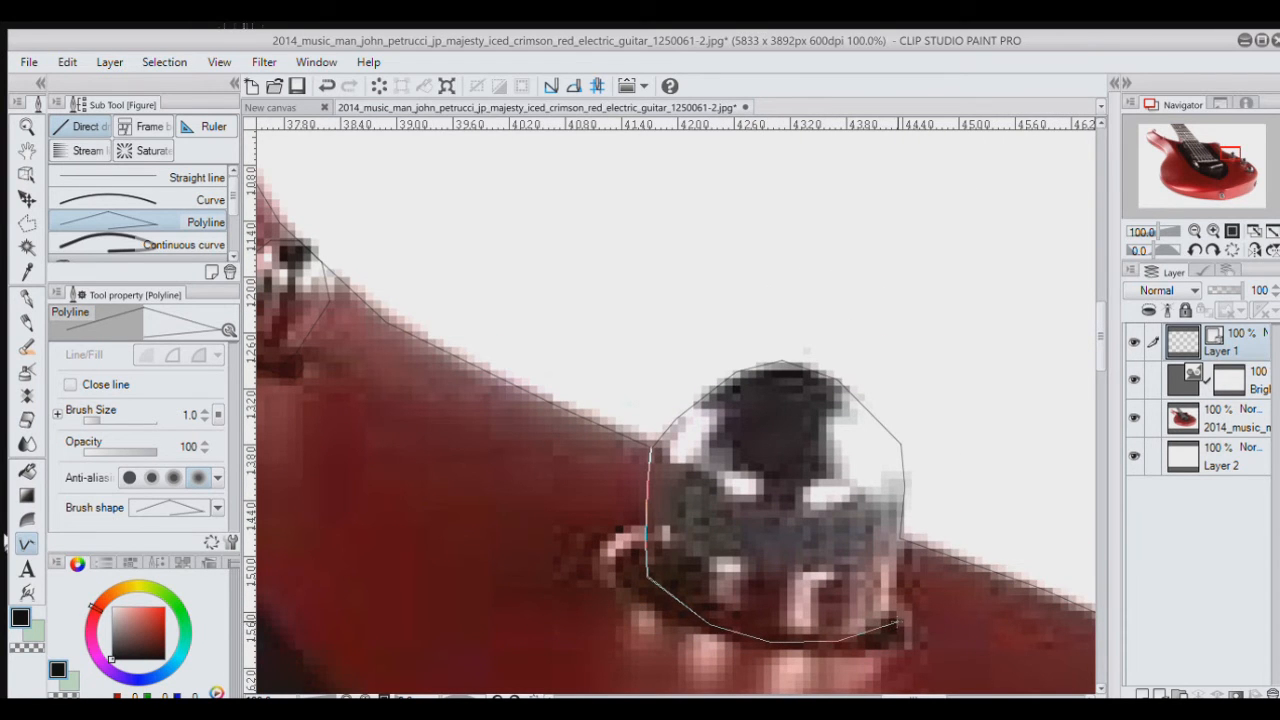
{"action": "scroll", "coordinate": [898, 624], "scroll_direction": "up", "scroll_amount": 6}
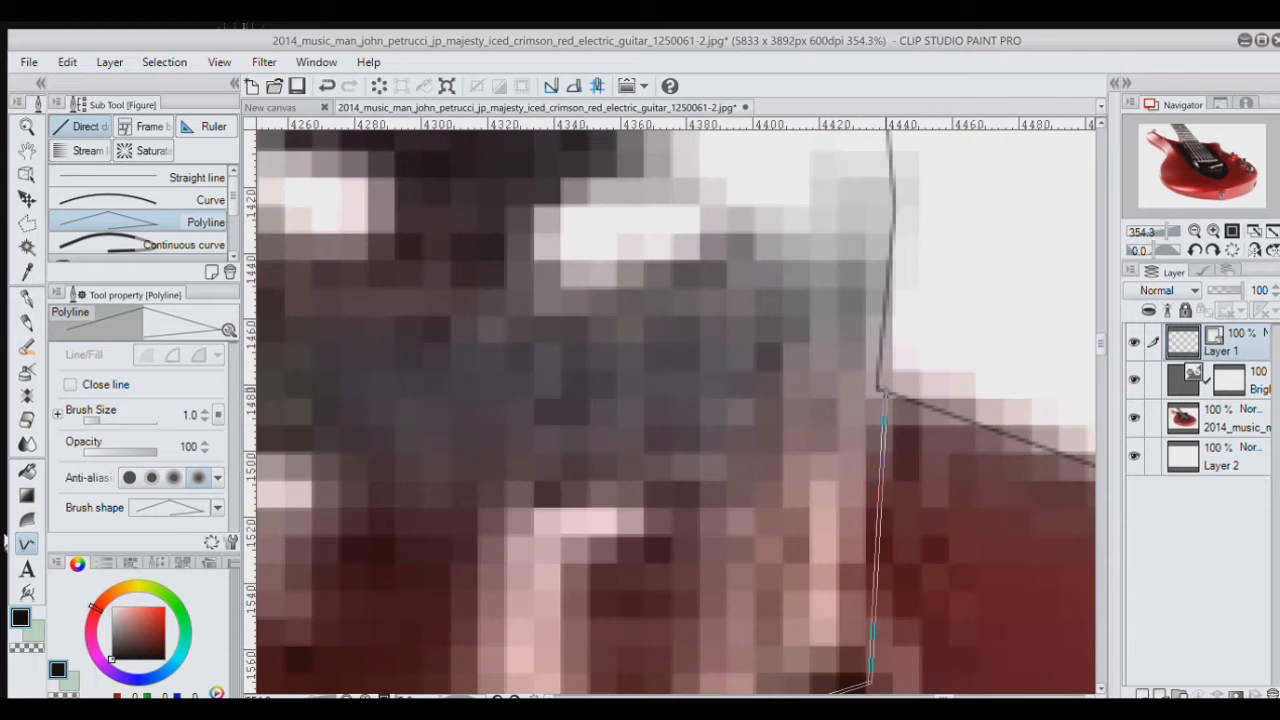
{"action": "double_click", "coordinate": [869, 684]}
Step: Trace the lower edge of the upper knob's dome with a polyline from its left corner to its right side
{"action": "left_click", "coordinate": [1271, 236]}
{"action": "scroll", "coordinate": [932, 332], "scroll_direction": "up", "scroll_amount": 2}
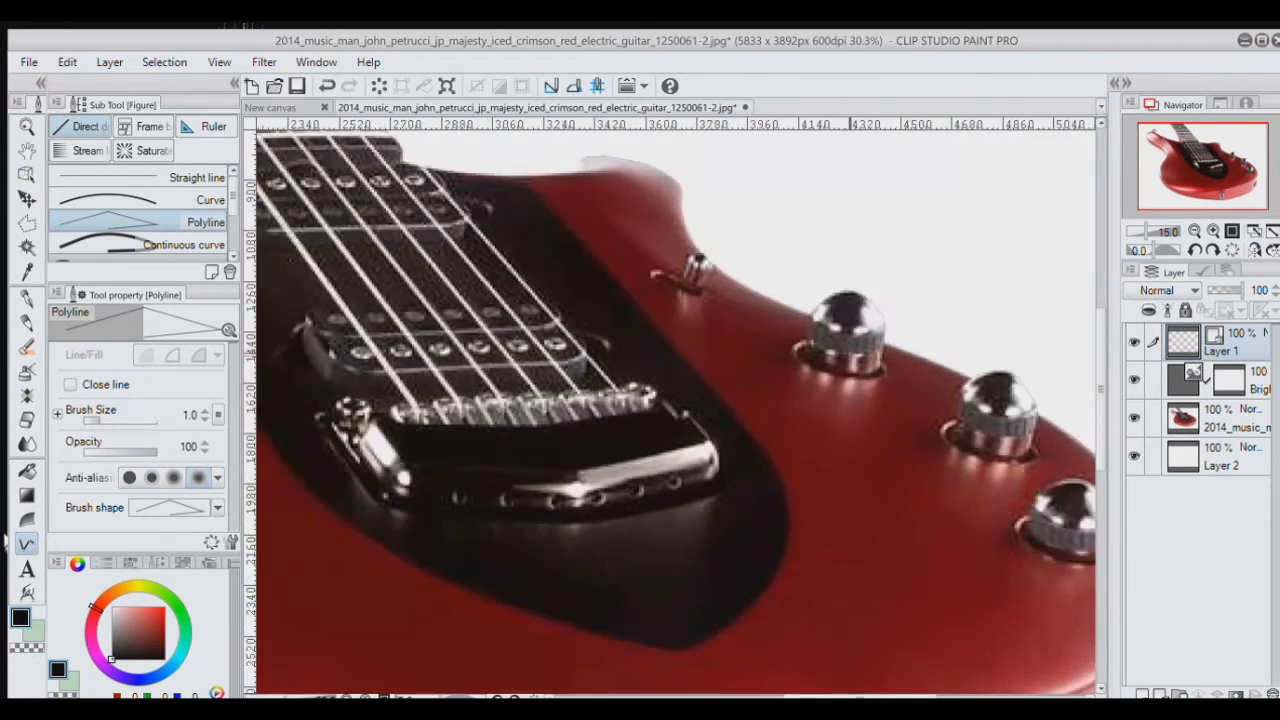
{"action": "scroll", "coordinate": [855, 328], "scroll_direction": "up", "scroll_amount": 5}
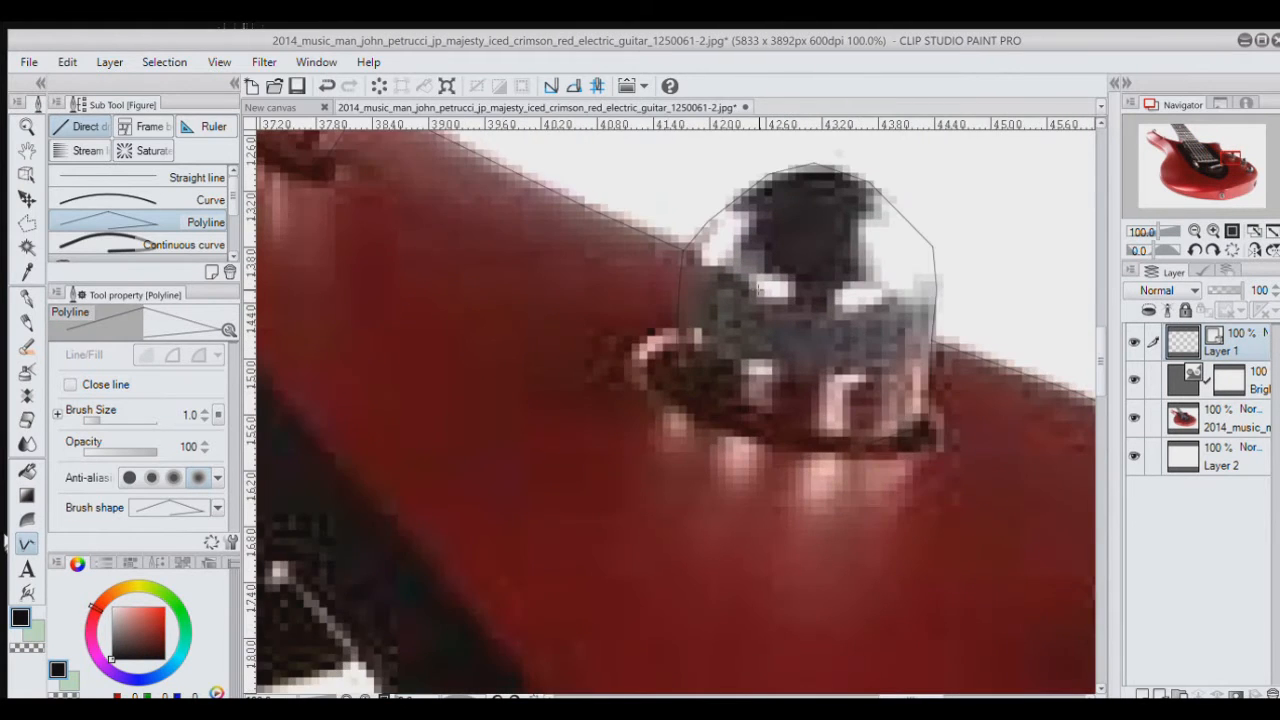
{"action": "scroll", "coordinate": [760, 285], "scroll_direction": "up", "scroll_amount": 4}
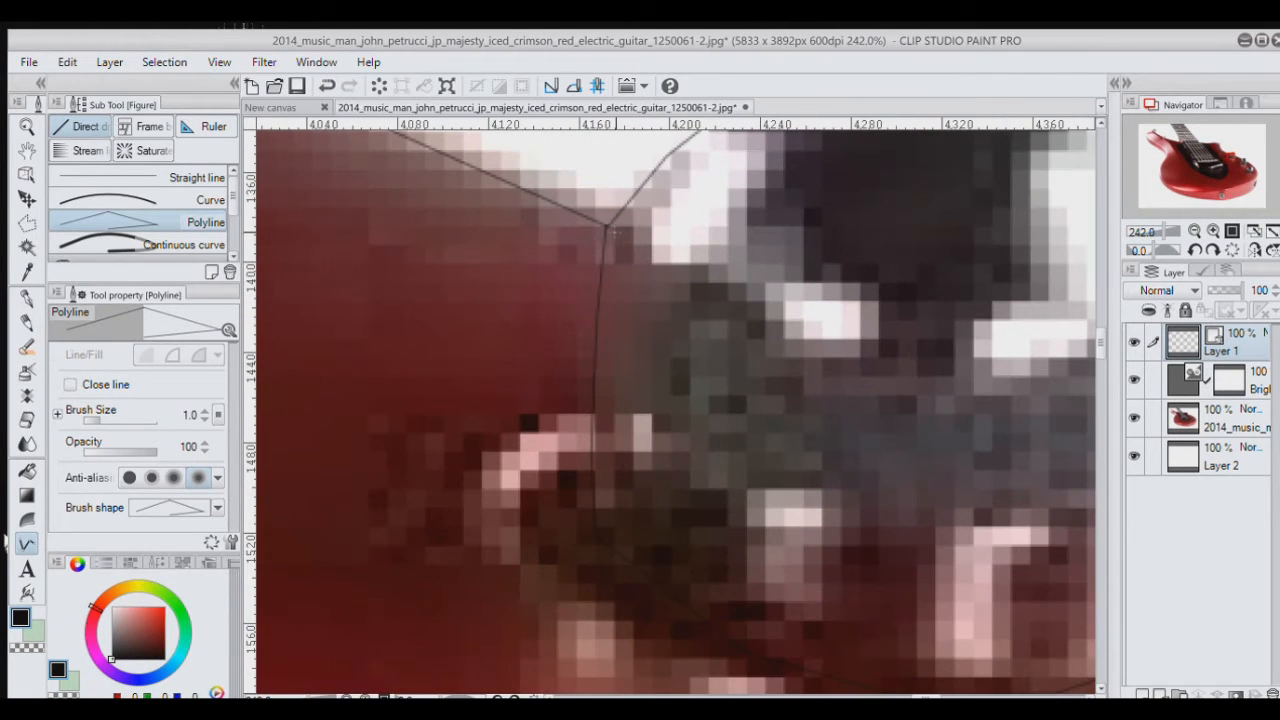
{"action": "left_click", "coordinate": [607, 231]}
{"action": "left_click", "coordinate": [725, 335]}
{"action": "left_click", "coordinate": [886, 387]}
{"action": "left_click", "coordinate": [953, 391]}
{"action": "left_click_drag", "start_coordinate": [992, 396], "coordinate": [670, 391]}
{"action": "left_click", "coordinate": [814, 360]}
{"action": "left_click", "coordinate": [874, 324]}
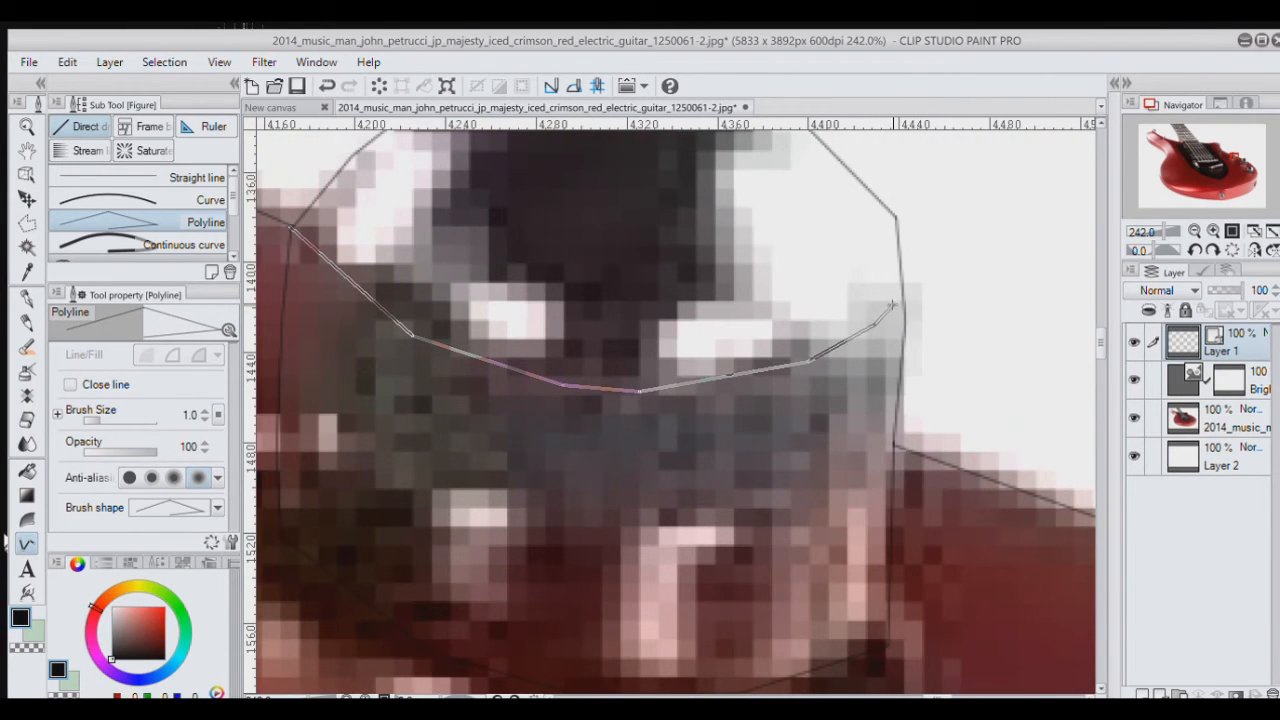
{"action": "key", "text": "BackSpace"}
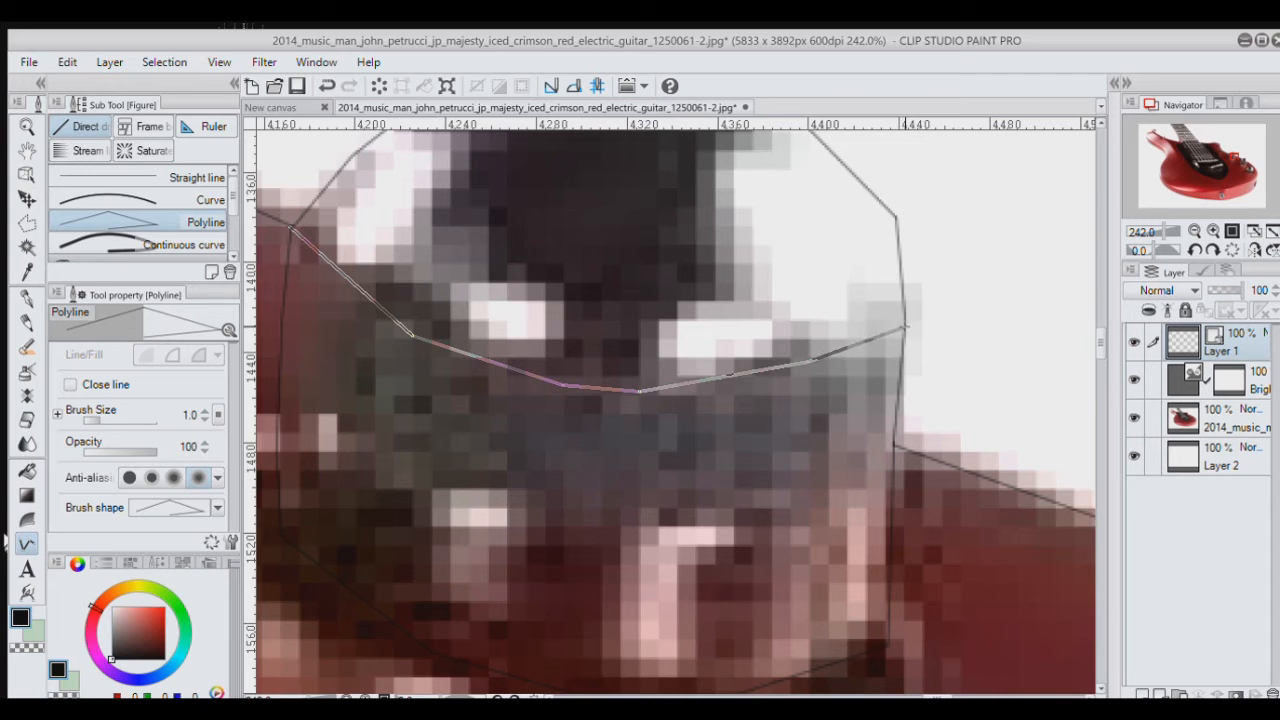
{"action": "double_click", "coordinate": [905, 326]}
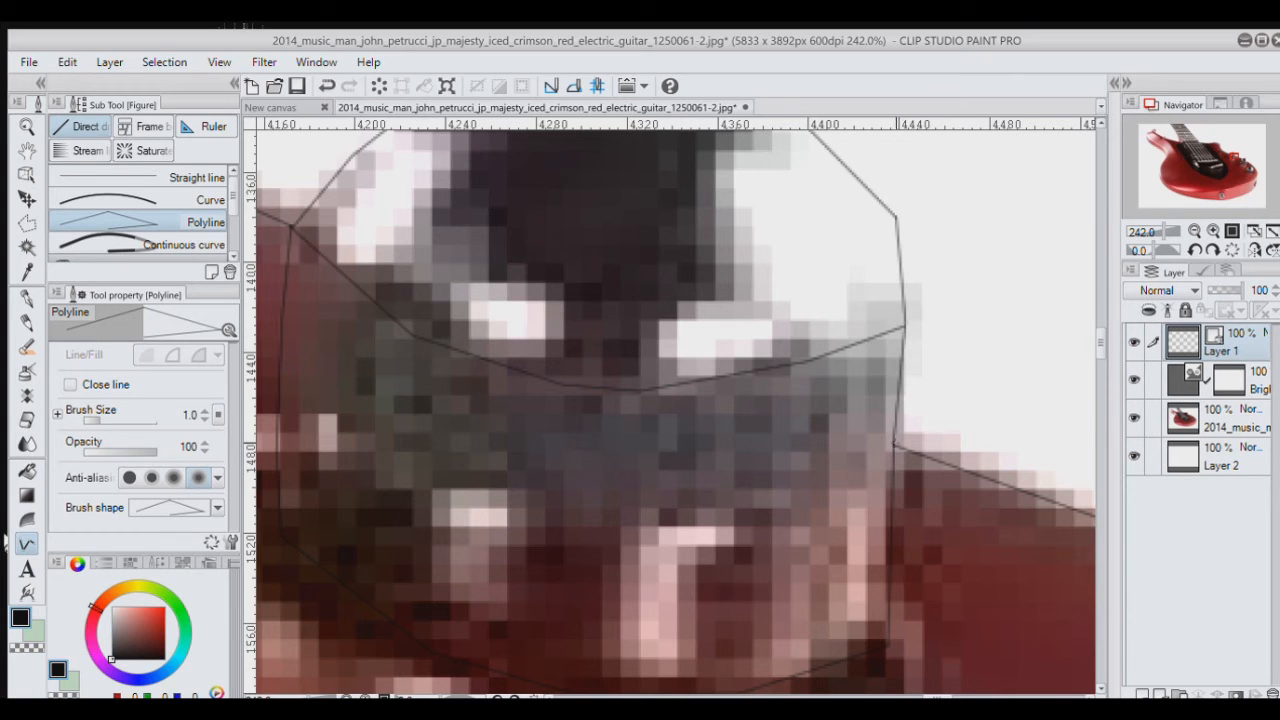
Step: Trace the lower edge of the upper knob's ribbed grip with a polyline from the right body edge to its left side
{"action": "left_click", "coordinate": [893, 446]}
{"action": "left_click", "coordinate": [735, 516]}
{"action": "left_click", "coordinate": [552, 520]}
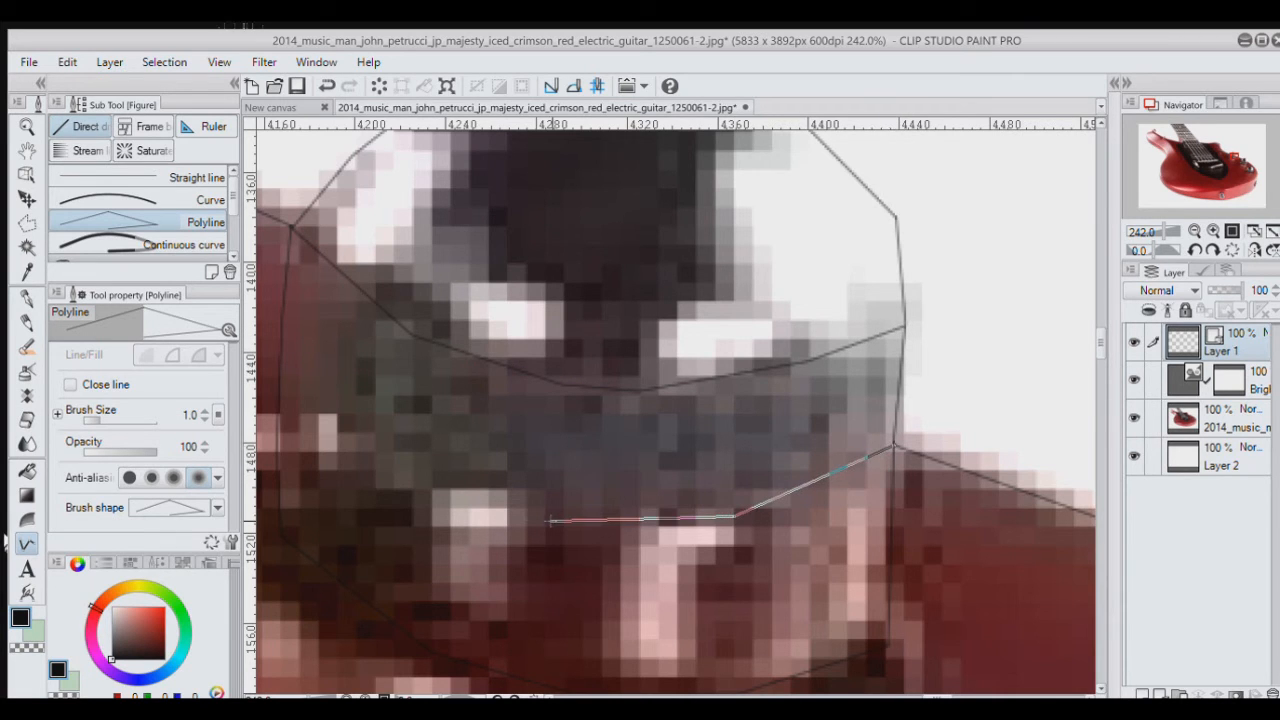
{"action": "left_click", "coordinate": [462, 494]}
{"action": "left_click", "coordinate": [352, 446]}
{"action": "left_click", "coordinate": [300, 397]}
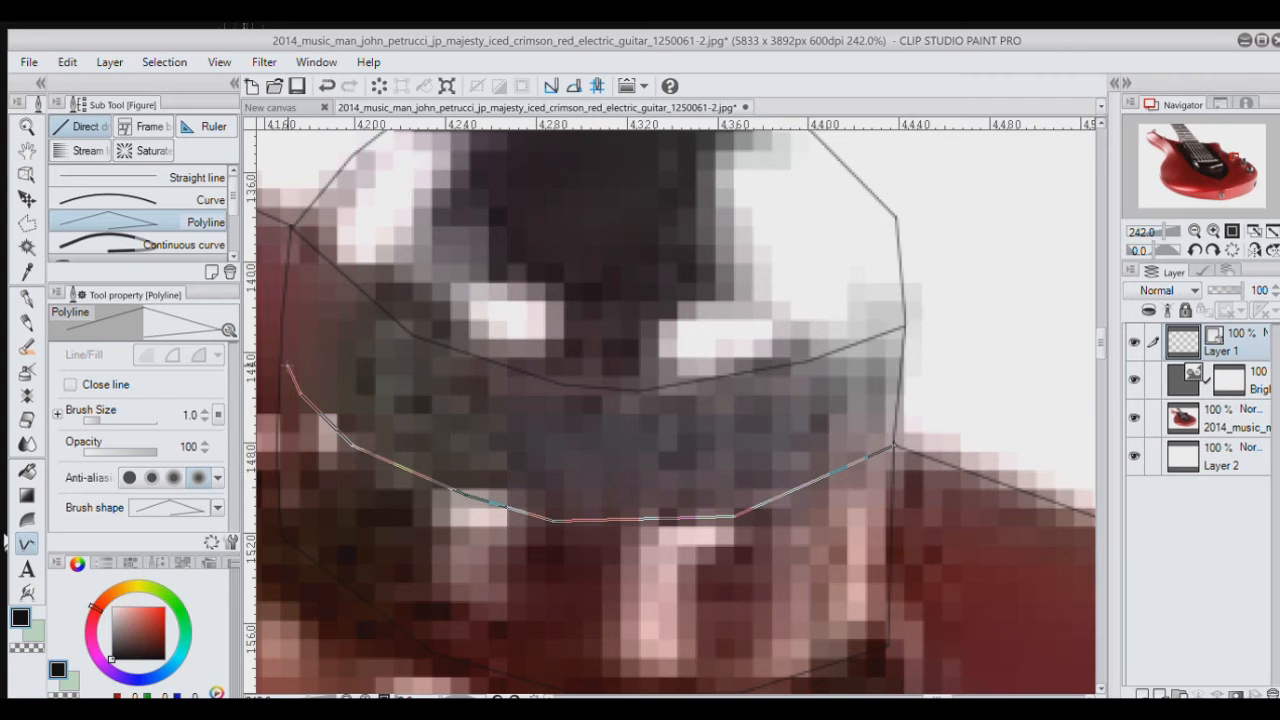
{"action": "double_click", "coordinate": [281, 356]}
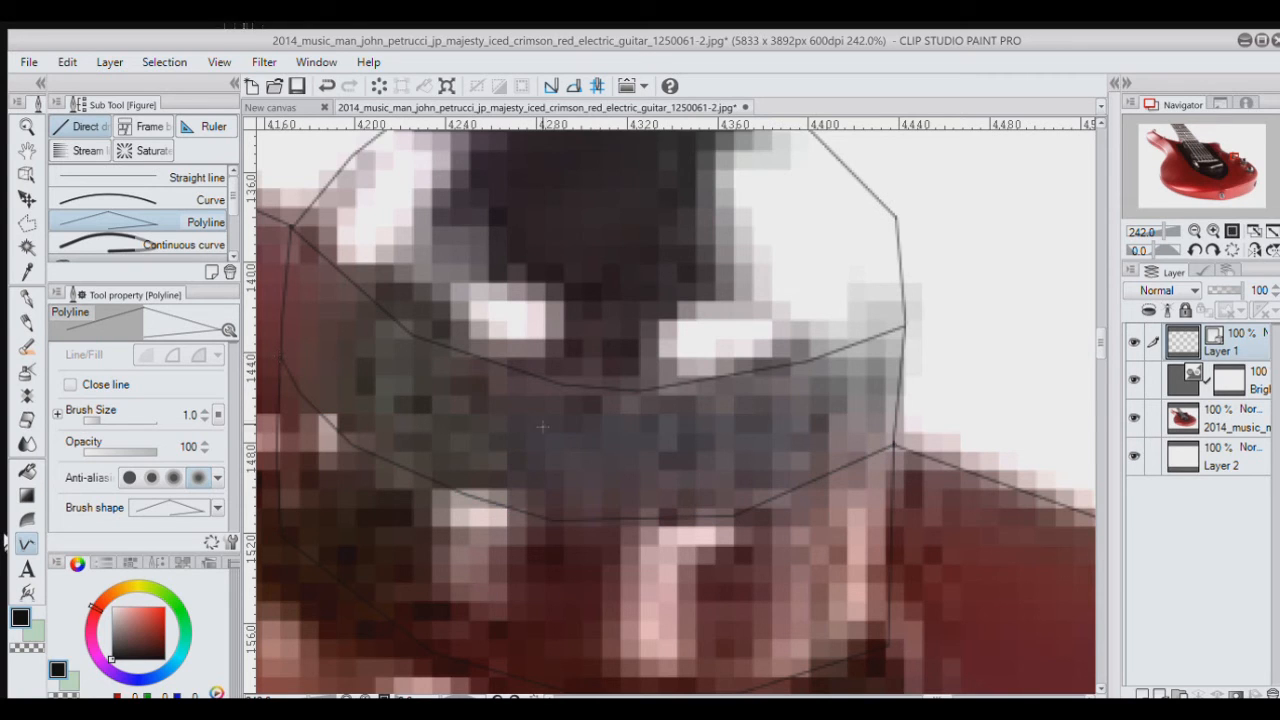
Step: Hide the photo layer to check the line drawing of the whole guitar with all three knobs, then show the photo again
{"action": "left_click", "coordinate": [1272, 229]}
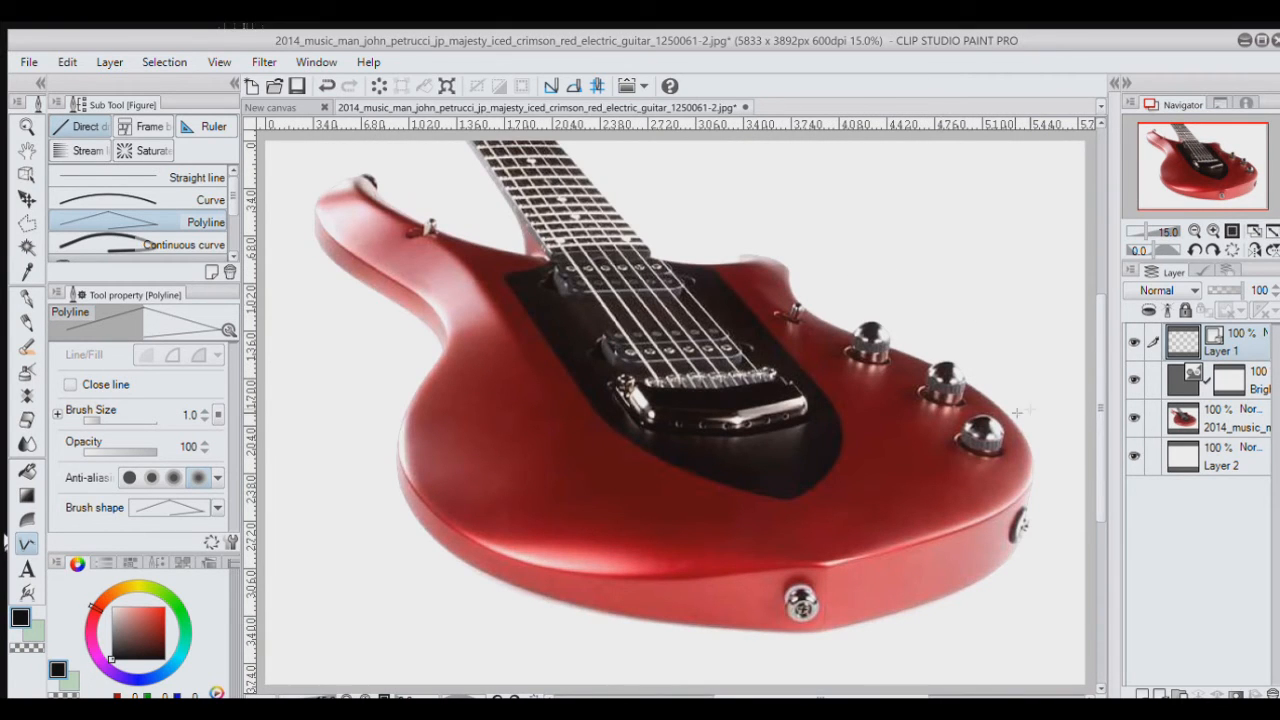
{"action": "left_click", "coordinate": [1133, 418]}
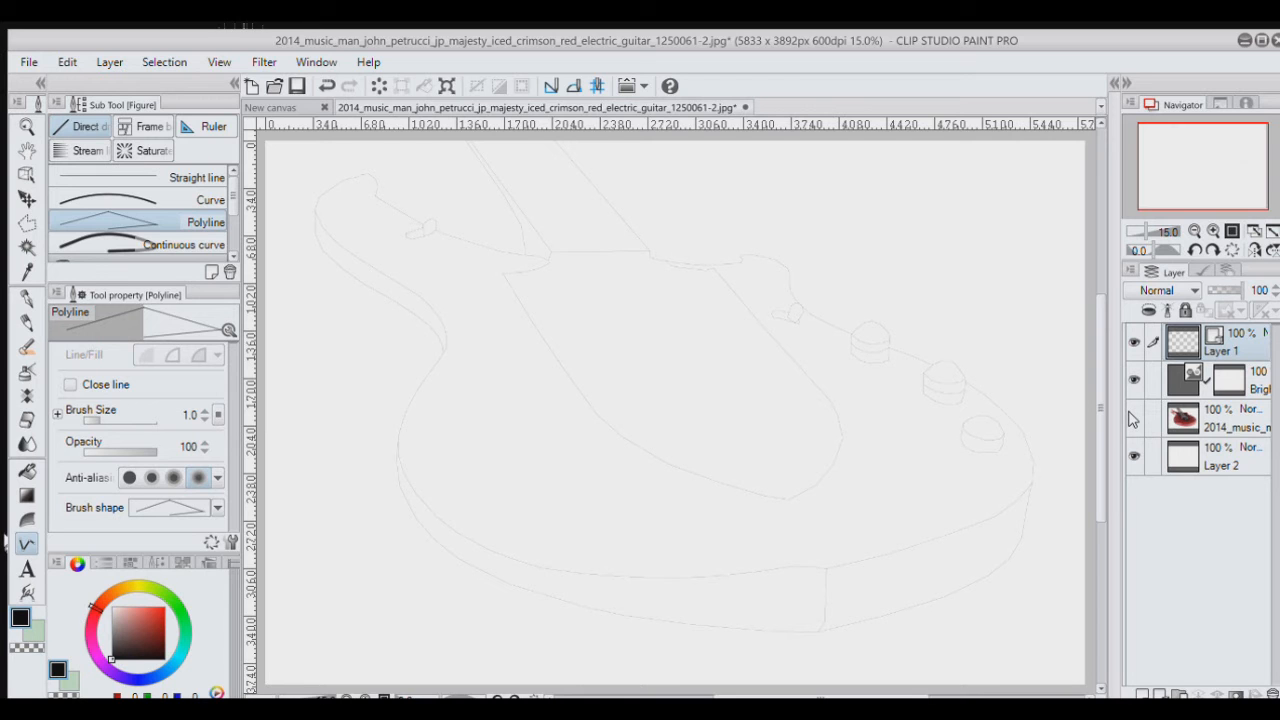
{"action": "left_click", "coordinate": [1133, 418]}
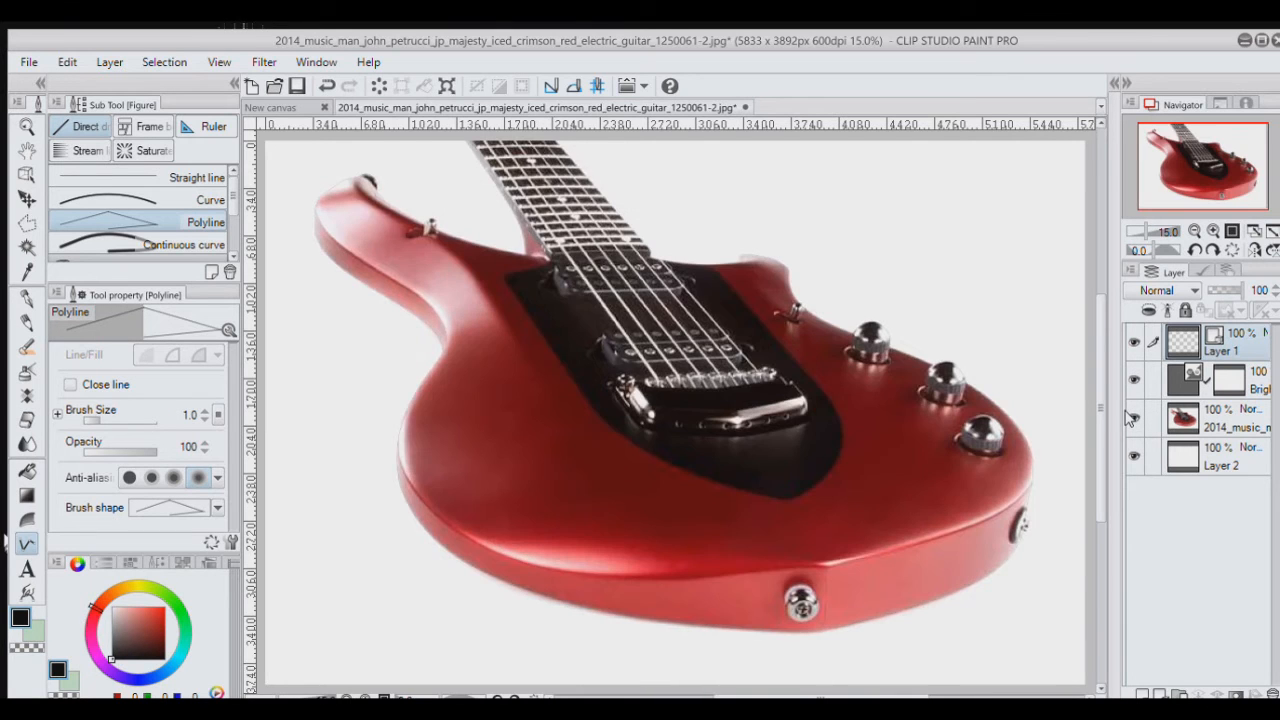
Step: Trace a closed polyline around the outer outline of the pickup nearest the neck
{"action": "scroll", "coordinate": [647, 263], "scroll_direction": "up", "scroll_amount": 6}
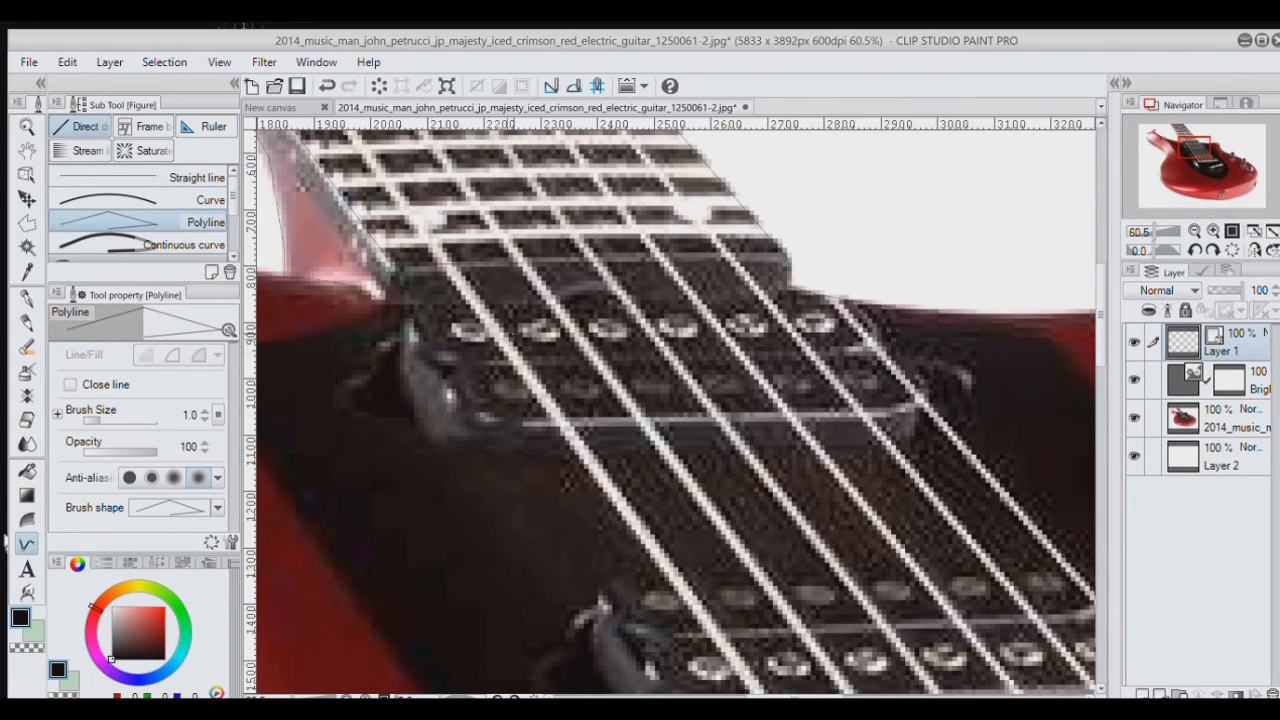
{"action": "scroll", "coordinate": [600, 280], "scroll_direction": "up", "scroll_amount": 1}
{"action": "left_click", "coordinate": [388, 398]}
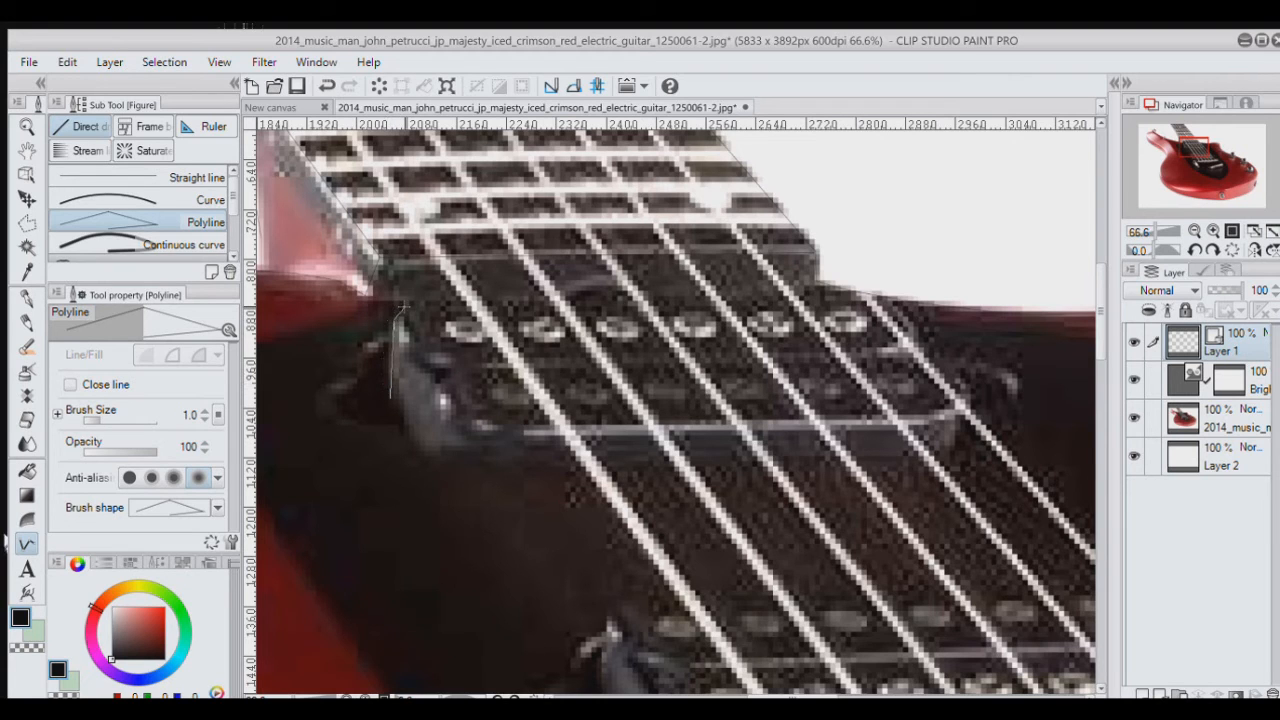
{"action": "left_click", "coordinate": [403, 307]}
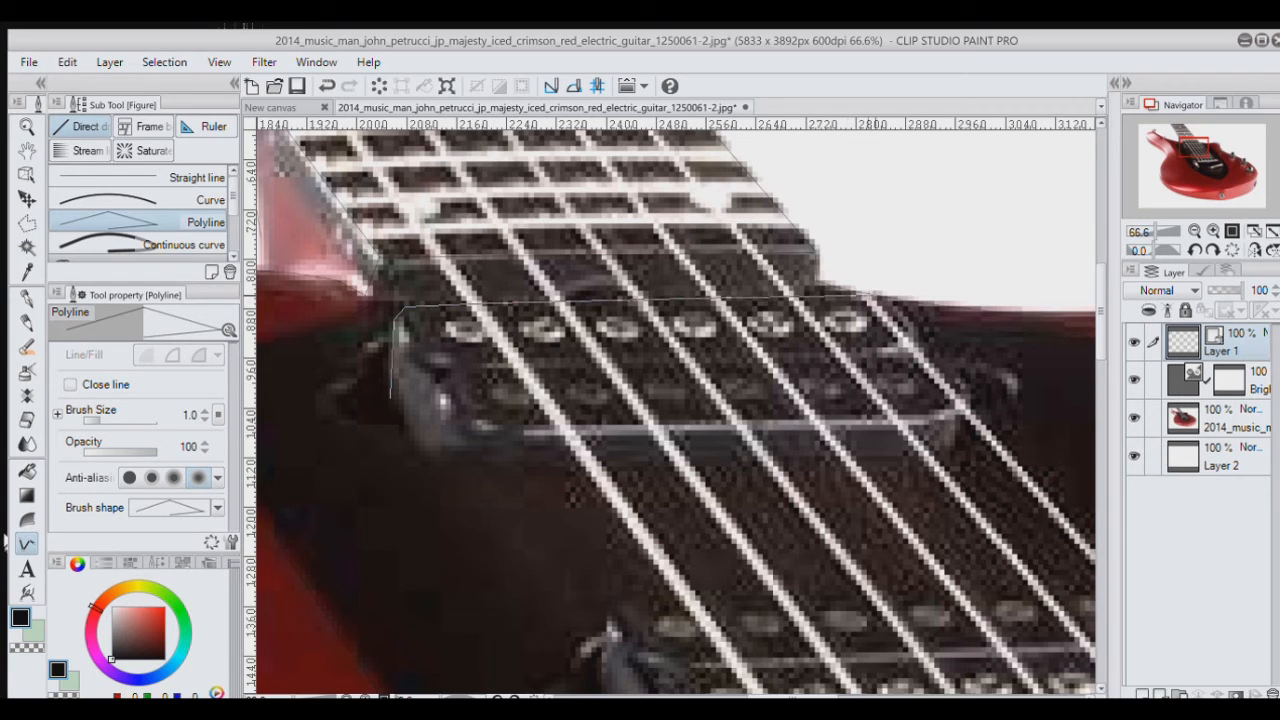
{"action": "left_click", "coordinate": [896, 300]}
{"action": "left_click", "coordinate": [964, 412]}
{"action": "left_click", "coordinate": [962, 450]}
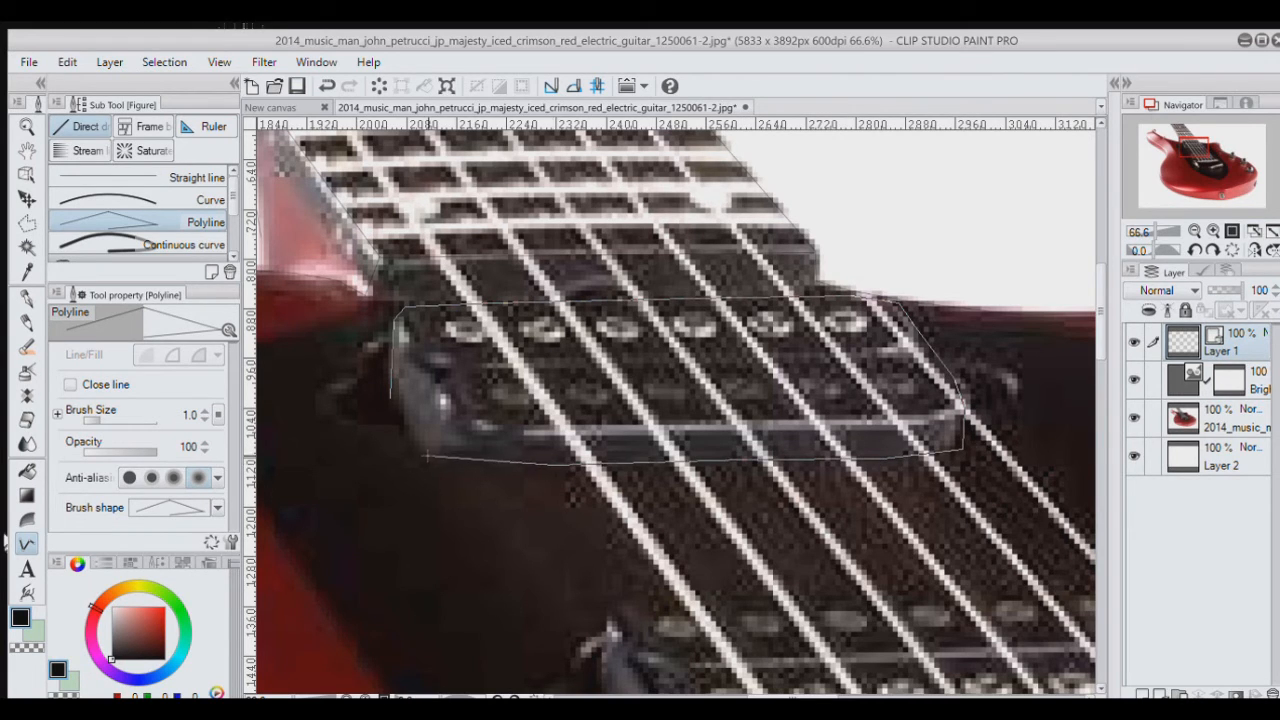
{"action": "left_click", "coordinate": [387, 403]}
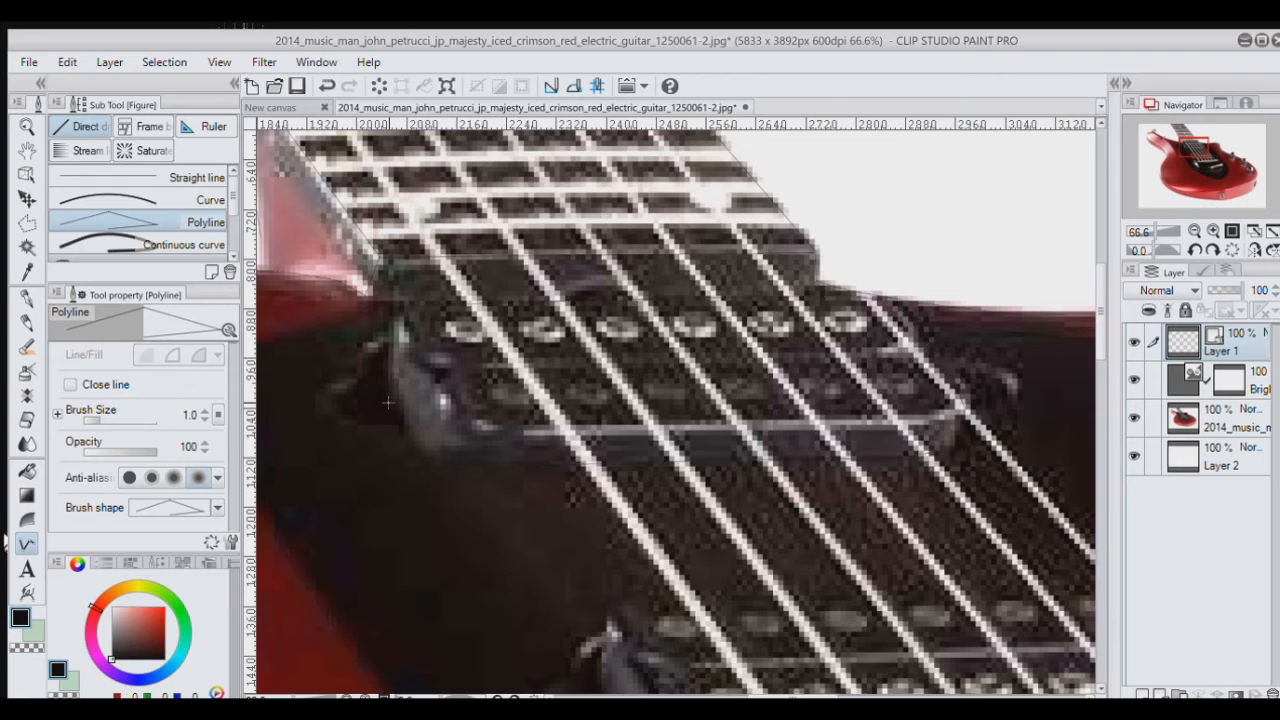
Step: Trace the edge between the neck pickup's top face and its sides with a polyline from the upper left corner to the right corner
{"action": "scroll", "coordinate": [402, 322], "scroll_direction": "up", "scroll_amount": 8}
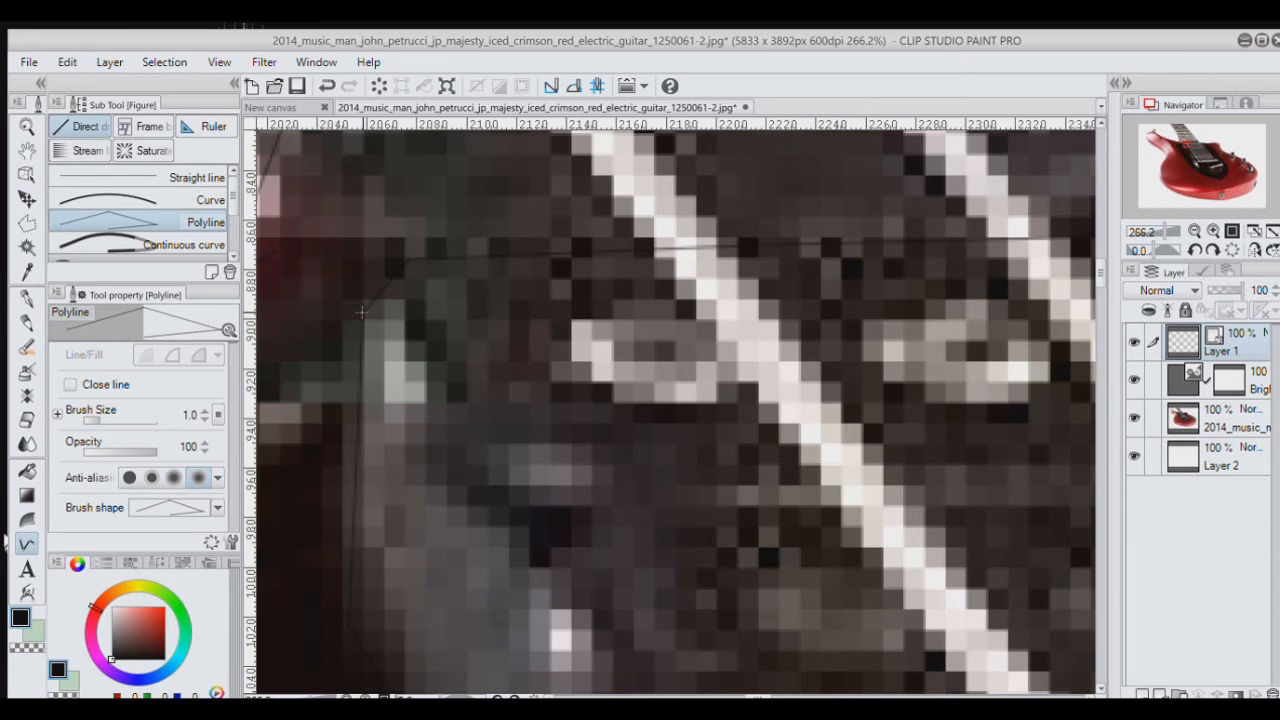
{"action": "scroll", "coordinate": [361, 312], "scroll_direction": "down", "scroll_amount": 6}
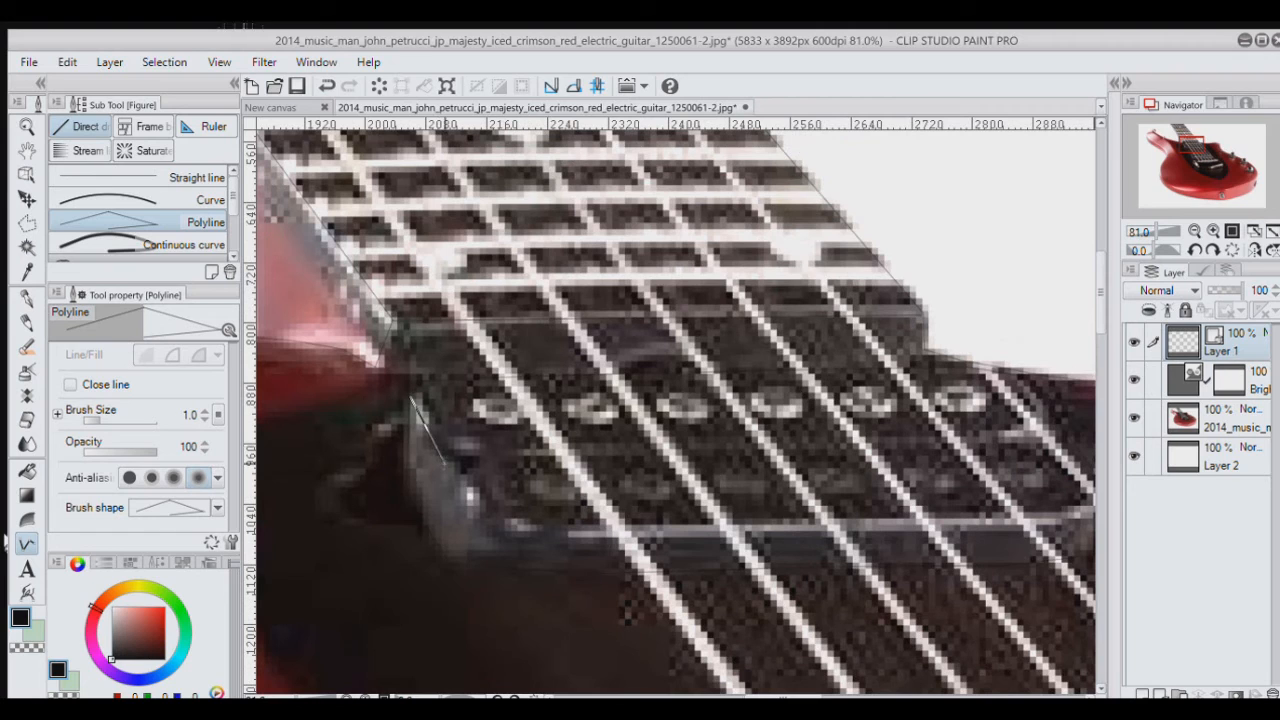
{"action": "left_click", "coordinate": [440, 456]}
{"action": "left_click", "coordinate": [469, 493]}
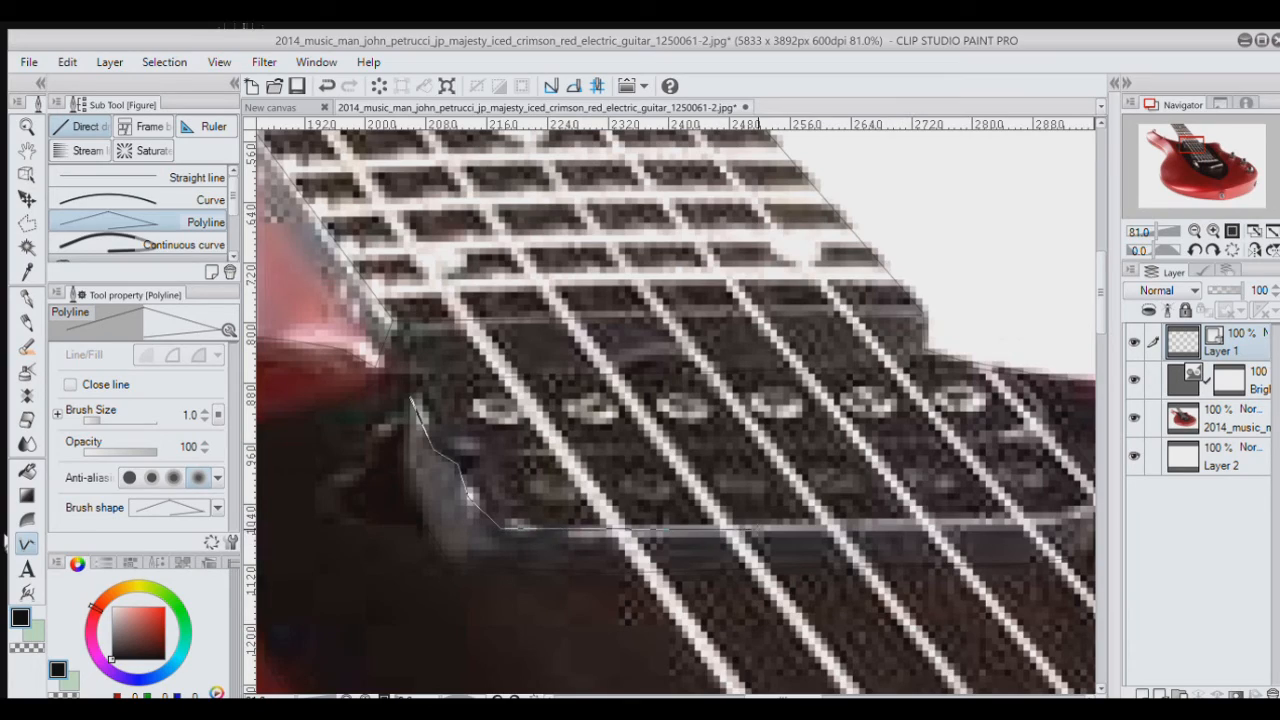
{"action": "scroll", "coordinate": [870, 505], "scroll_direction": "up", "scroll_amount": 3}
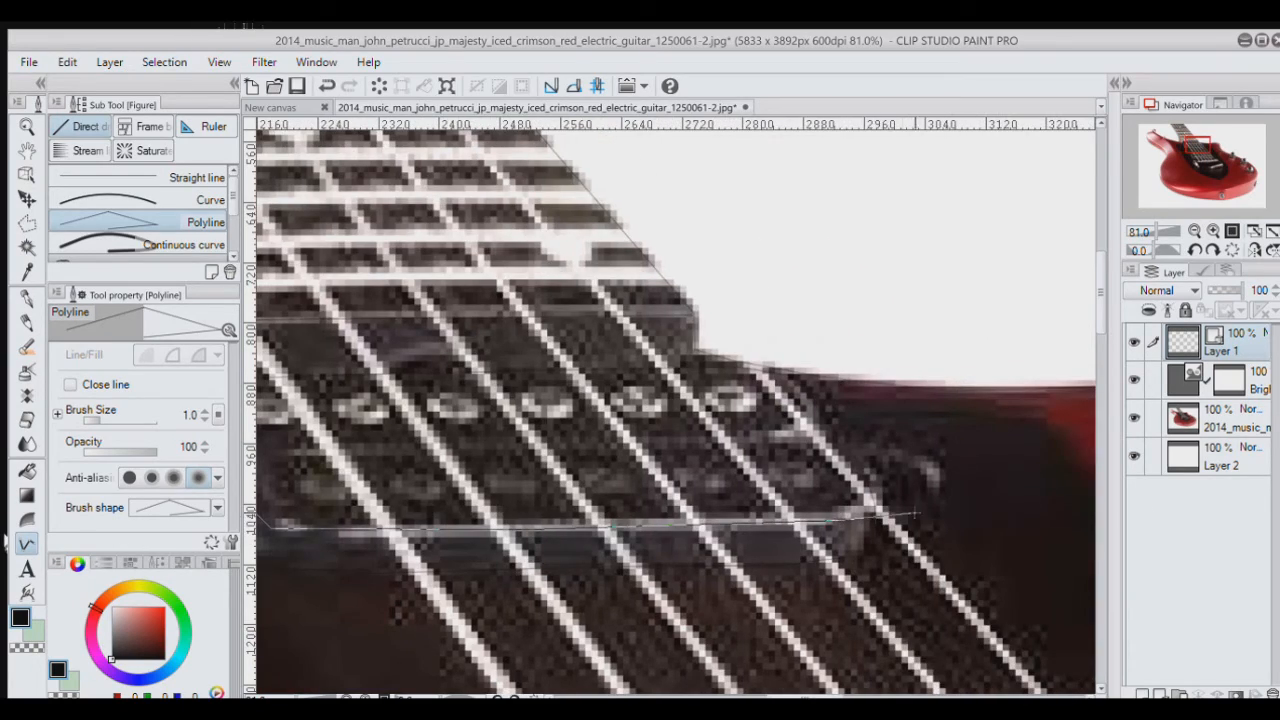
{"action": "scroll", "coordinate": [870, 504], "scroll_direction": "up", "scroll_amount": 5}
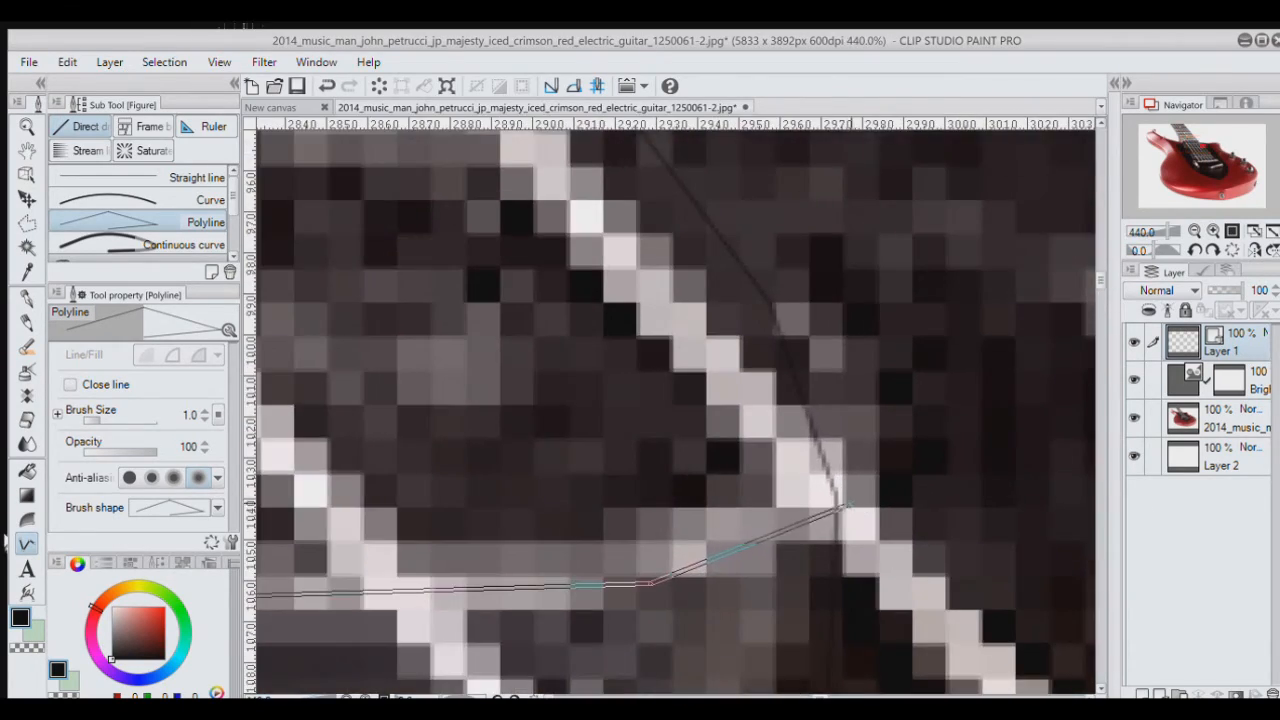
Step: Hide the photo layer to check the neck pickup's lines against the rest of the drawing
{"action": "left_click", "coordinate": [1270, 231]}
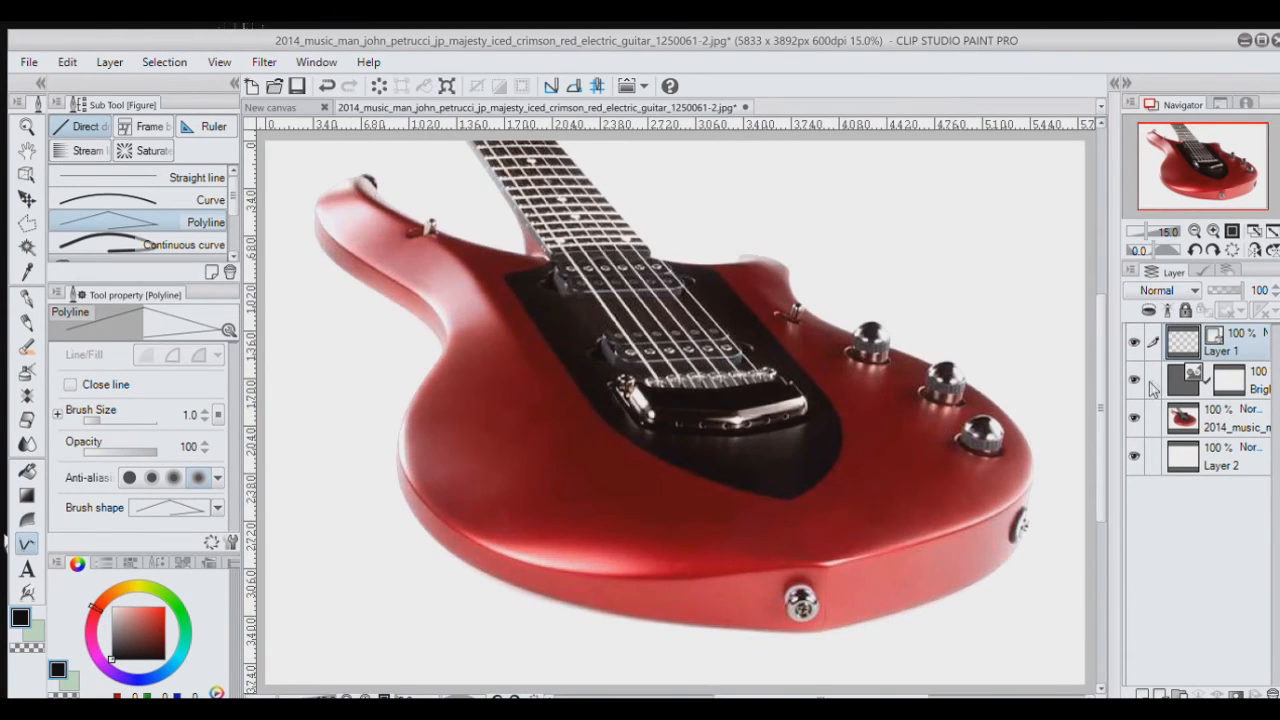
{"action": "left_click", "coordinate": [1134, 418]}
{"action": "scroll", "coordinate": [604, 268], "scroll_direction": "up", "scroll_amount": 1}
{"action": "scroll", "coordinate": [604, 268], "scroll_direction": "up", "scroll_amount": 1}
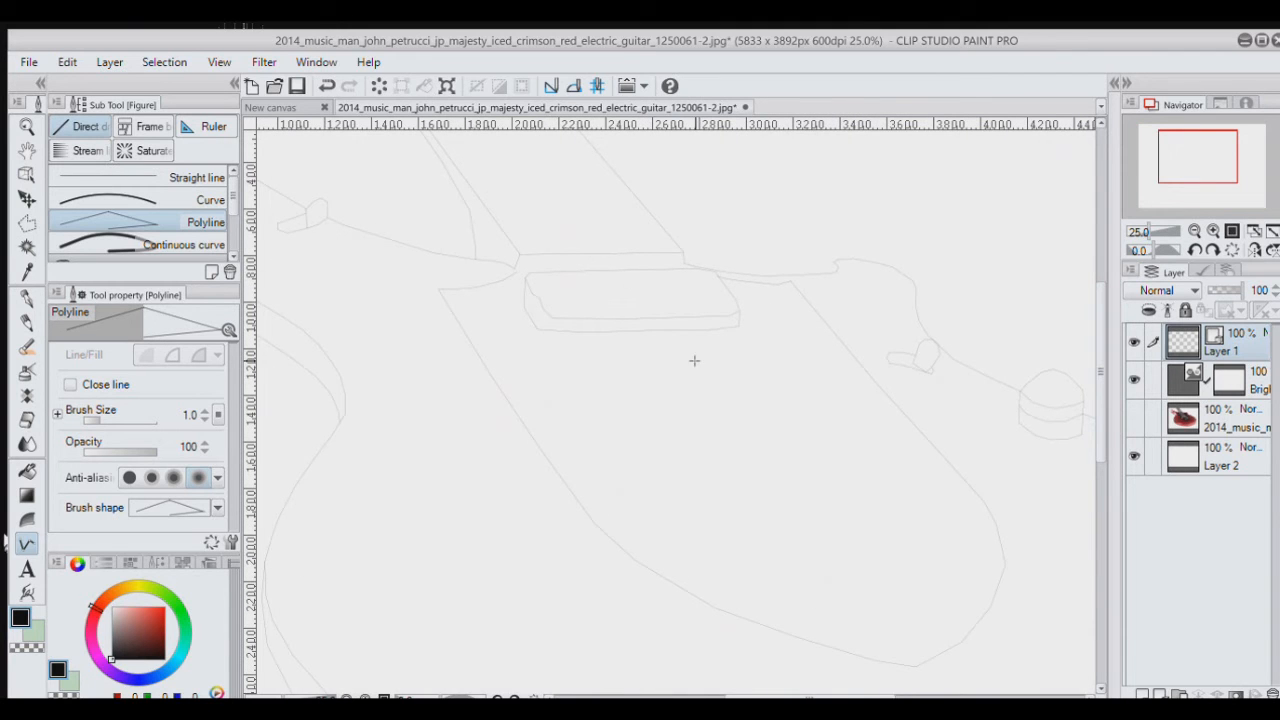
Step: Show the photo layer again and trace a closed polyline around the outer outline of the pickup nearest the bridge
{"action": "left_click", "coordinate": [1134, 418]}
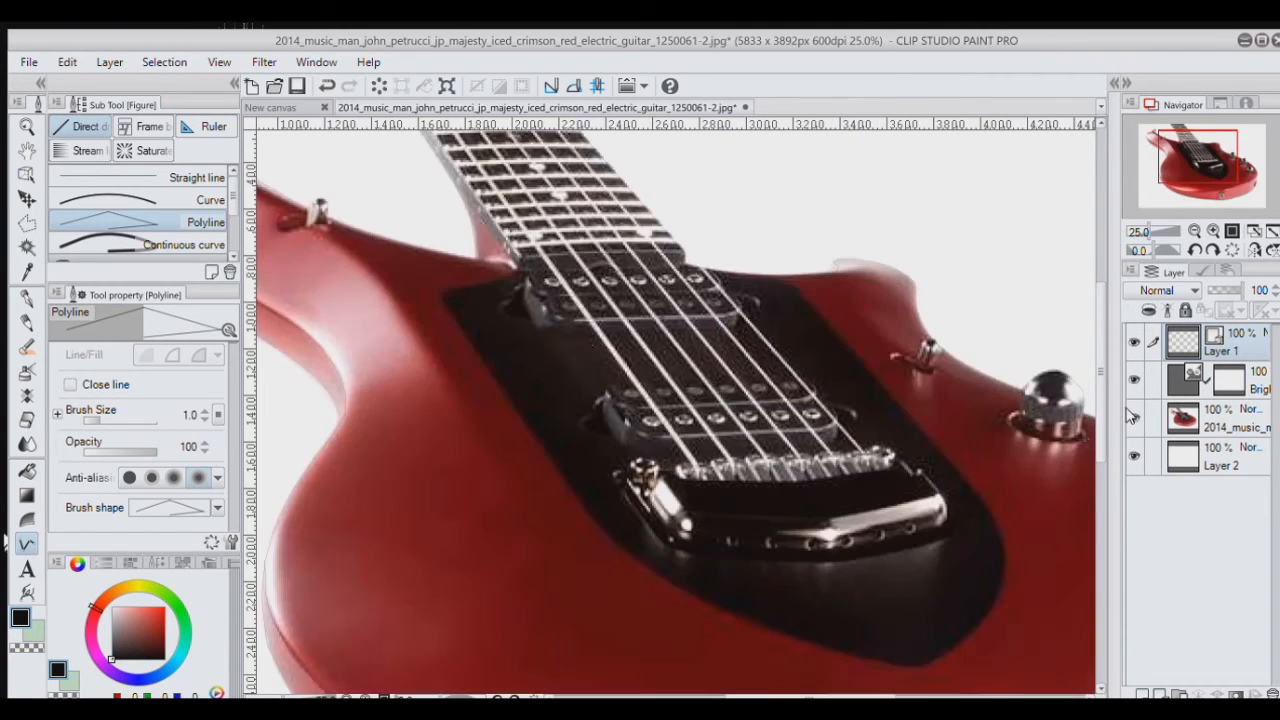
{"action": "scroll", "coordinate": [728, 448], "scroll_direction": "up", "scroll_amount": 5}
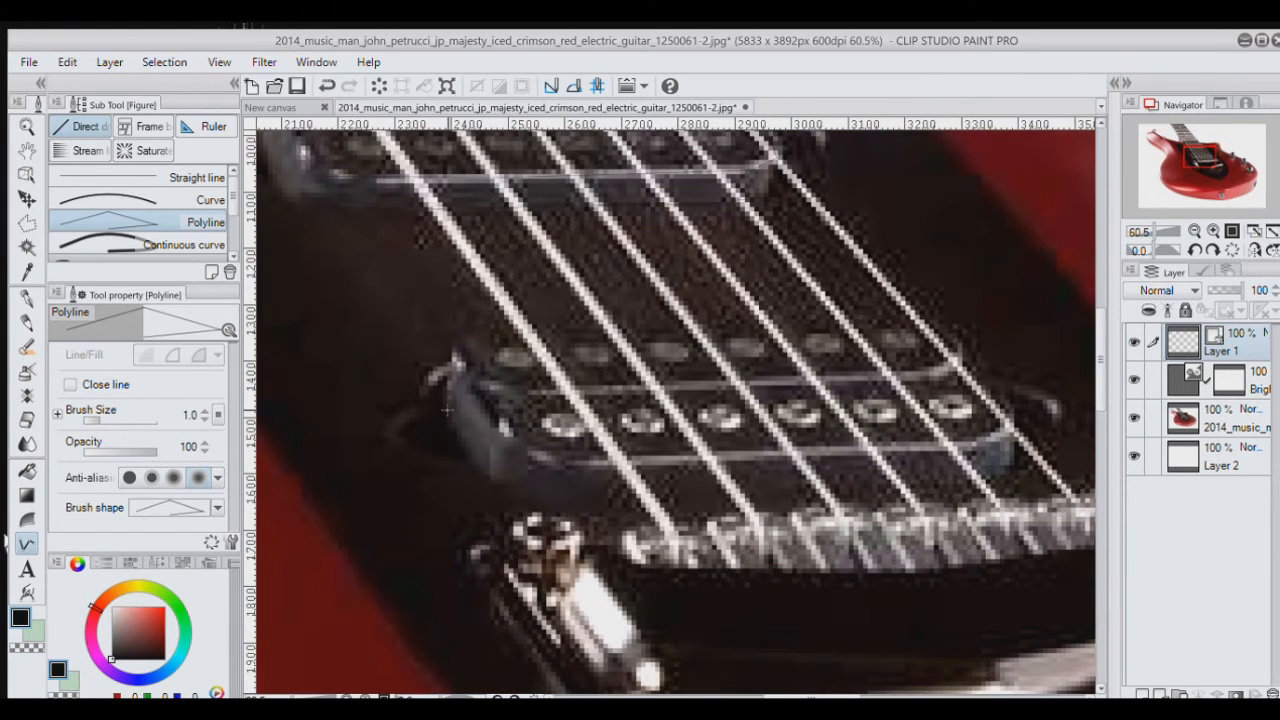
{"action": "left_click", "coordinate": [446, 418]}
{"action": "left_click", "coordinate": [452, 337]}
{"action": "left_click", "coordinate": [466, 326]}
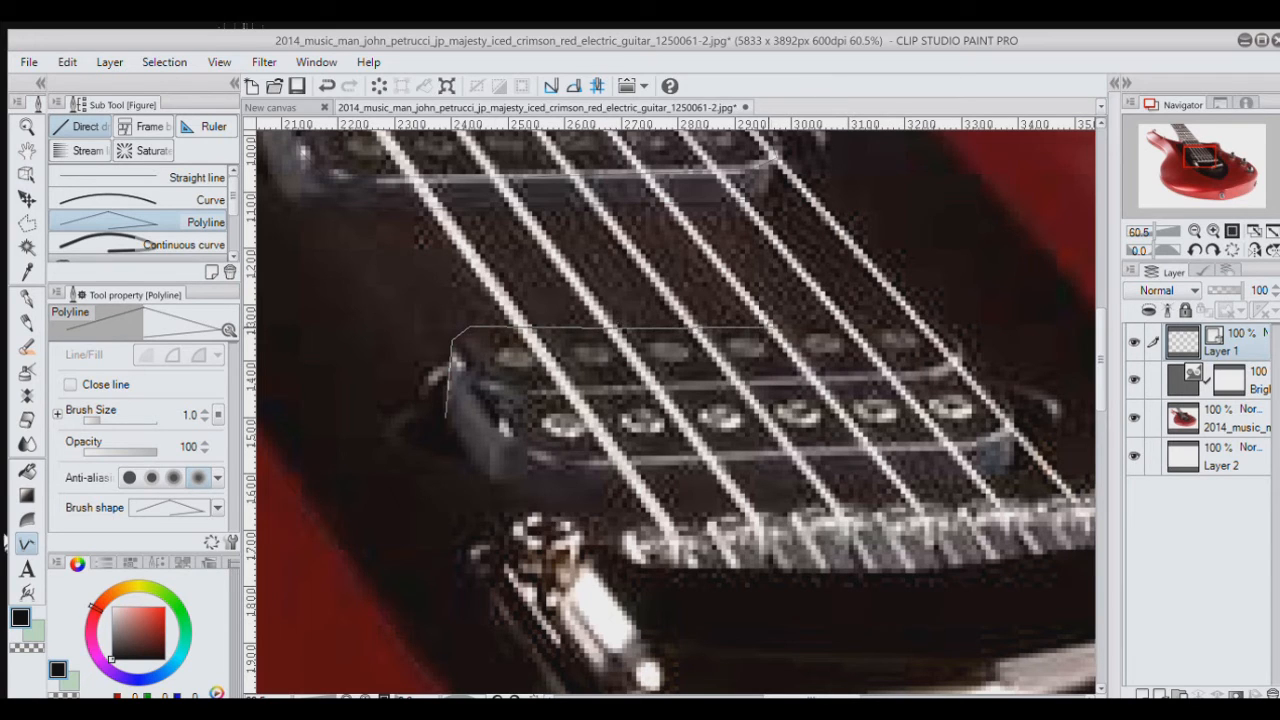
{"action": "left_click", "coordinate": [948, 328]}
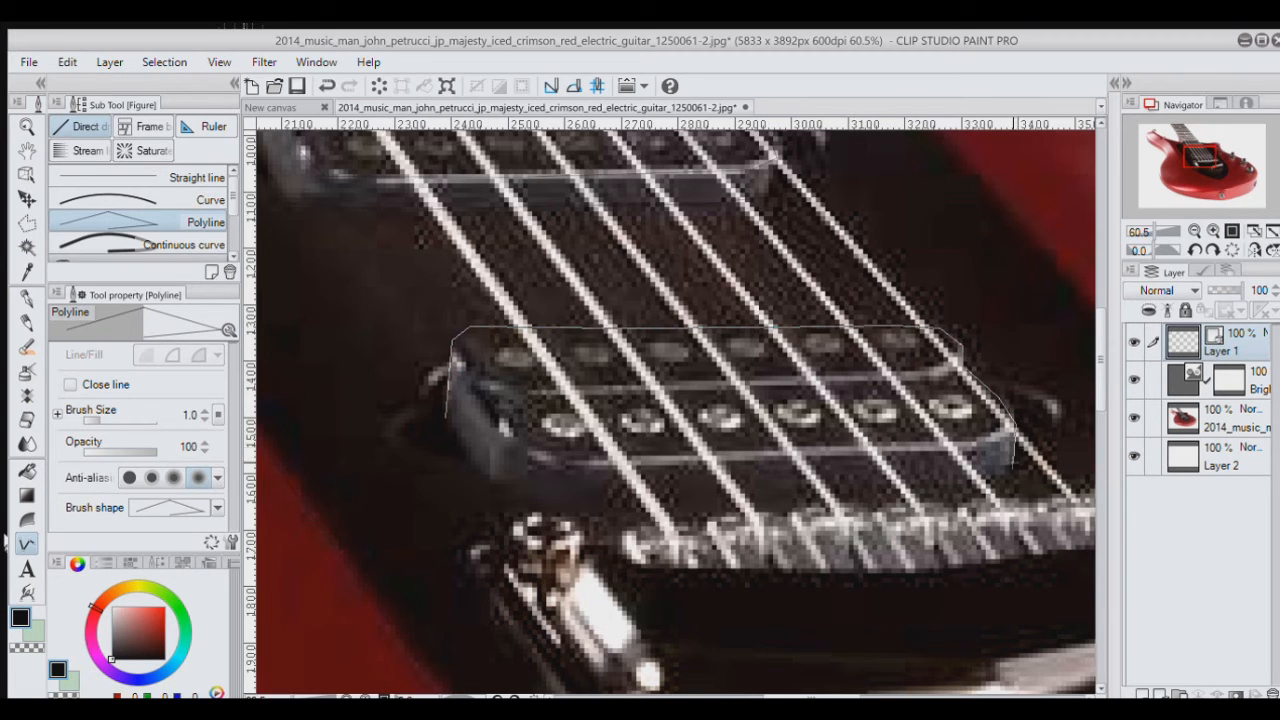
{"action": "left_click", "coordinate": [1010, 472]}
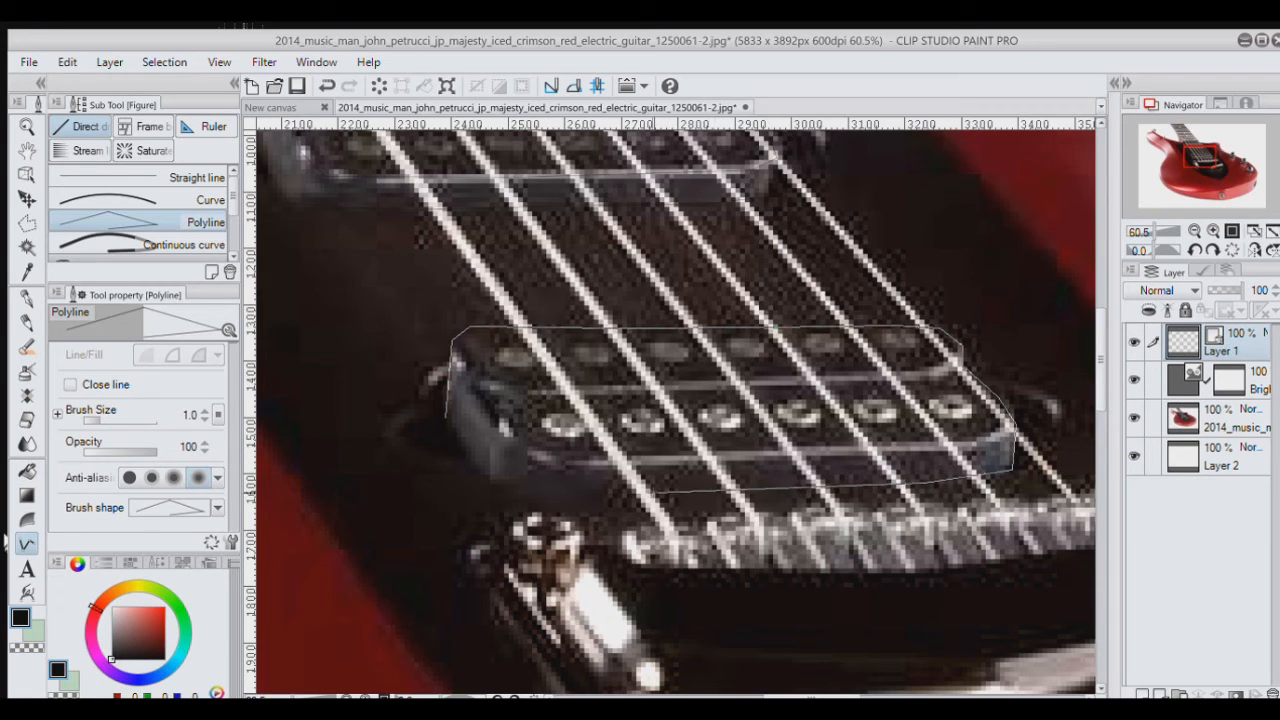
{"action": "left_click", "coordinate": [495, 482]}
{"action": "left_click", "coordinate": [458, 452]}
{"action": "left_click", "coordinate": [445, 417]}
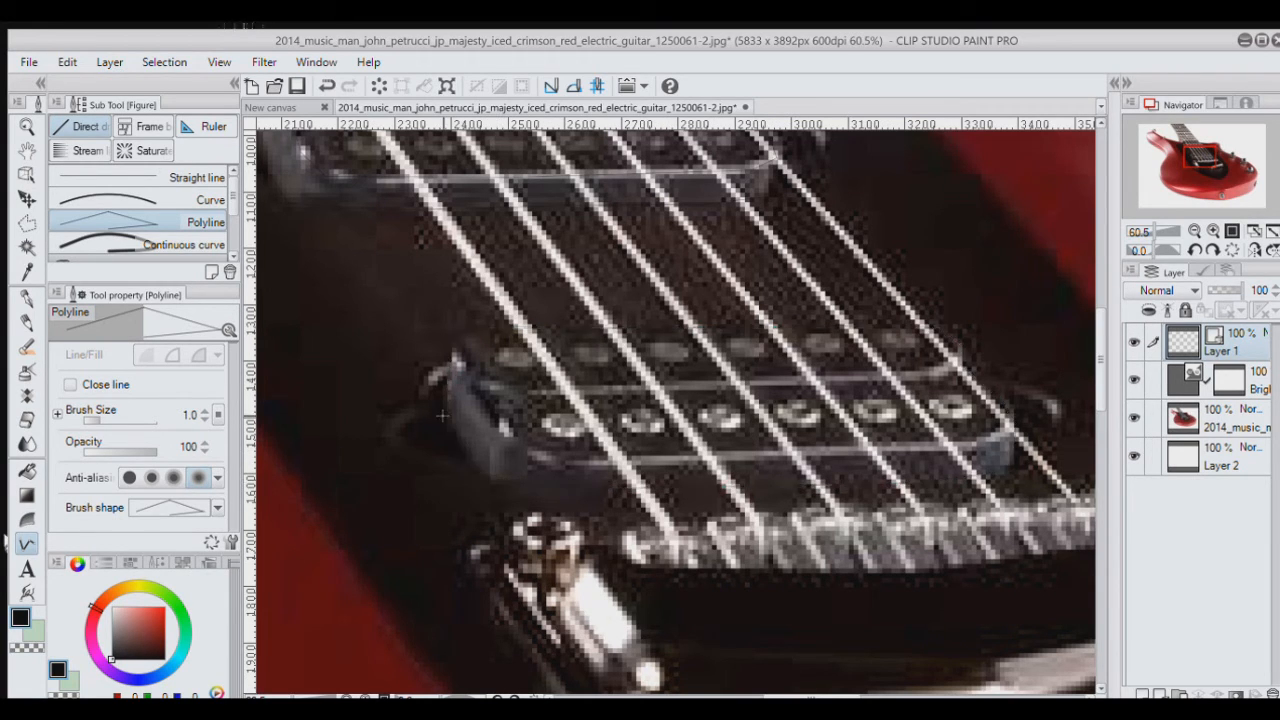
Step: Trace the edge between the bridge pickup's top face and its sides with a polyline from the upper left corner to the right corner
{"action": "scroll", "coordinate": [452, 342], "scroll_direction": "up", "scroll_amount": 5}
{"action": "scroll", "coordinate": [452, 342], "scroll_direction": "up", "scroll_amount": 6}
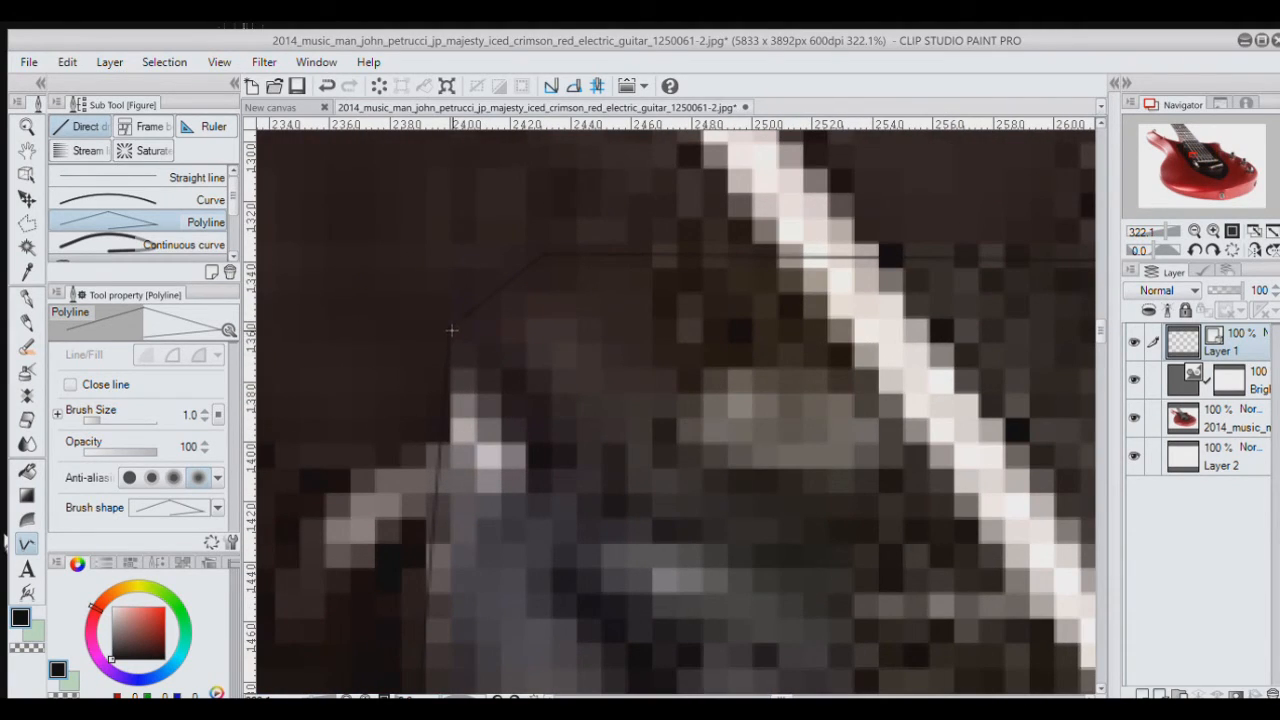
{"action": "scroll", "coordinate": [470, 410], "scroll_direction": "down", "scroll_amount": 5}
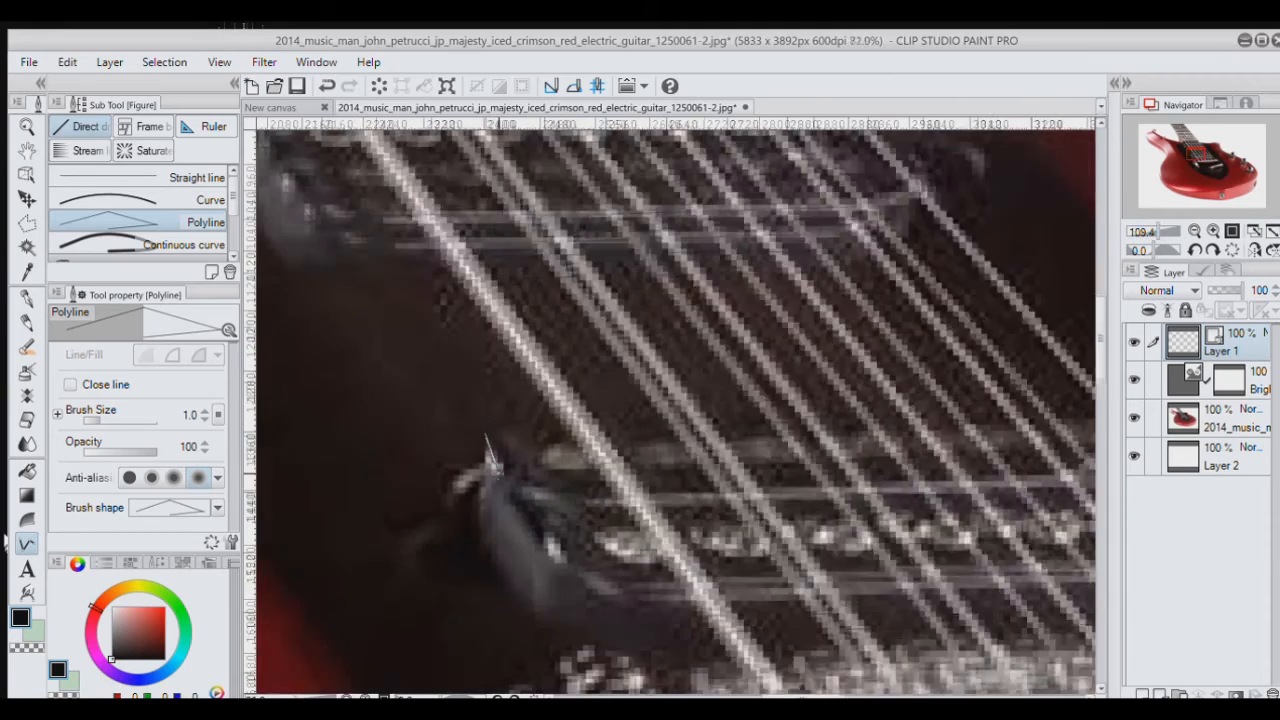
{"action": "scroll", "coordinate": [486, 437], "scroll_direction": "down", "scroll_amount": 2}
{"action": "left_click", "coordinate": [516, 499]}
{"action": "left_click", "coordinate": [541, 526]}
{"action": "left_click", "coordinate": [552, 560]}
{"action": "left_click", "coordinate": [605, 593]}
{"action": "scroll", "coordinate": [605, 593], "scroll_direction": "down", "scroll_amount": 2}
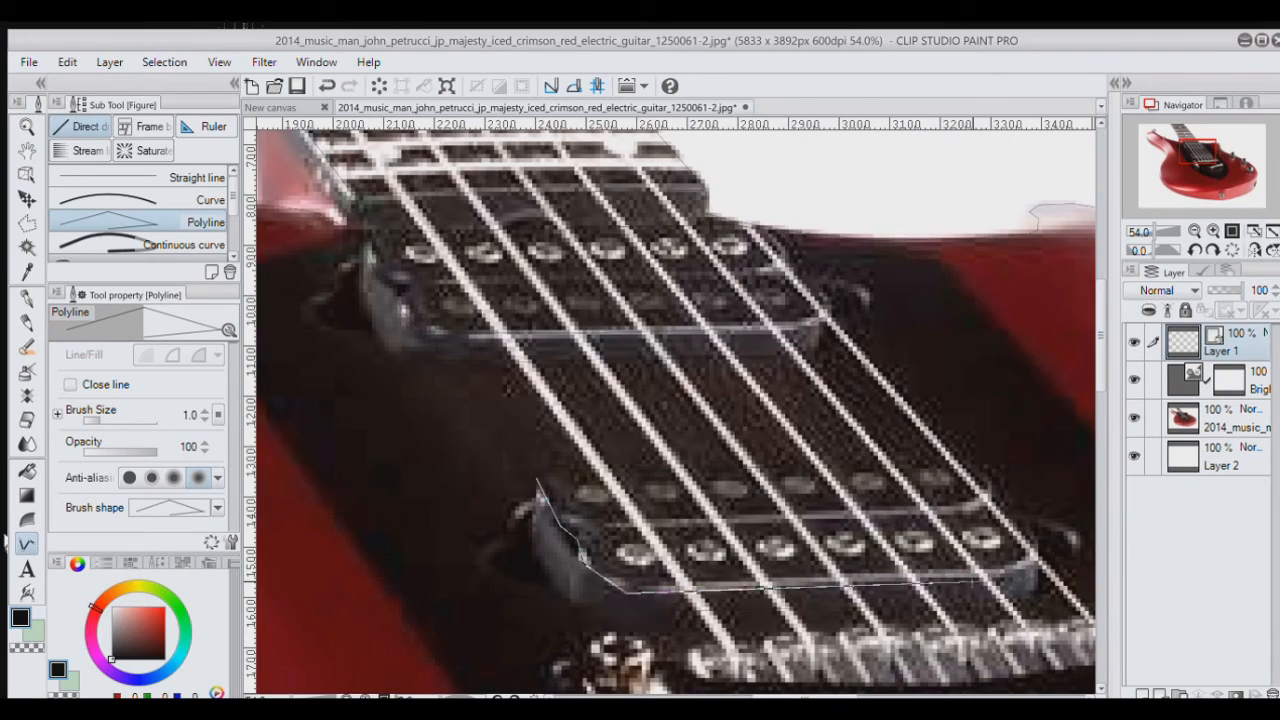
{"action": "scroll", "coordinate": [1050, 574], "scroll_direction": "up", "scroll_amount": 5}
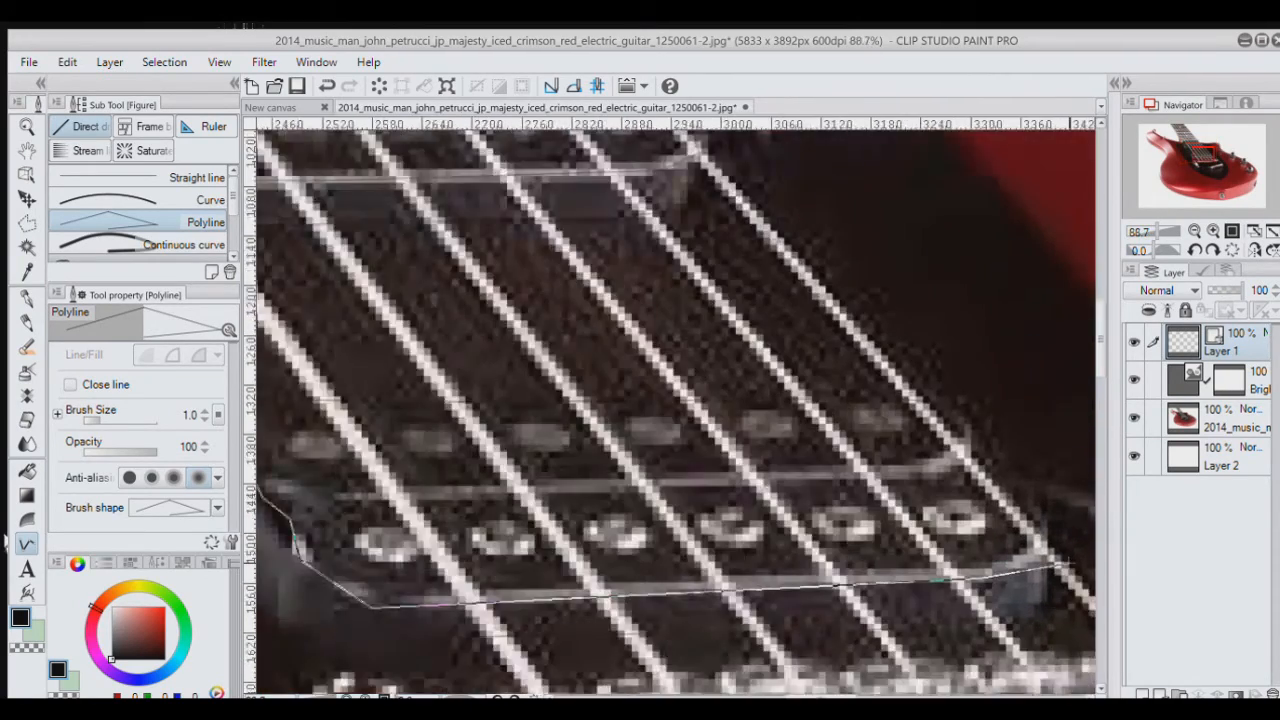
{"action": "scroll", "coordinate": [990, 510], "scroll_direction": "up", "scroll_amount": 3}
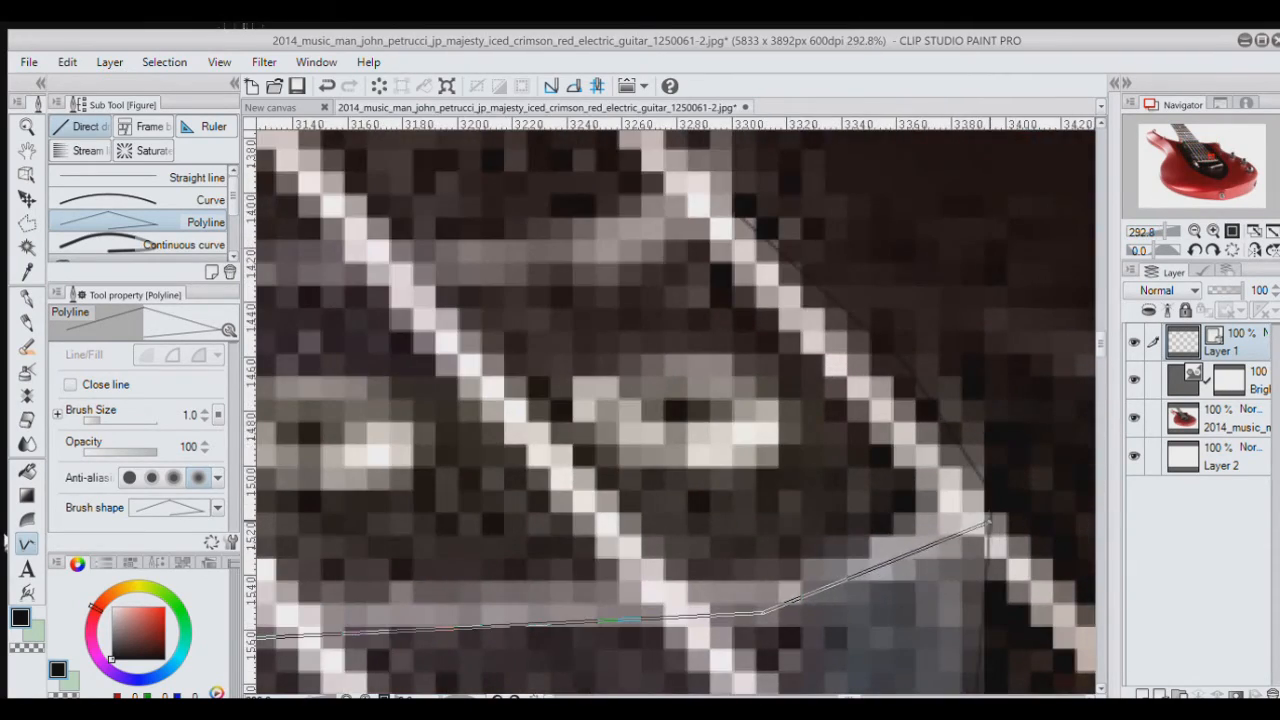
{"action": "scroll", "coordinate": [988, 495], "scroll_direction": "up", "scroll_amount": 3}
{"action": "double_click", "coordinate": [985, 485]}
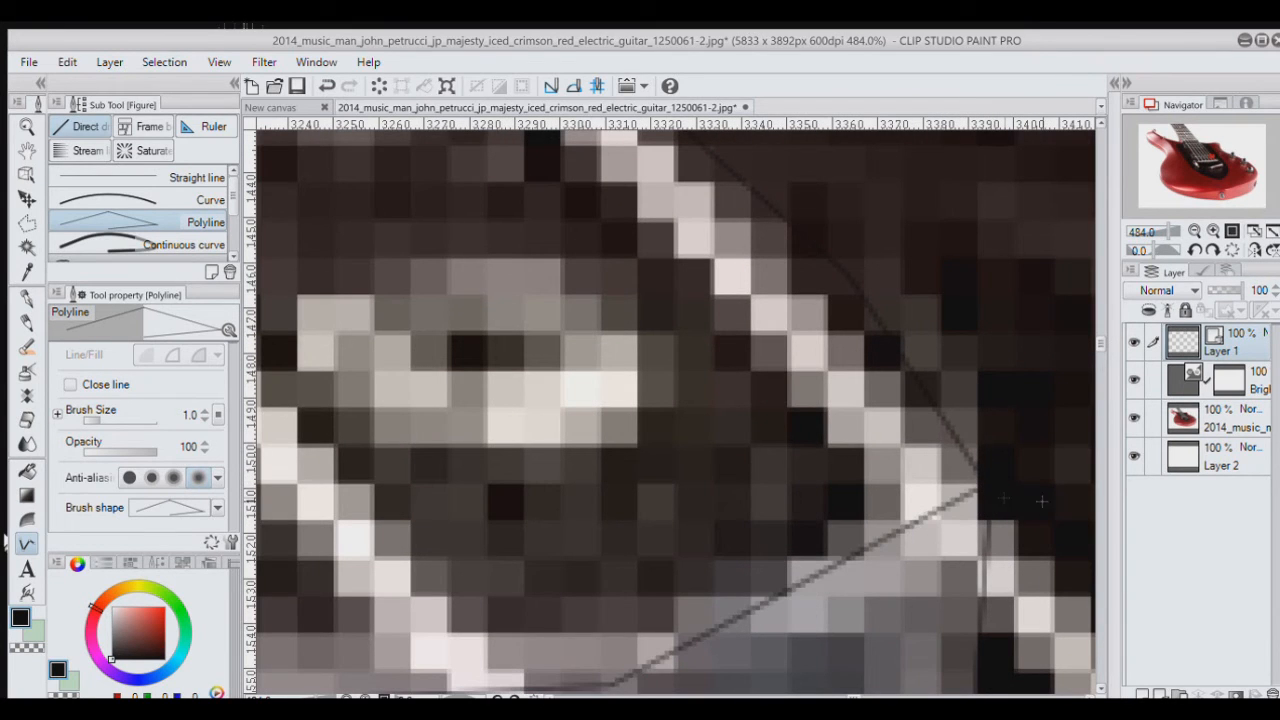
Step: Hide the photo layer to check both pickups in the line drawing of the whole guitar, then show the photo again
{"action": "left_click", "coordinate": [1268, 232]}
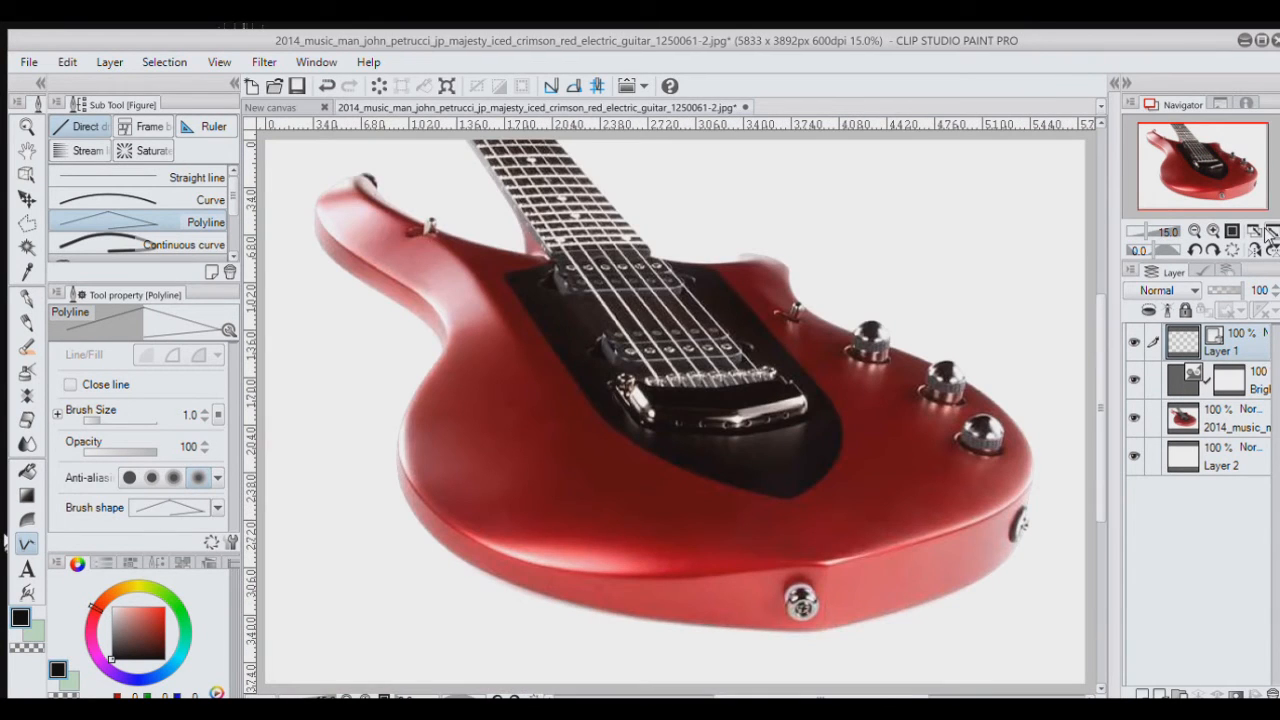
{"action": "left_click", "coordinate": [1134, 418]}
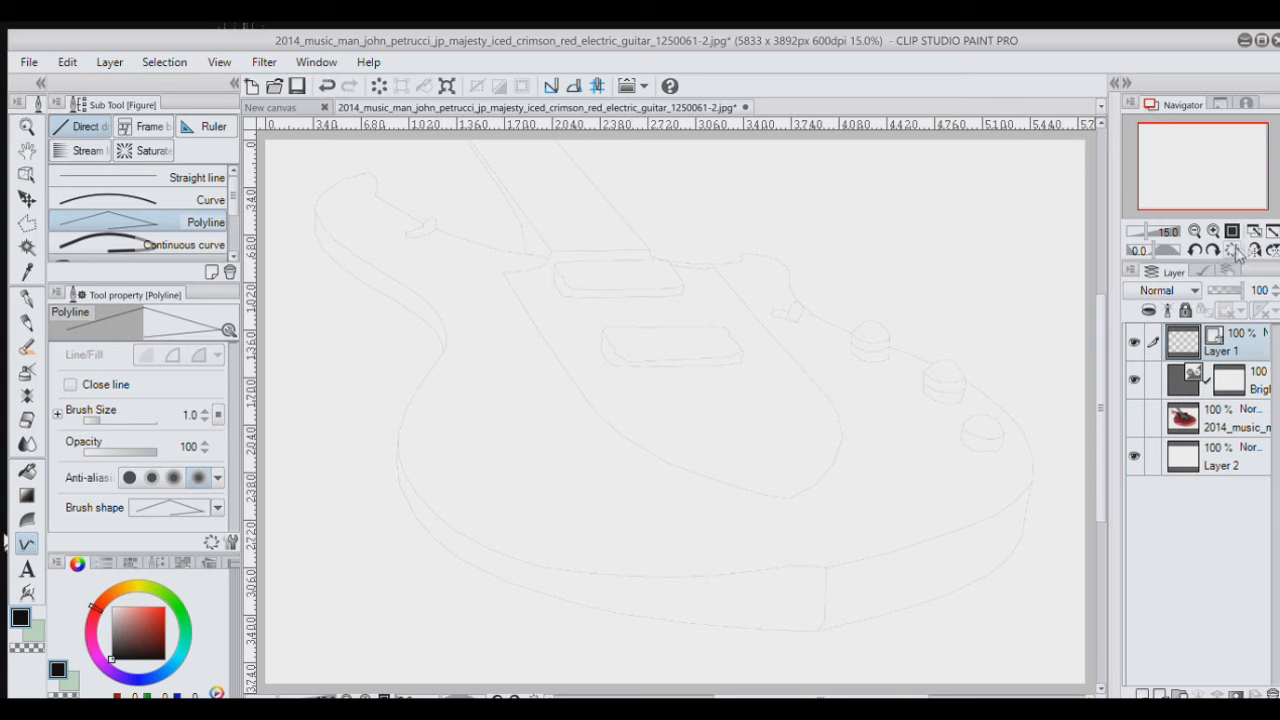
{"action": "left_click", "coordinate": [1134, 418]}
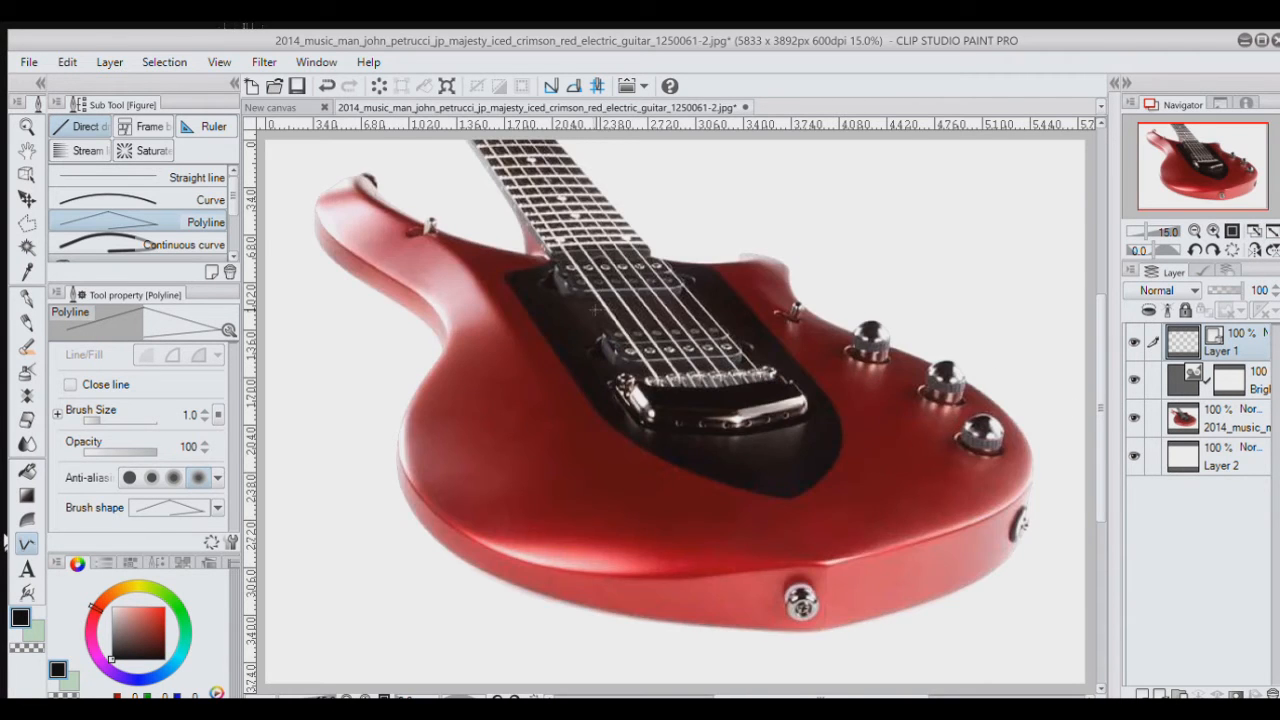
Step: Trace the mounting tab recess on the left side of the bridge pickup with a polyline ending at the pickup's lower left corner
{"action": "scroll", "coordinate": [608, 340], "scroll_direction": "up", "scroll_amount": 5}
{"action": "scroll", "coordinate": [609, 336], "scroll_direction": "up", "scroll_amount": 2}
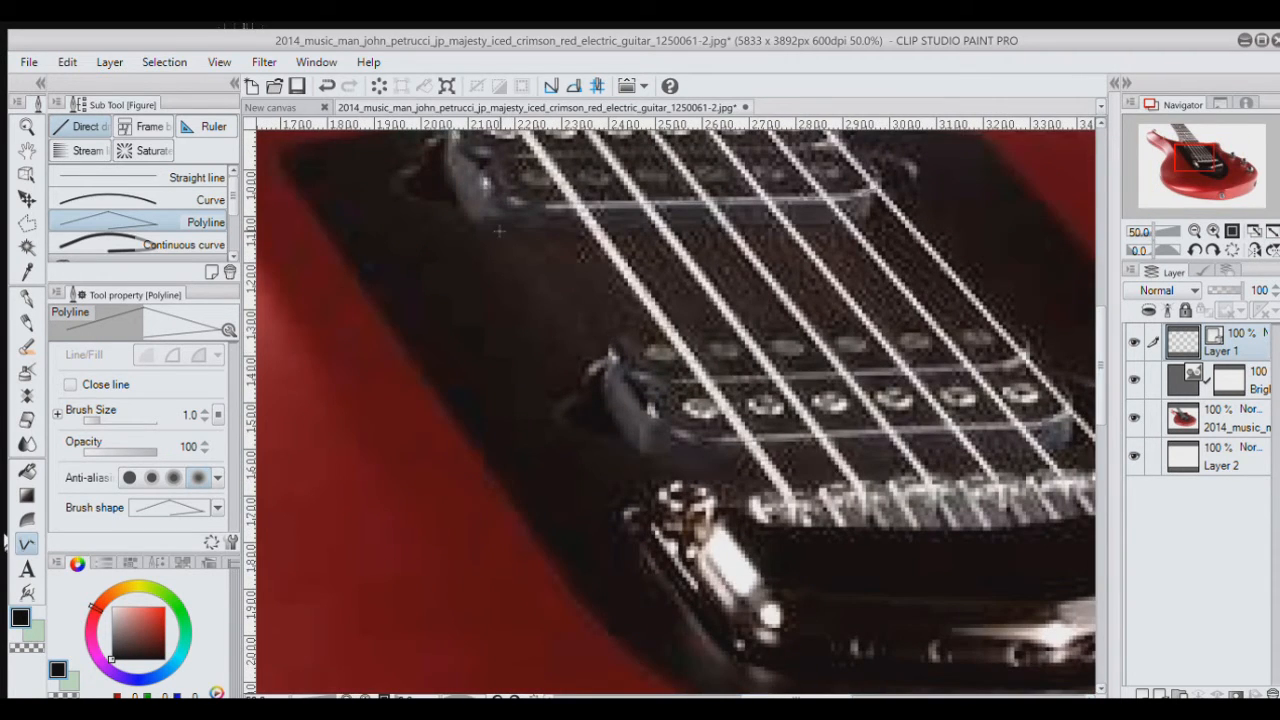
{"action": "scroll", "coordinate": [606, 362], "scroll_direction": "up", "scroll_amount": 5}
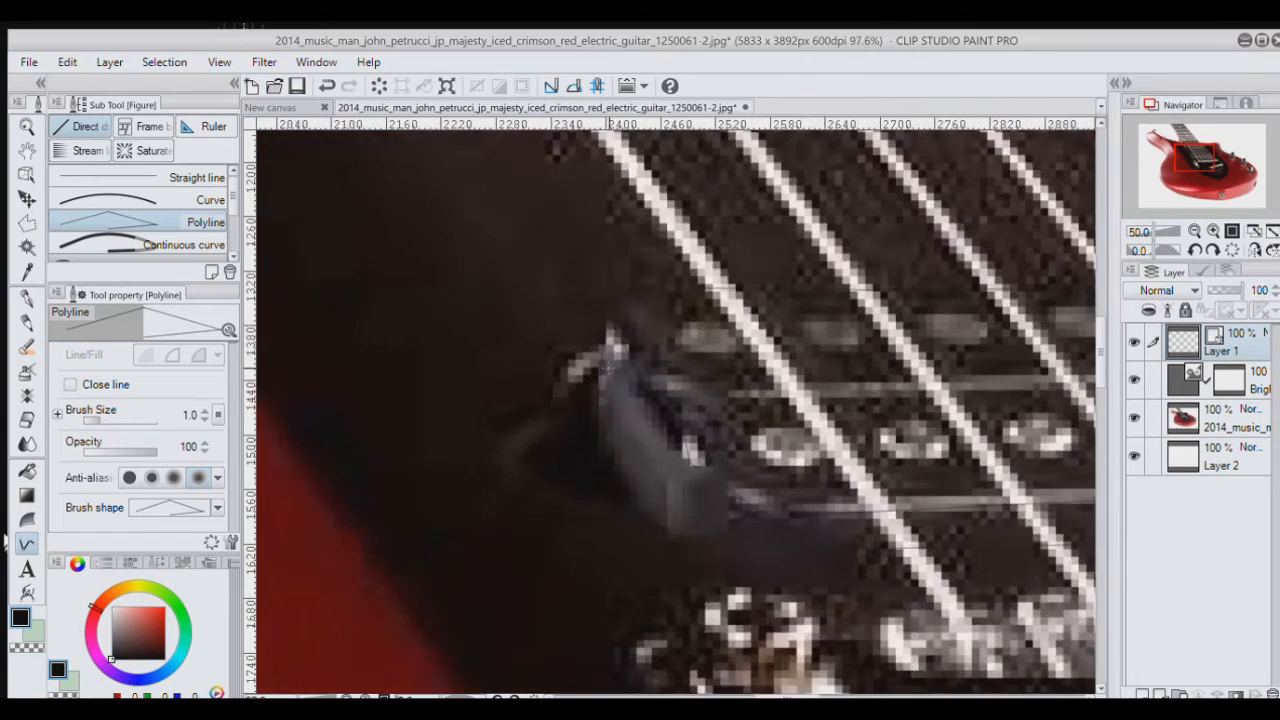
{"action": "scroll", "coordinate": [602, 362], "scroll_direction": "up", "scroll_amount": 3}
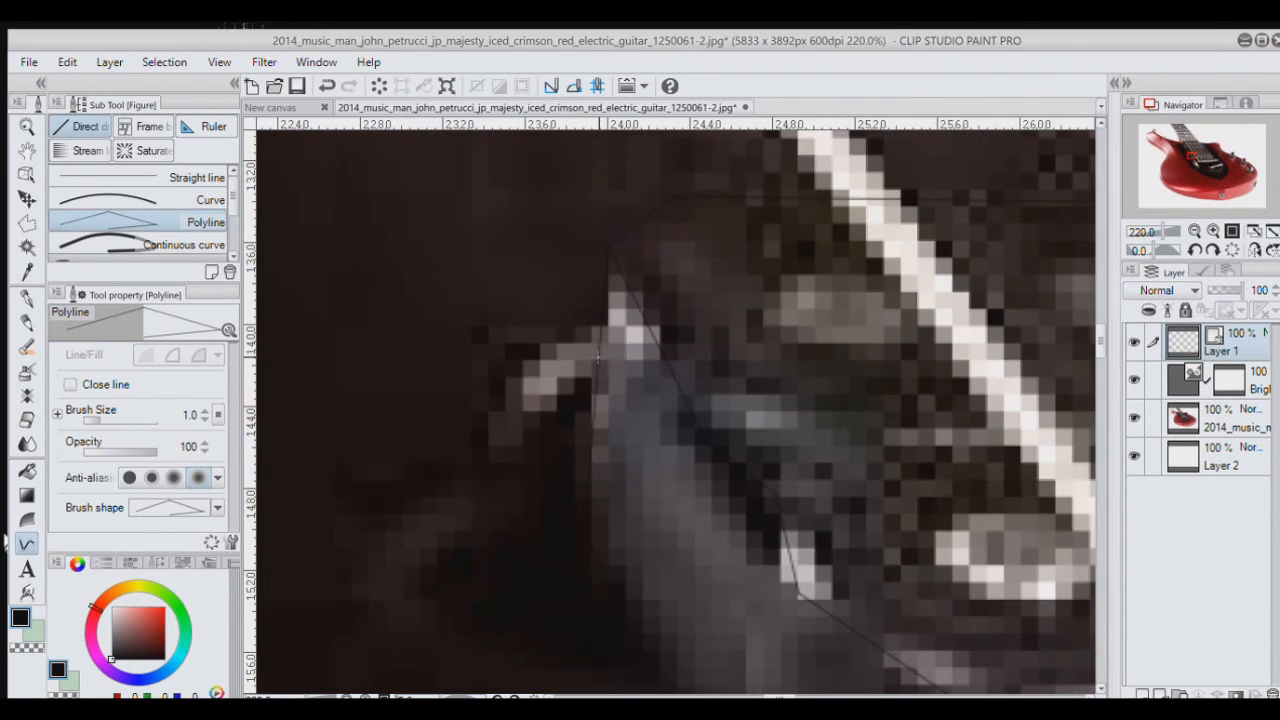
{"action": "left_click", "coordinate": [598, 345]}
{"action": "left_click", "coordinate": [522, 375]}
{"action": "left_click", "coordinate": [488, 443]}
{"action": "left_click", "coordinate": [467, 504]}
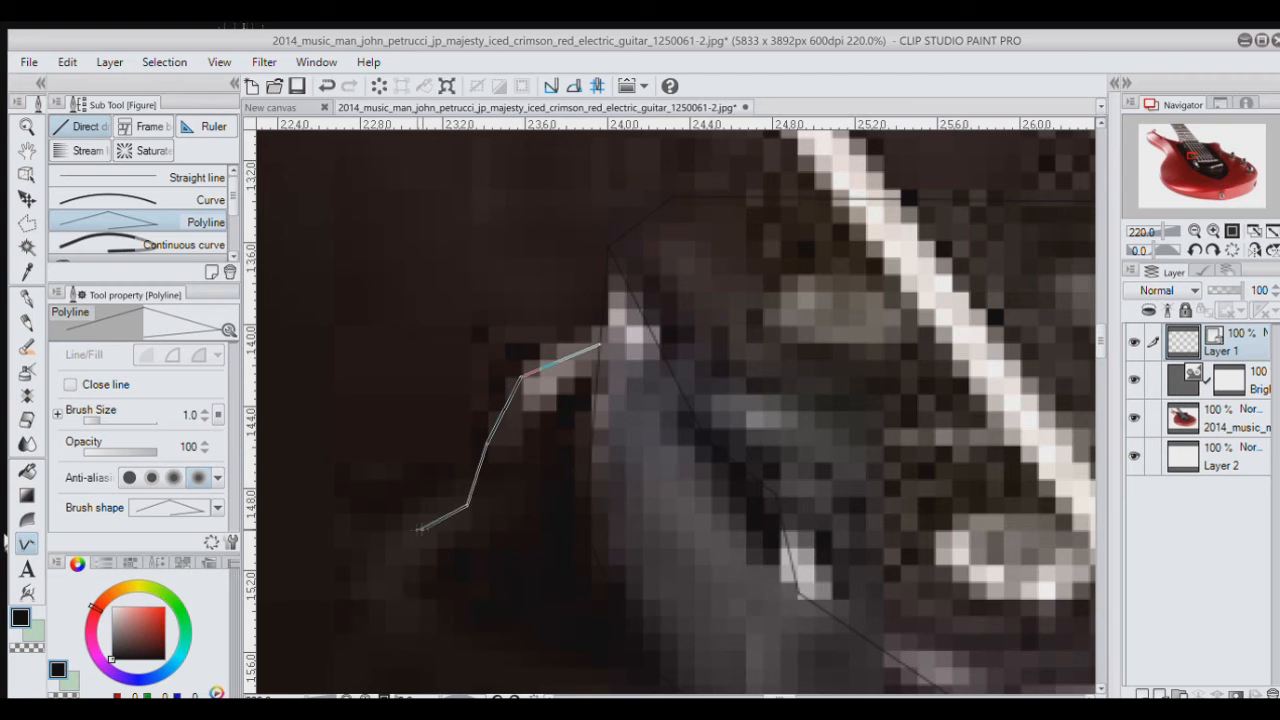
{"action": "left_click", "coordinate": [392, 546]}
{"action": "left_click", "coordinate": [367, 586]}
{"action": "left_click", "coordinate": [447, 640]}
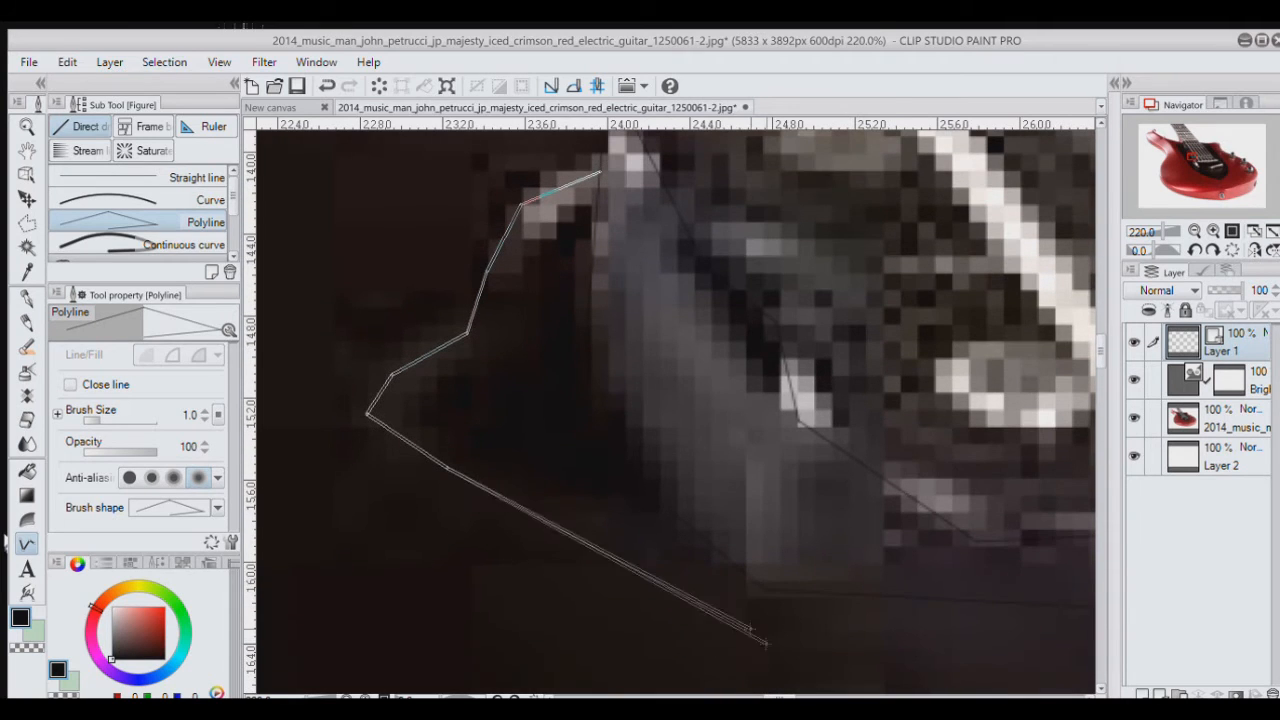
{"action": "left_click", "coordinate": [540, 498]}
{"action": "left_click", "coordinate": [636, 549]}
{"action": "double_click", "coordinate": [760, 587]}
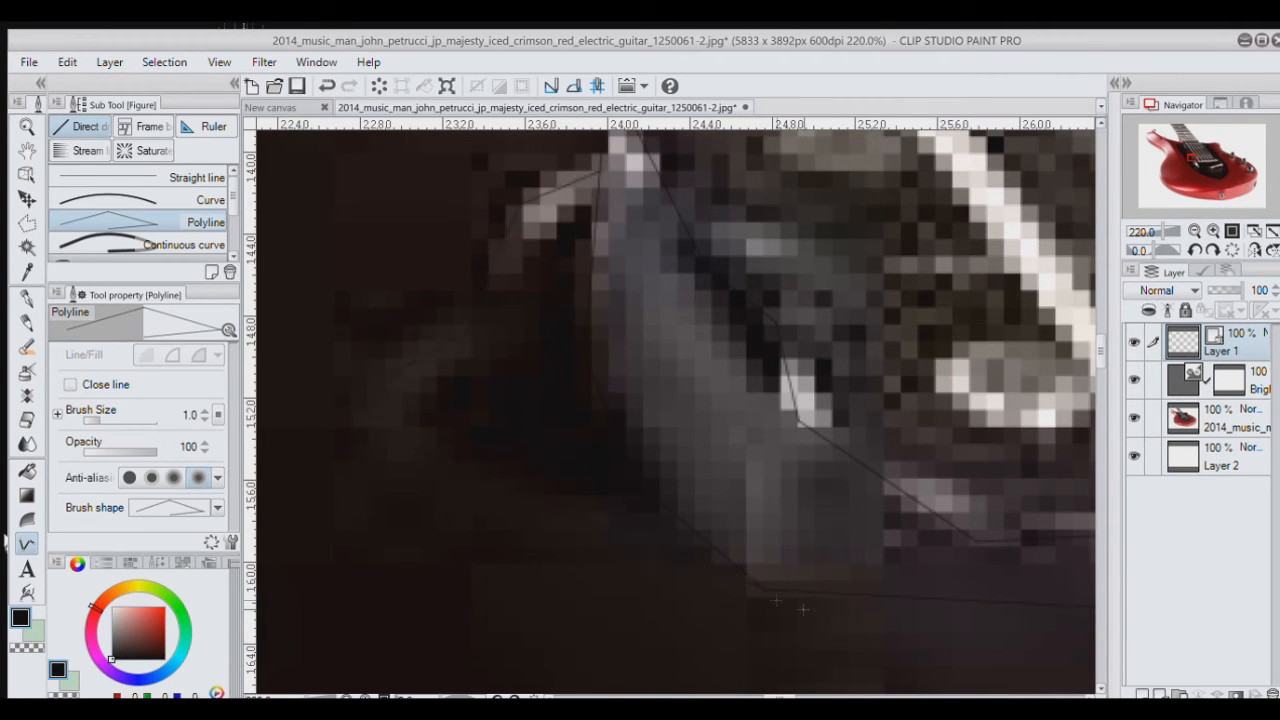
Step: Trace the mounting tab recess on the left side of the neck pickup with a polyline starting and ending on the pickup outline
{"action": "left_click_drag", "start_coordinate": [1192, 160], "coordinate": [1180, 145]}
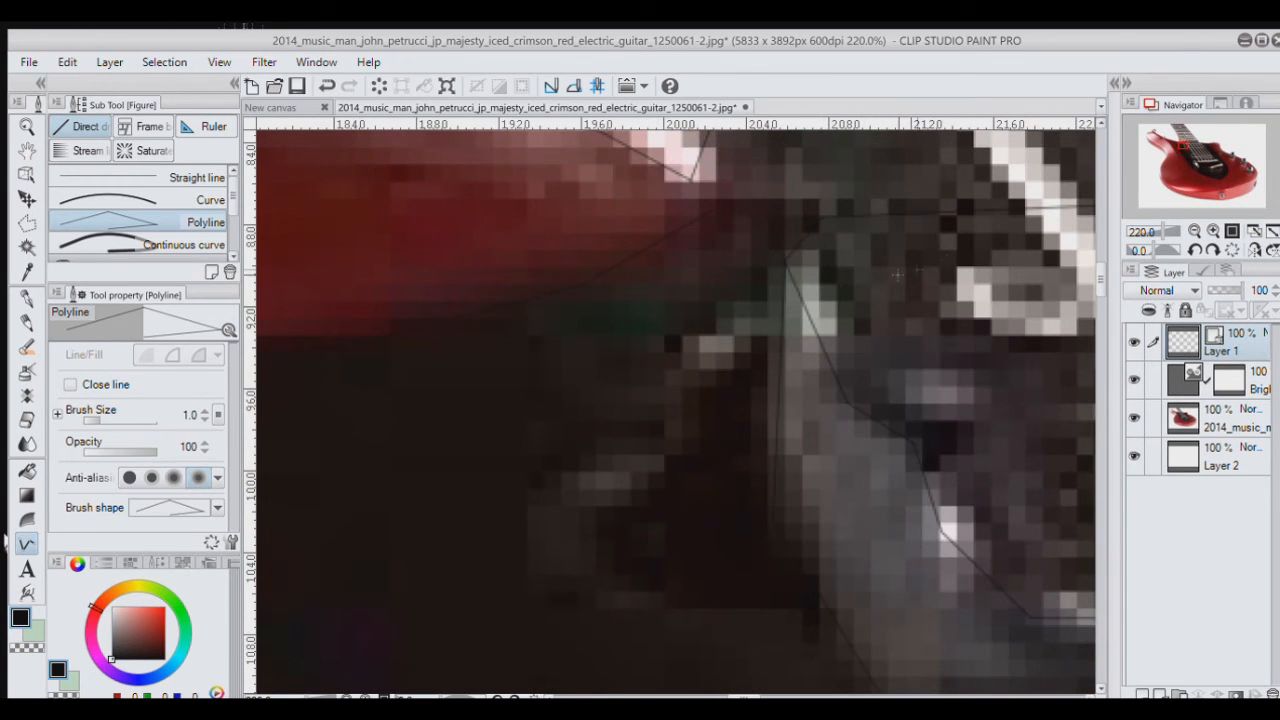
{"action": "left_click", "coordinate": [780, 312]}
{"action": "left_click", "coordinate": [697, 397]}
{"action": "left_click", "coordinate": [638, 462]}
{"action": "left_click", "coordinate": [557, 498]}
{"action": "left_click", "coordinate": [547, 549]}
{"action": "left_click", "coordinate": [655, 607]}
{"action": "left_click", "coordinate": [783, 621]}
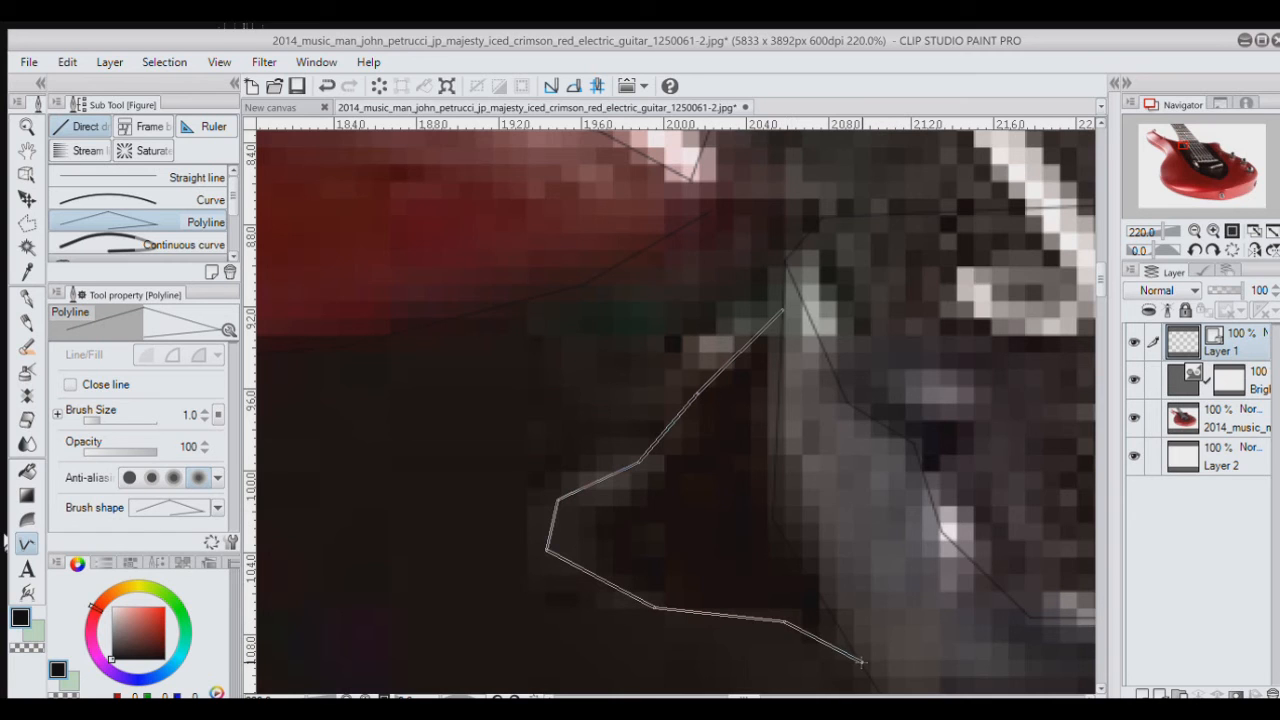
{"action": "double_click", "coordinate": [858, 661]}
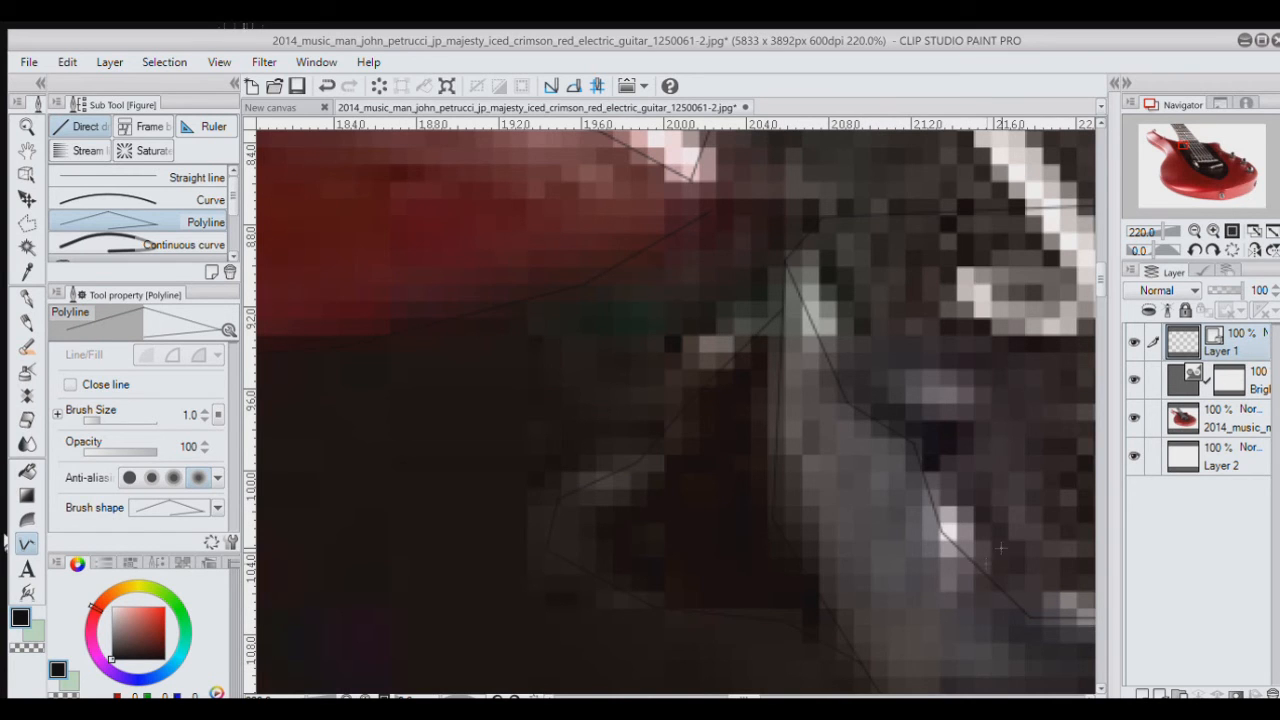
Step: Trace the rounded mounting tab recess on the right side of the neck pickup with a polyline
{"action": "left_click", "coordinate": [1268, 232]}
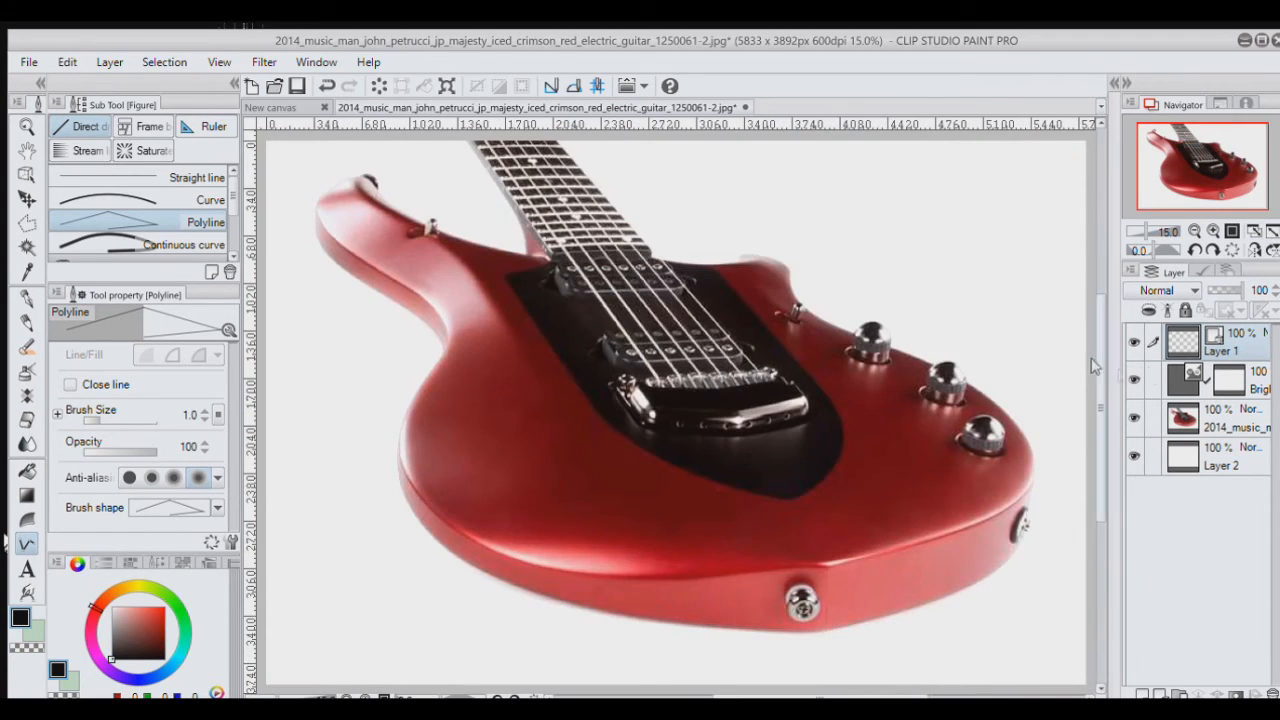
{"action": "scroll", "coordinate": [686, 263], "scroll_direction": "up", "scroll_amount": 5}
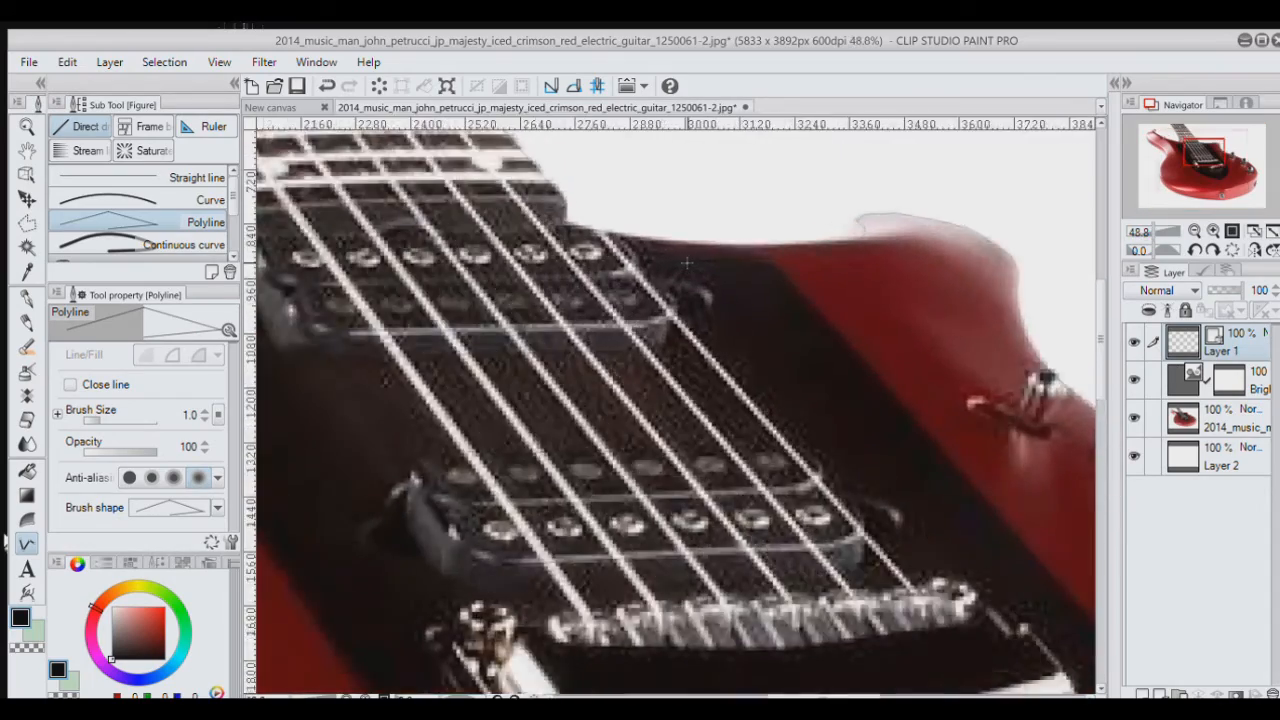
{"action": "scroll", "coordinate": [686, 263], "scroll_direction": "up", "scroll_amount": 6}
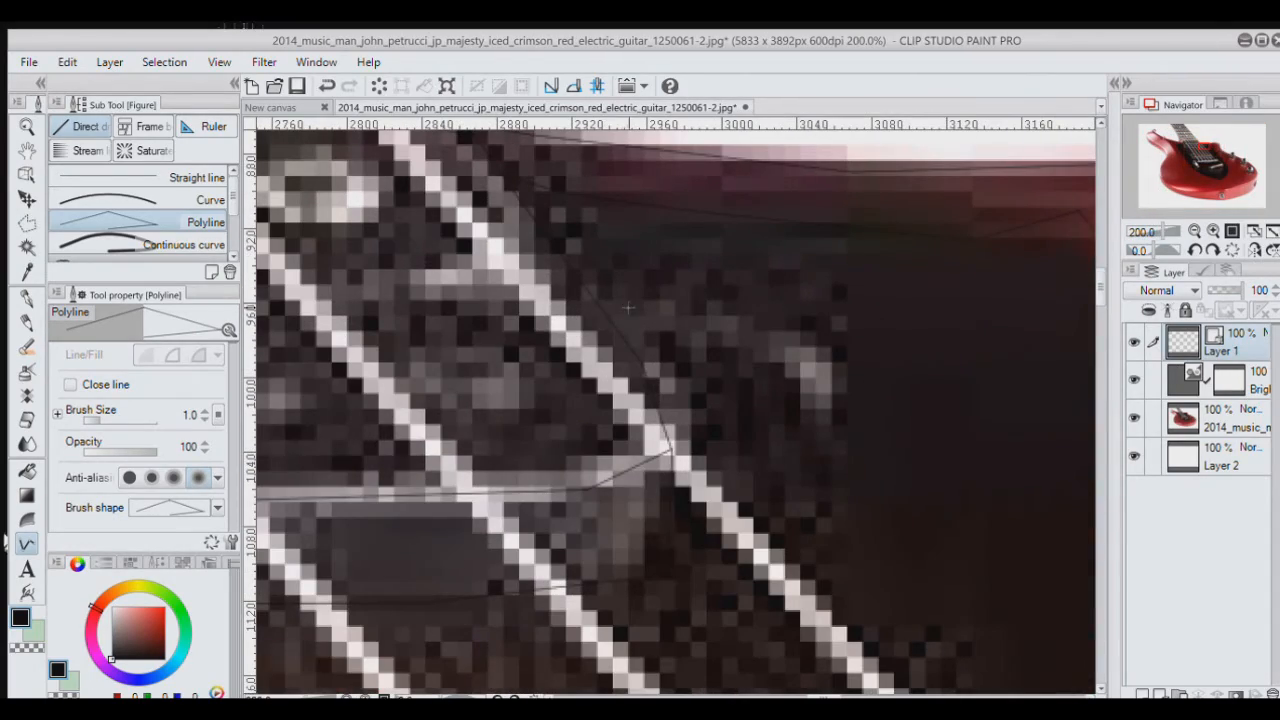
{"action": "left_click", "coordinate": [600, 305]}
{"action": "left_click", "coordinate": [706, 316]}
{"action": "left_click", "coordinate": [810, 353]}
{"action": "left_click", "coordinate": [846, 448]}
{"action": "left_click", "coordinate": [815, 540]}
{"action": "double_click", "coordinate": [666, 558]}
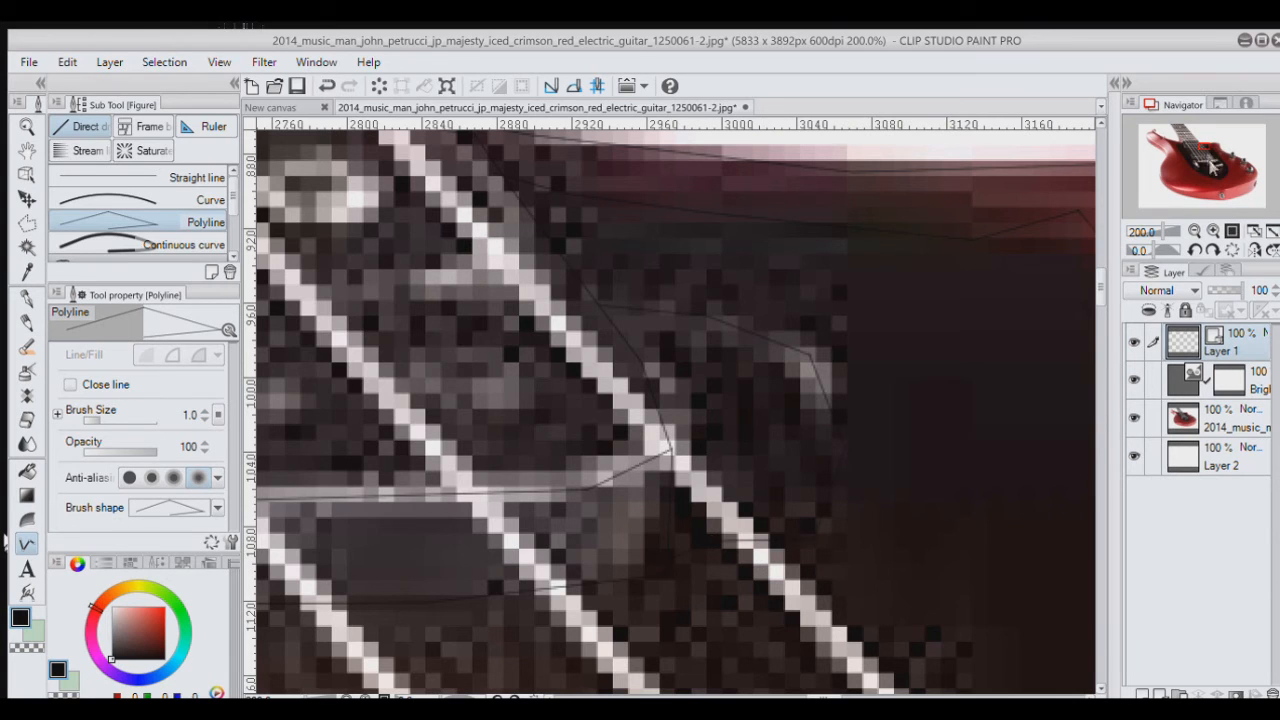
Step: Trace the rounded mounting tab recess on the right side of the bridge pickup with a polyline joined to the pickup outline
{"action": "left_click_drag", "start_coordinate": [1212, 166], "coordinate": [1212, 156]}
{"action": "scroll", "coordinate": [966, 267], "scroll_direction": "up", "scroll_amount": 4}
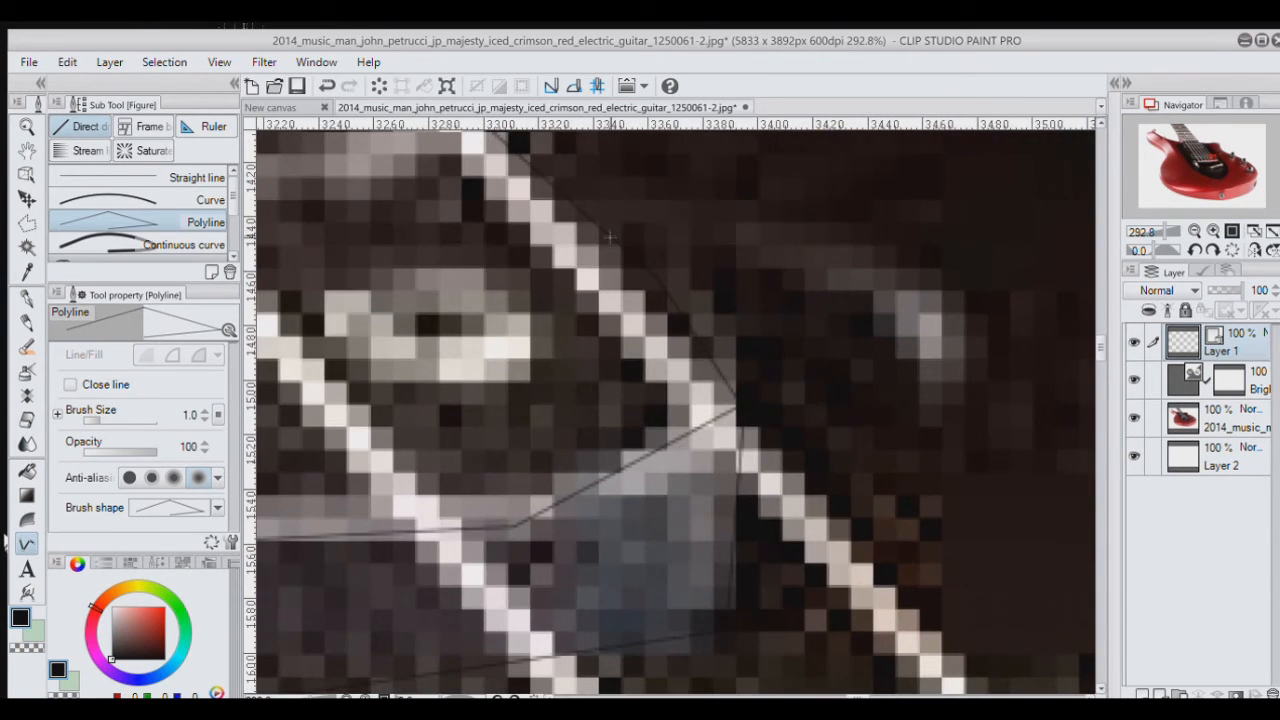
{"action": "left_click", "coordinate": [608, 234]}
{"action": "left_click", "coordinate": [903, 296]}
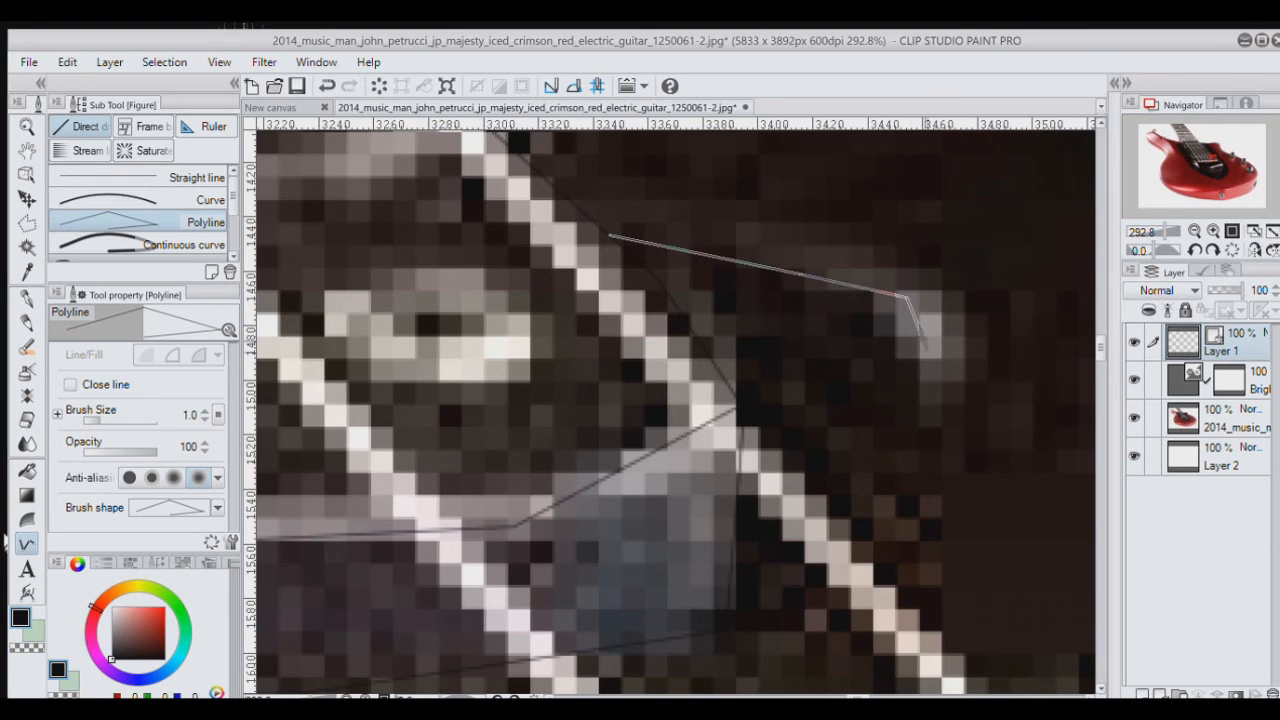
{"action": "left_click", "coordinate": [942, 412]}
{"action": "left_click", "coordinate": [872, 500]}
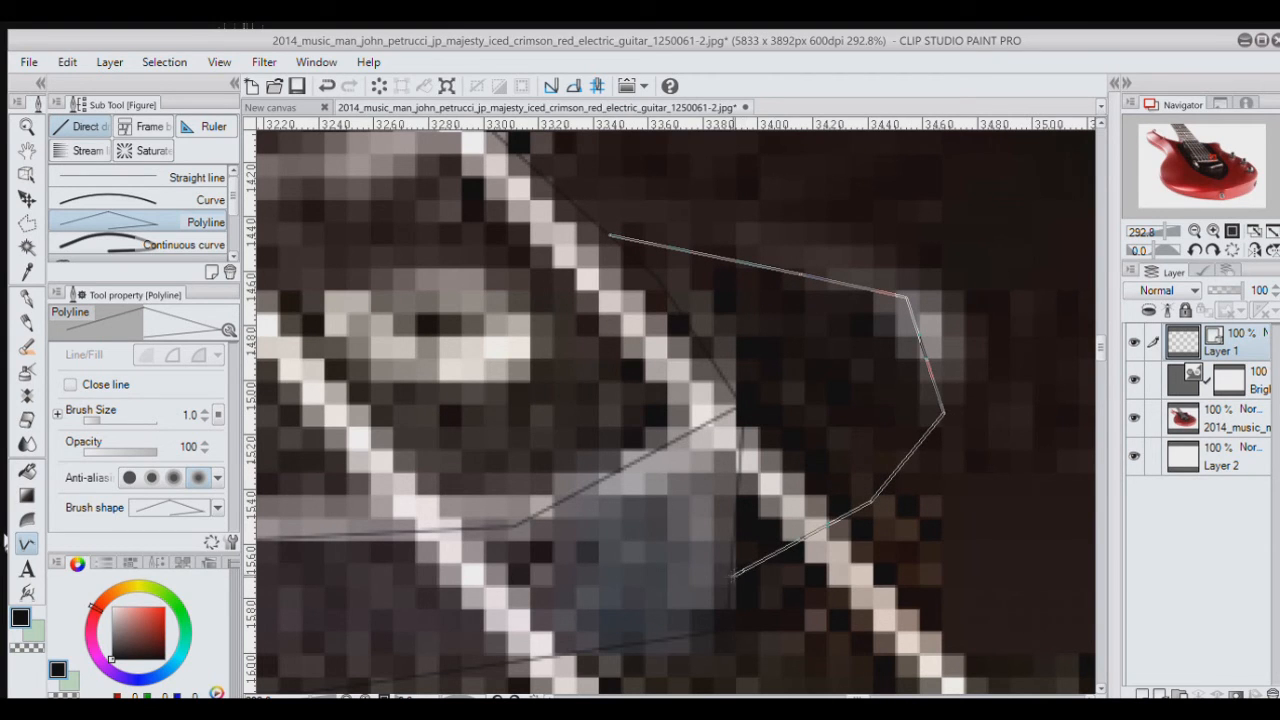
{"action": "double_click", "coordinate": [730, 580]}
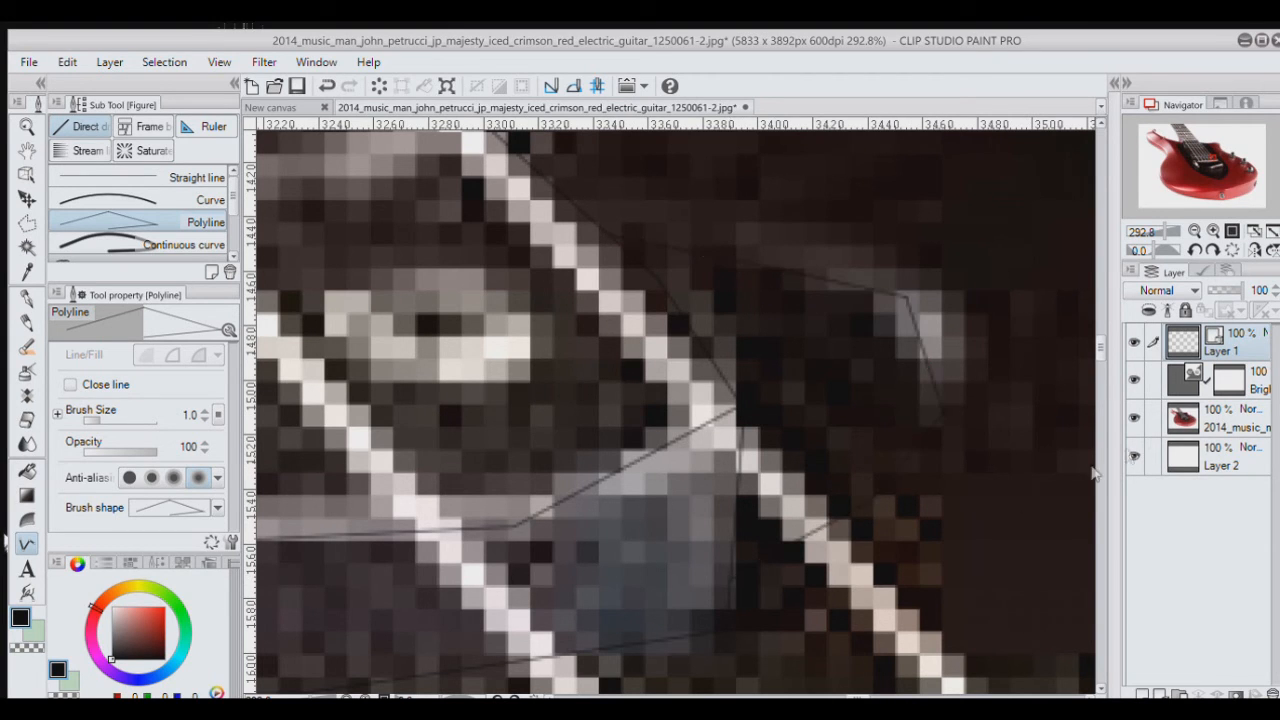
Step: Hide the photo layer to check the mounting tab lines of both pickups against the rest of the drawing
{"action": "left_click", "coordinate": [1270, 232]}
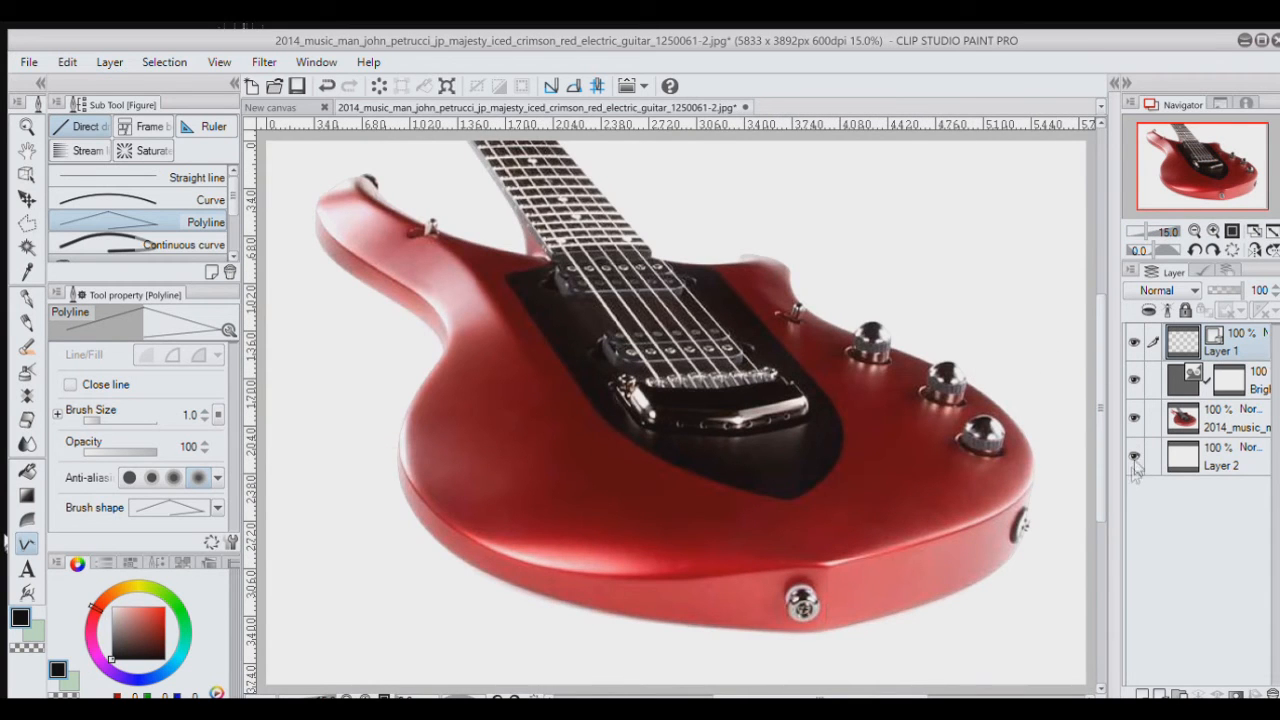
{"action": "left_click", "coordinate": [1134, 417]}
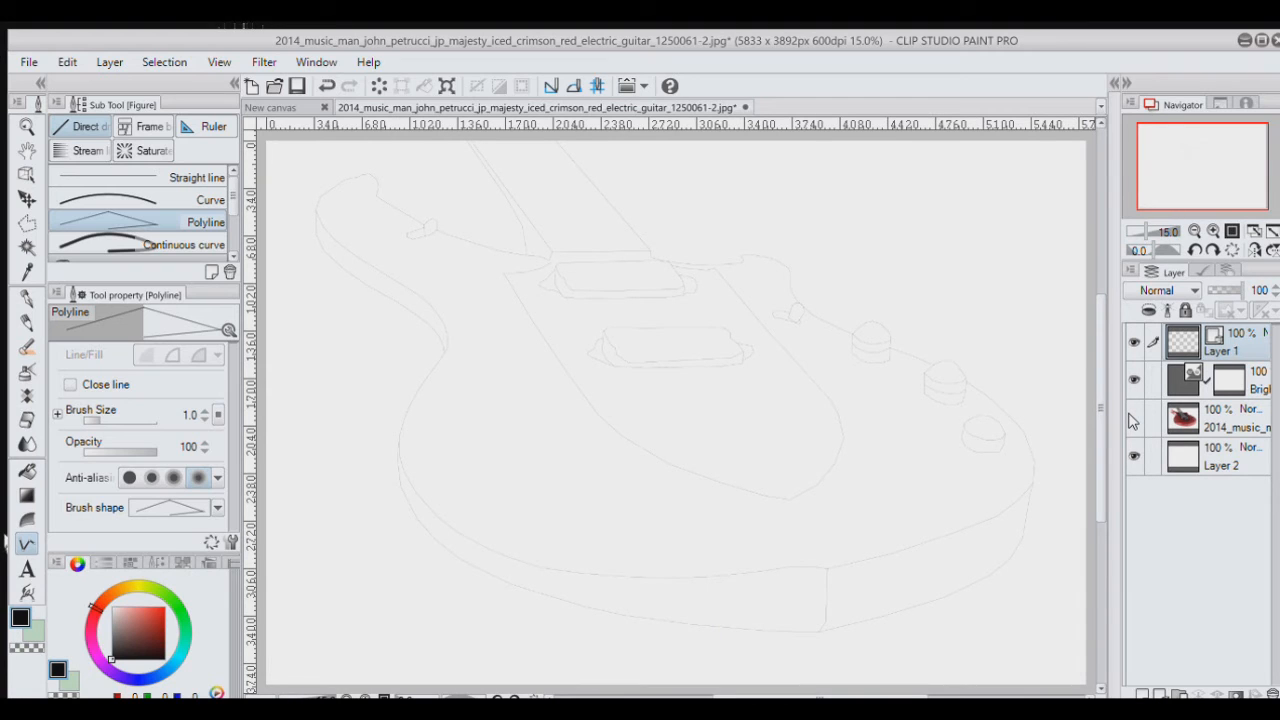
{"action": "scroll", "coordinate": [630, 258], "scroll_direction": "up", "scroll_amount": 2}
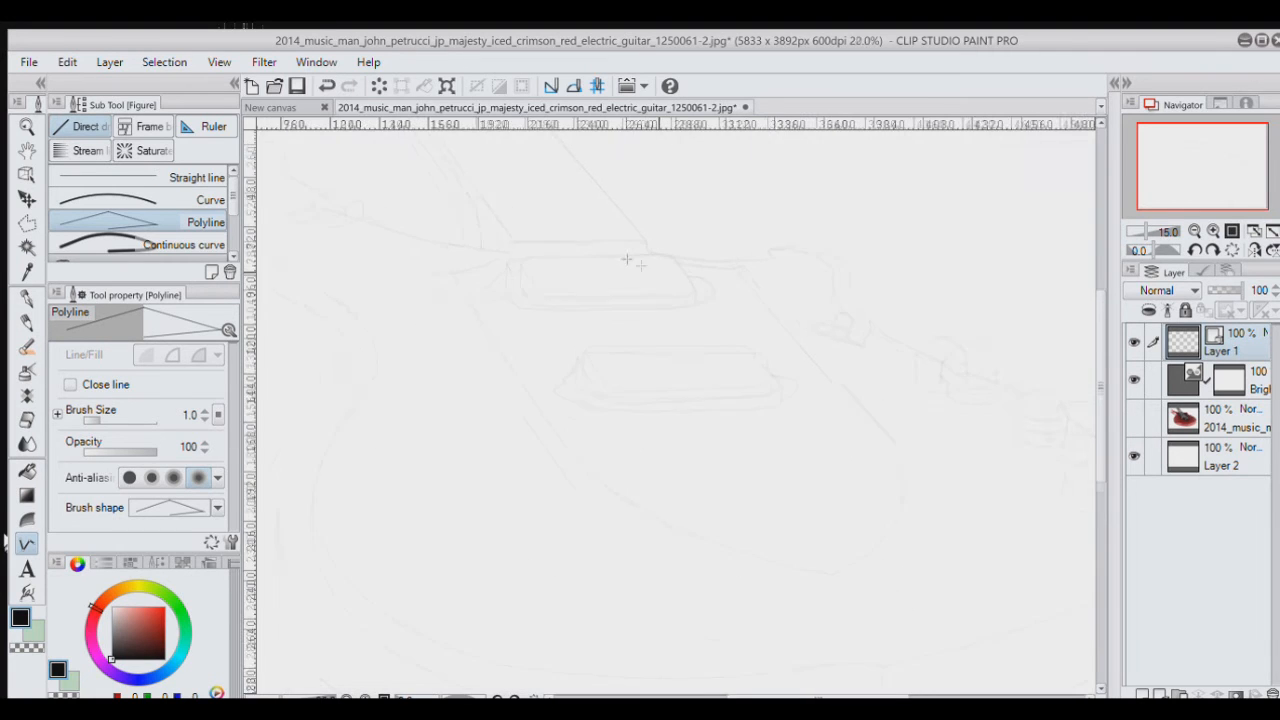
Step: Show the photo layer again and trace the outline of the bridge cover below the saddles with a polyline
{"action": "left_click", "coordinate": [1134, 418]}
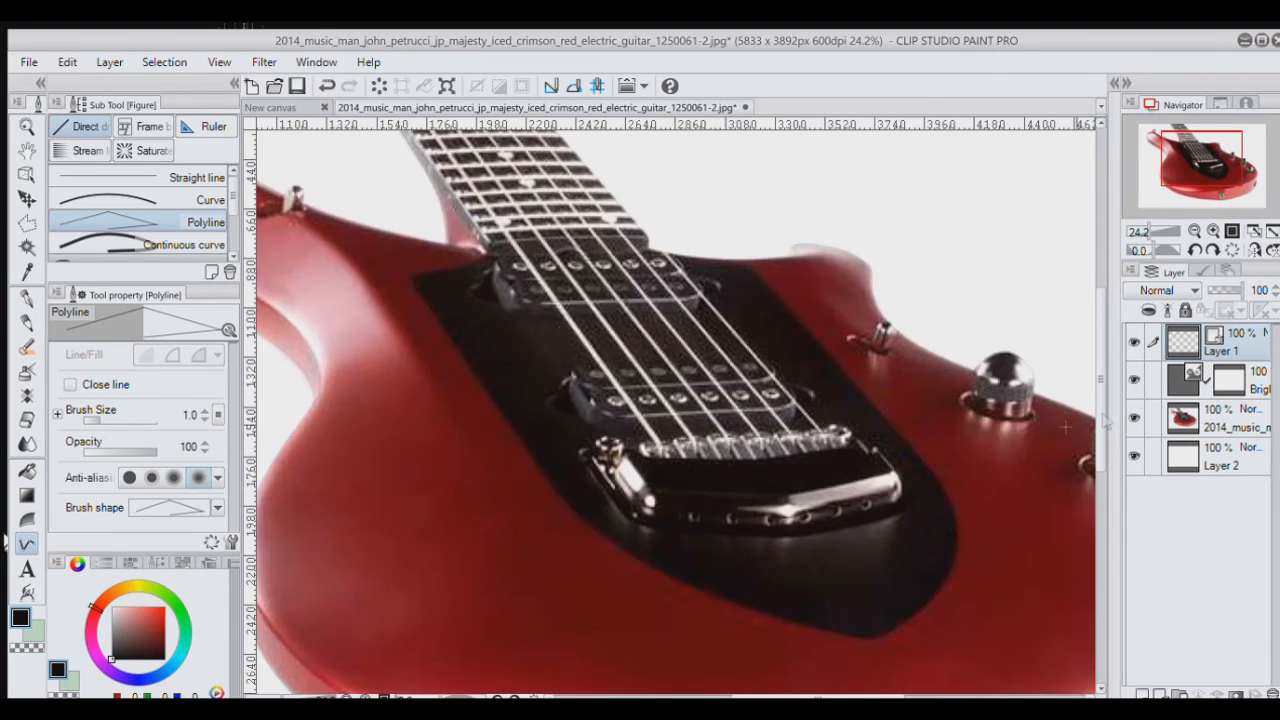
{"action": "scroll", "coordinate": [805, 487], "scroll_direction": "up", "scroll_amount": 3}
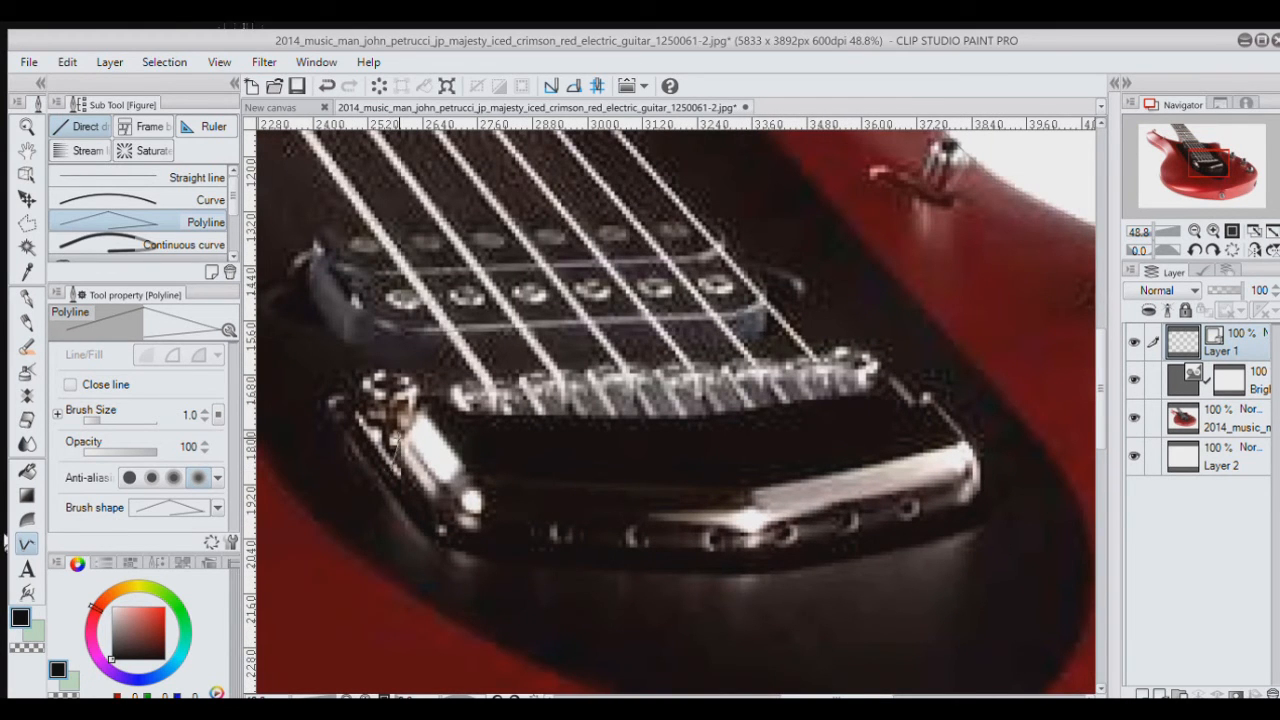
{"action": "left_click", "coordinate": [419, 409]}
{"action": "left_click", "coordinate": [692, 422]}
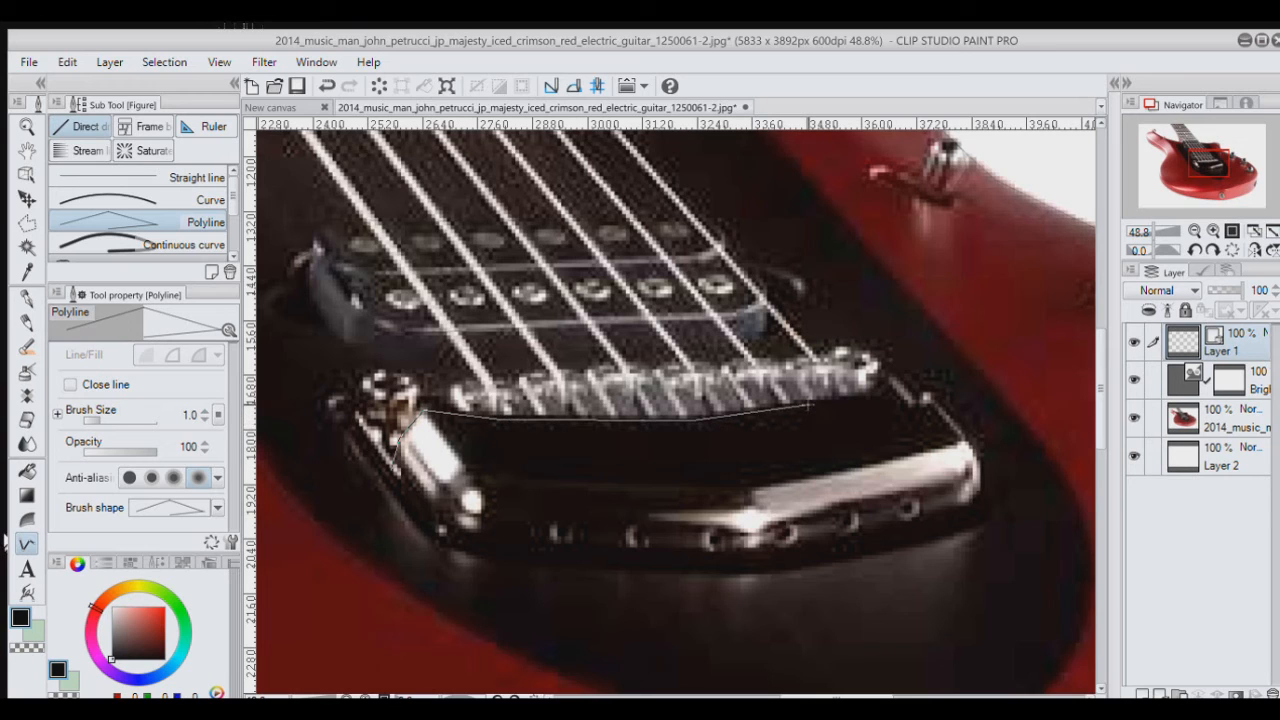
{"action": "left_click", "coordinate": [918, 389]}
{"action": "left_click", "coordinate": [977, 499]}
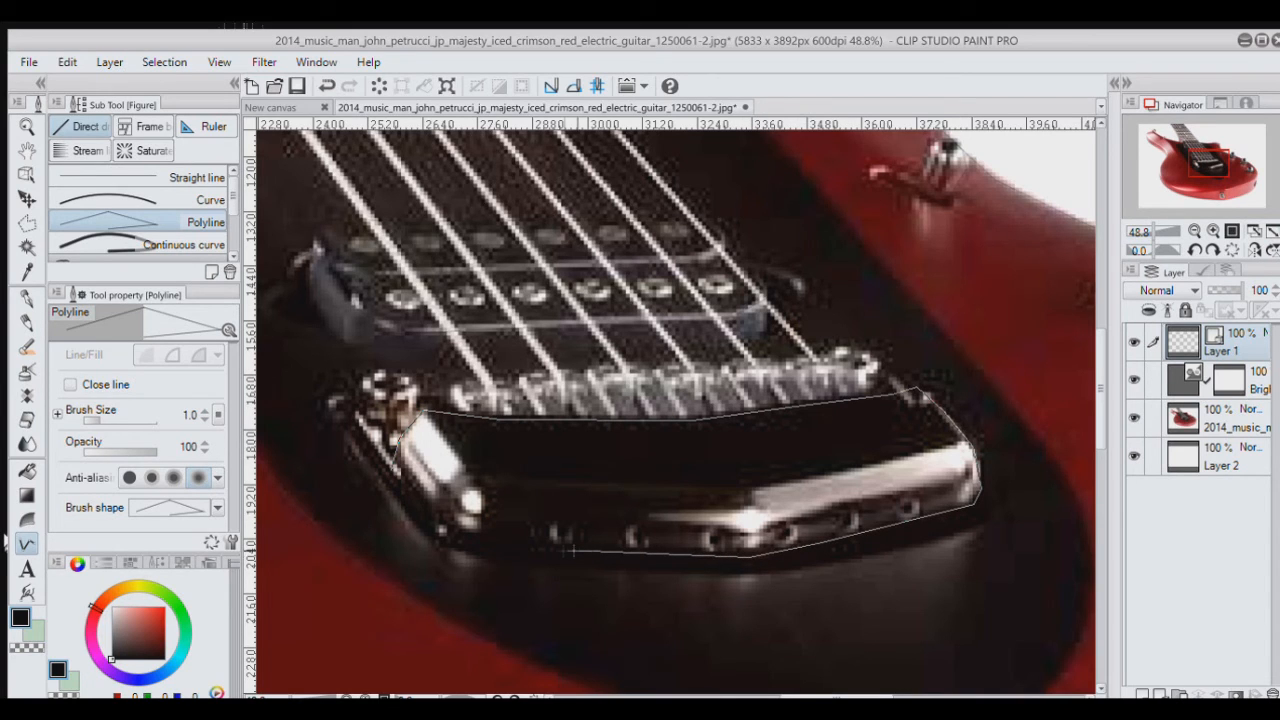
{"action": "left_click", "coordinate": [443, 530]}
{"action": "double_click", "coordinate": [392, 467]}
{"action": "left_click", "coordinate": [1134, 418]}
{"action": "left_click", "coordinate": [1134, 418]}
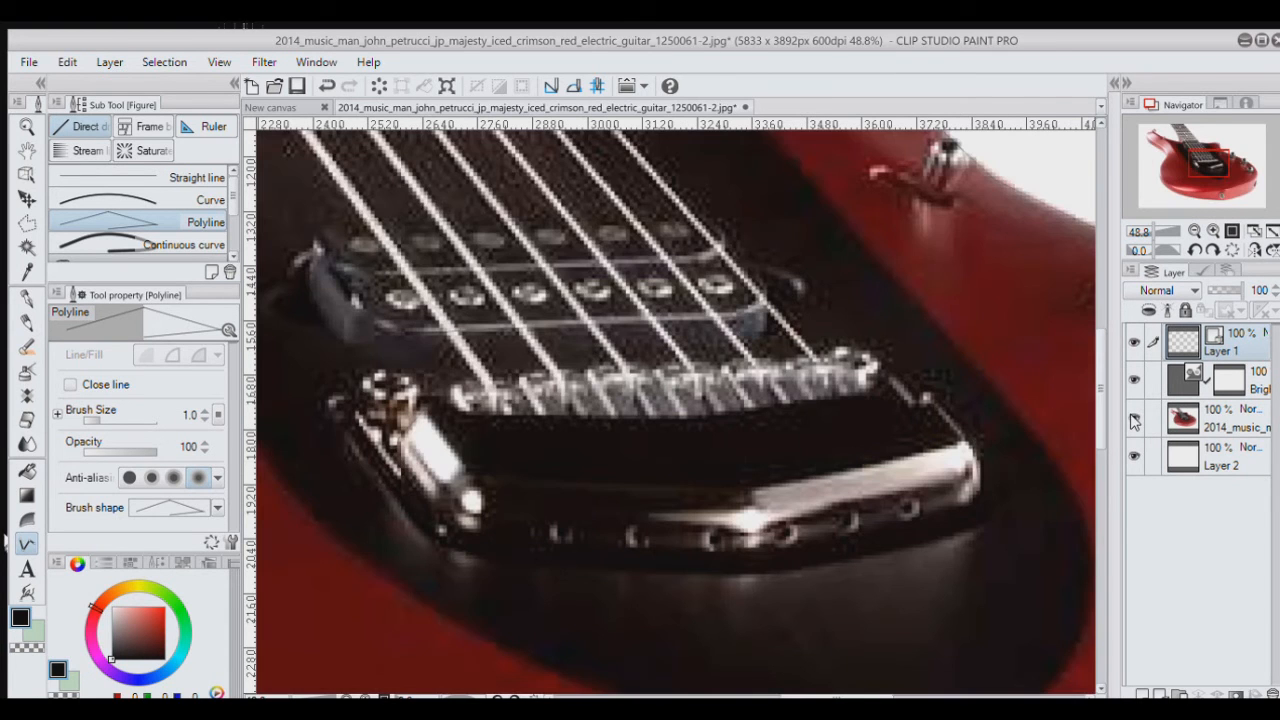
Step: Trace the rounded post at the bridge's left end with a polyline starting and ending on the bridge outline
{"action": "scroll", "coordinate": [374, 409], "scroll_direction": "up", "scroll_amount": 4}
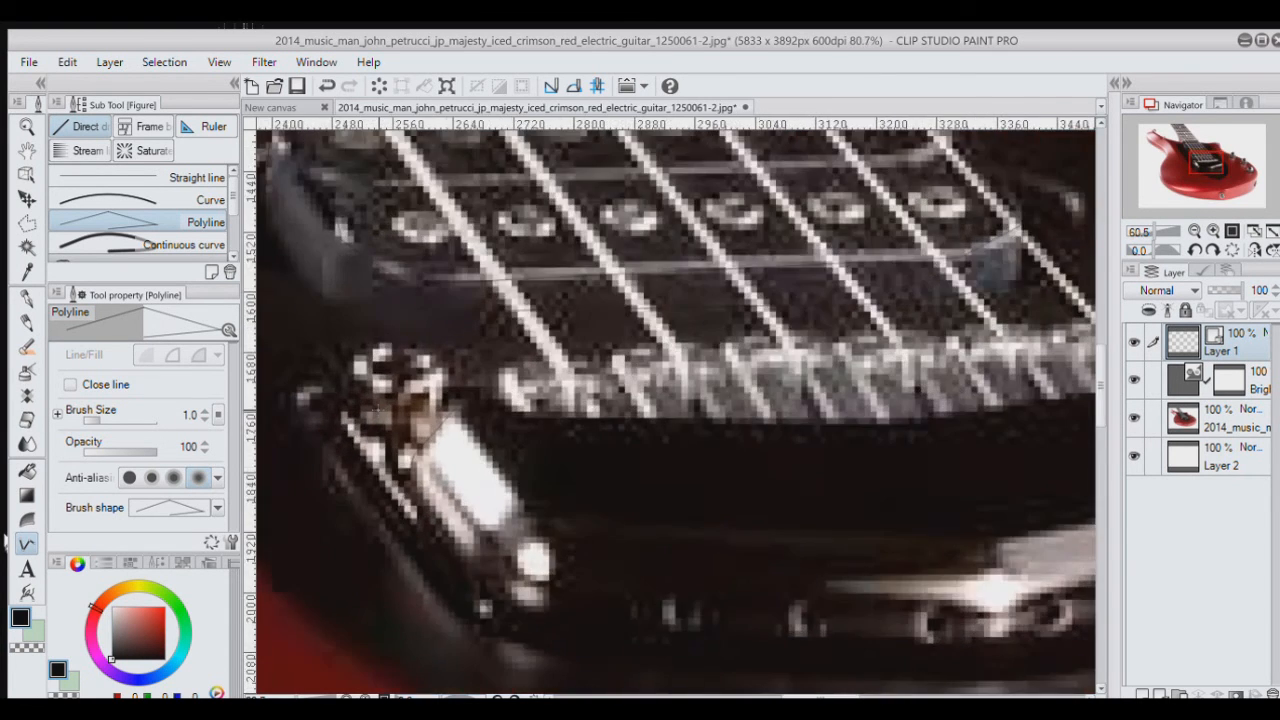
{"action": "scroll", "coordinate": [423, 519], "scroll_direction": "up", "scroll_amount": 3}
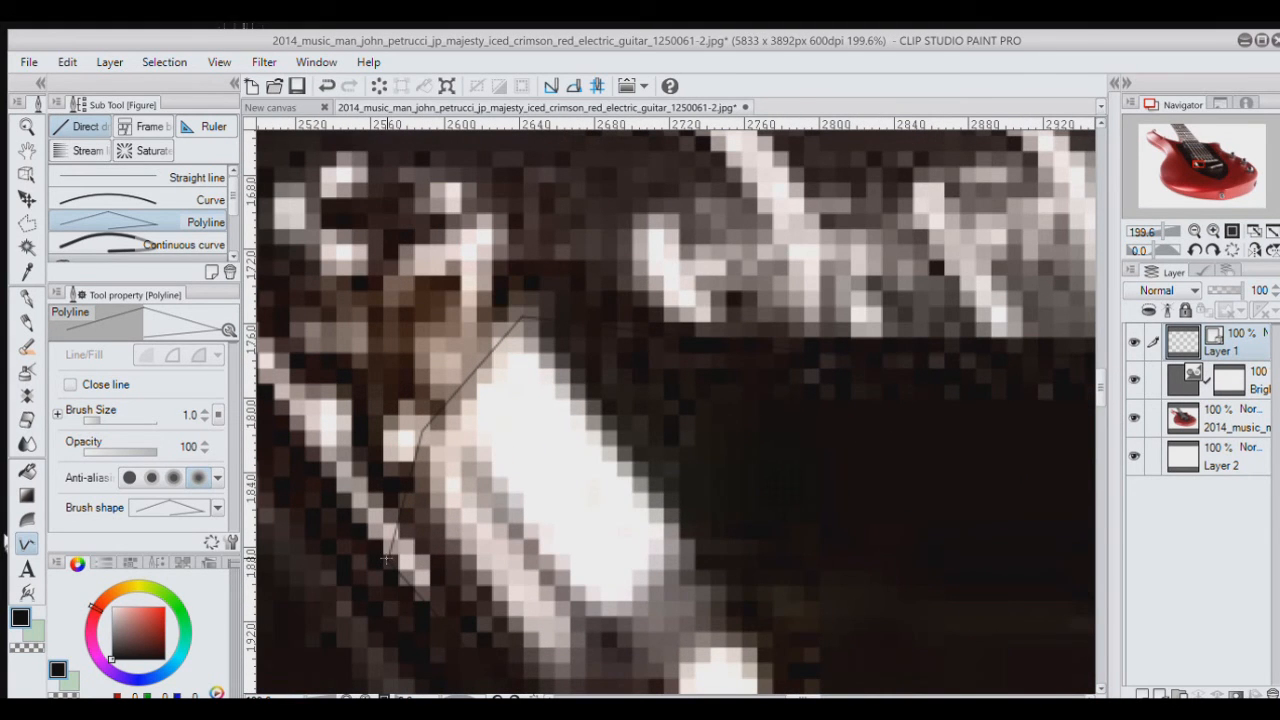
{"action": "scroll", "coordinate": [386, 560], "scroll_direction": "up", "scroll_amount": 4}
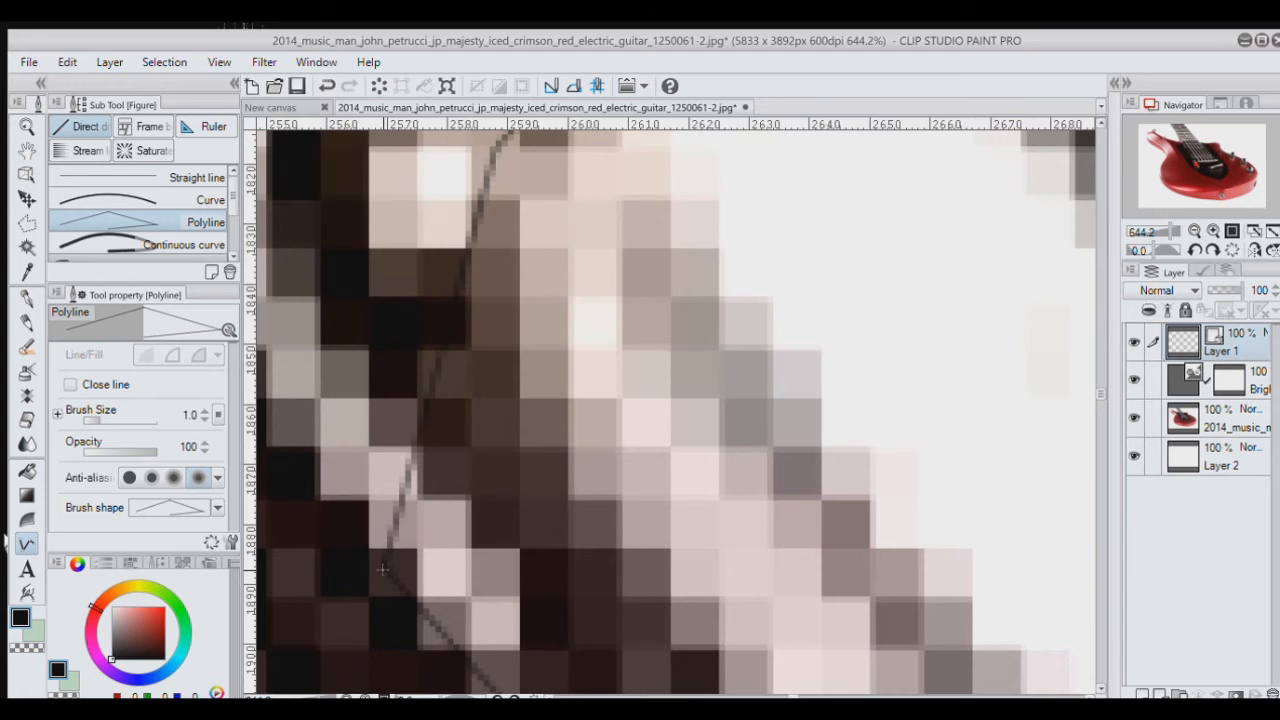
{"action": "scroll", "coordinate": [383, 568], "scroll_direction": "down", "scroll_amount": 5}
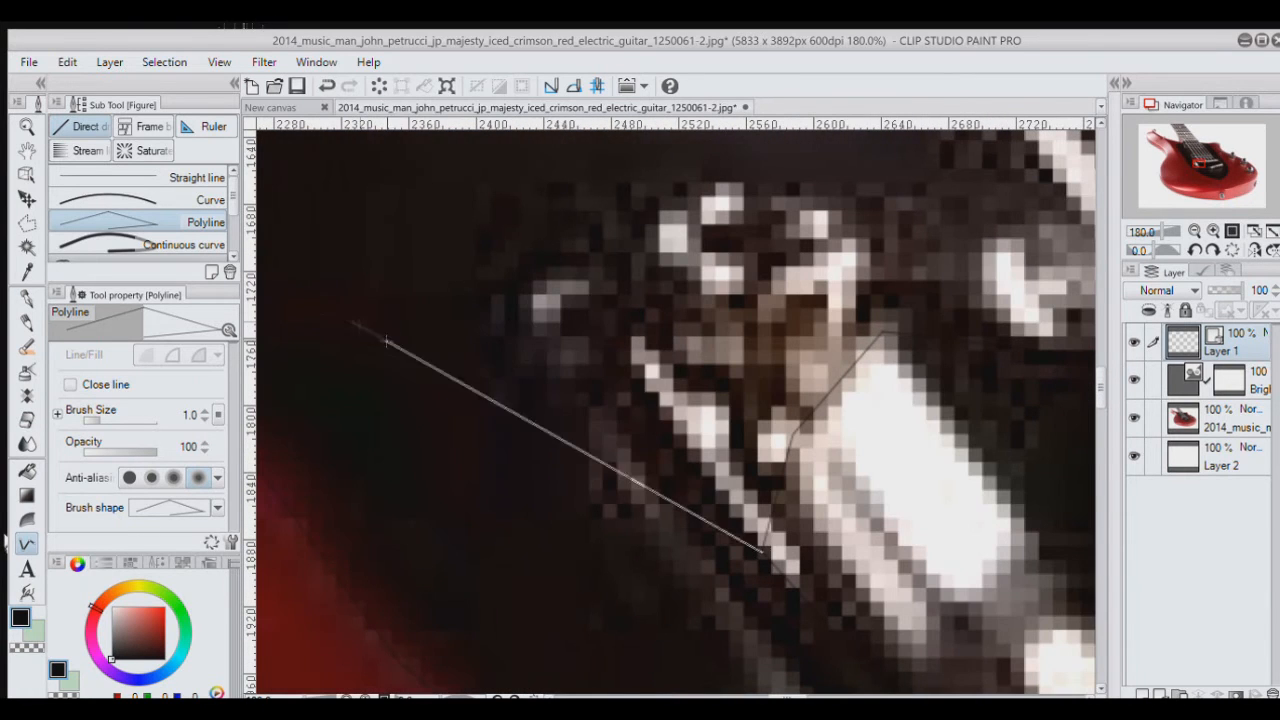
{"action": "left_click", "coordinate": [628, 357]}
{"action": "left_click", "coordinate": [645, 225]}
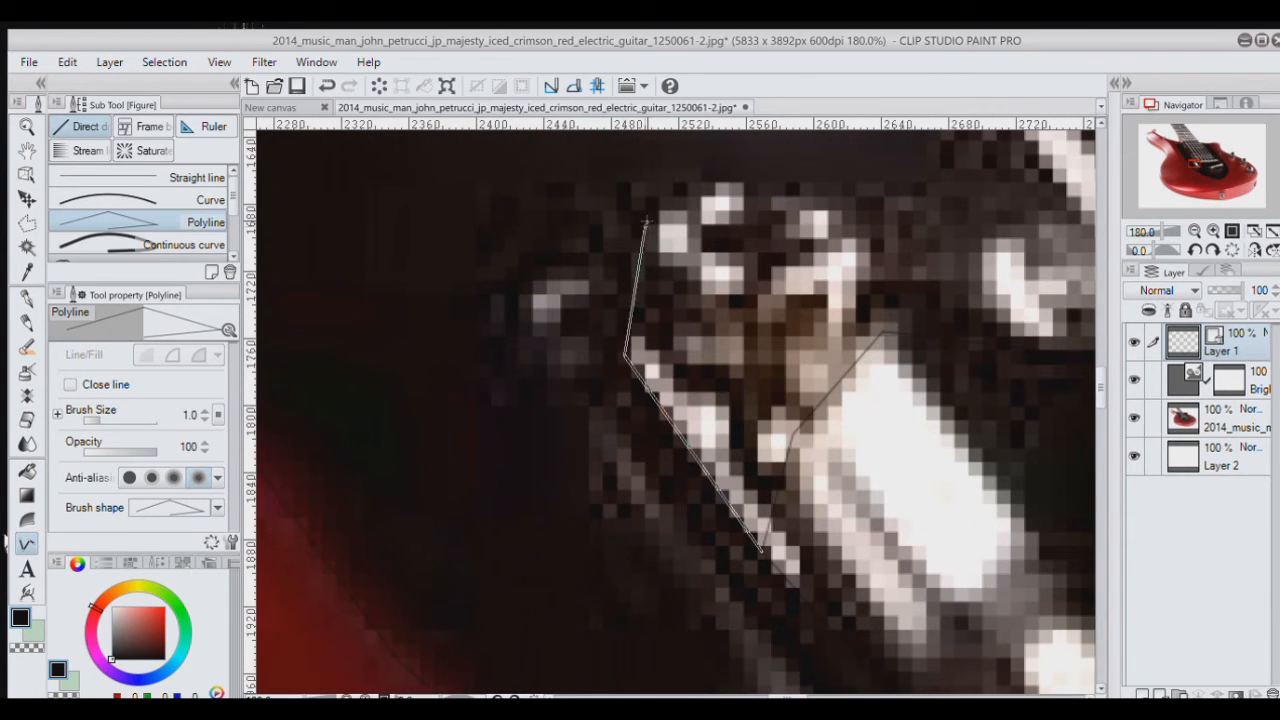
{"action": "left_click", "coordinate": [721, 183]}
{"action": "left_click", "coordinate": [804, 200]}
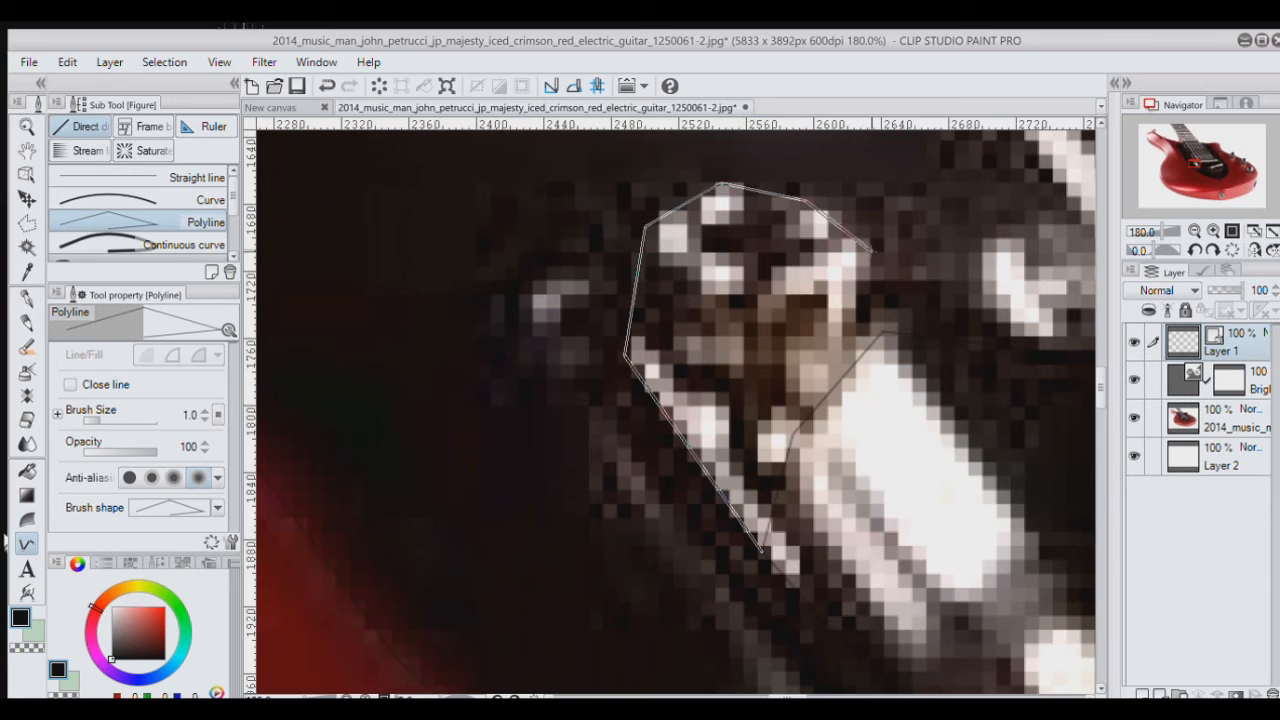
{"action": "left_click", "coordinate": [872, 252]}
{"action": "double_click", "coordinate": [881, 330]}
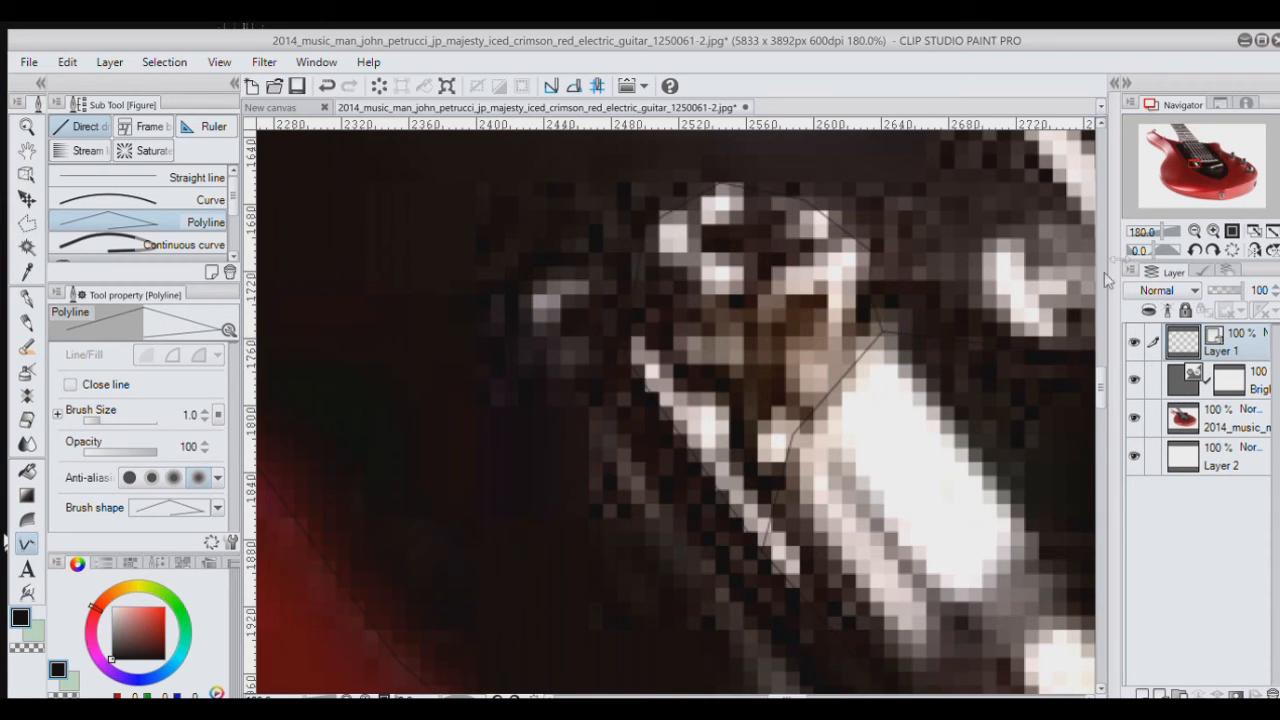
{"action": "scroll", "coordinate": [1033, 372], "scroll_direction": "down", "scroll_amount": 5}
{"action": "left_click", "coordinate": [1254, 231]}
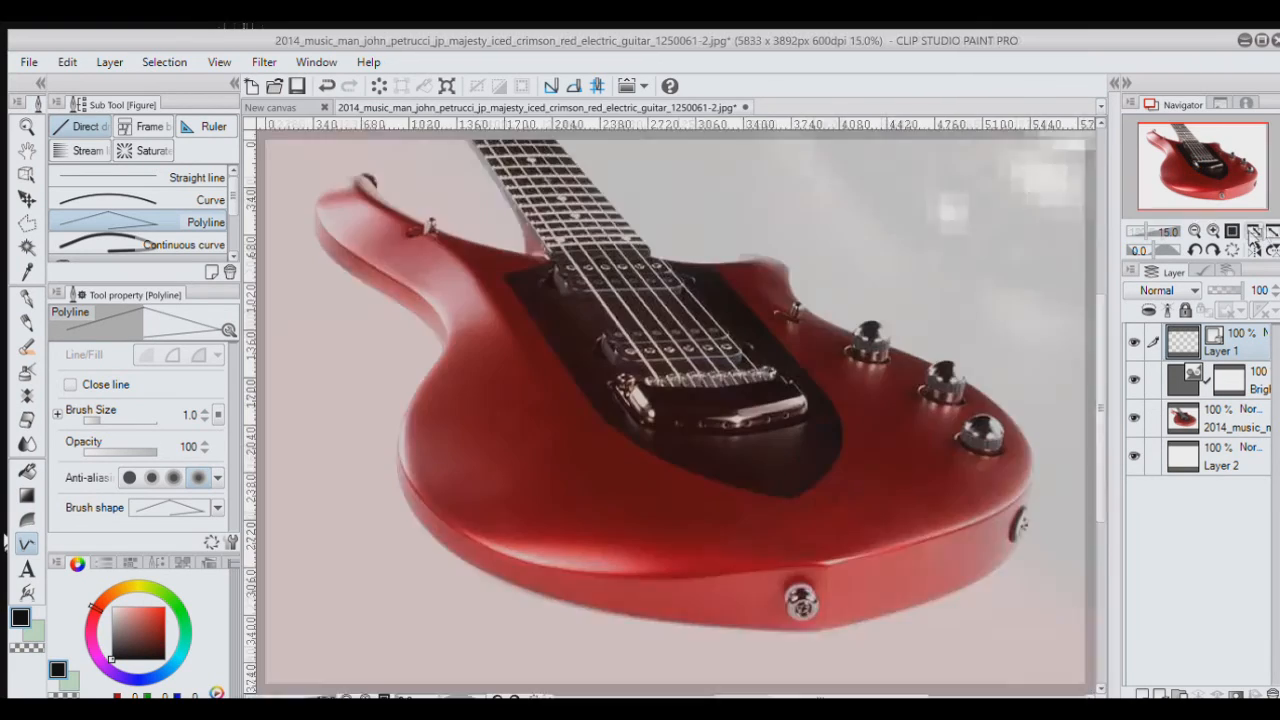
Step: Trace the front edge of the bridge's top face with a polyline from its upper left corner to the right side of the outline
{"action": "scroll", "coordinate": [918, 299], "scroll_direction": "up", "scroll_amount": 4}
{"action": "scroll", "coordinate": [918, 299], "scroll_direction": "up", "scroll_amount": 2}
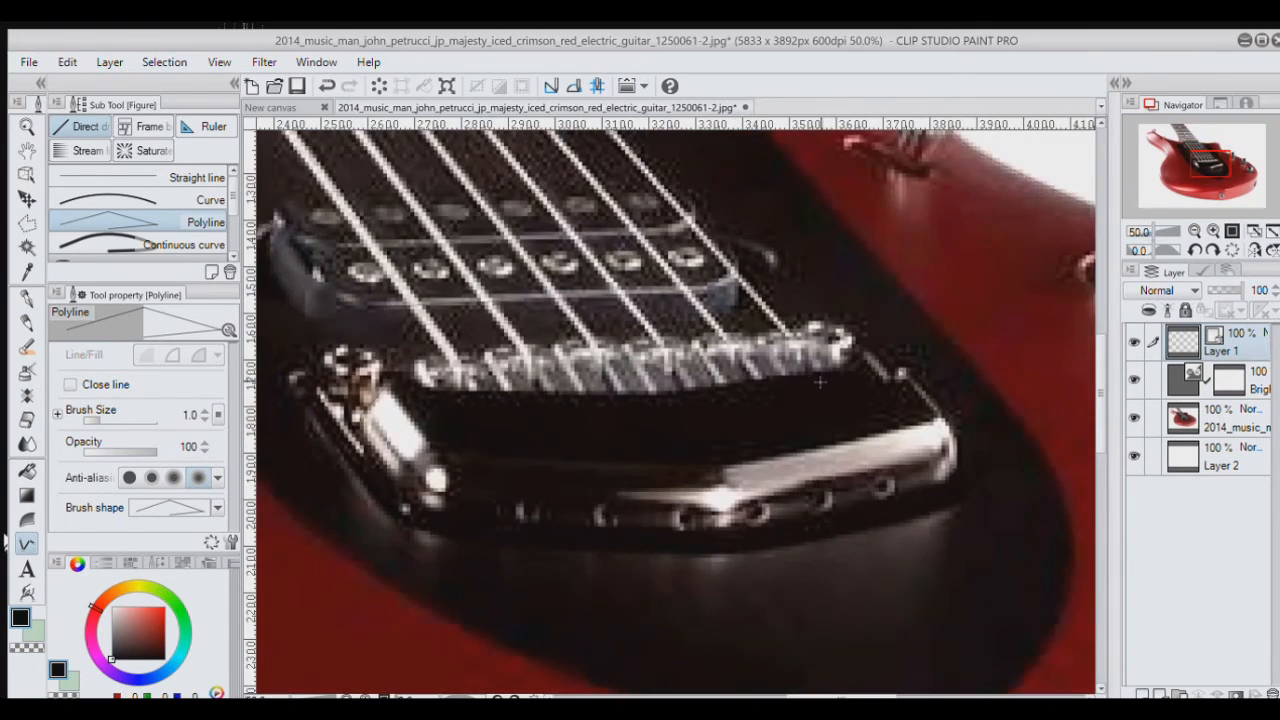
{"action": "scroll", "coordinate": [918, 299], "scroll_direction": "up", "scroll_amount": 1}
{"action": "scroll", "coordinate": [333, 385], "scroll_direction": "up", "scroll_amount": 2}
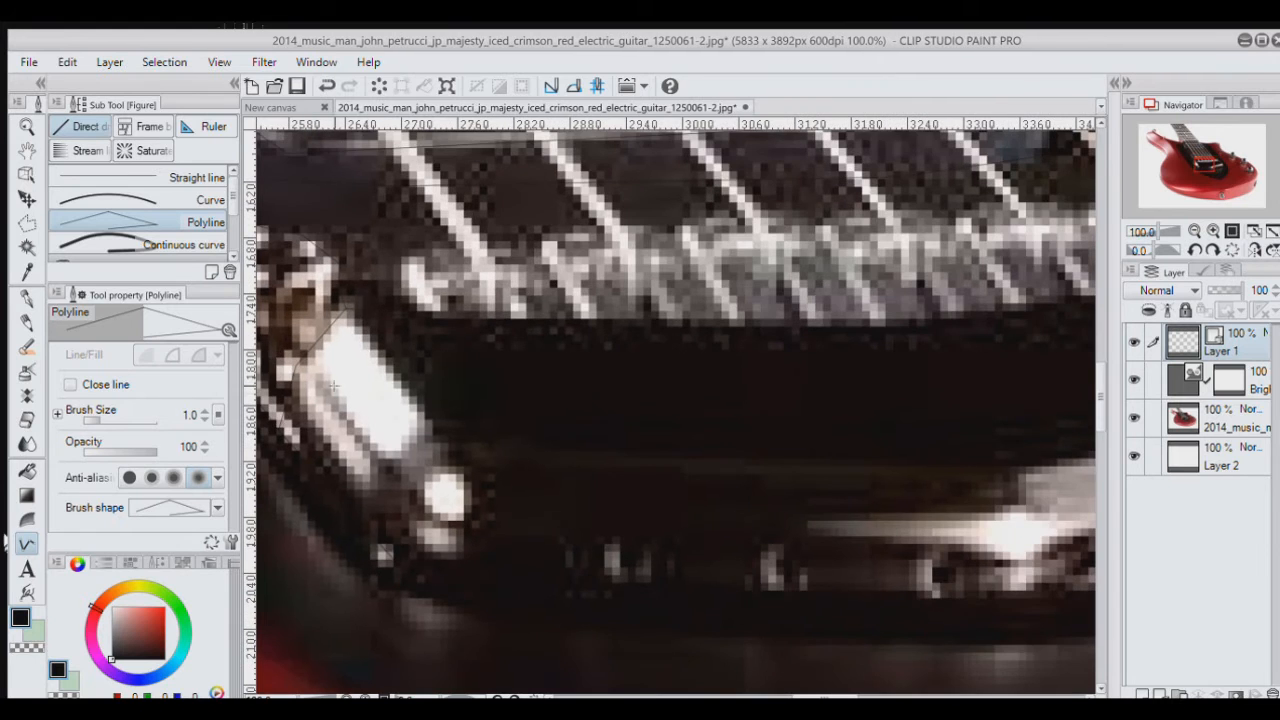
{"action": "scroll", "coordinate": [342, 349], "scroll_direction": "up", "scroll_amount": 2}
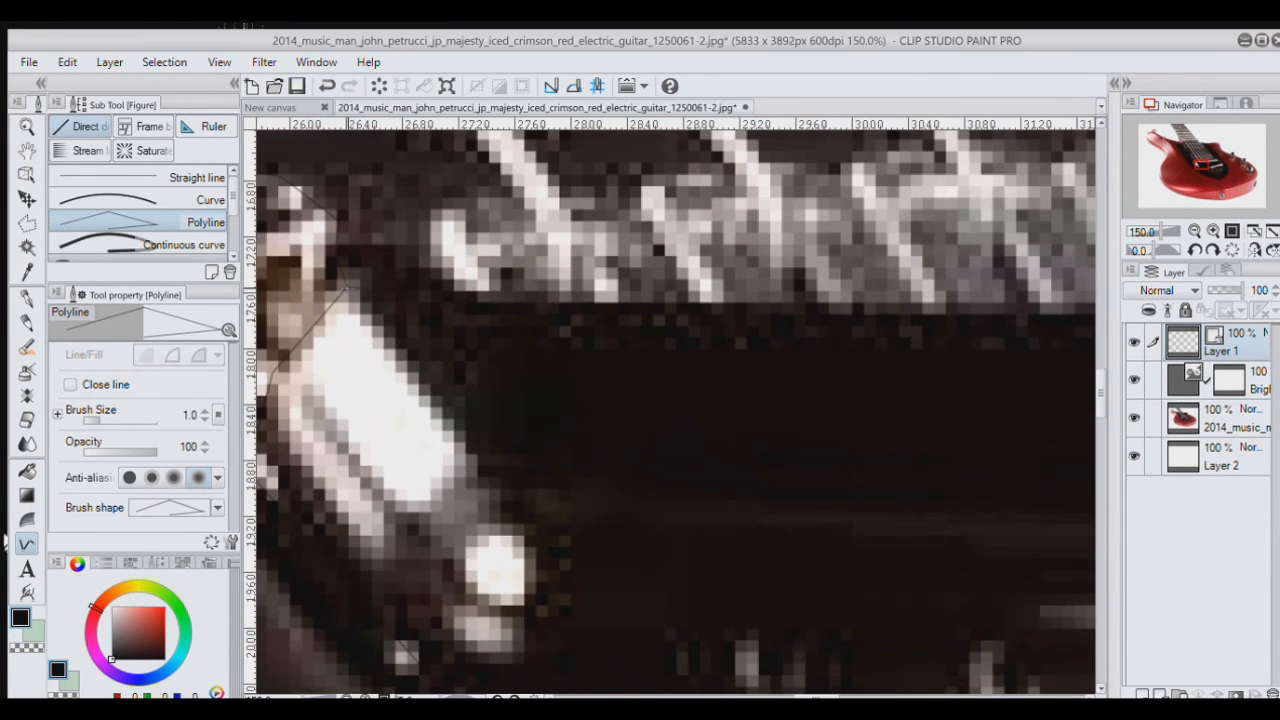
{"action": "left_click", "coordinate": [346, 286]}
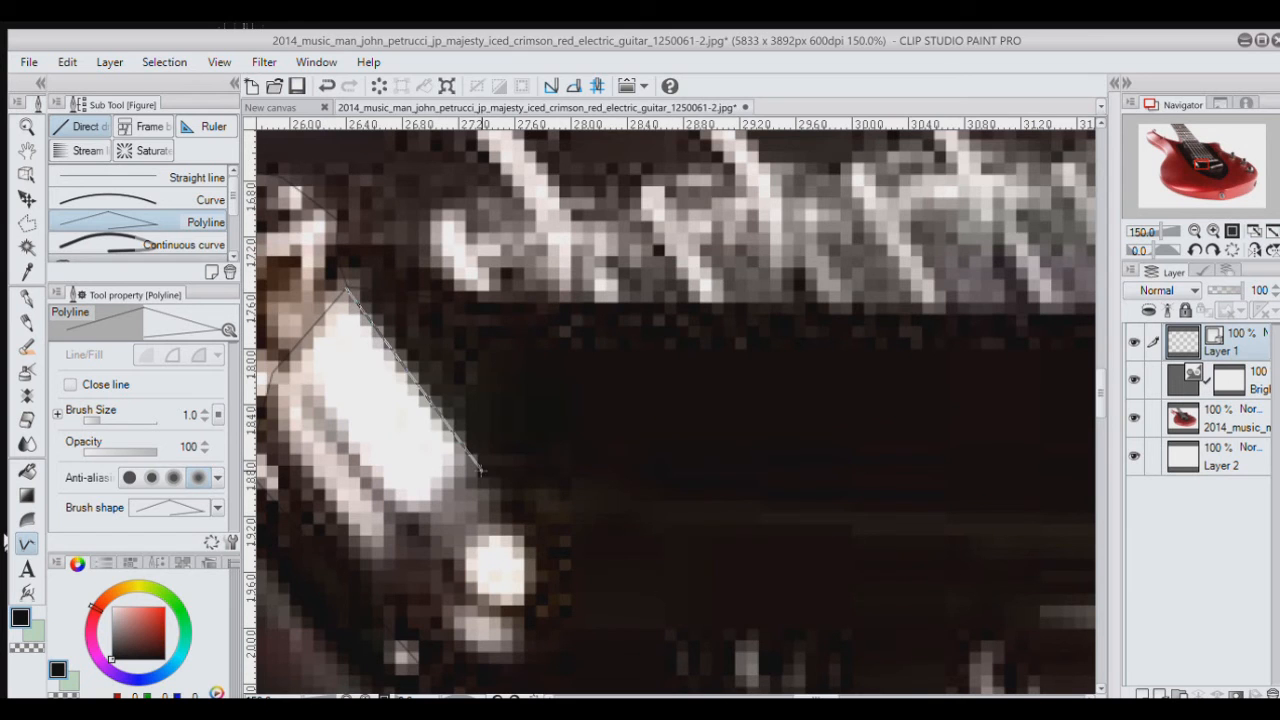
{"action": "scroll", "coordinate": [479, 485], "scroll_direction": "down", "scroll_amount": 4}
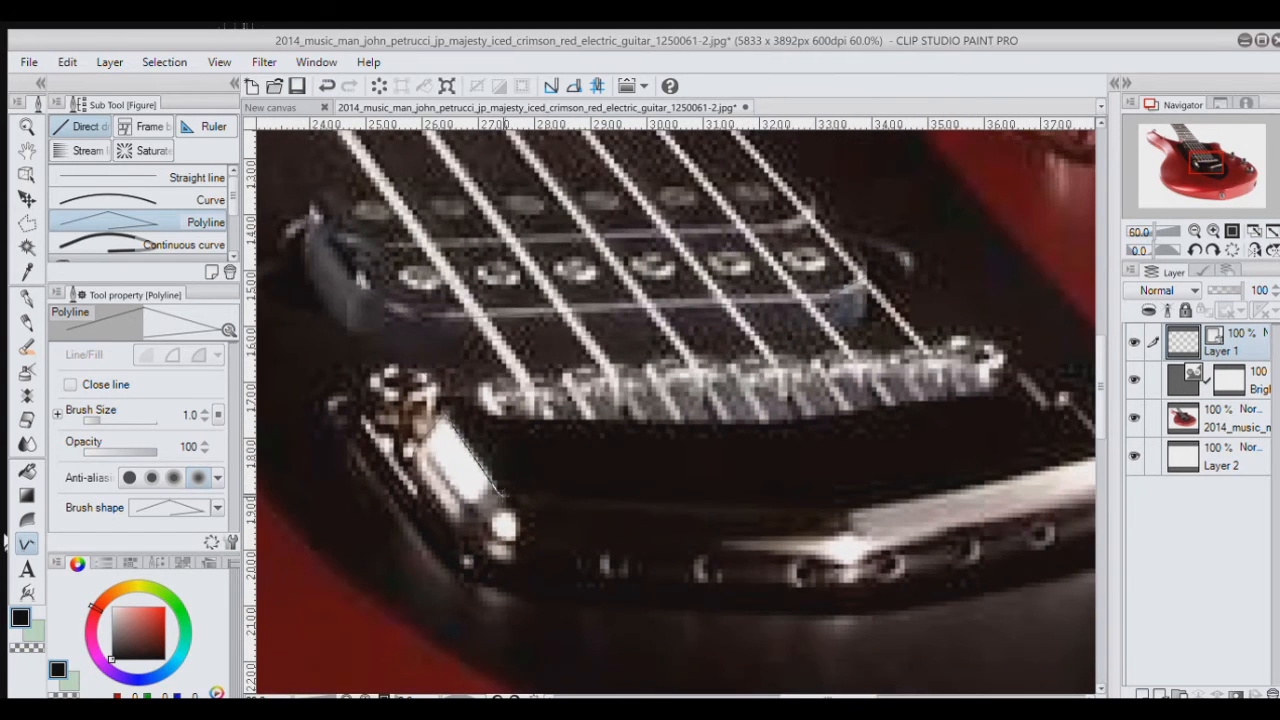
{"action": "left_click", "coordinate": [498, 492]}
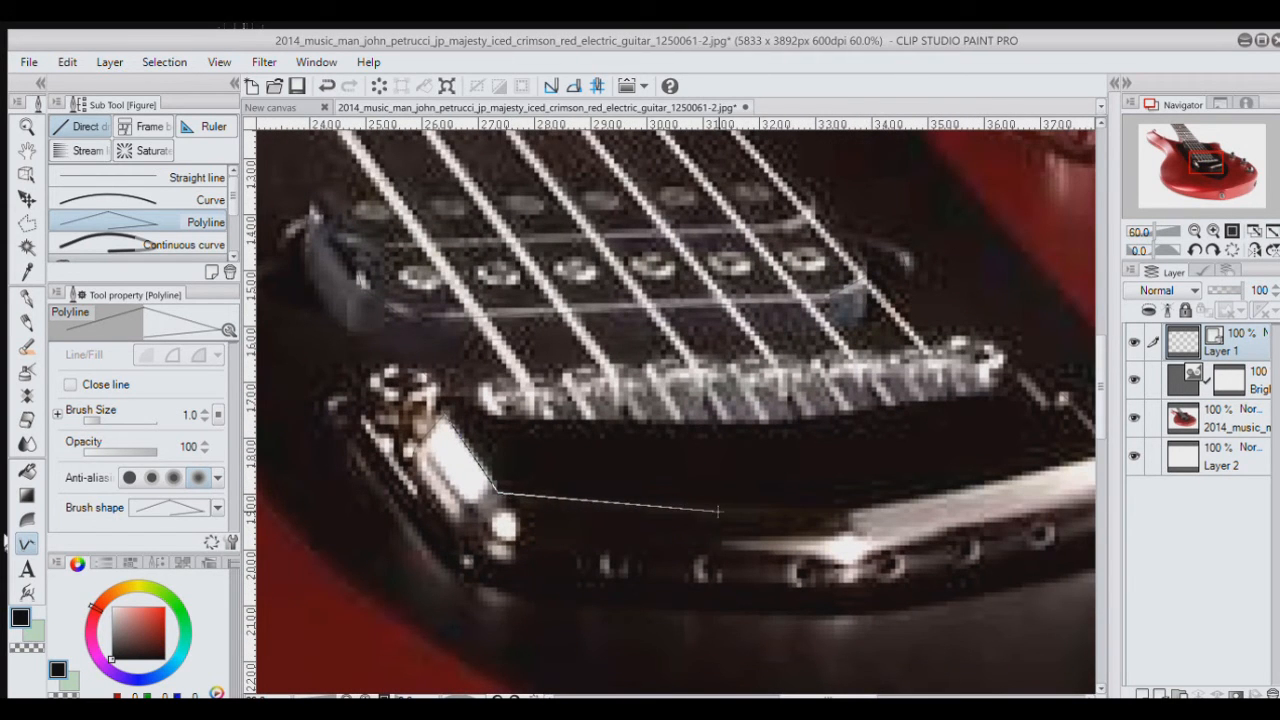
{"action": "left_click", "coordinate": [846, 515]}
{"action": "left_click_drag", "start_coordinate": [920, 512], "coordinate": [744, 512]}
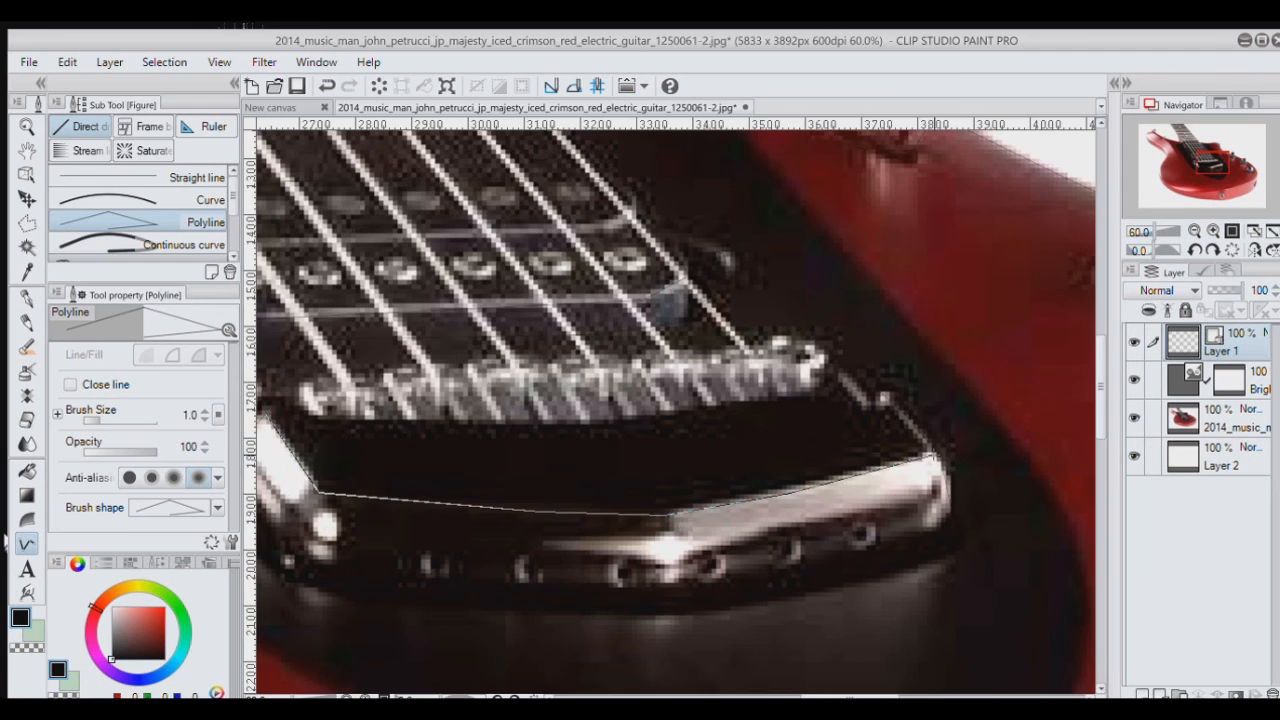
{"action": "scroll", "coordinate": [935, 458], "scroll_direction": "up", "scroll_amount": 6}
{"action": "scroll", "coordinate": [940, 450], "scroll_direction": "up", "scroll_amount": 1}
{"action": "double_click", "coordinate": [930, 498]}
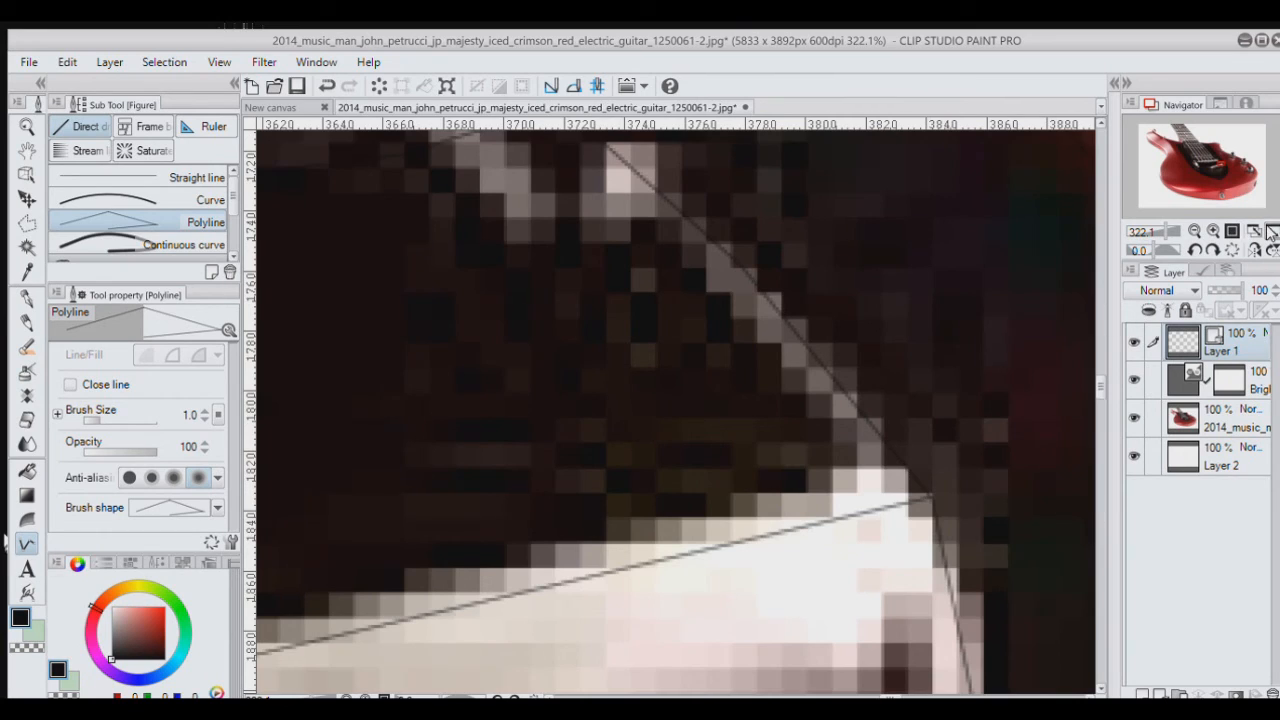
Step: Draw the corner line down the bridge's front face at the bright highlight, joining the top face edge to the bottom outline
{"action": "left_click", "coordinate": [1270, 232]}
{"action": "scroll", "coordinate": [745, 412], "scroll_direction": "up", "scroll_amount": 5}
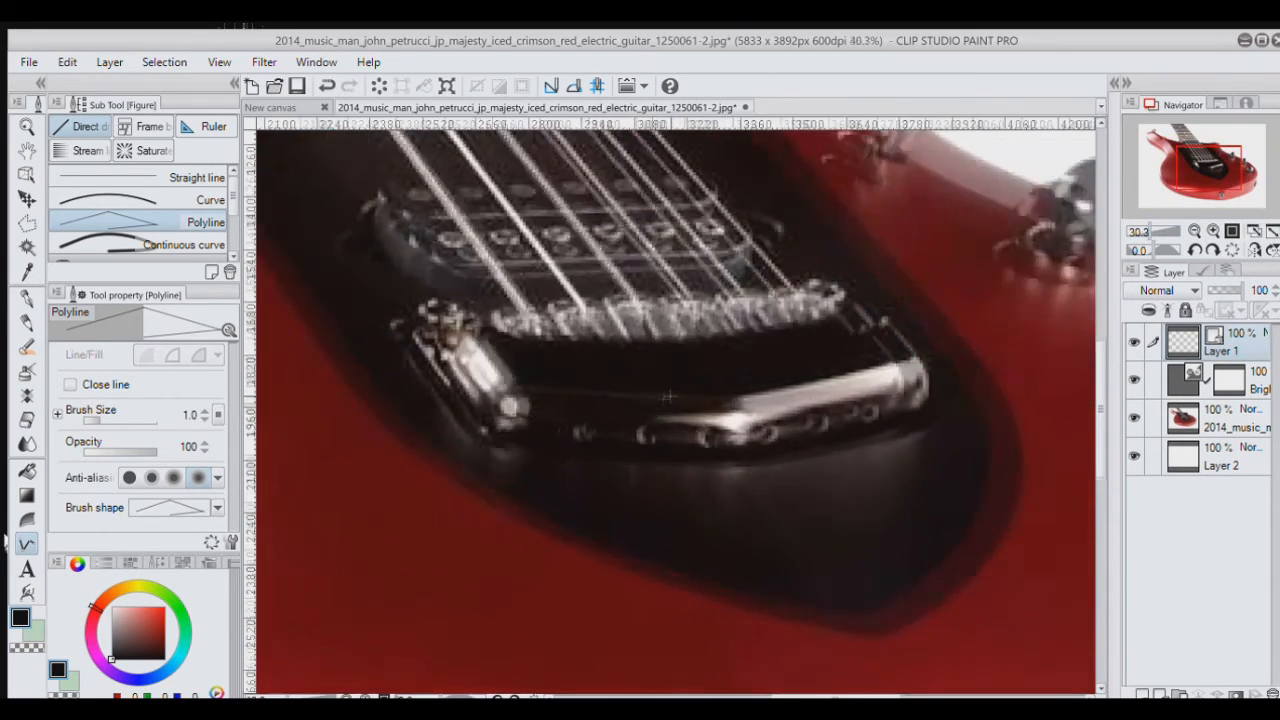
{"action": "scroll", "coordinate": [745, 412], "scroll_direction": "up", "scroll_amount": 1}
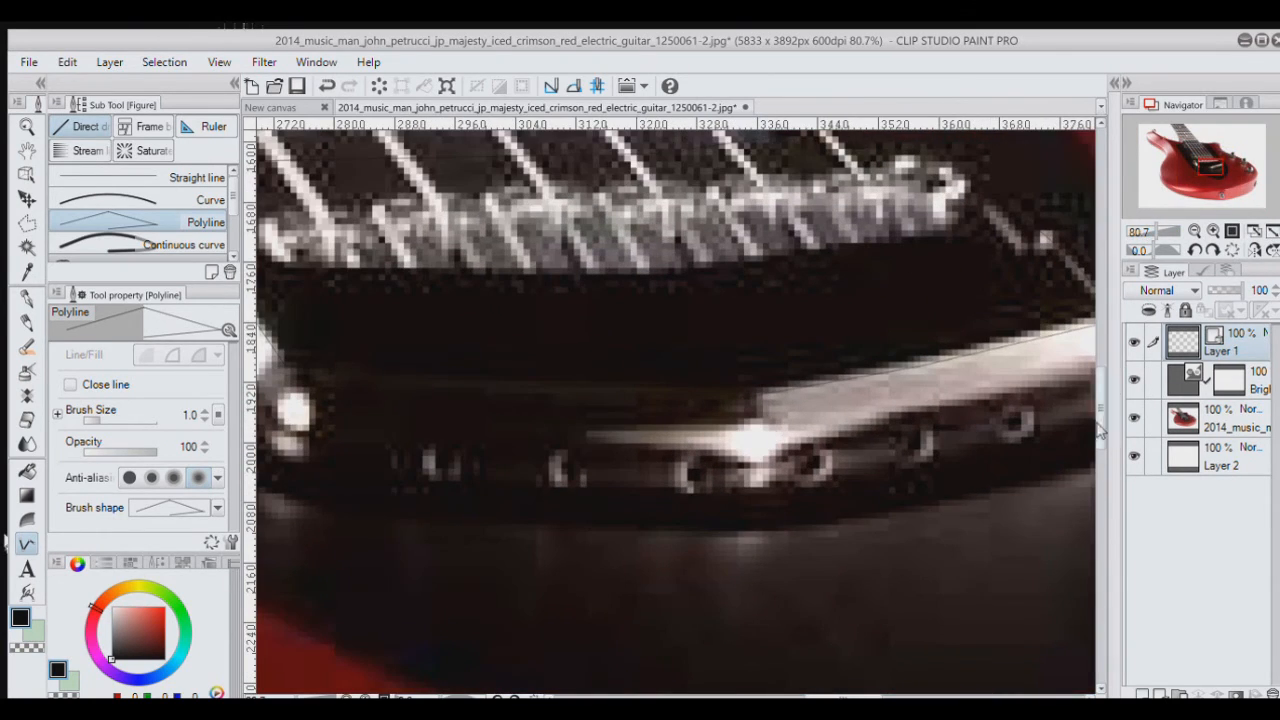
{"action": "left_click", "coordinate": [1134, 417]}
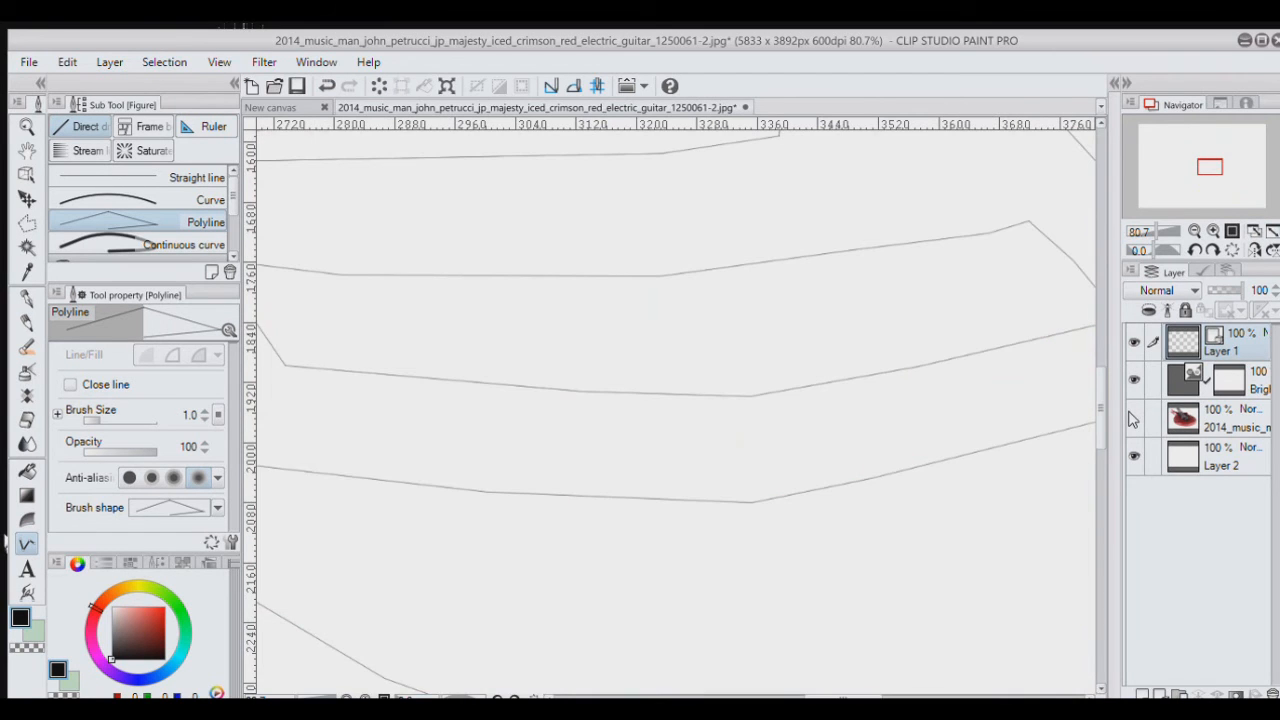
{"action": "left_click", "coordinate": [1134, 417]}
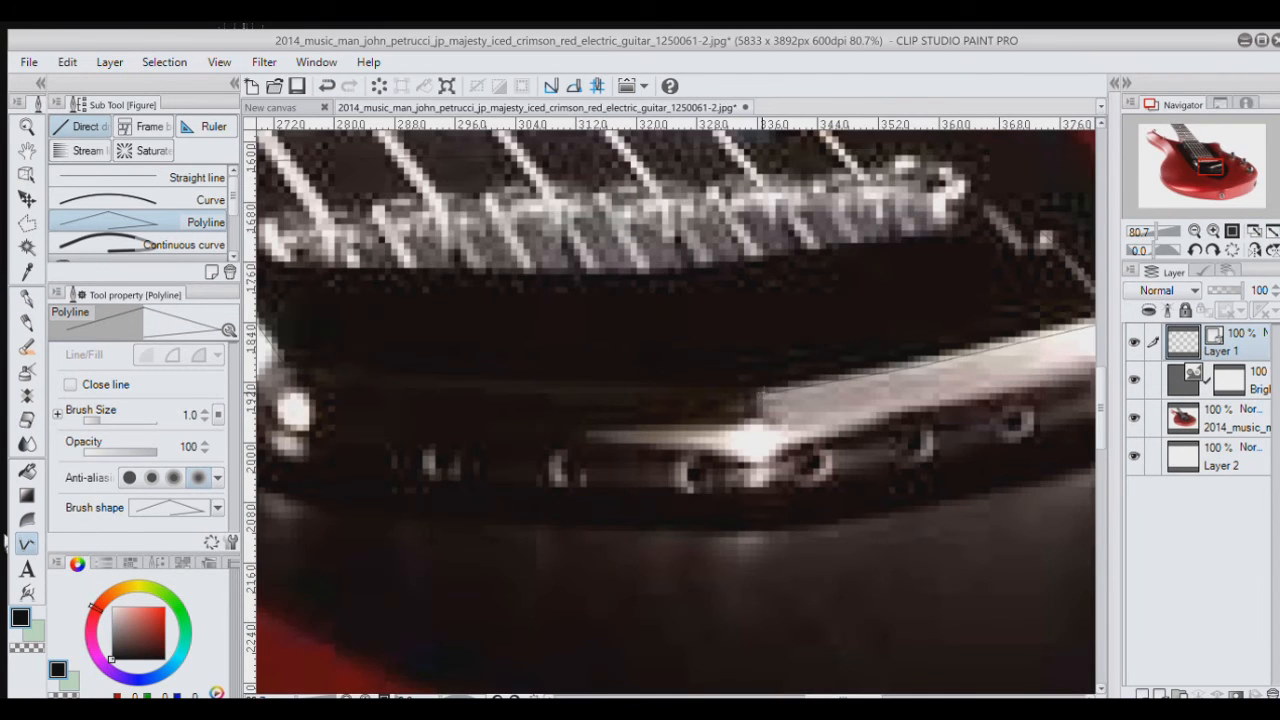
{"action": "scroll", "coordinate": [760, 400], "scroll_direction": "up", "scroll_amount": 3}
{"action": "scroll", "coordinate": [730, 396], "scroll_direction": "up", "scroll_amount": 5}
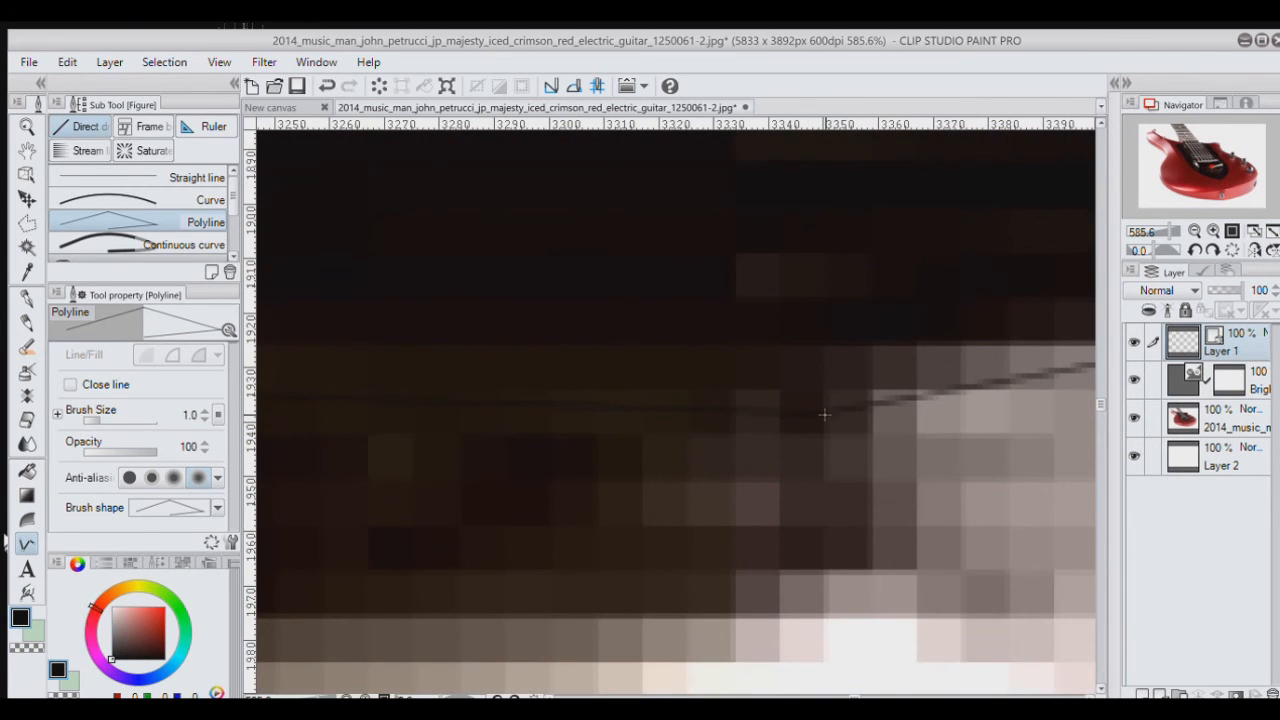
{"action": "scroll", "coordinate": [824, 414], "scroll_direction": "down", "scroll_amount": 5}
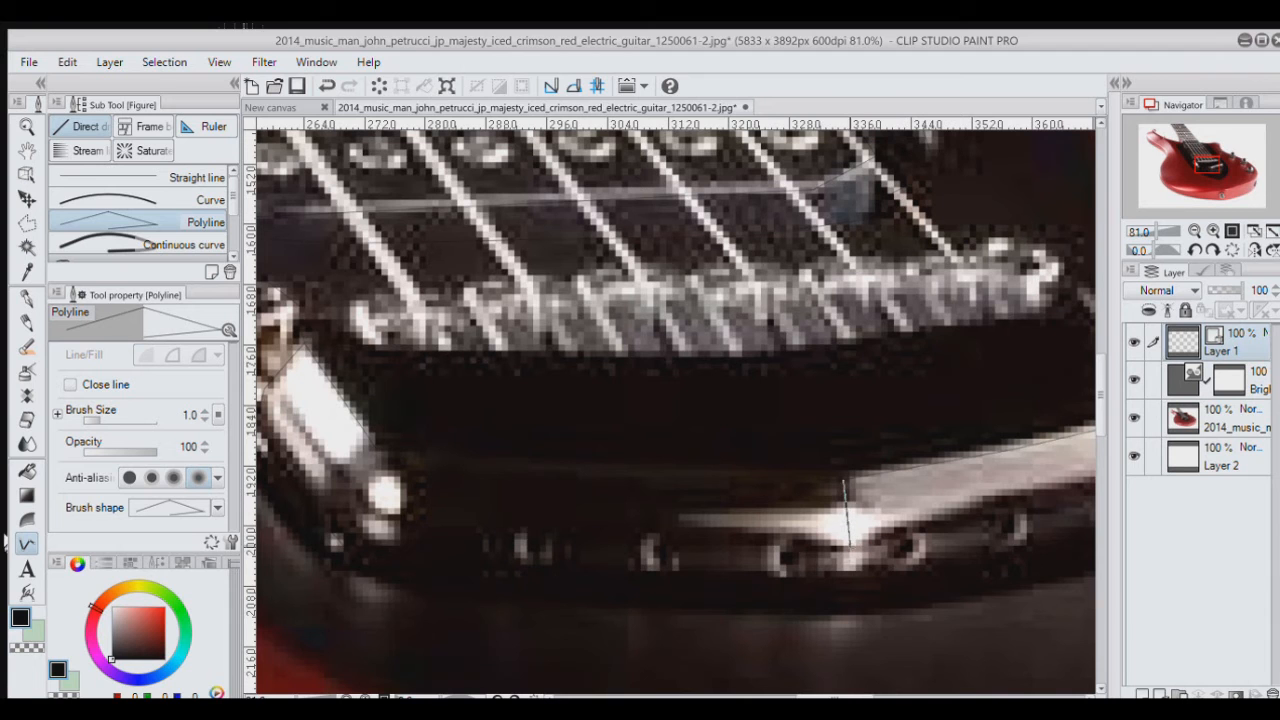
{"action": "scroll", "coordinate": [850, 565], "scroll_direction": "up", "scroll_amount": 3}
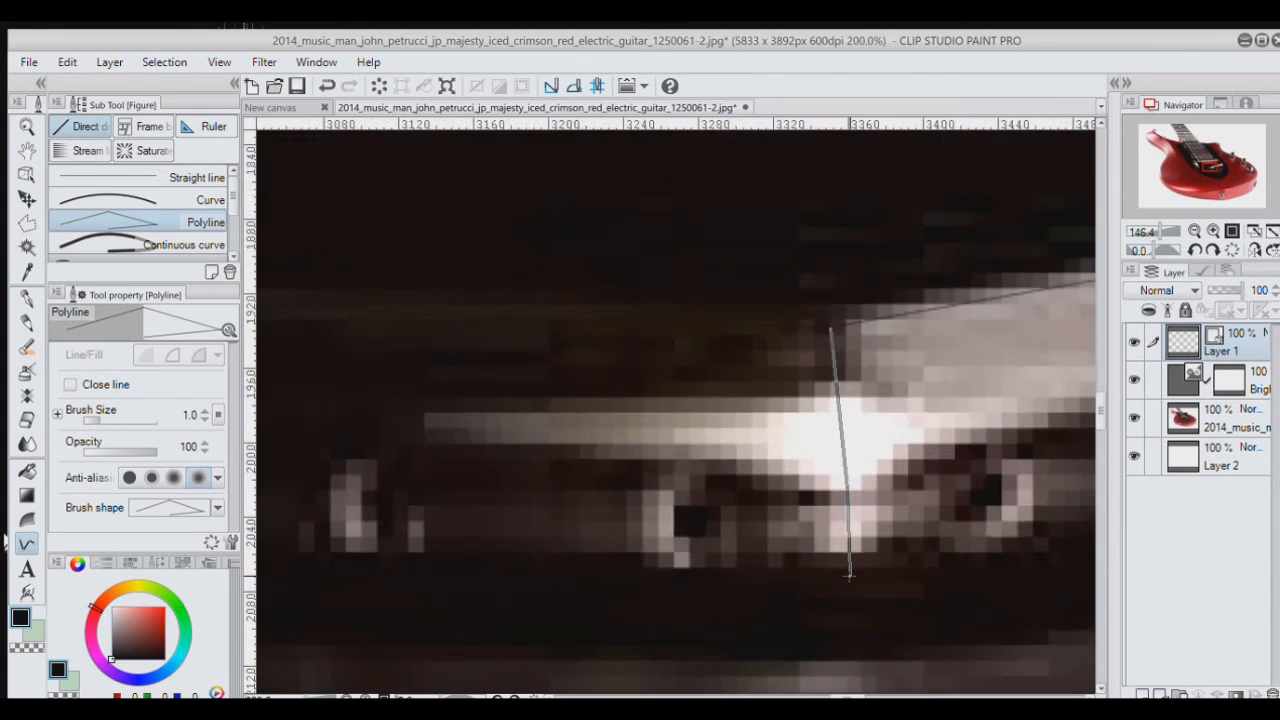
{"action": "scroll", "coordinate": [849, 576], "scroll_direction": "up", "scroll_amount": 2}
{"action": "double_click", "coordinate": [843, 546]}
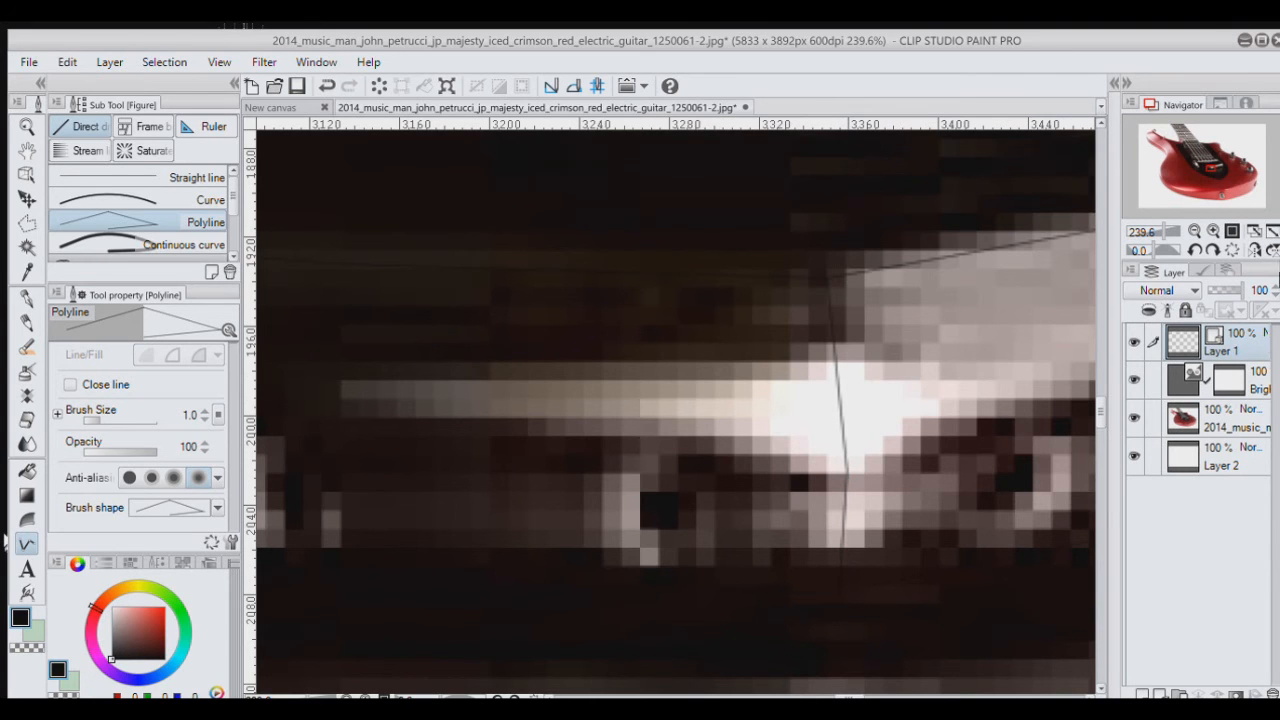
{"action": "left_click", "coordinate": [1272, 229]}
{"action": "scroll", "coordinate": [764, 415], "scroll_direction": "up", "scroll_amount": 7}
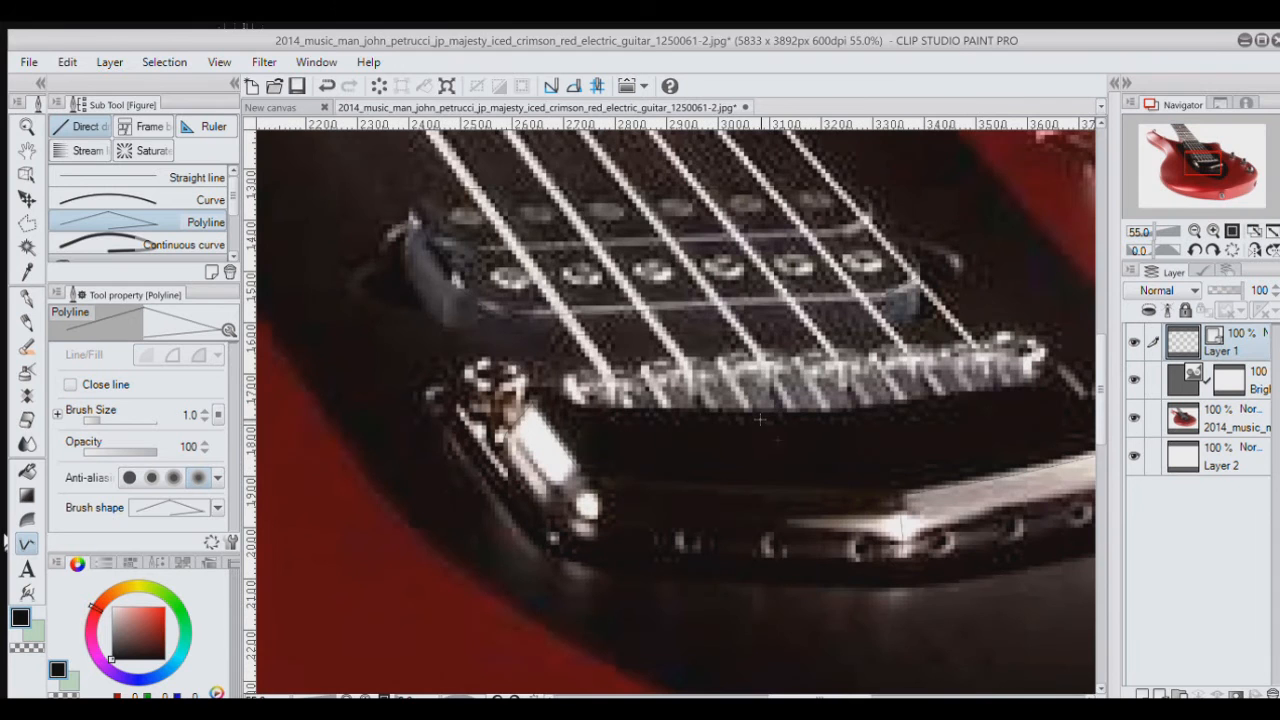
{"action": "left_click", "coordinate": [1134, 417]}
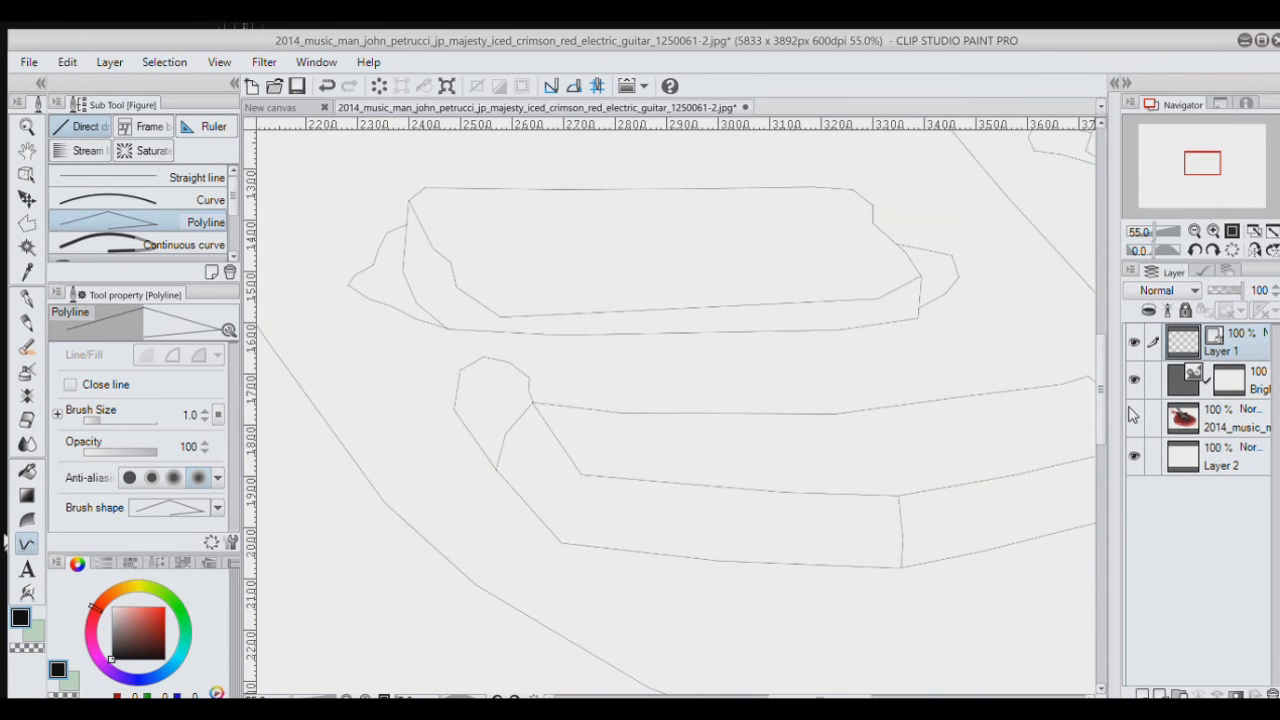
{"action": "left_click", "coordinate": [1134, 417]}
Step: Trace the facet edge on the bridge's left end and the corner line down to the bottom outline, hiding the photo layer
{"action": "scroll", "coordinate": [439, 506], "scroll_direction": "up", "scroll_amount": 3}
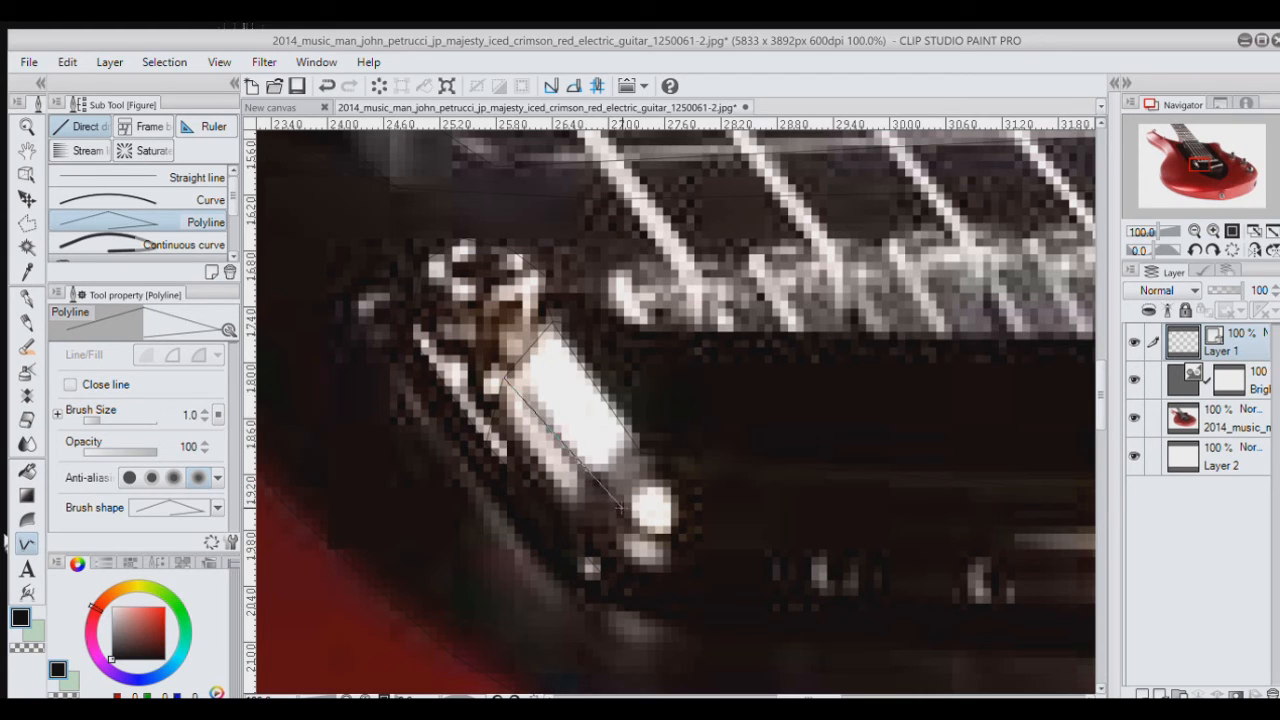
{"action": "double_click", "coordinate": [624, 505]}
{"action": "left_click", "coordinate": [1134, 418]}
{"action": "scroll", "coordinate": [636, 512], "scroll_direction": "up", "scroll_amount": 1}
{"action": "scroll", "coordinate": [636, 512], "scroll_direction": "up", "scroll_amount": 3}
{"action": "left_click", "coordinate": [606, 506]}
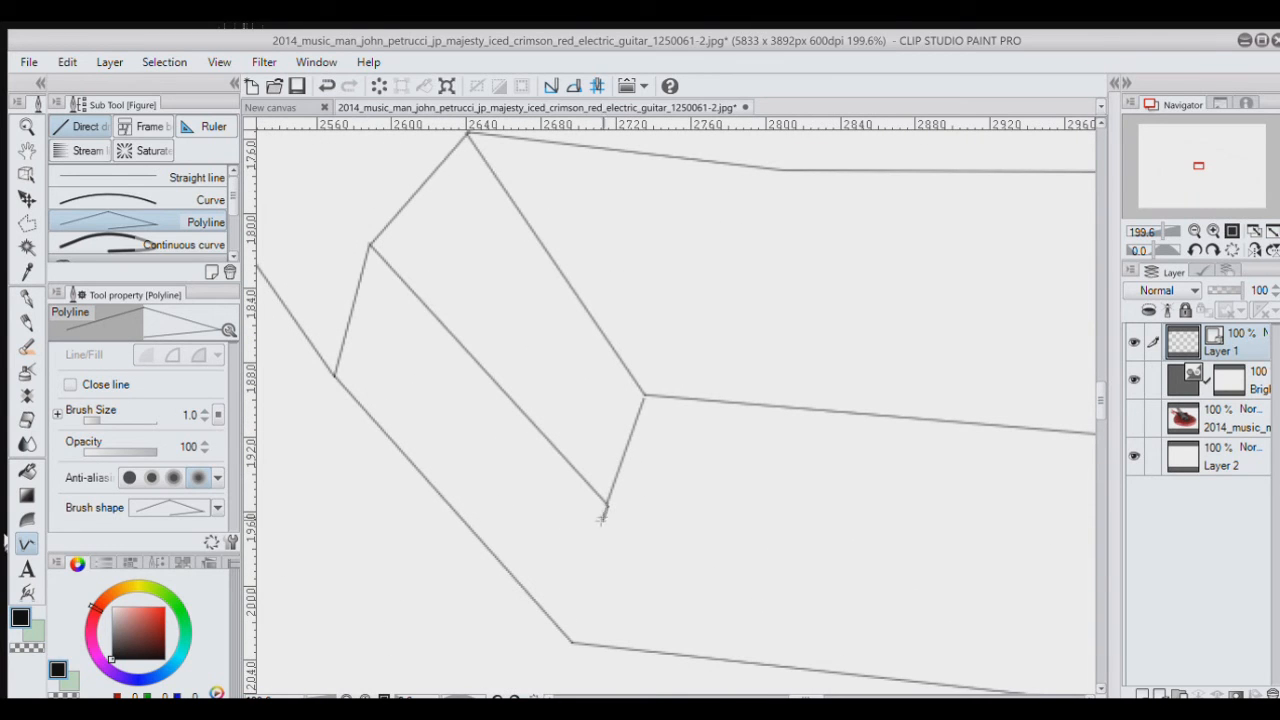
{"action": "double_click", "coordinate": [570, 643]}
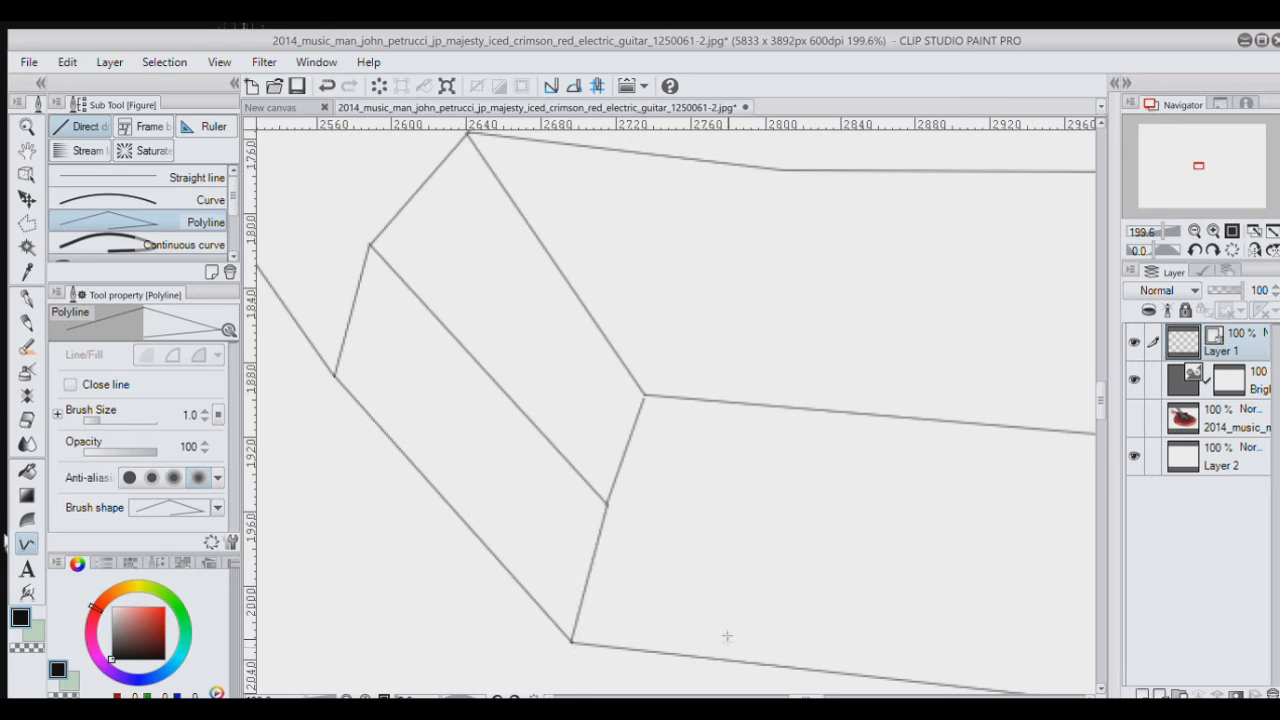
{"action": "left_click", "coordinate": [1268, 232]}
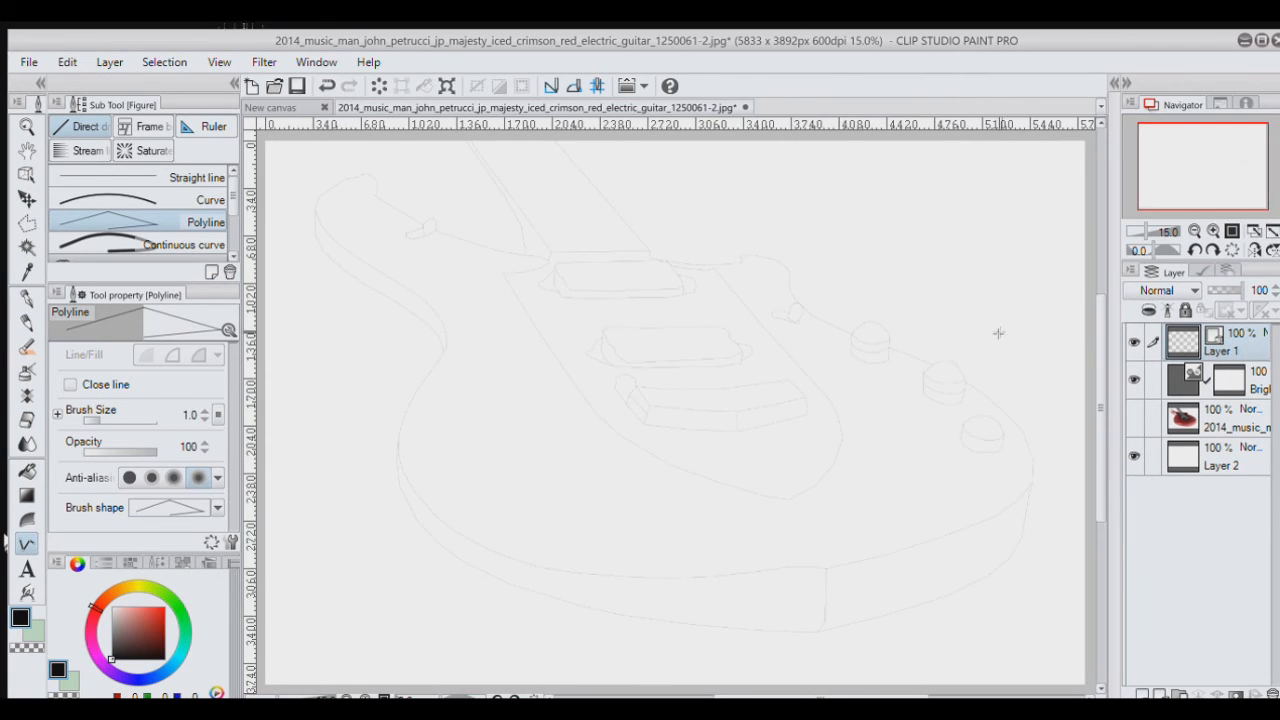
Step: Show the photo layer and start a polyline around the left end of the string saddle row, beginning at the bridge's rear edge
{"action": "scroll", "coordinate": [757, 380], "scroll_direction": "up", "scroll_amount": 2}
{"action": "scroll", "coordinate": [741, 342], "scroll_direction": "up", "scroll_amount": 2}
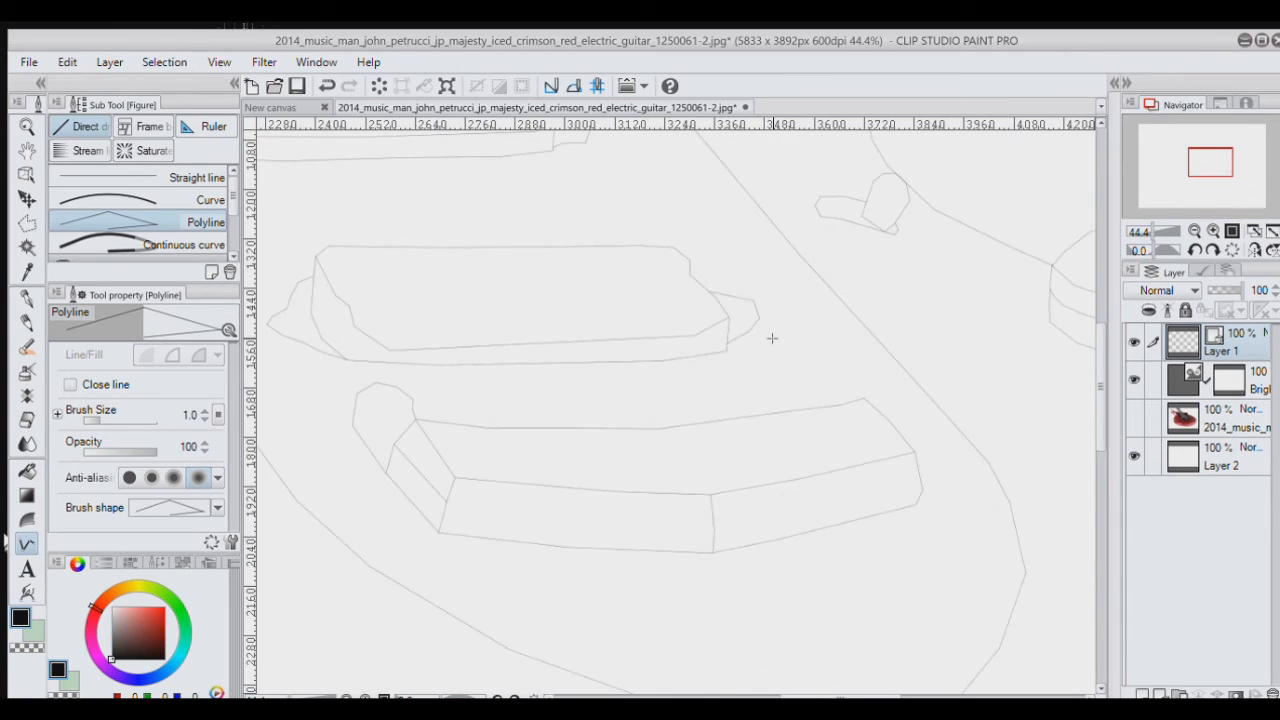
{"action": "left_click", "coordinate": [1134, 418]}
{"action": "scroll", "coordinate": [893, 346], "scroll_direction": "up", "scroll_amount": 2}
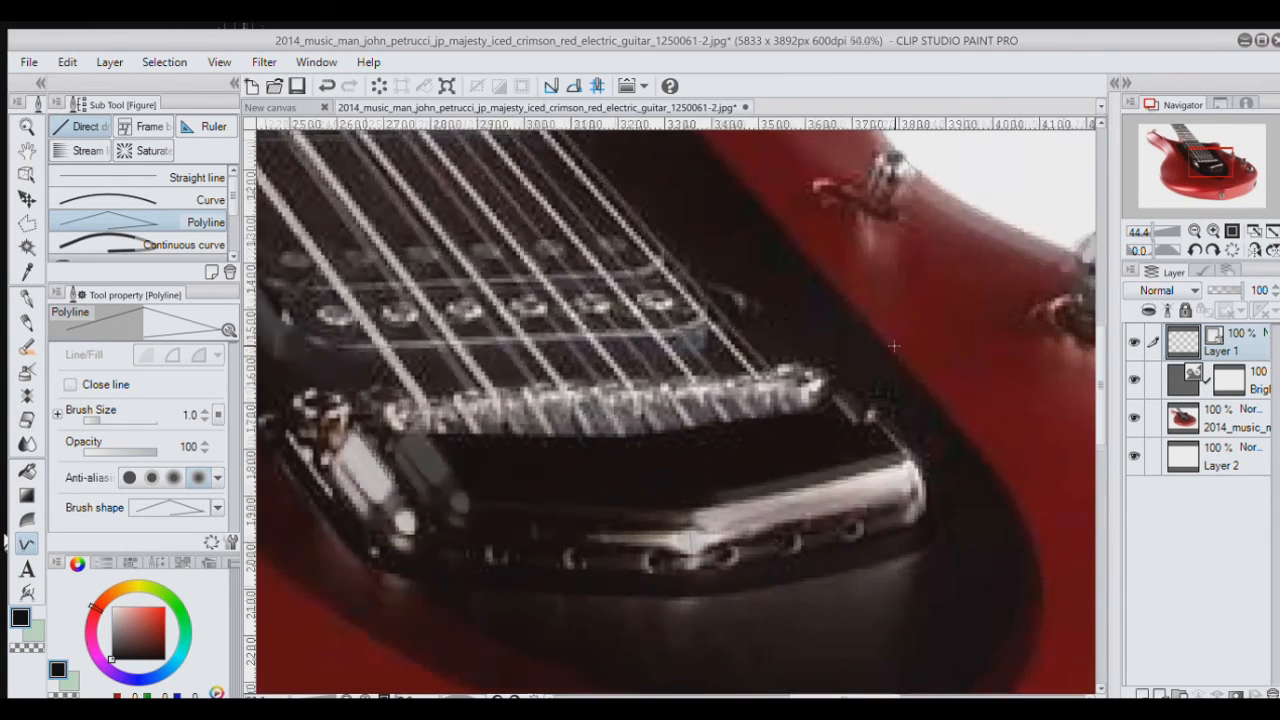
{"action": "scroll", "coordinate": [893, 346], "scroll_direction": "up", "scroll_amount": 2}
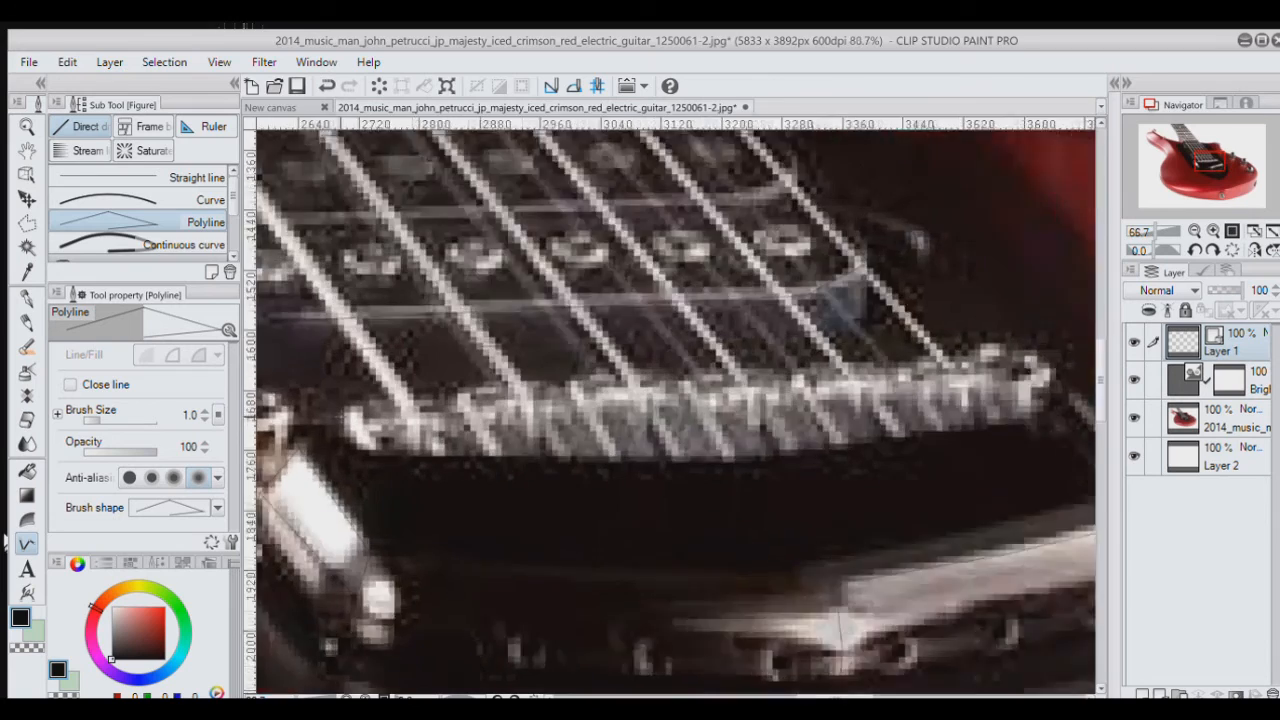
{"action": "scroll", "coordinate": [331, 453], "scroll_direction": "up", "scroll_amount": 3}
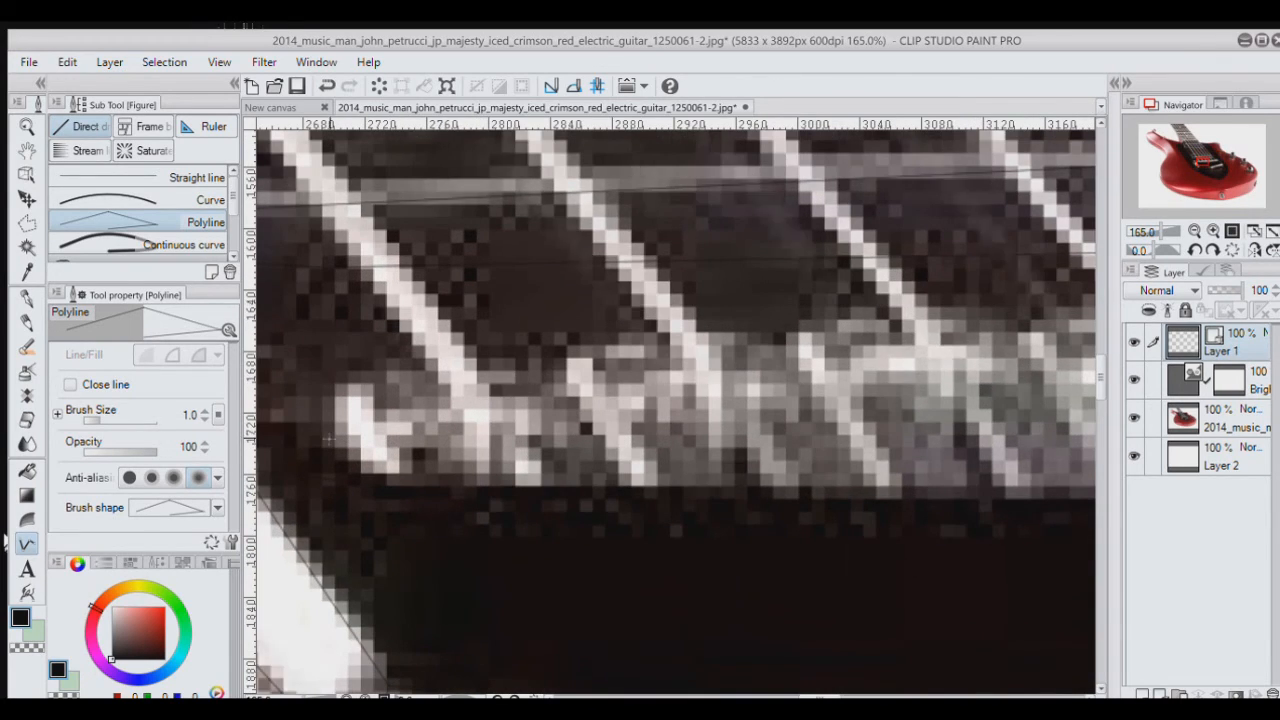
{"action": "scroll", "coordinate": [331, 453], "scroll_direction": "up", "scroll_amount": 3}
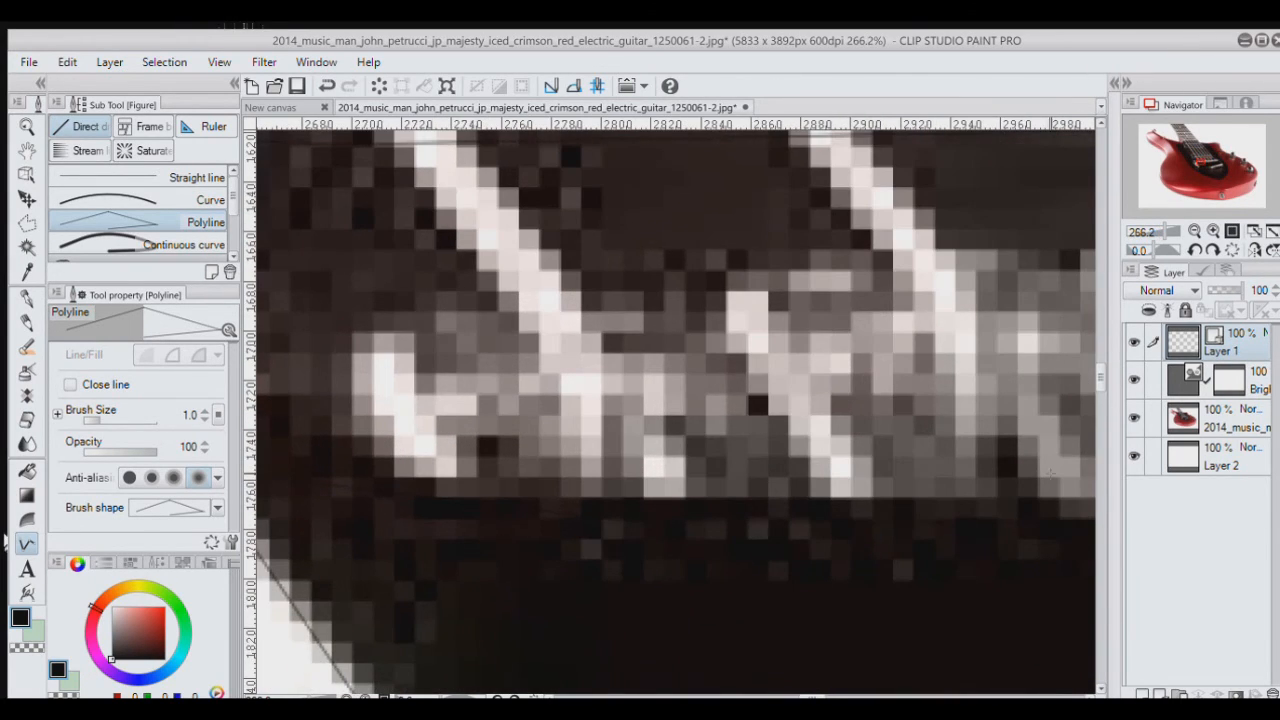
{"action": "left_click", "coordinate": [1135, 420]}
{"action": "left_click", "coordinate": [1135, 420]}
{"action": "left_click", "coordinate": [342, 486]}
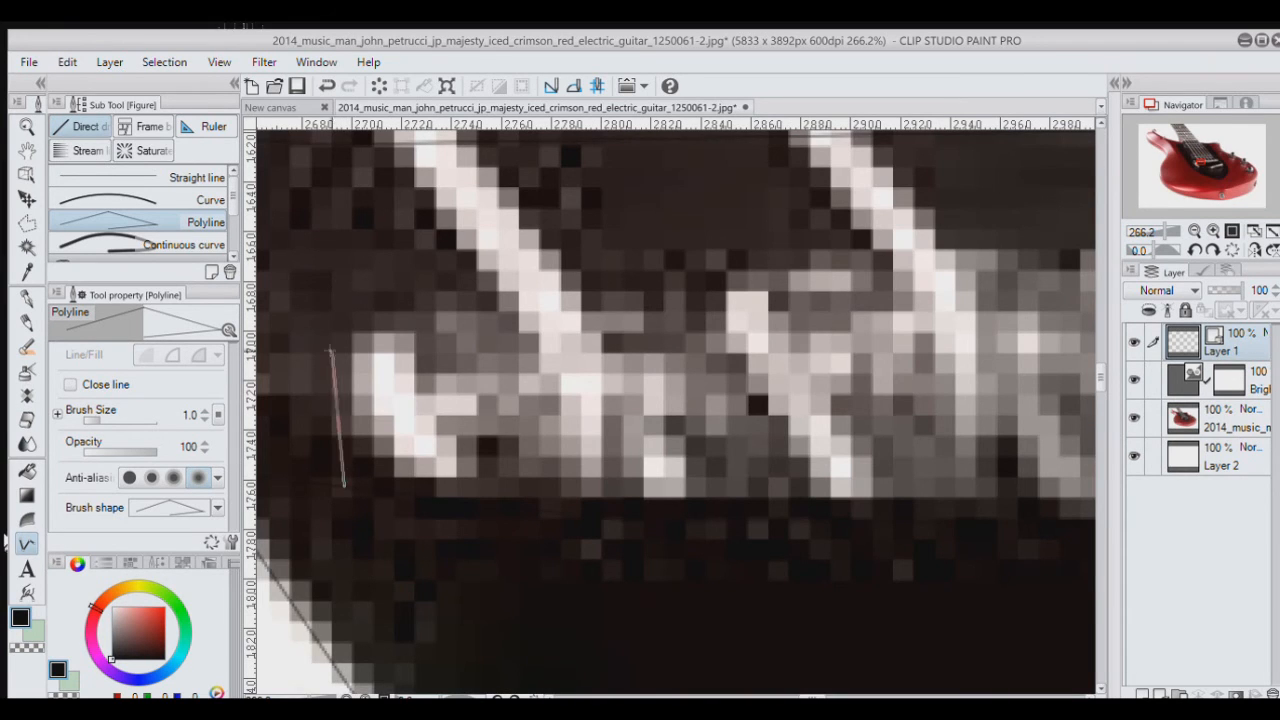
{"action": "left_click", "coordinate": [318, 352]}
{"action": "left_click", "coordinate": [374, 306]}
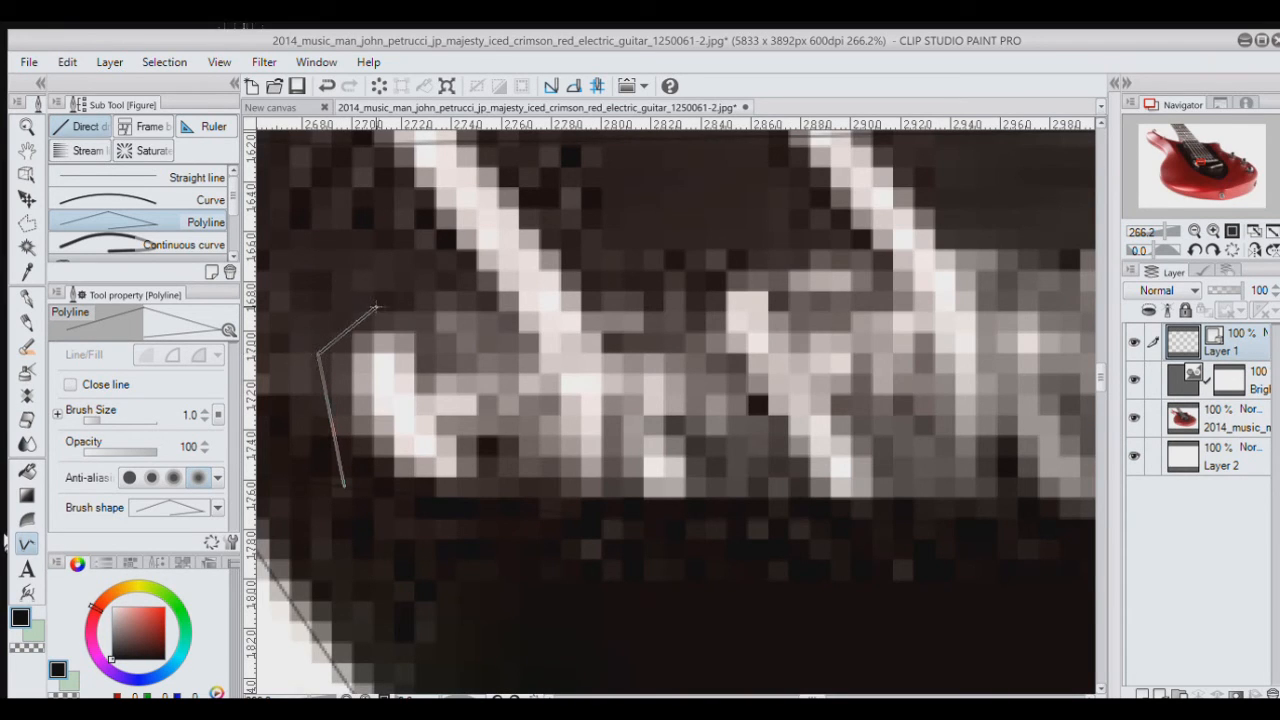
Step: Continue the polyline along the upper edge of the string saddles to the rounded right end of the row
{"action": "scroll", "coordinate": [586, 286], "scroll_direction": "down", "scroll_amount": 1}
{"action": "scroll", "coordinate": [592, 280], "scroll_direction": "down", "scroll_amount": 4}
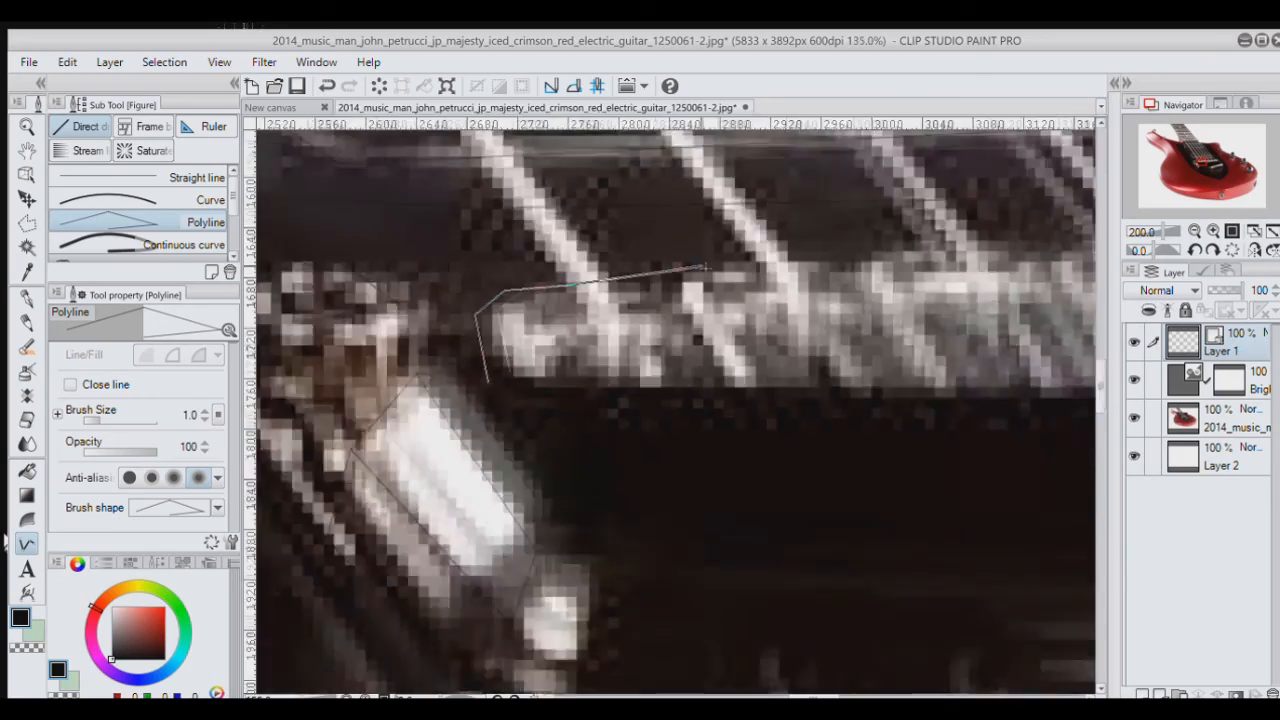
{"action": "scroll", "coordinate": [355, 217], "scroll_direction": "up", "scroll_amount": 2}
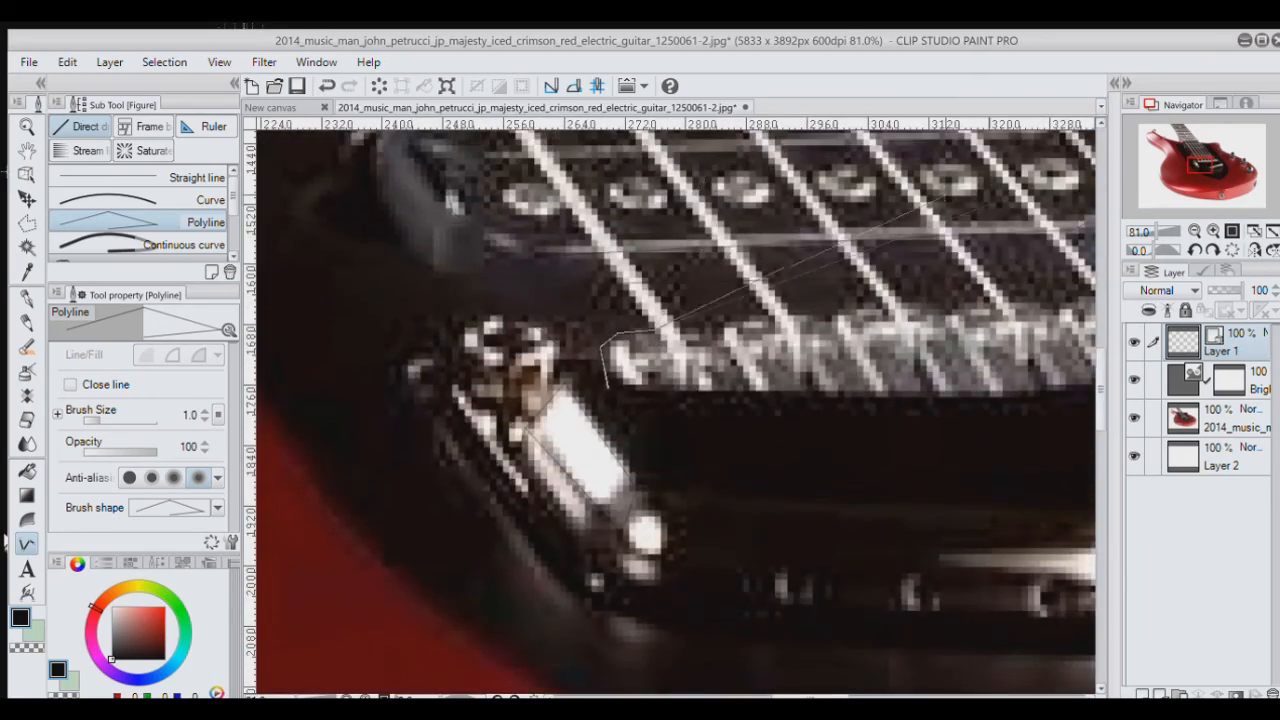
{"action": "scroll", "coordinate": [960, 248], "scroll_direction": "right", "scroll_amount": 7}
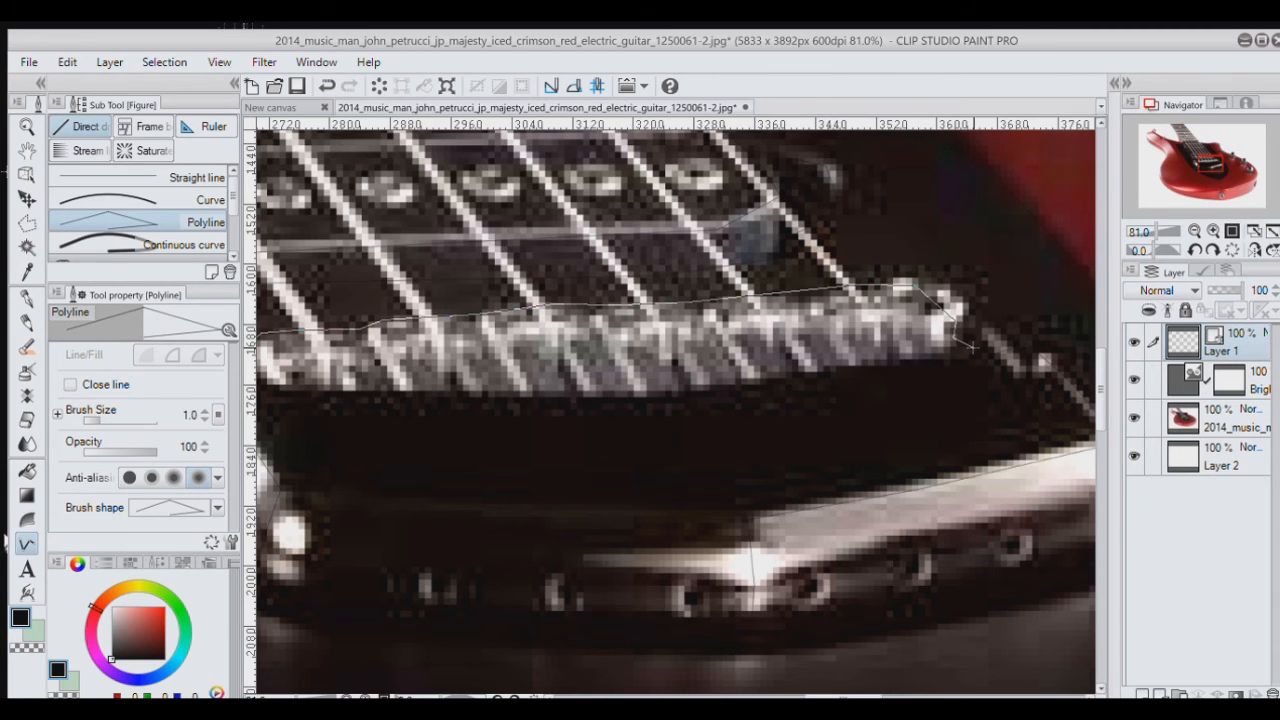
Step: Remove the last misplaced point and end the saddle outline at the bridge's rear edge on the right
{"action": "scroll", "coordinate": [993, 336], "scroll_direction": "up", "scroll_amount": 5}
{"action": "scroll", "coordinate": [993, 336], "scroll_direction": "up", "scroll_amount": 1}
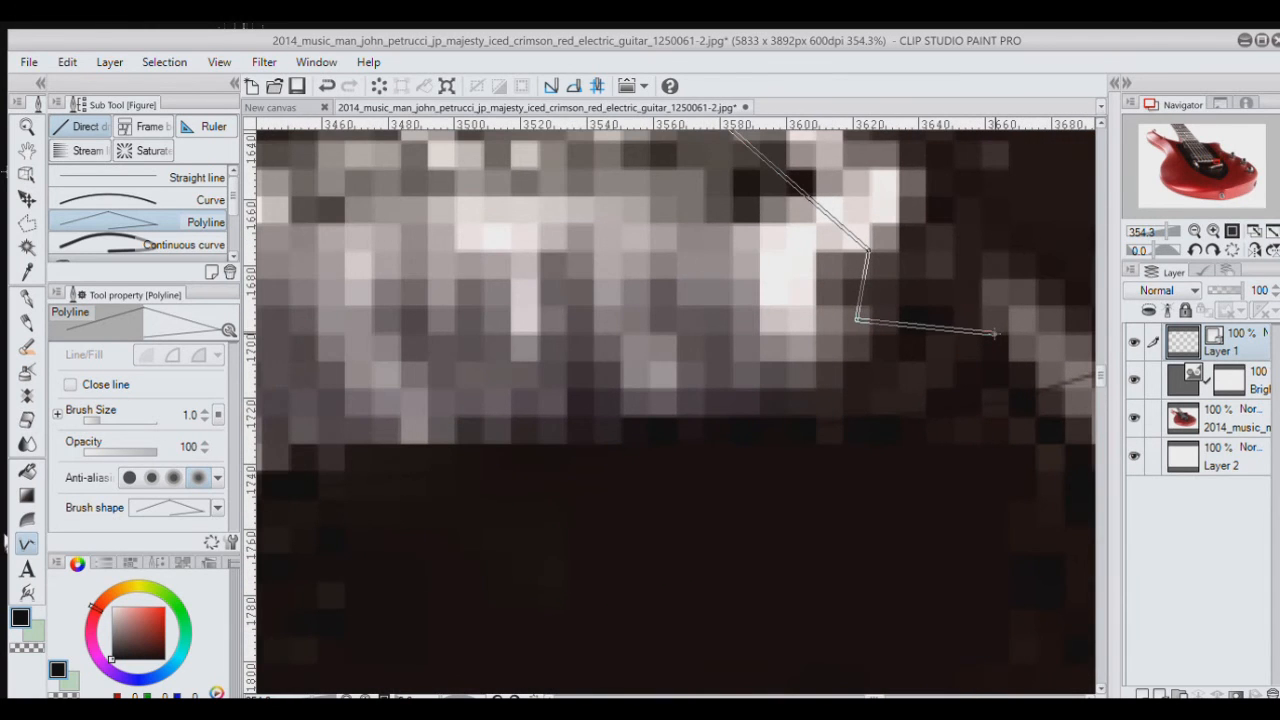
{"action": "key", "text": "BackSpace"}
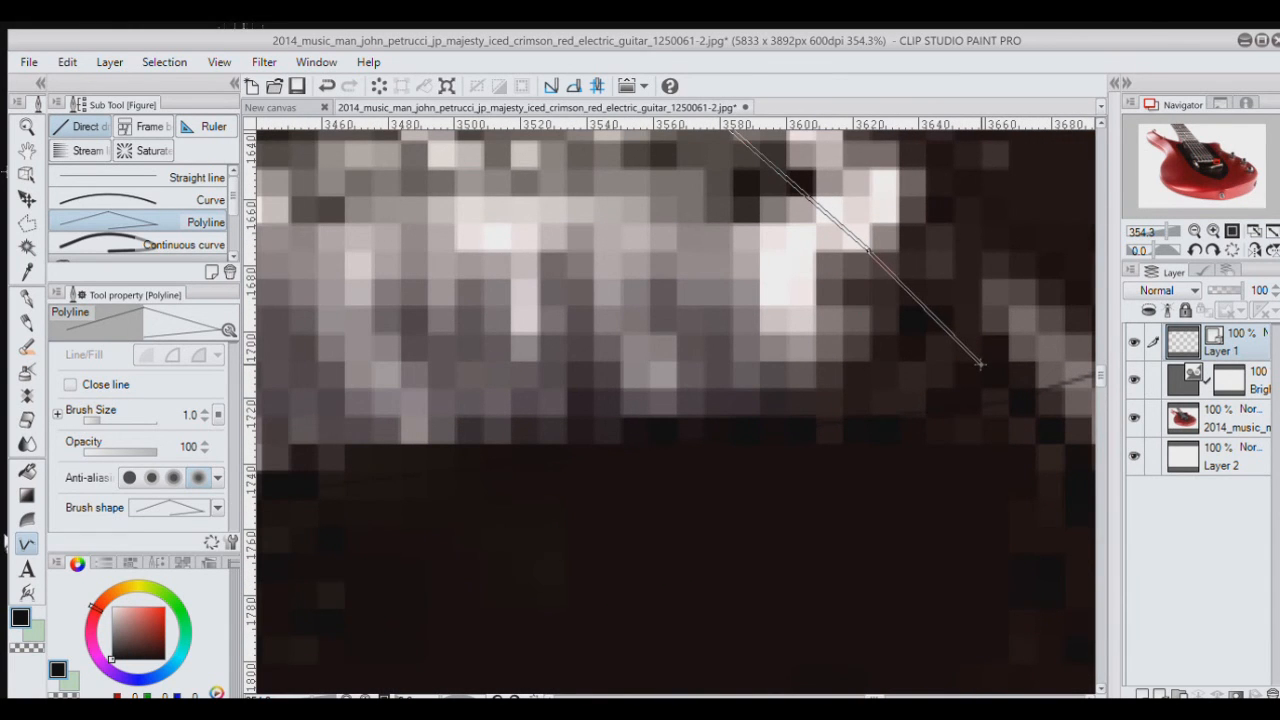
{"action": "double_click", "coordinate": [1000, 404]}
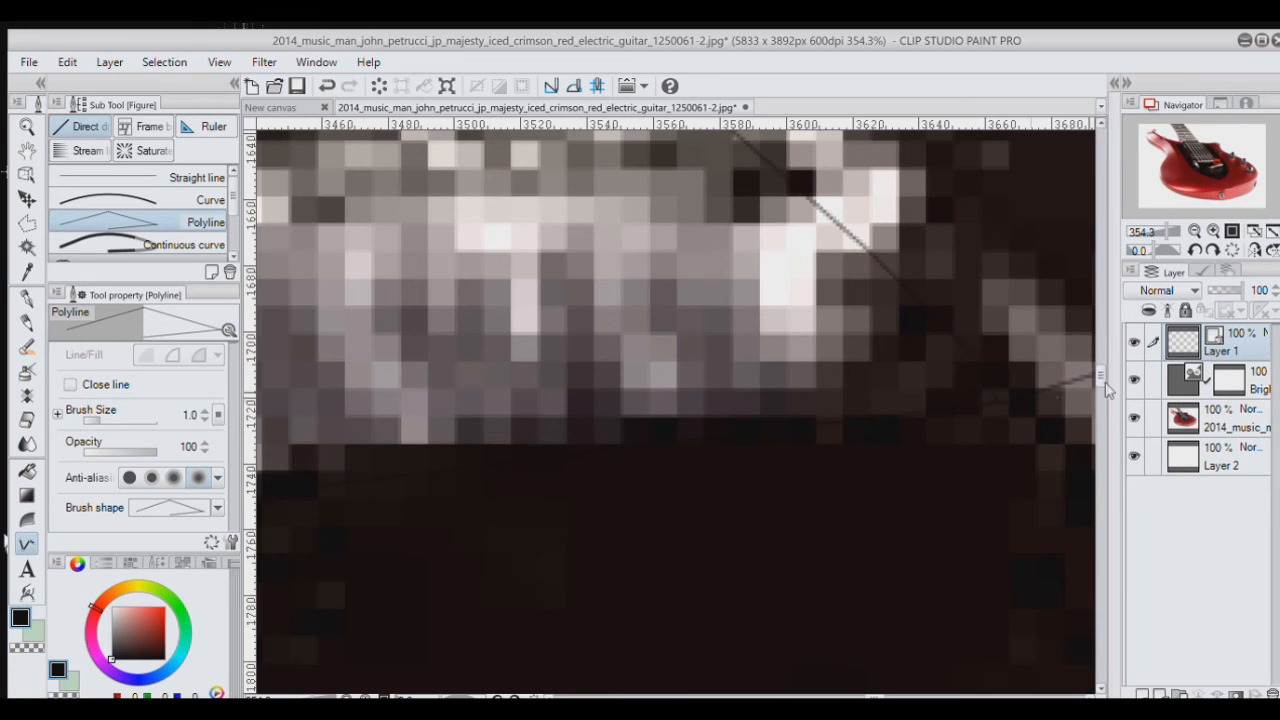
Step: Compare the traced saddle row outline with the photo by hiding and showing the photo layer
{"action": "left_click", "coordinate": [1272, 231]}
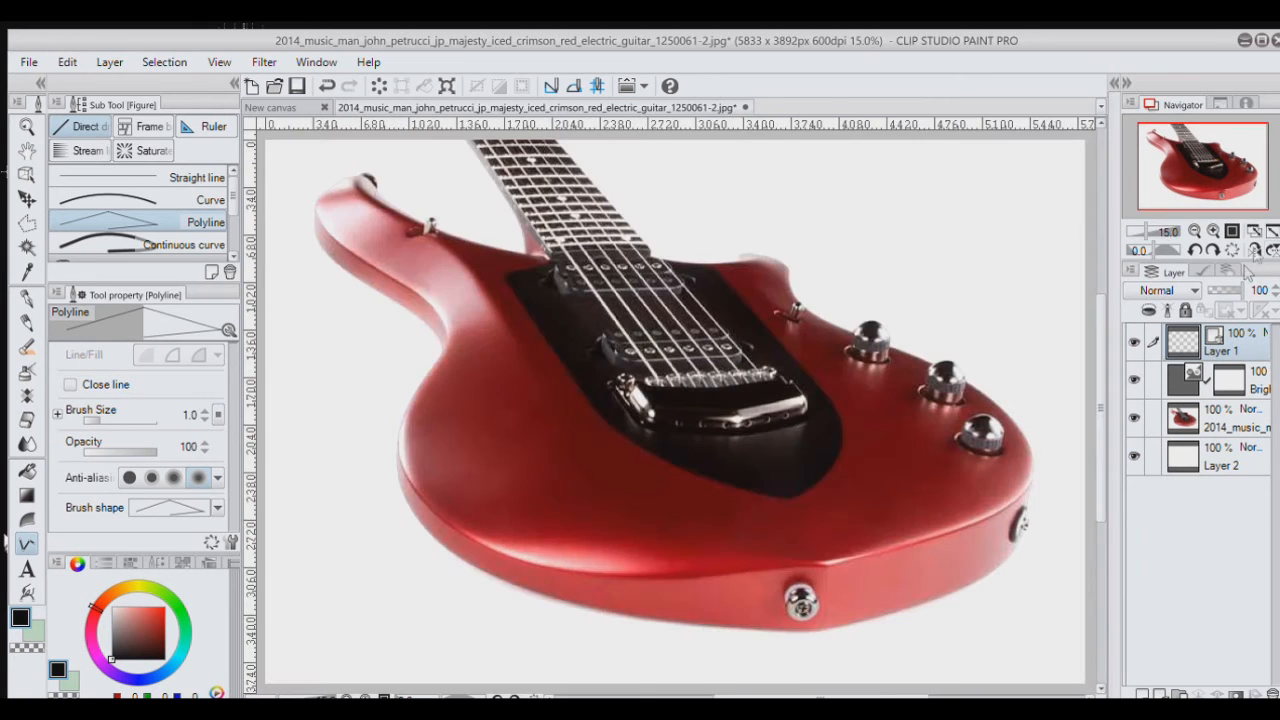
{"action": "left_click", "coordinate": [1134, 417]}
{"action": "scroll", "coordinate": [765, 350], "scroll_direction": "up", "scroll_amount": 3}
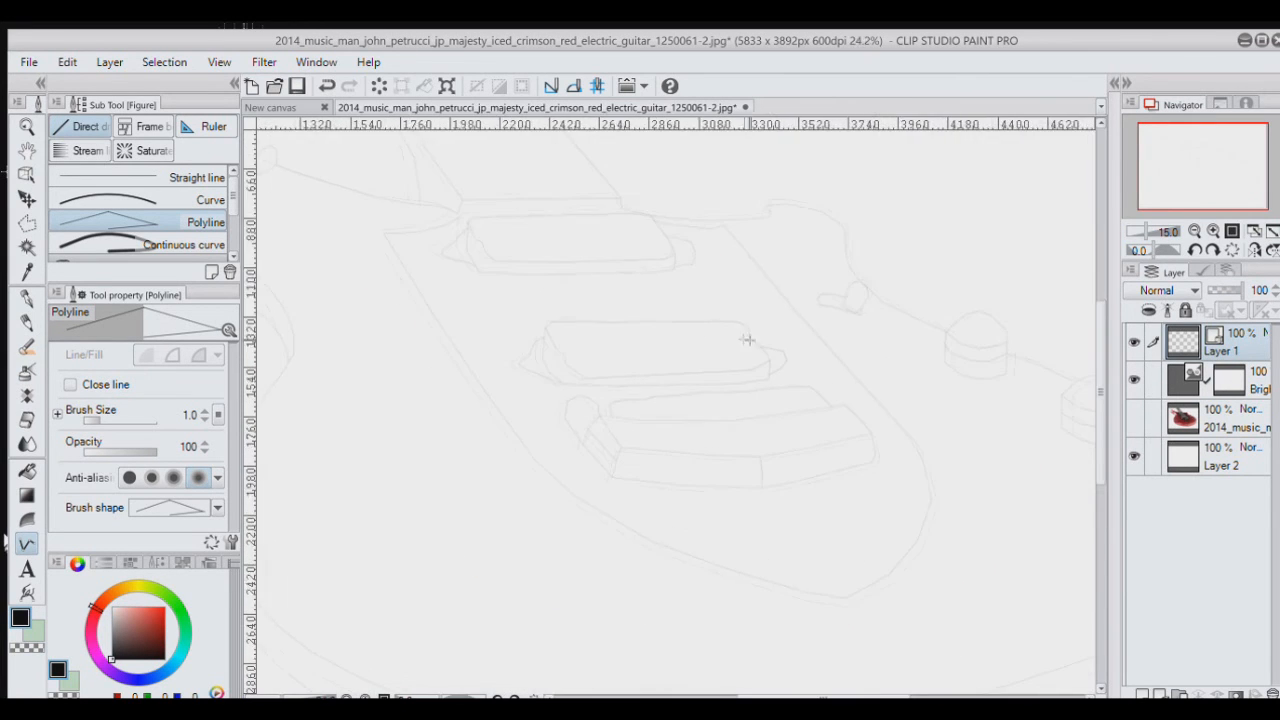
{"action": "scroll", "coordinate": [589, 434], "scroll_direction": "up", "scroll_amount": 2}
{"action": "scroll", "coordinate": [589, 434], "scroll_direction": "up", "scroll_amount": 1}
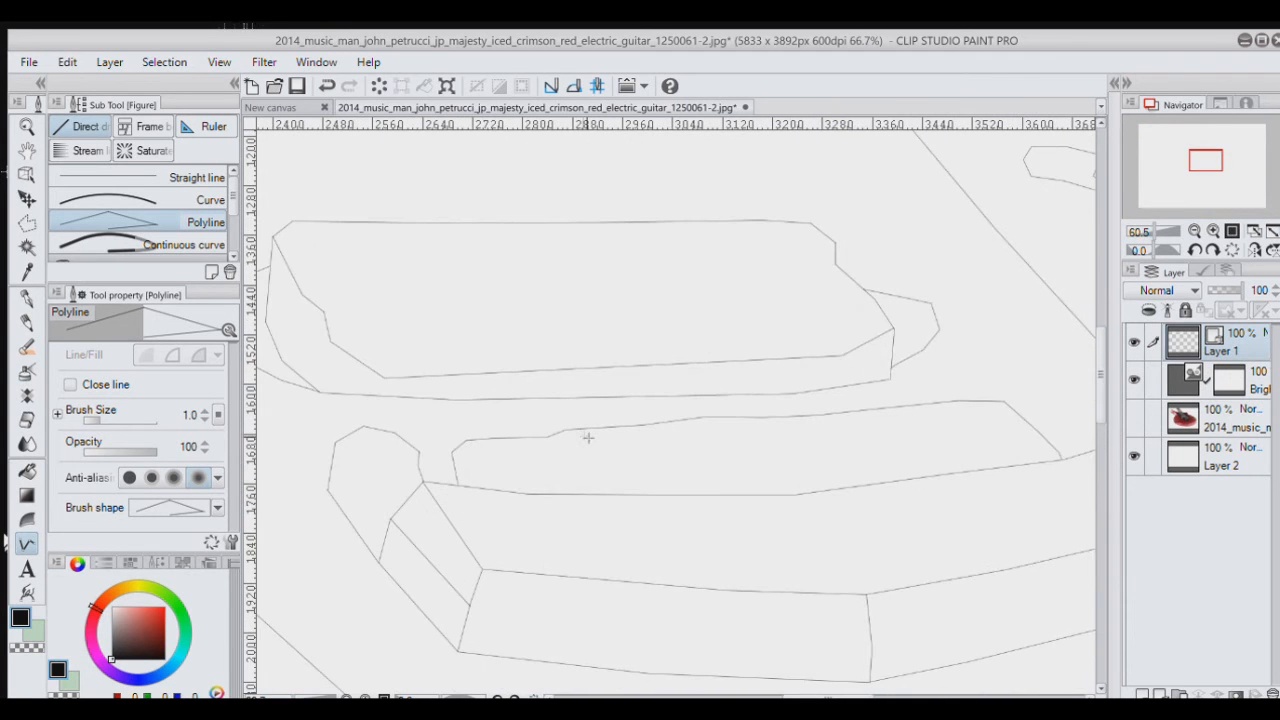
{"action": "left_click", "coordinate": [1134, 418]}
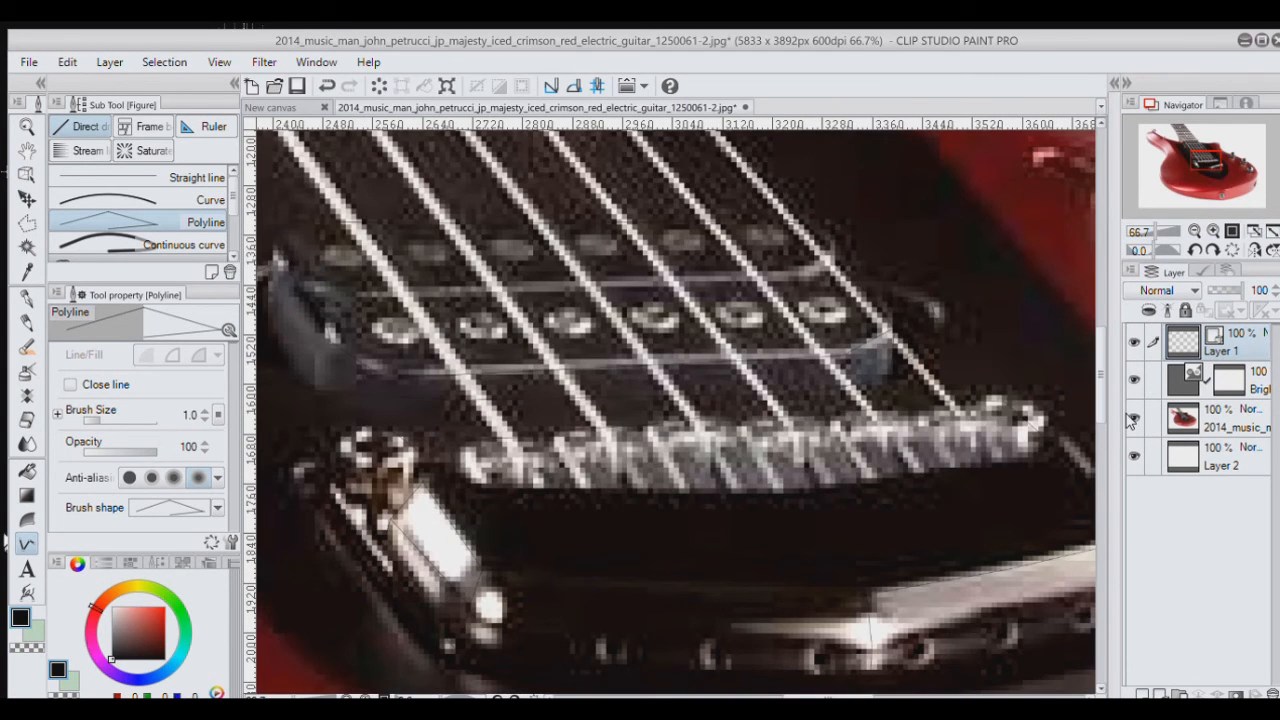
{"action": "left_click", "coordinate": [1132, 418]}
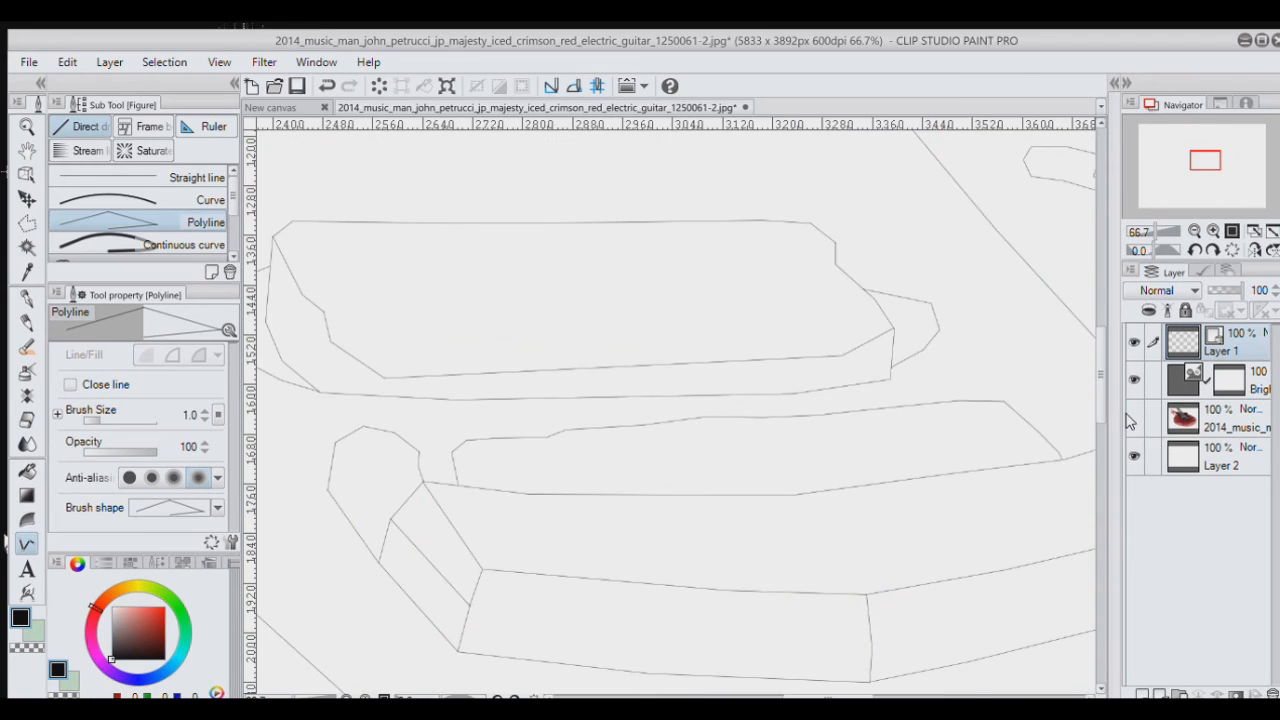
{"action": "left_click", "coordinate": [1133, 418]}
Step: Try a slanted divider along the edge of the second string saddle, hide the photo layer, and undo the line
{"action": "scroll", "coordinate": [617, 481], "scroll_direction": "up", "scroll_amount": 4}
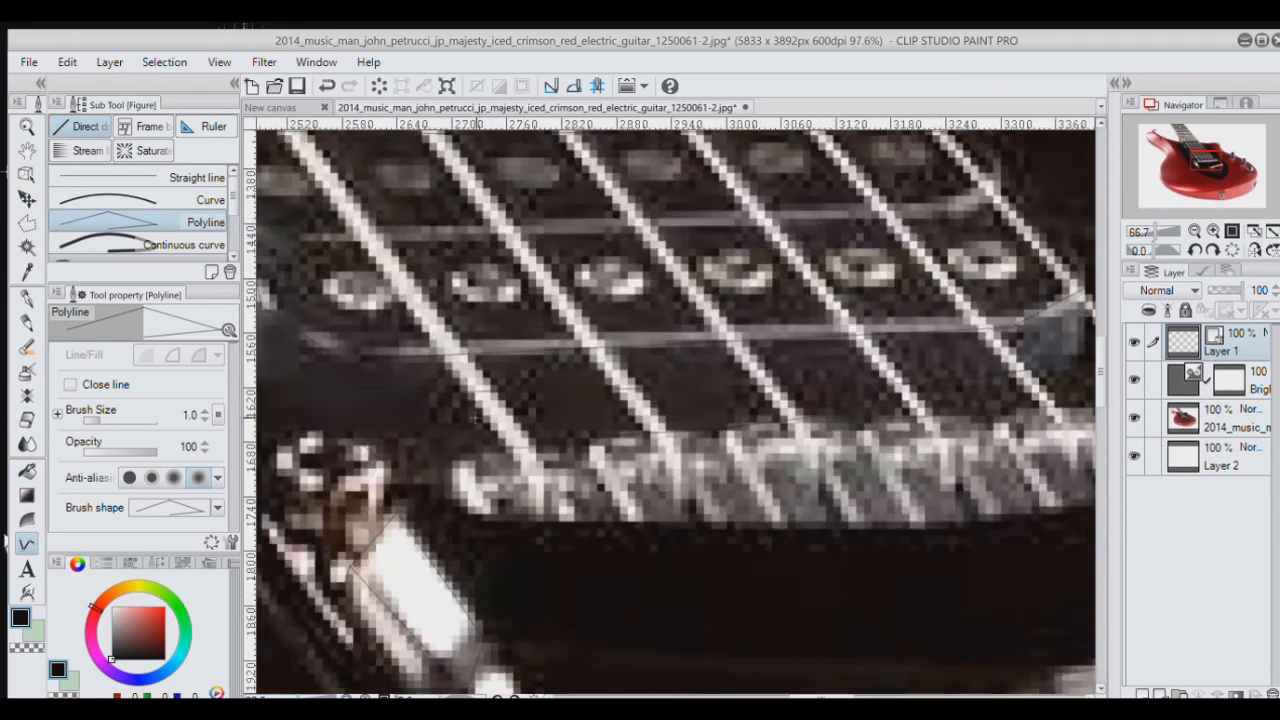
{"action": "scroll", "coordinate": [617, 481], "scroll_direction": "up", "scroll_amount": 1}
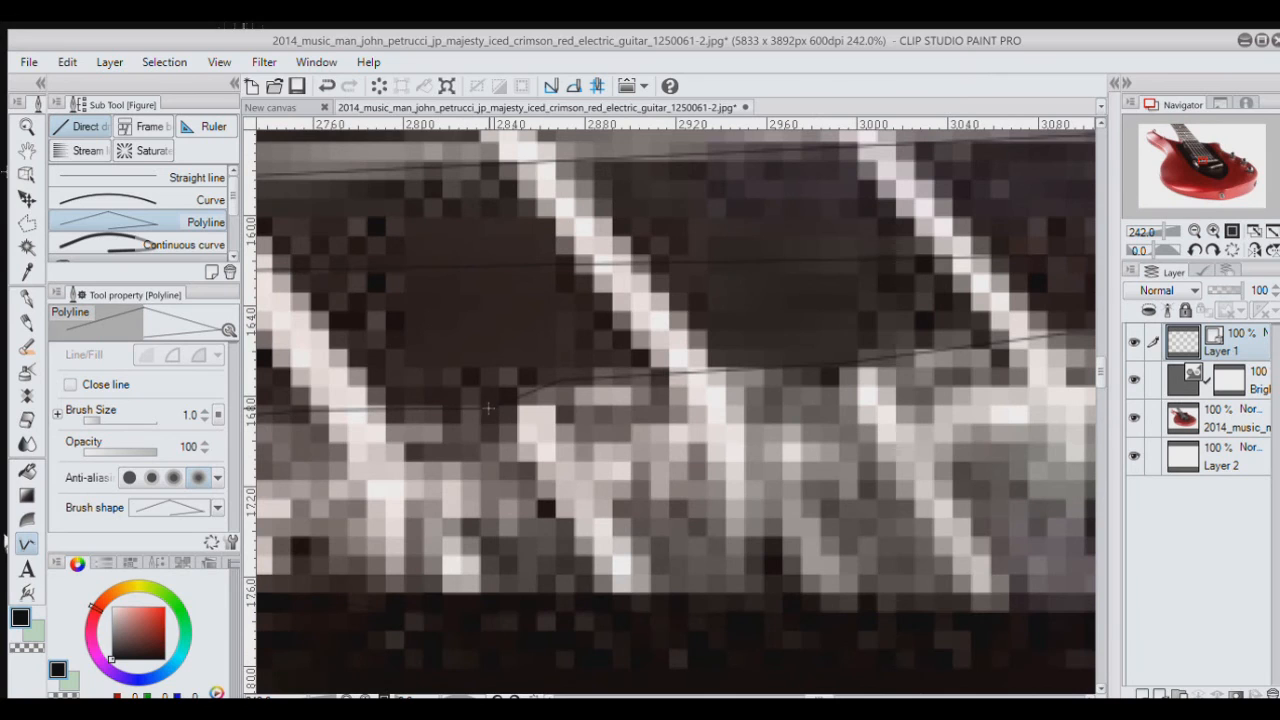
{"action": "left_click", "coordinate": [485, 408]}
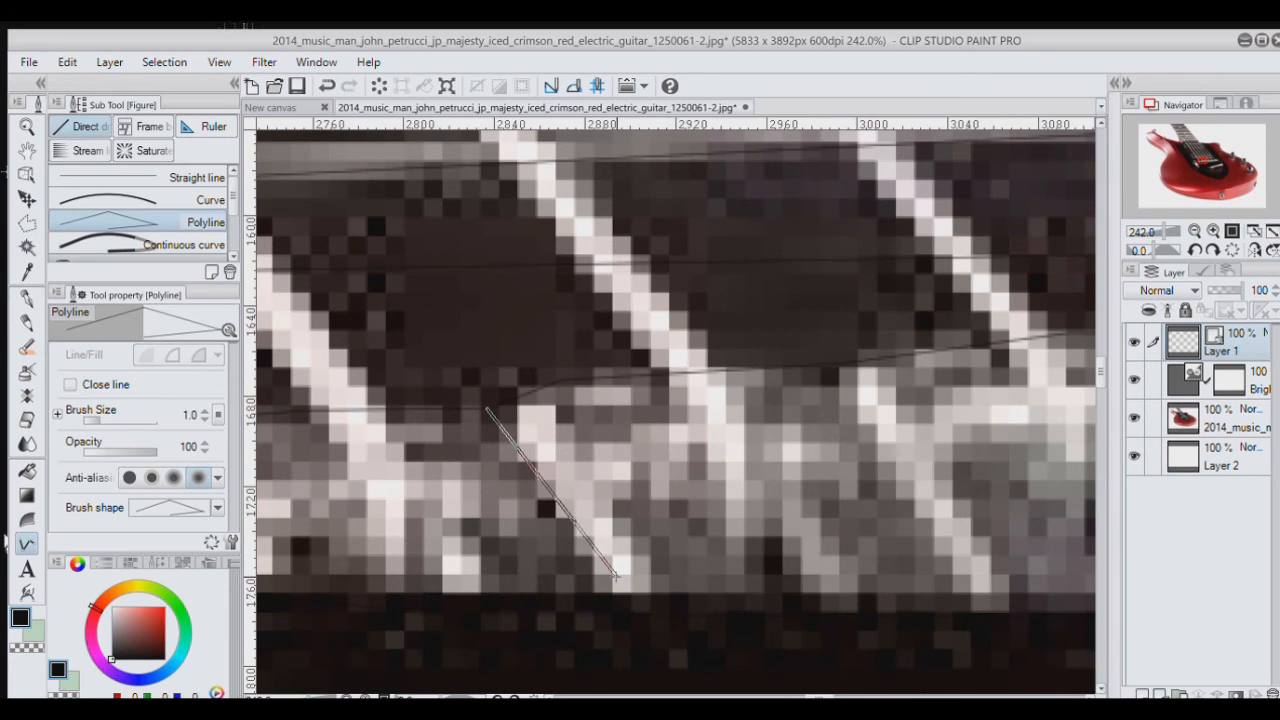
{"action": "double_click", "coordinate": [622, 608]}
{"action": "left_click", "coordinate": [1134, 419]}
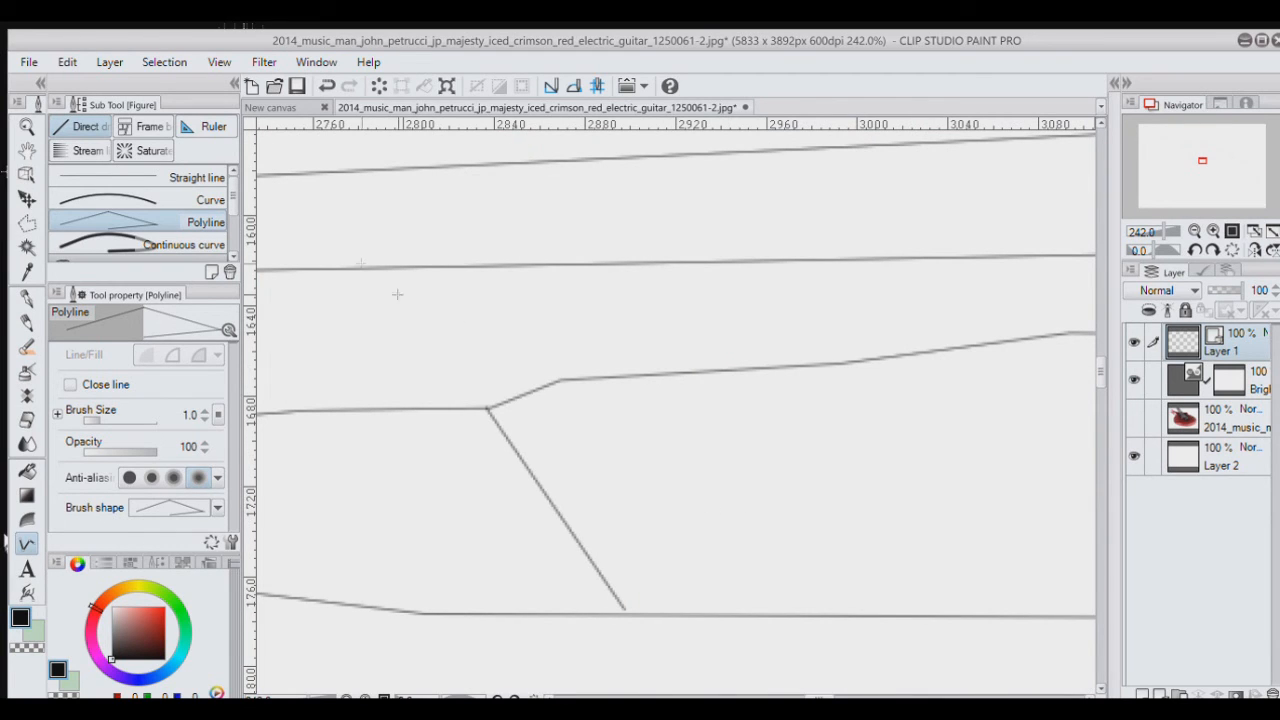
{"action": "left_click", "coordinate": [327, 86]}
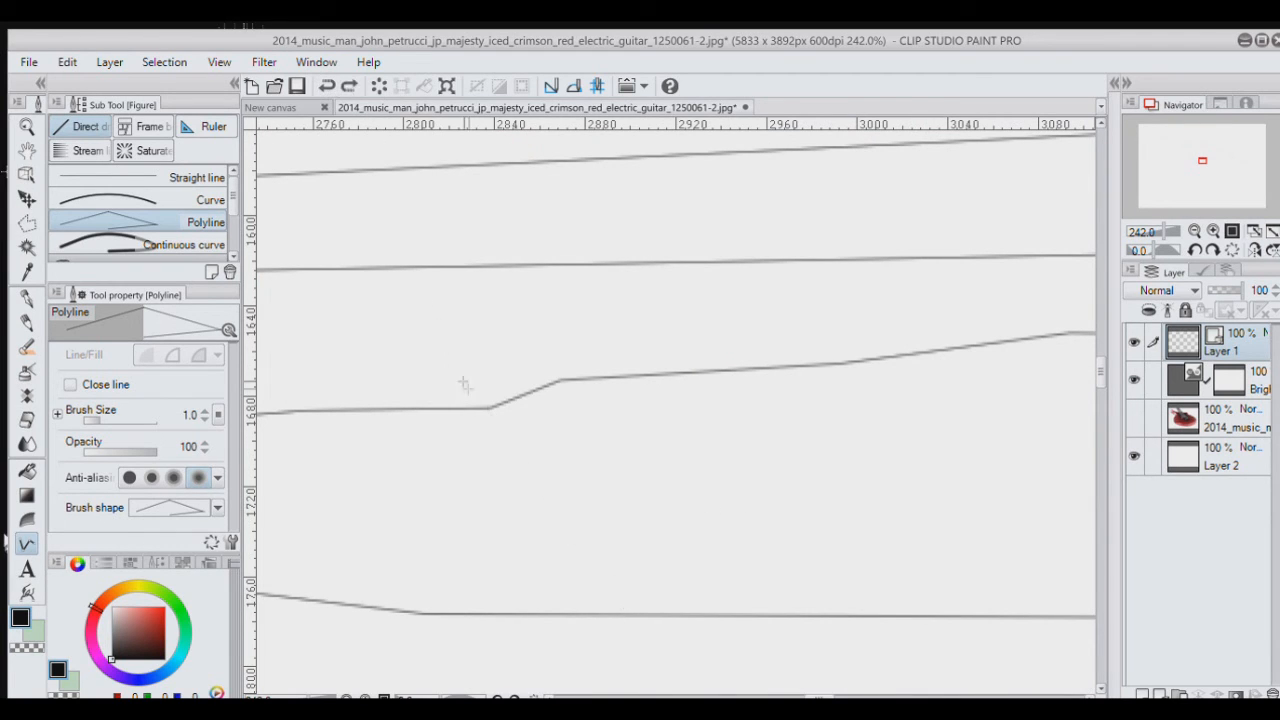
Step: Draw the first saddle divider from the kink in the row's upper edge down to the bridge's rear edge, and show the photo layer
{"action": "left_click", "coordinate": [487, 408]}
{"action": "double_click", "coordinate": [569, 614]}
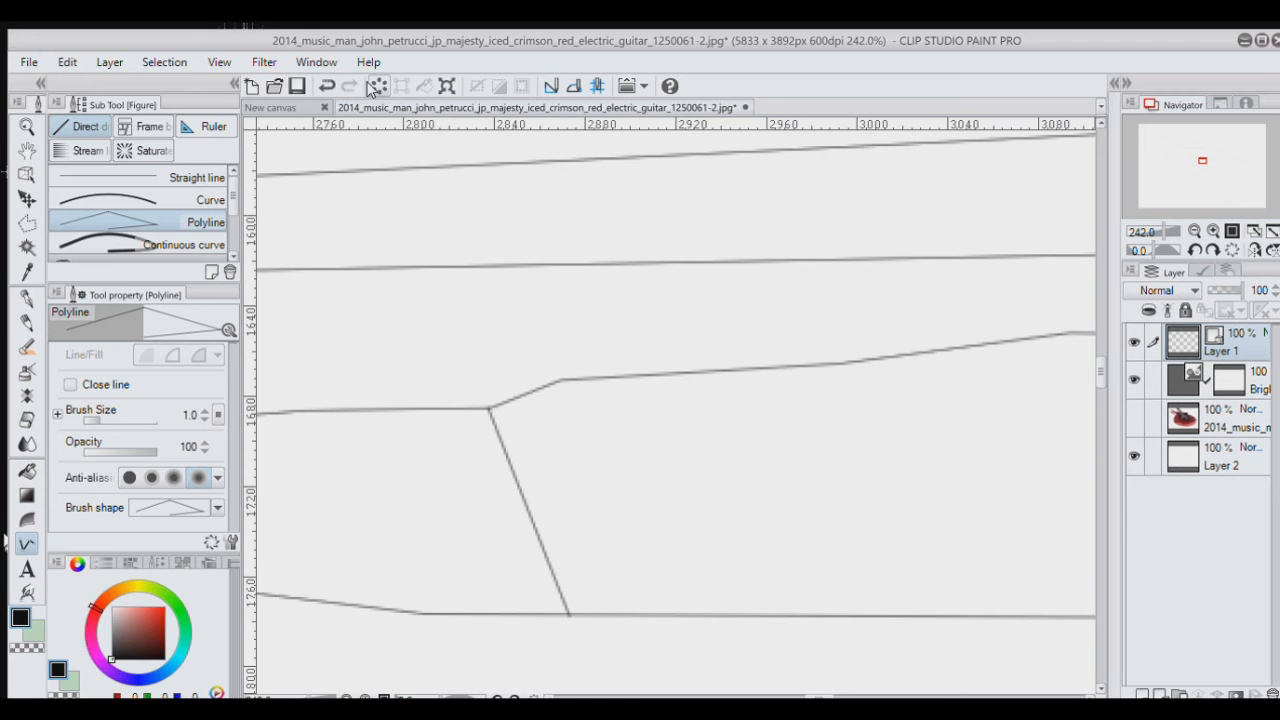
{"action": "left_click", "coordinate": [1134, 417]}
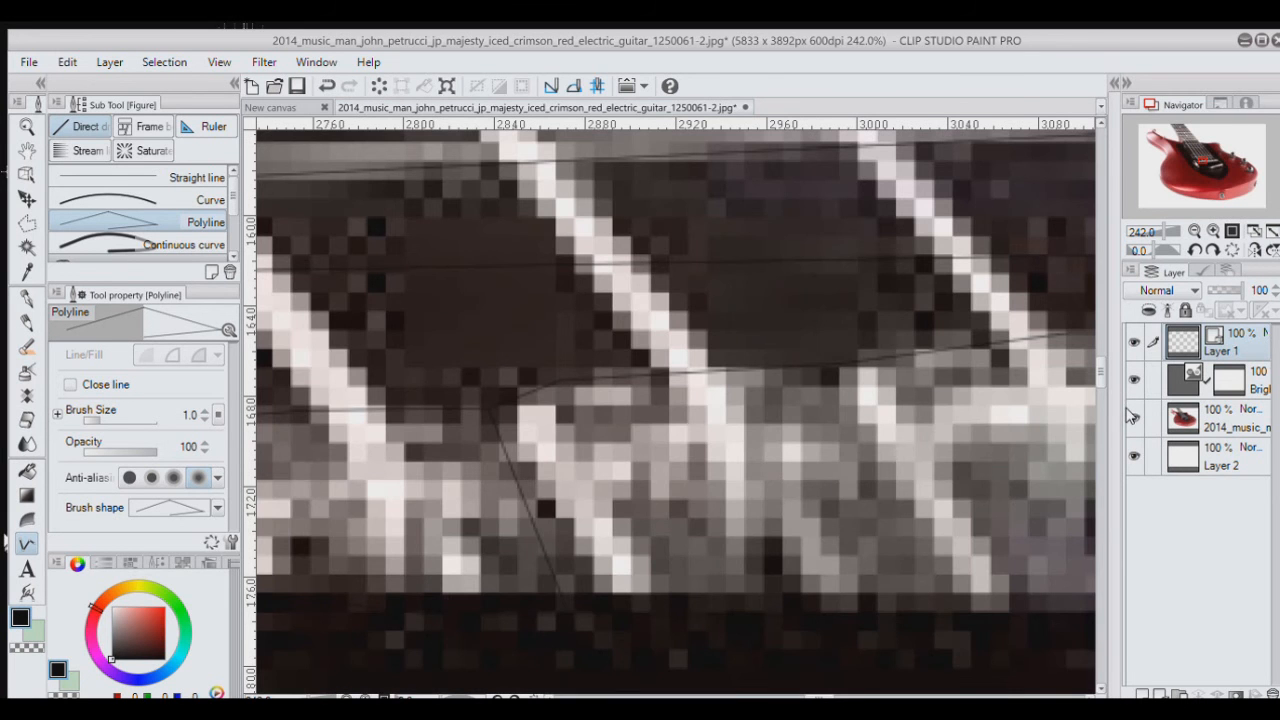
Step: Hide the photo layer and draw the second and third saddle dividers, slanted like the first and spanning the row's upper and lower edges
{"action": "scroll", "coordinate": [1017, 410], "scroll_direction": "down", "scroll_amount": 1}
{"action": "scroll", "coordinate": [1017, 410], "scroll_direction": "down", "scroll_amount": 5}
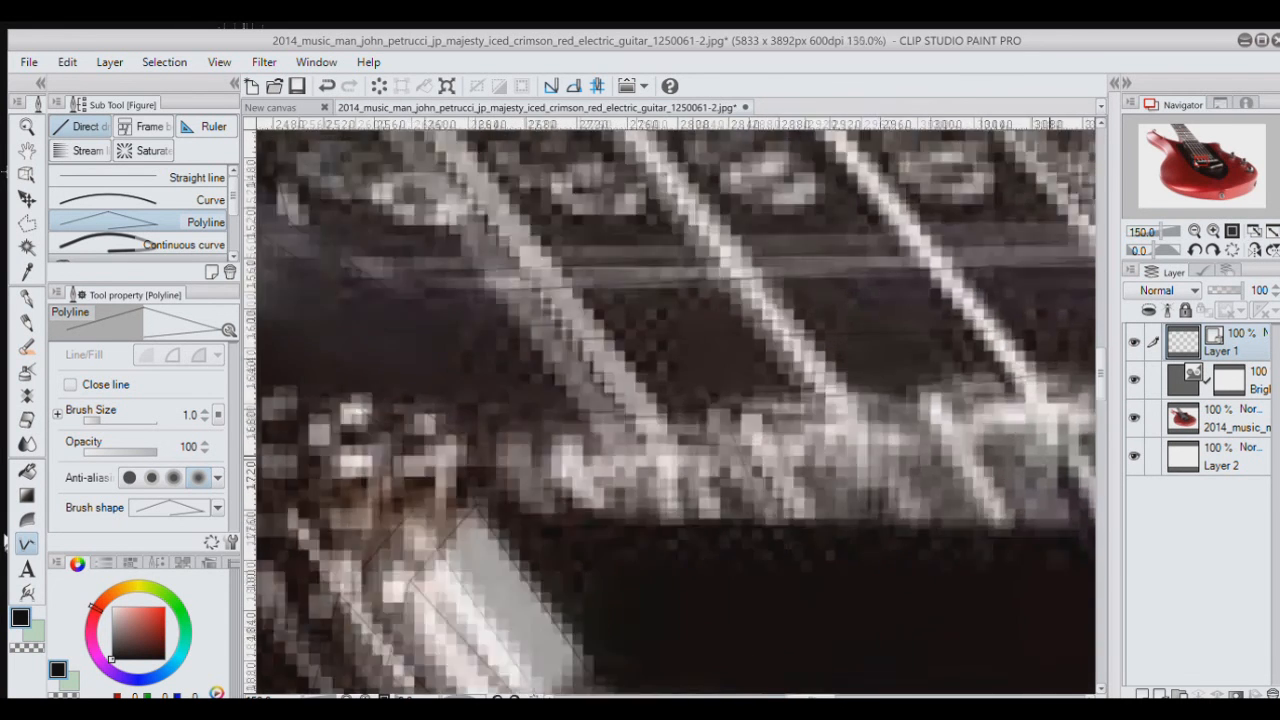
{"action": "left_click_drag", "start_coordinate": [1197, 163], "coordinate": [1205, 161]}
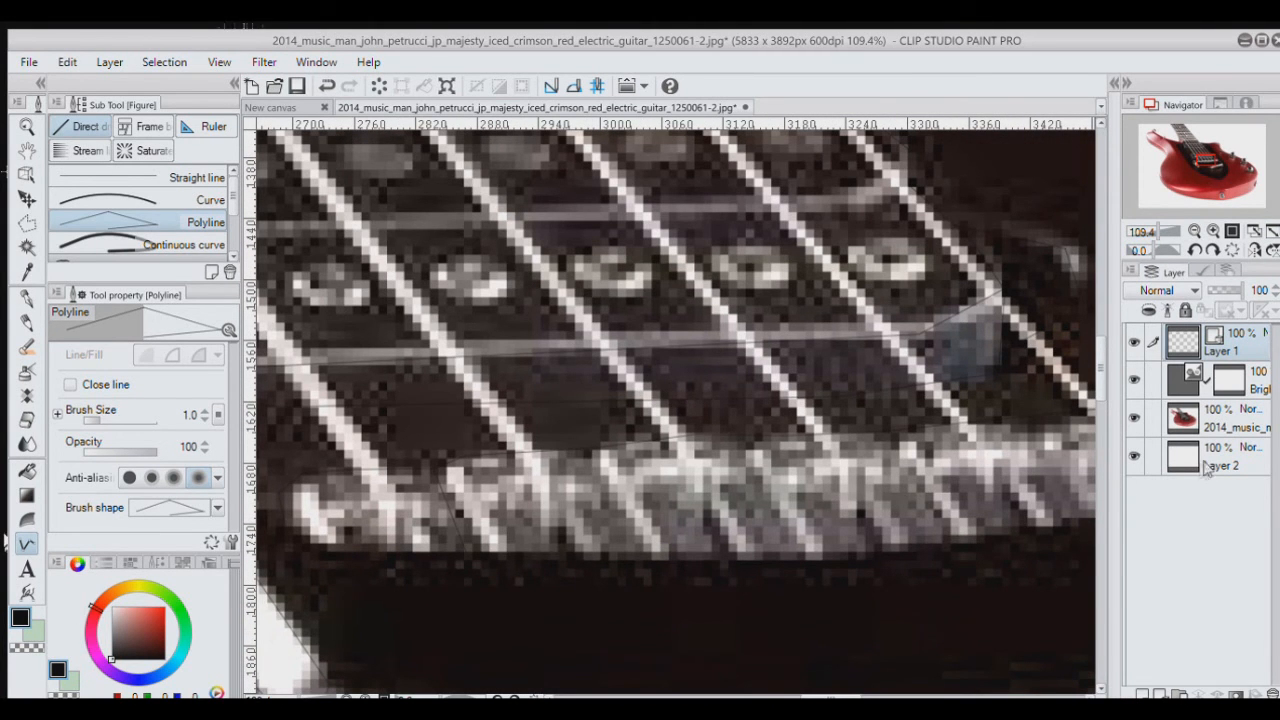
{"action": "left_click", "coordinate": [1134, 417]}
{"action": "left_click", "coordinate": [578, 450]}
{"action": "double_click", "coordinate": [626, 563]}
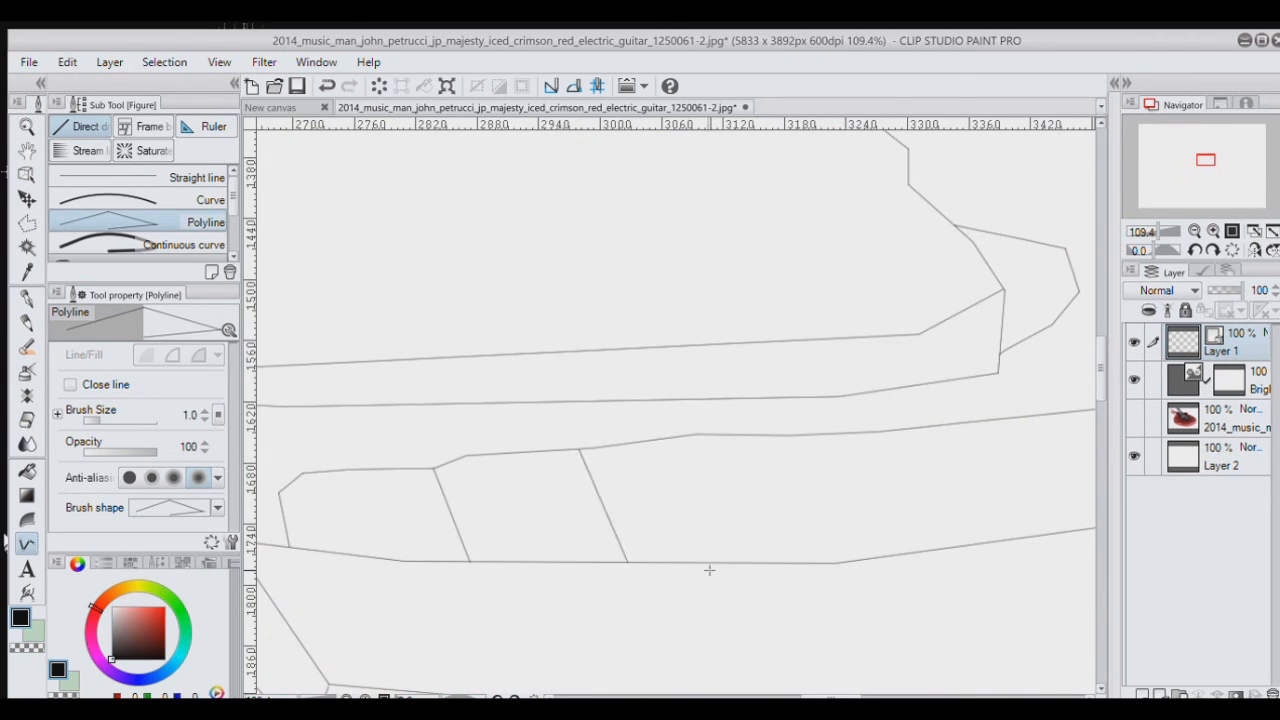
{"action": "left_click", "coordinate": [739, 436]}
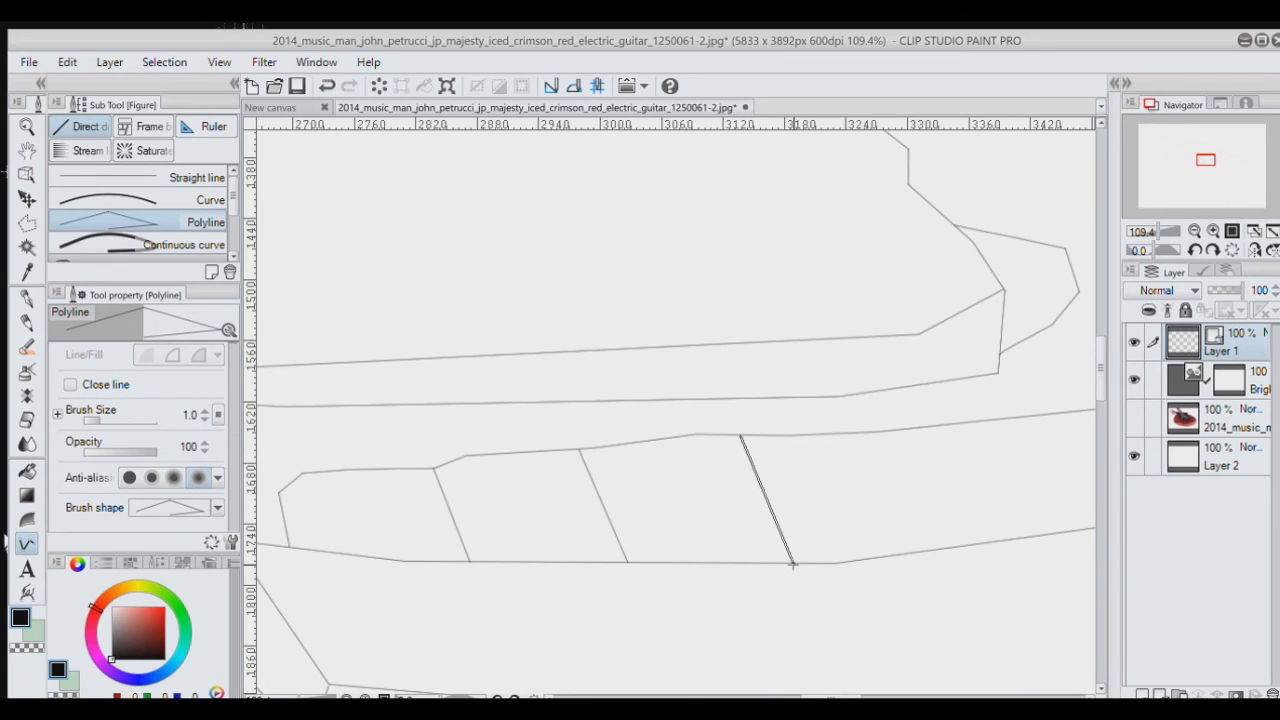
{"action": "double_click", "coordinate": [792, 565]}
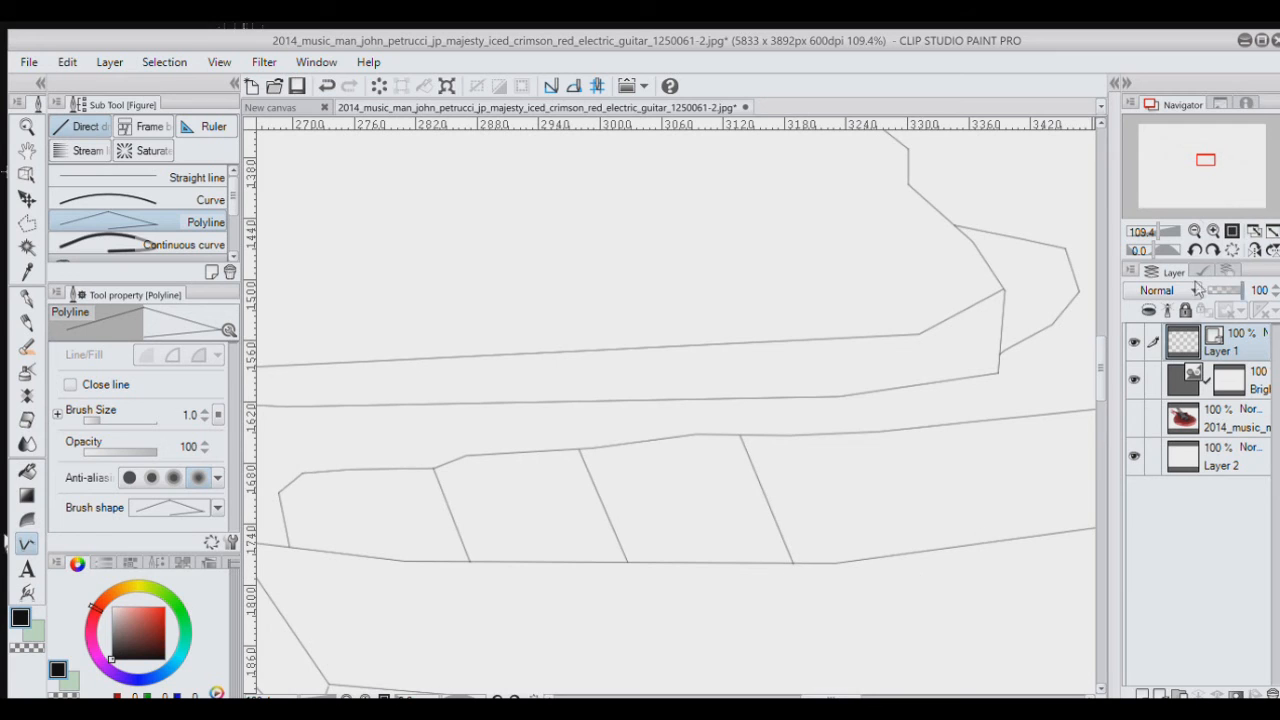
Step: Draw the fourth and fifth slanted dividers across the right half of the saddle row, completing the six saddles
{"action": "left_click_drag", "start_coordinate": [1205, 159], "coordinate": [1210, 161]}
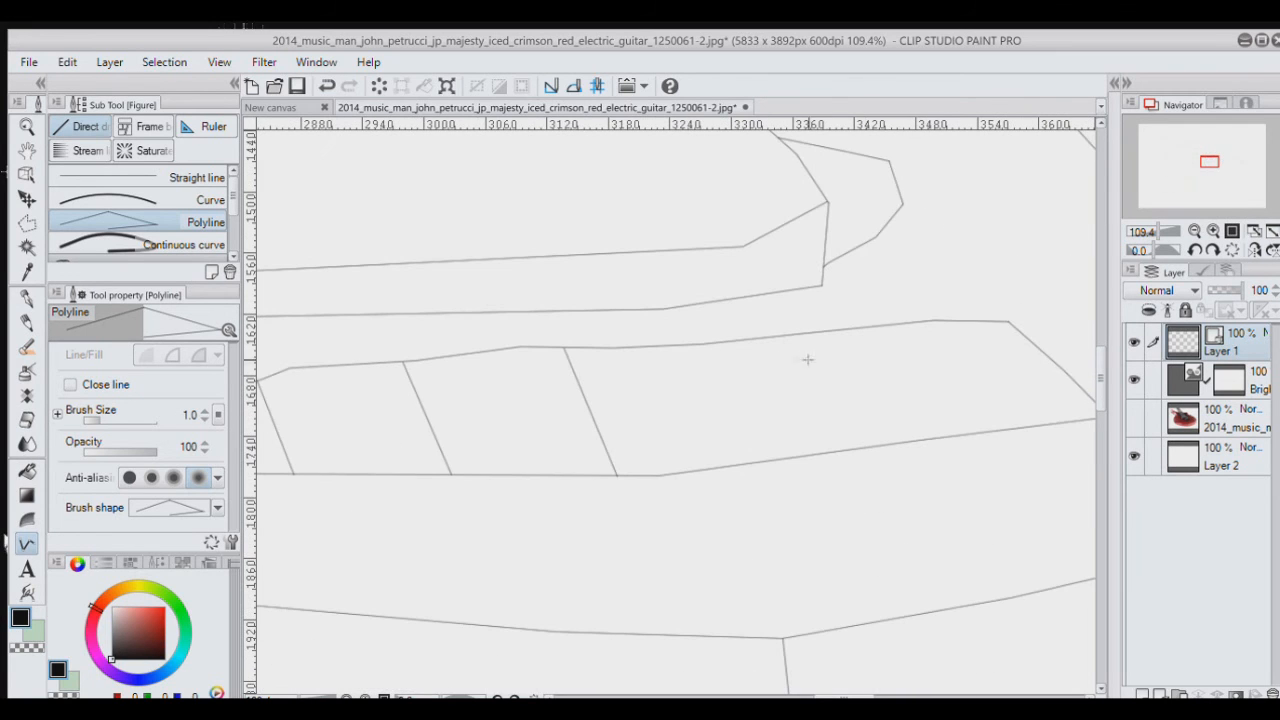
{"action": "left_click", "coordinate": [717, 343]}
{"action": "double_click", "coordinate": [764, 462]}
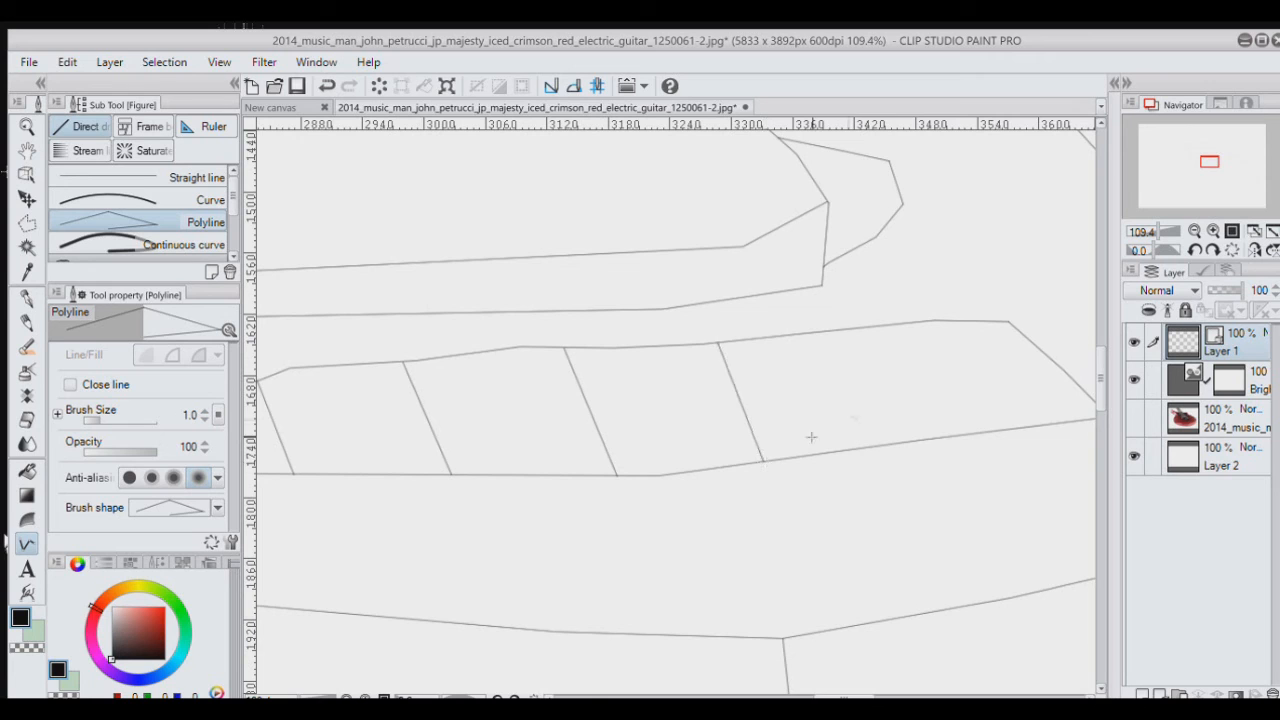
{"action": "left_click", "coordinate": [862, 328]}
{"action": "double_click", "coordinate": [911, 437]}
{"action": "left_click", "coordinate": [1273, 231]}
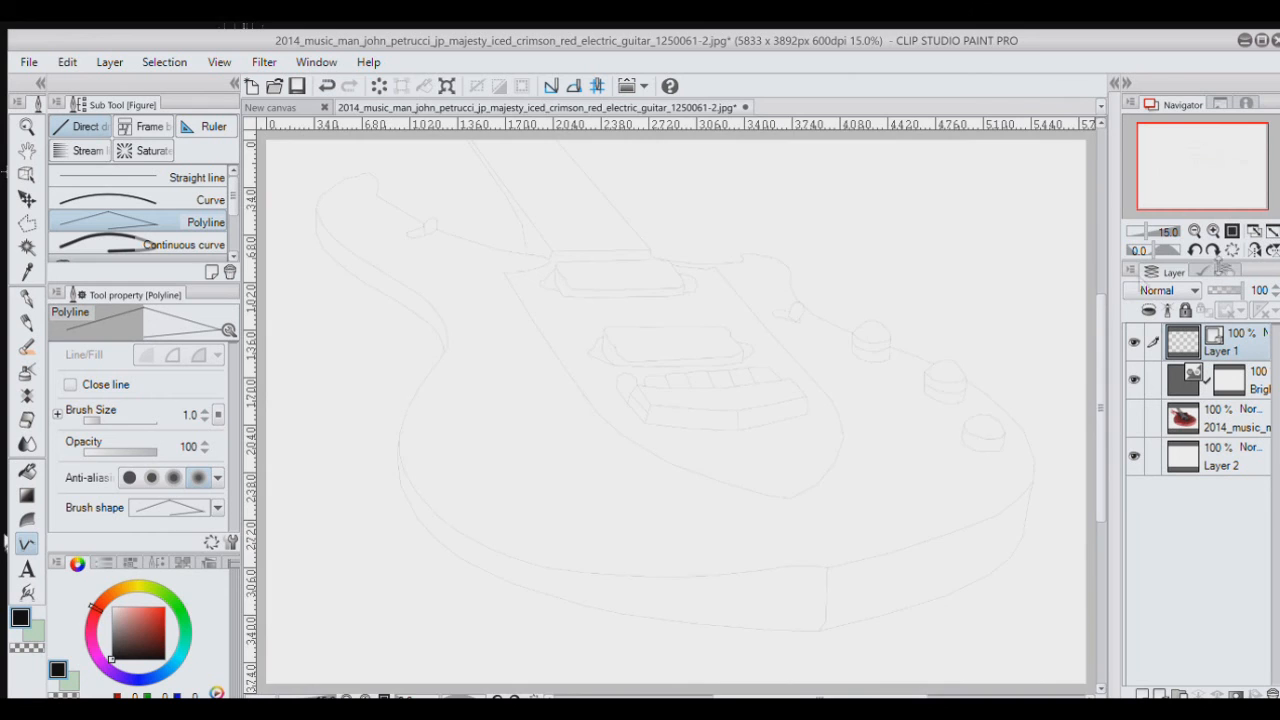
{"action": "scroll", "coordinate": [815, 363], "scroll_direction": "up", "scroll_amount": 2}
{"action": "scroll", "coordinate": [815, 363], "scroll_direction": "up", "scroll_amount": 1}
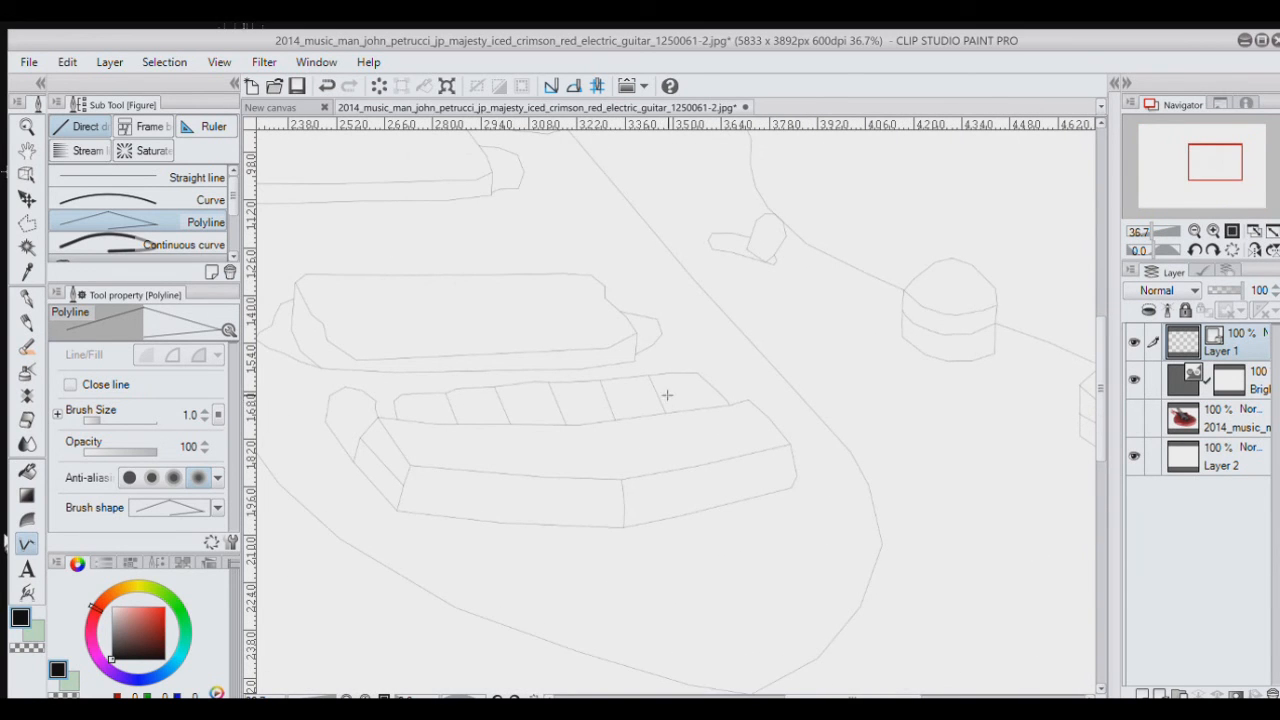
{"action": "scroll", "coordinate": [745, 395], "scroll_direction": "up", "scroll_amount": 2}
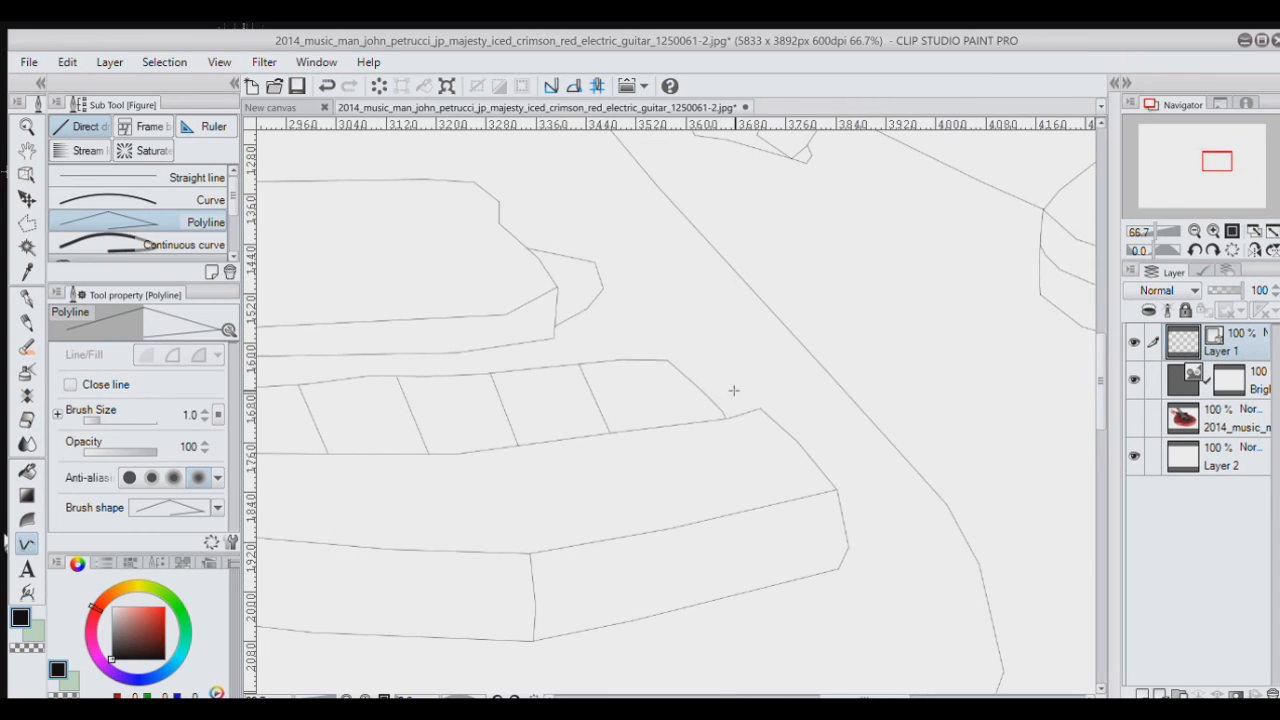
Step: Draw a short slanted line from the saddle row's left end down to the bridge's rear edge
{"action": "scroll", "coordinate": [704, 392], "scroll_direction": "up", "scroll_amount": 1}
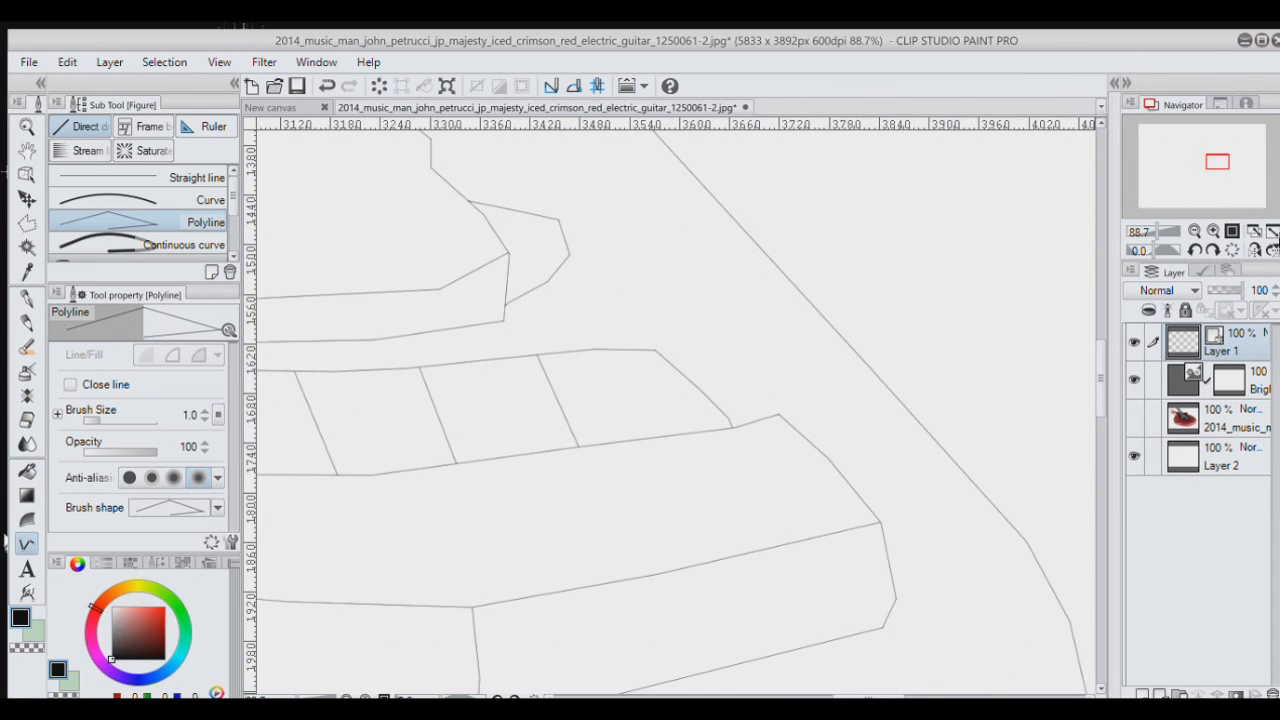
{"action": "left_click", "coordinate": [1268, 228]}
{"action": "scroll", "coordinate": [710, 345], "scroll_direction": "up", "scroll_amount": 1}
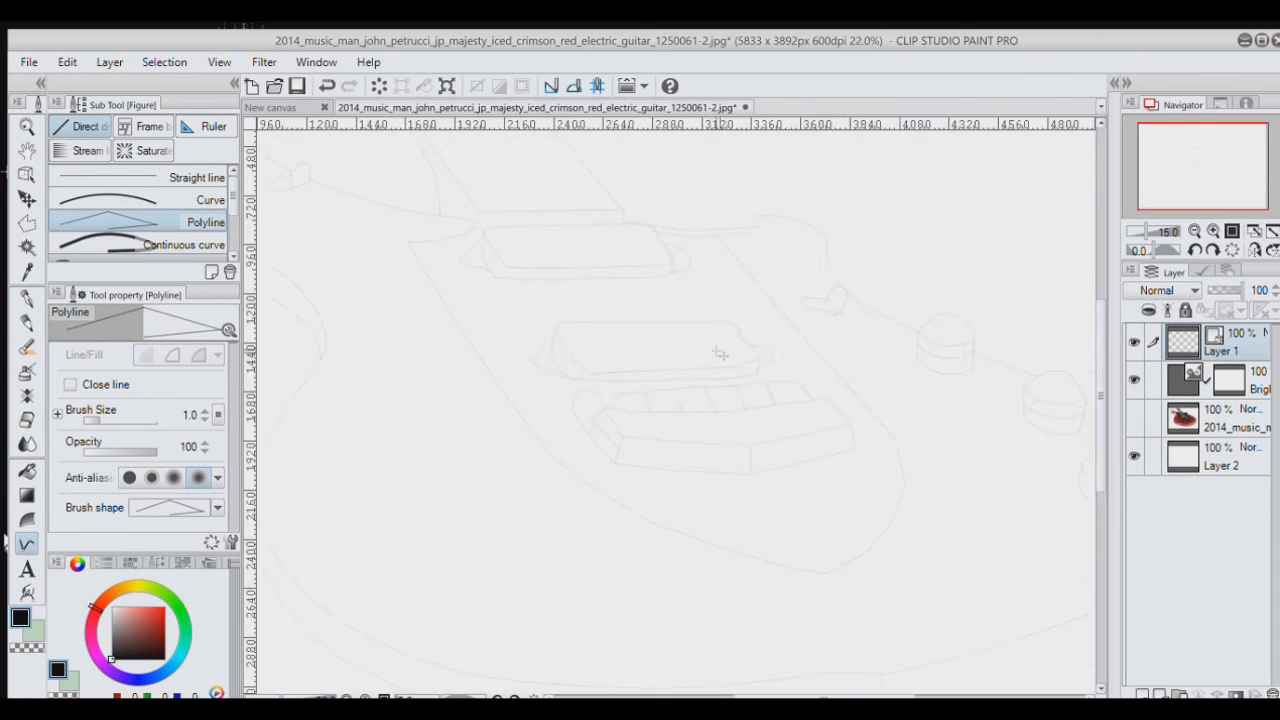
{"action": "scroll", "coordinate": [568, 400], "scroll_direction": "up", "scroll_amount": 5}
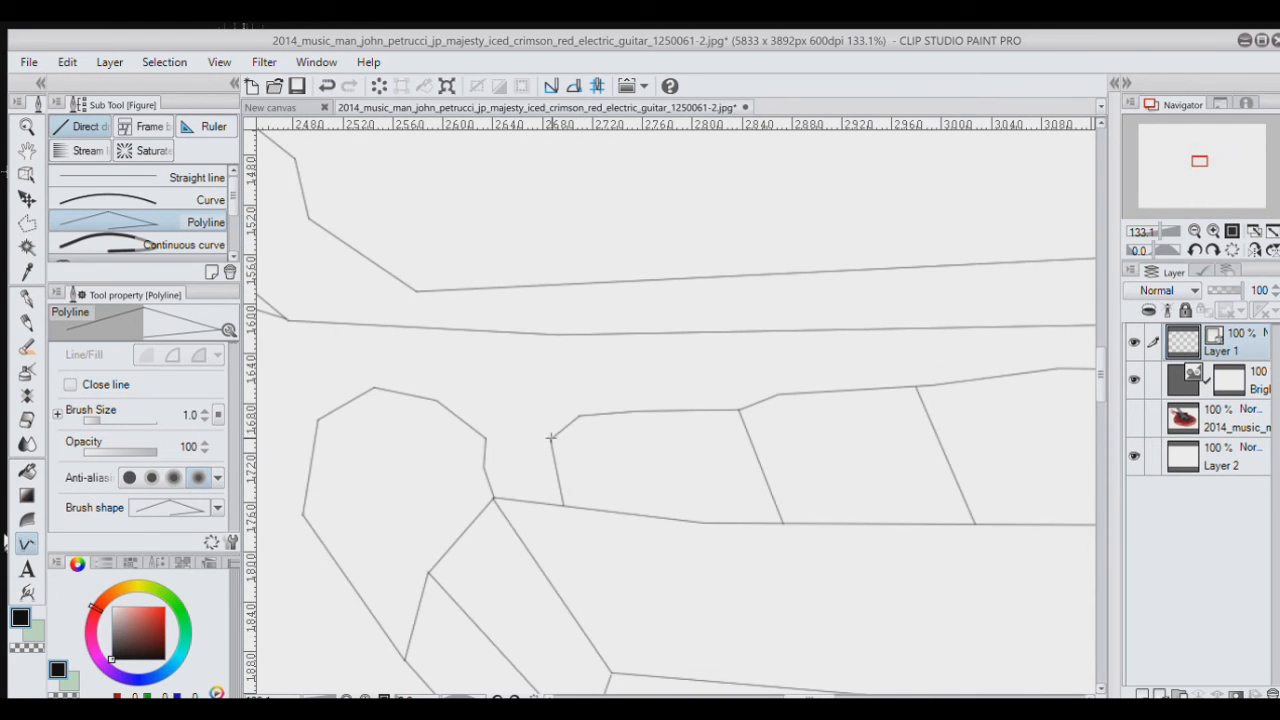
{"action": "left_click", "coordinate": [550, 437]}
{"action": "double_click", "coordinate": [522, 500]}
{"action": "left_click", "coordinate": [1268, 232]}
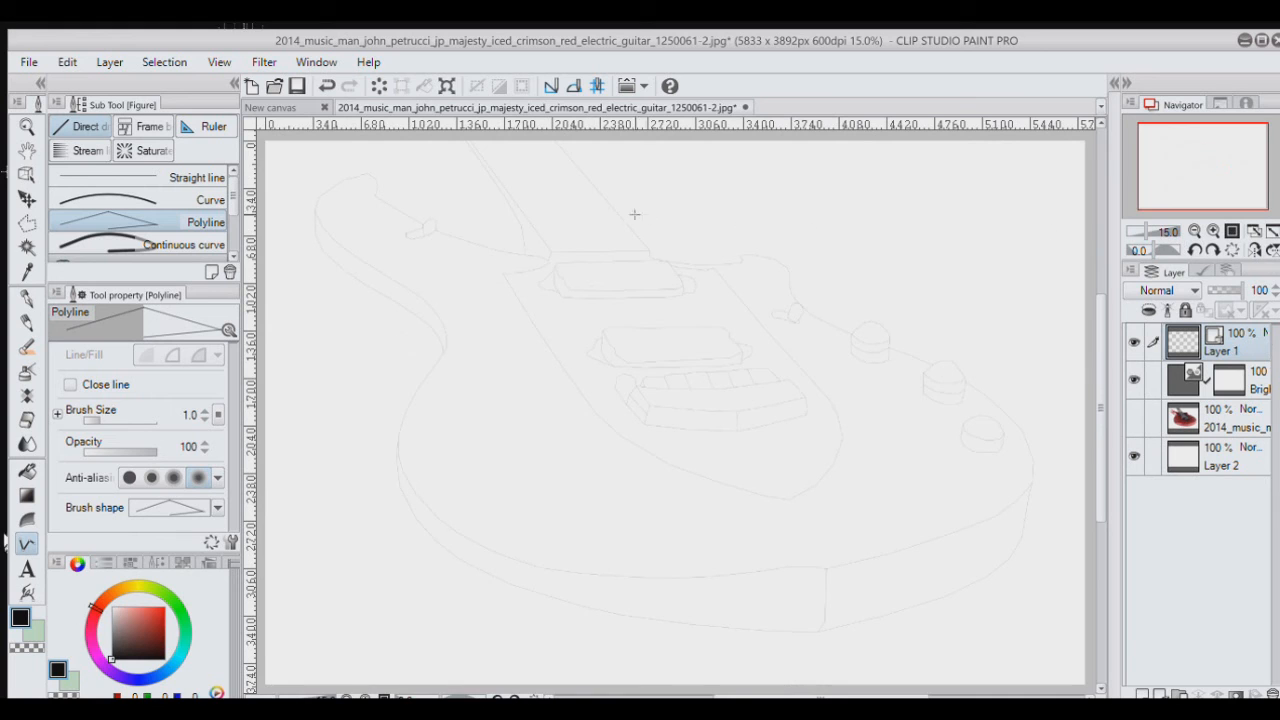
Step: Show the photo layer and trace a closed polyline around the chrome strap button on the body's lower side
{"action": "left_click", "coordinate": [1134, 417]}
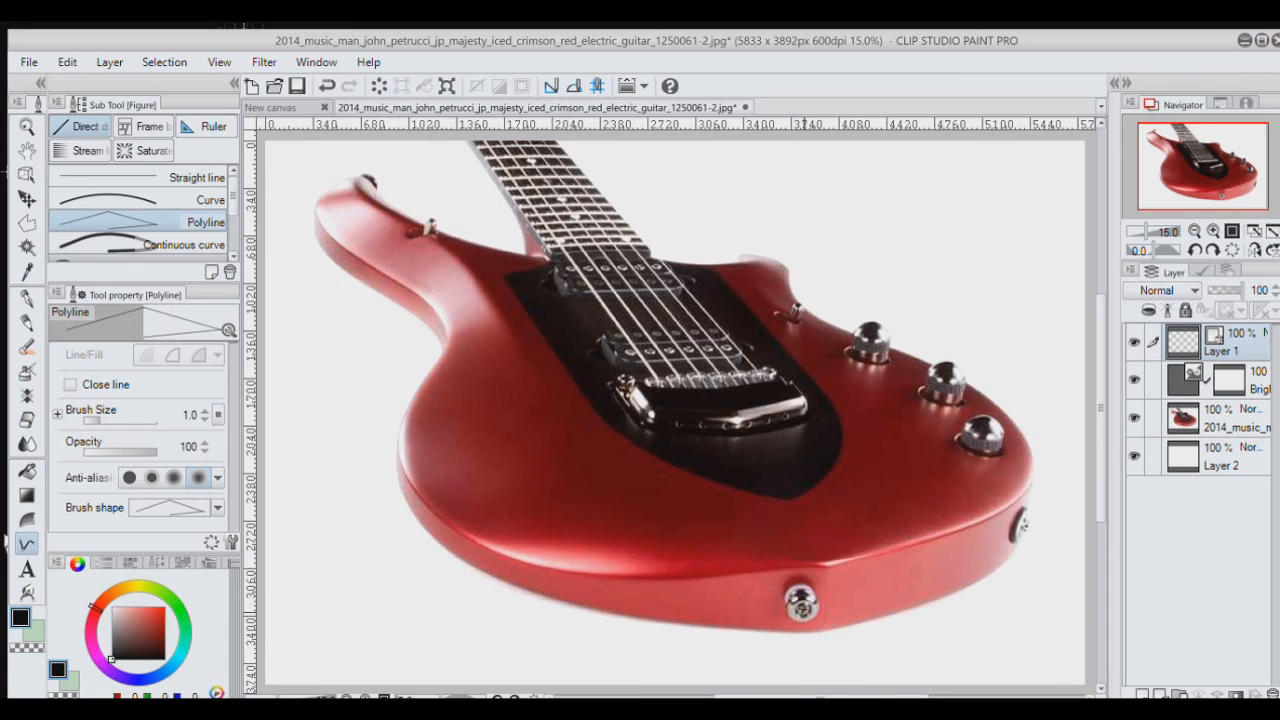
{"action": "scroll", "coordinate": [805, 610], "scroll_direction": "up", "scroll_amount": 8}
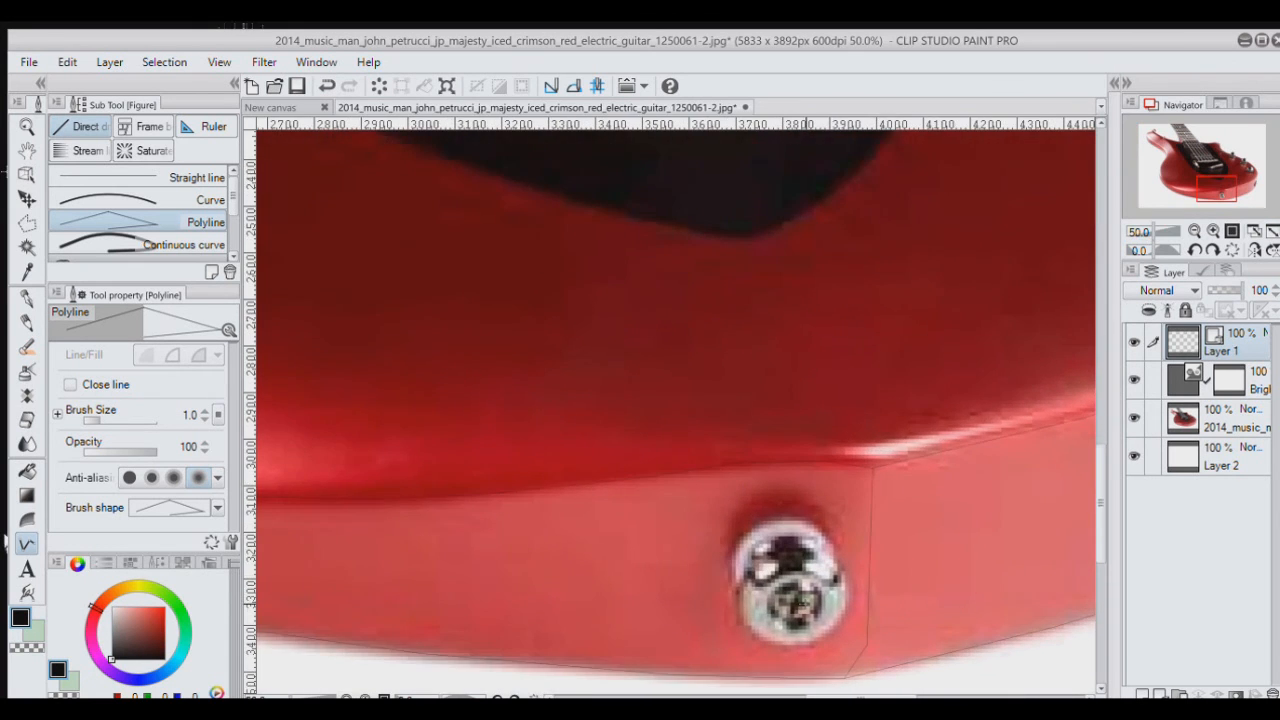
{"action": "scroll", "coordinate": [805, 603], "scroll_direction": "up", "scroll_amount": 1}
{"action": "left_click", "coordinate": [745, 473]}
{"action": "left_click", "coordinate": [699, 494]}
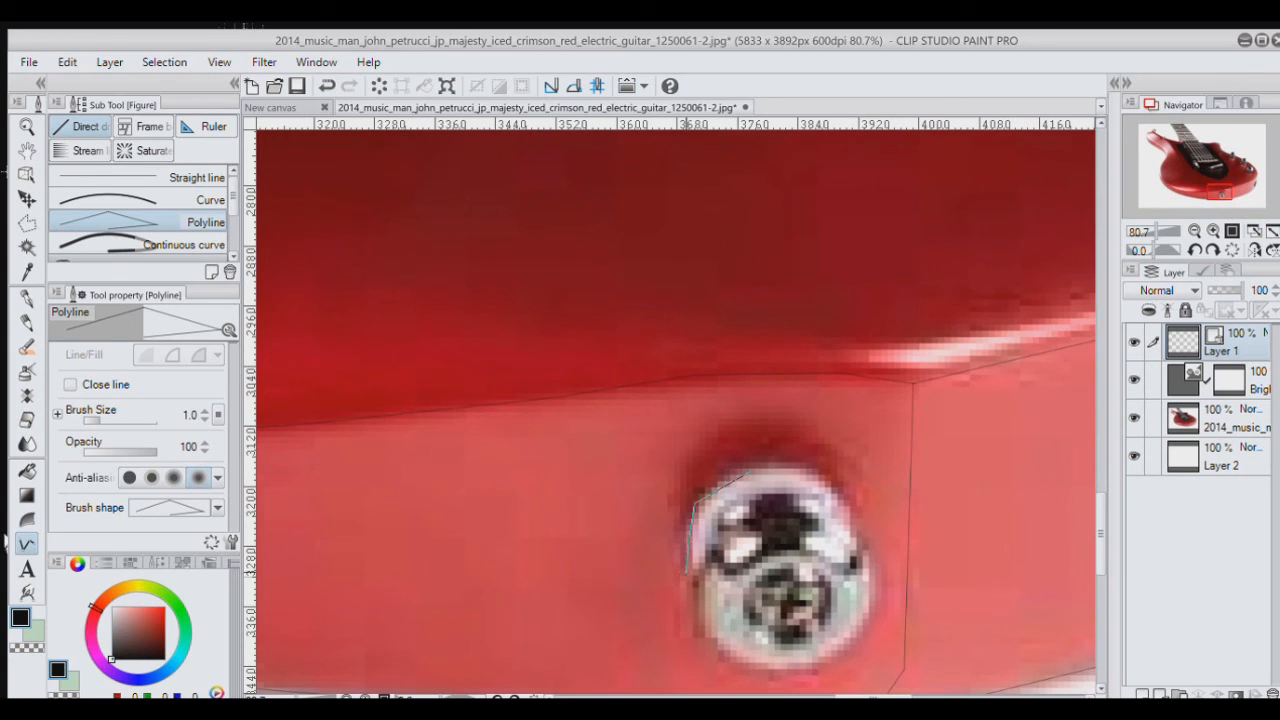
{"action": "left_click", "coordinate": [690, 602]}
{"action": "left_click", "coordinate": [752, 668]}
{"action": "left_click", "coordinate": [855, 656]}
{"action": "left_click", "coordinate": [858, 522]}
{"action": "double_click", "coordinate": [748, 468]}
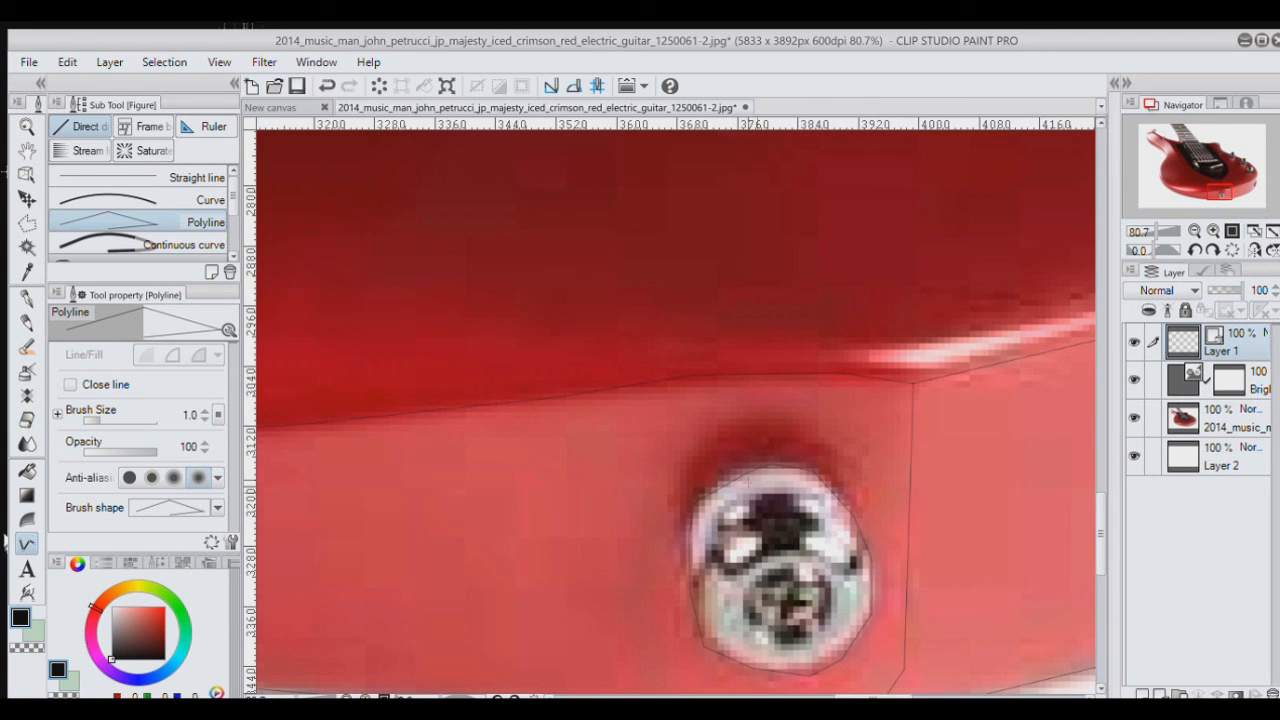
Step: Trace the front rim of the strap button with an arched polyline across its outline, and hide the photo layer
{"action": "scroll", "coordinate": [743, 556], "scroll_direction": "up", "scroll_amount": 2}
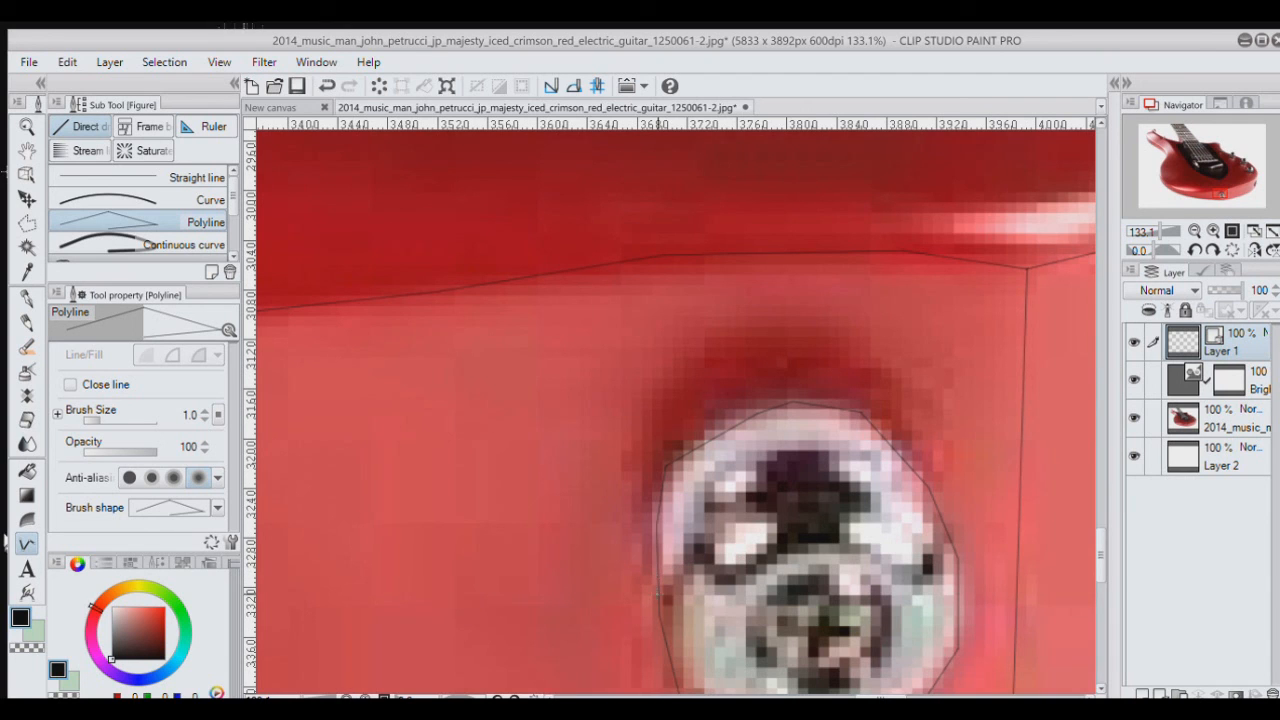
{"action": "left_click", "coordinate": [659, 592]}
{"action": "left_click", "coordinate": [670, 553]}
{"action": "left_click", "coordinate": [736, 526]}
{"action": "left_click", "coordinate": [842, 513]}
{"action": "left_click", "coordinate": [904, 528]}
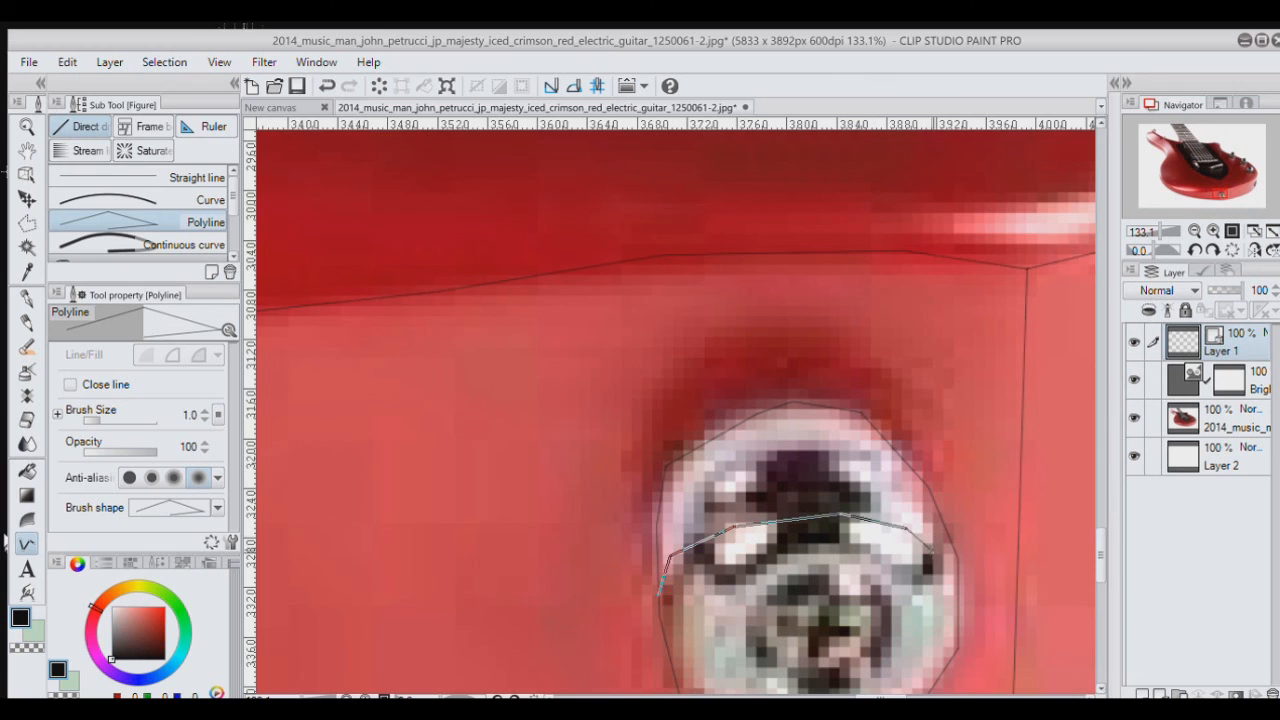
{"action": "double_click", "coordinate": [958, 580]}
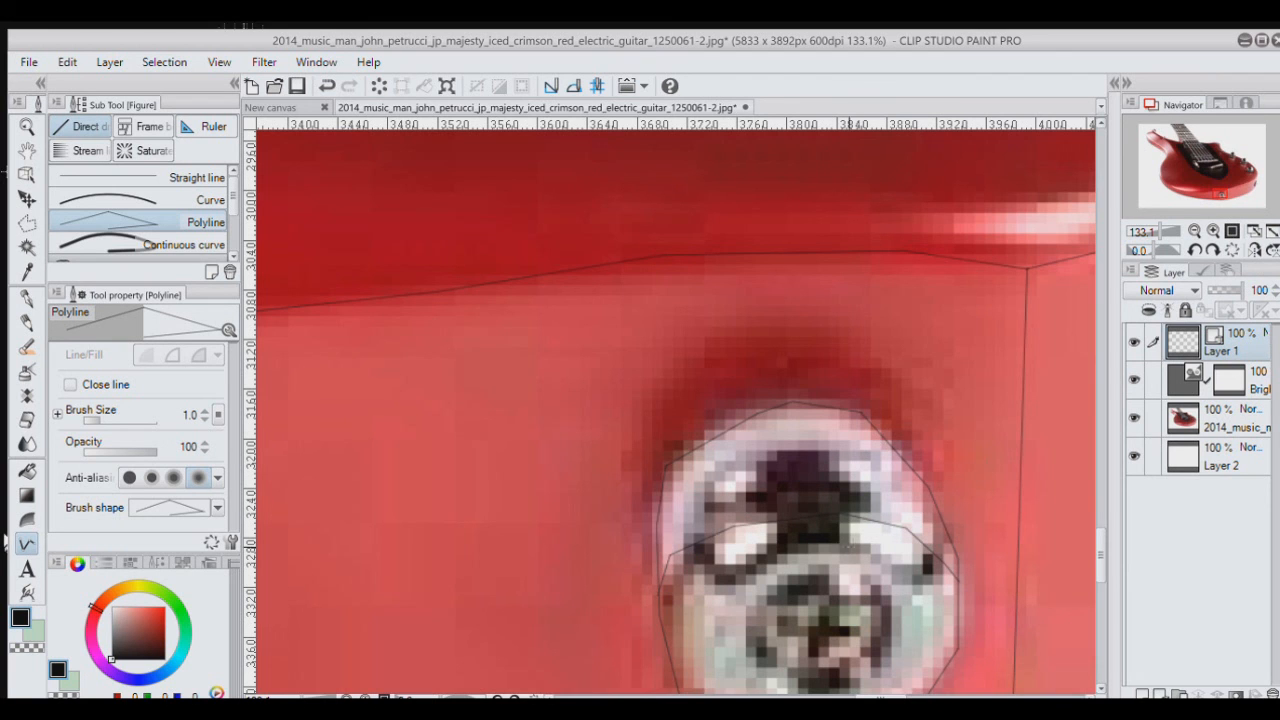
{"action": "left_click_drag", "start_coordinate": [1216, 188], "coordinate": [1219, 196]}
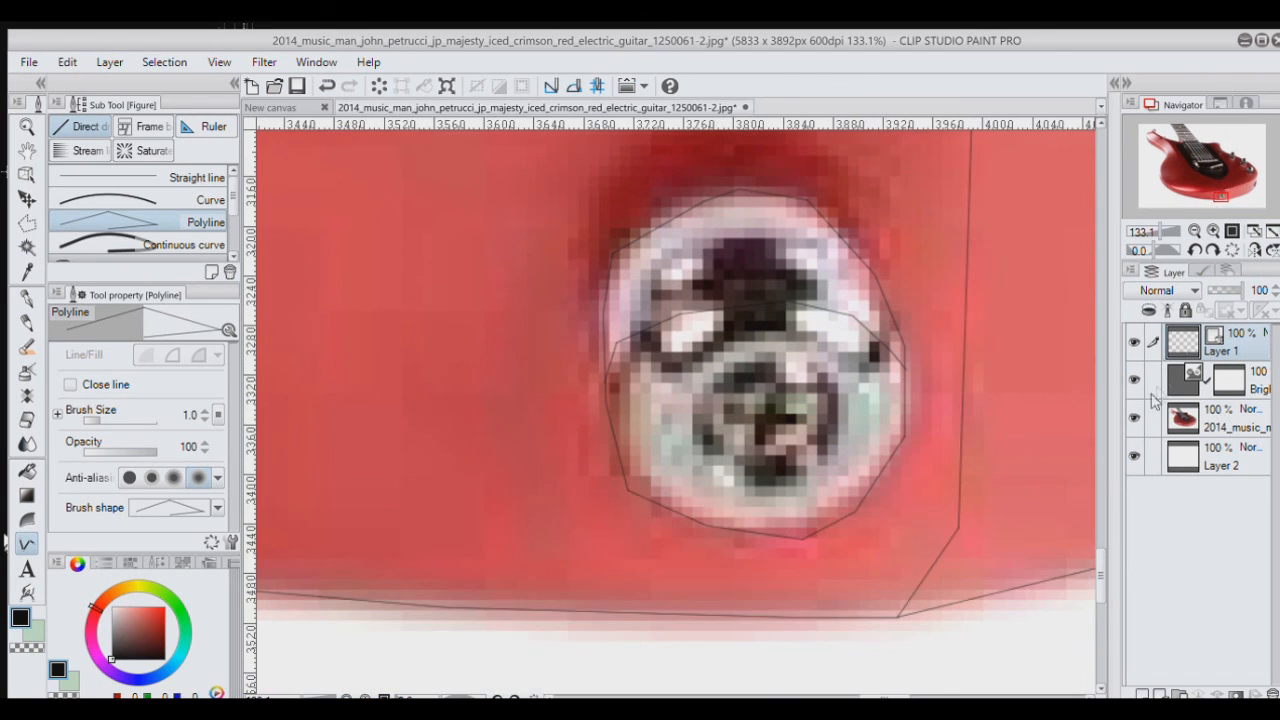
{"action": "left_click", "coordinate": [1132, 417]}
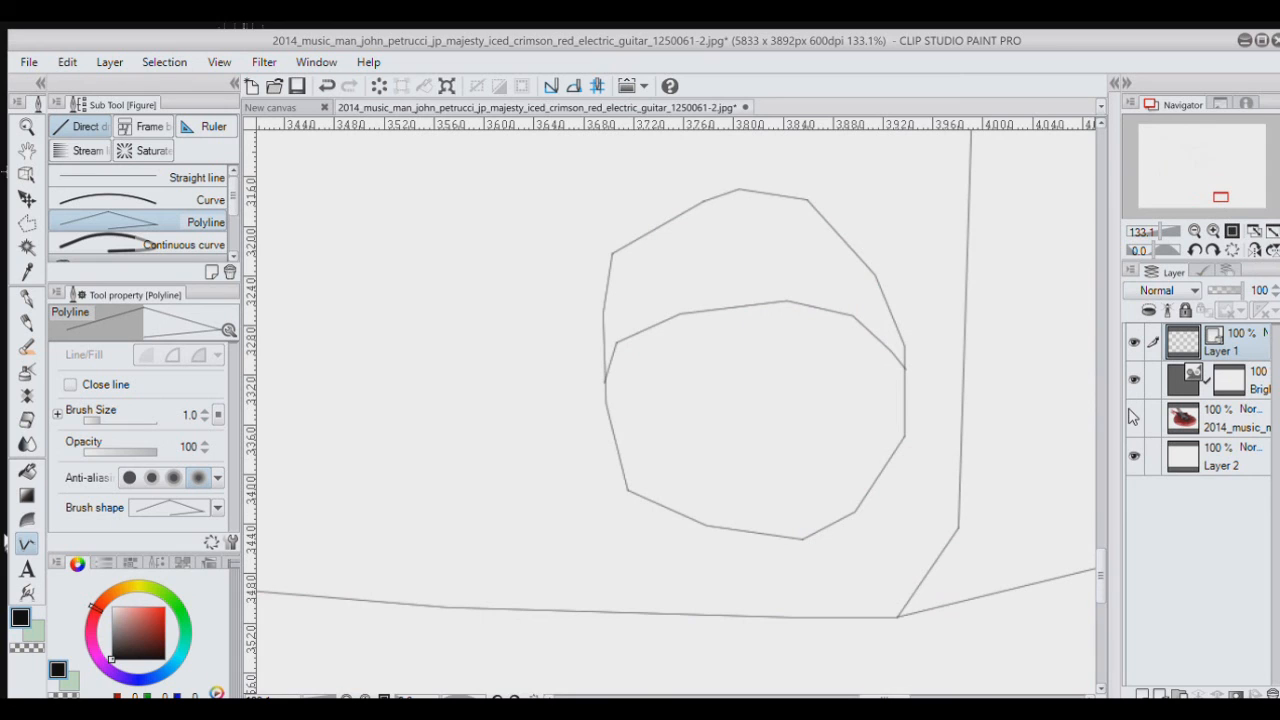
{"action": "left_click", "coordinate": [1272, 231]}
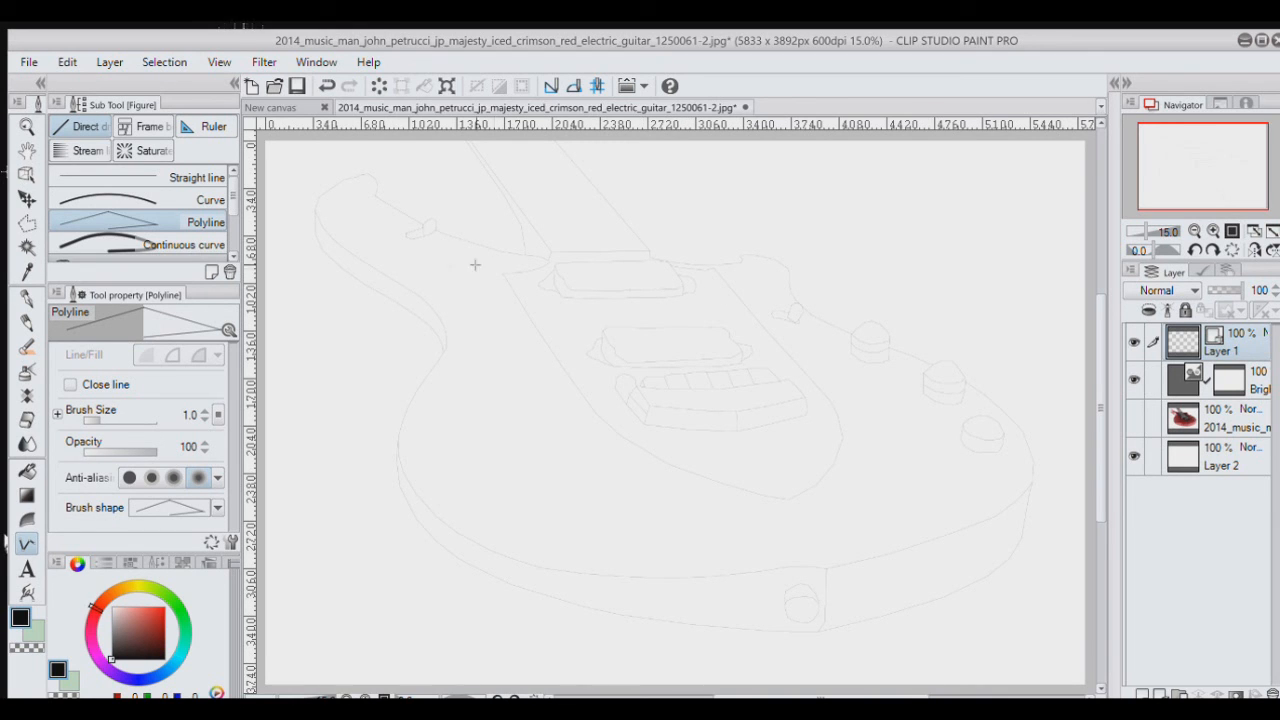
Step: Close the small gap between the neck's left end corner and the tip of the black panel's edge with a short line
{"action": "scroll", "coordinate": [475, 264], "scroll_direction": "up", "scroll_amount": 6}
{"action": "scroll", "coordinate": [545, 261], "scroll_direction": "up", "scroll_amount": 5}
{"action": "scroll", "coordinate": [416, 344], "scroll_direction": "up", "scroll_amount": 3}
{"action": "scroll", "coordinate": [418, 341], "scroll_direction": "up", "scroll_amount": 2}
{"action": "left_click", "coordinate": [410, 318]}
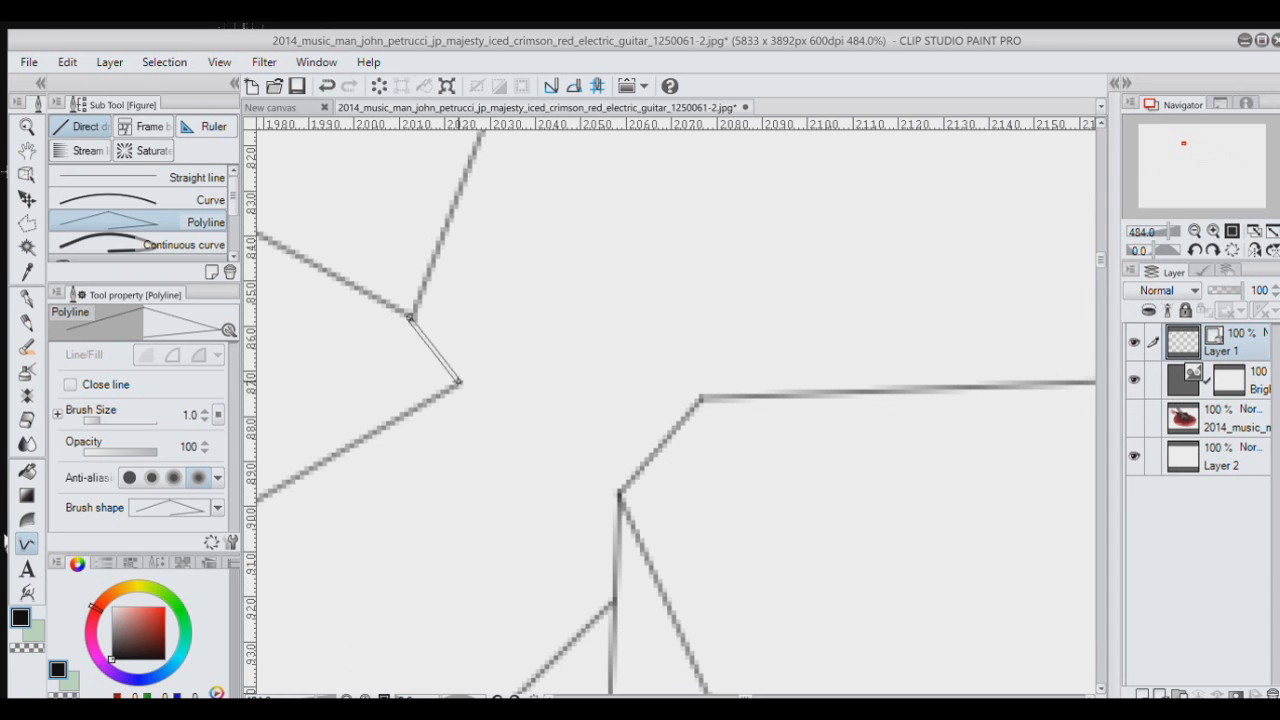
{"action": "double_click", "coordinate": [460, 383]}
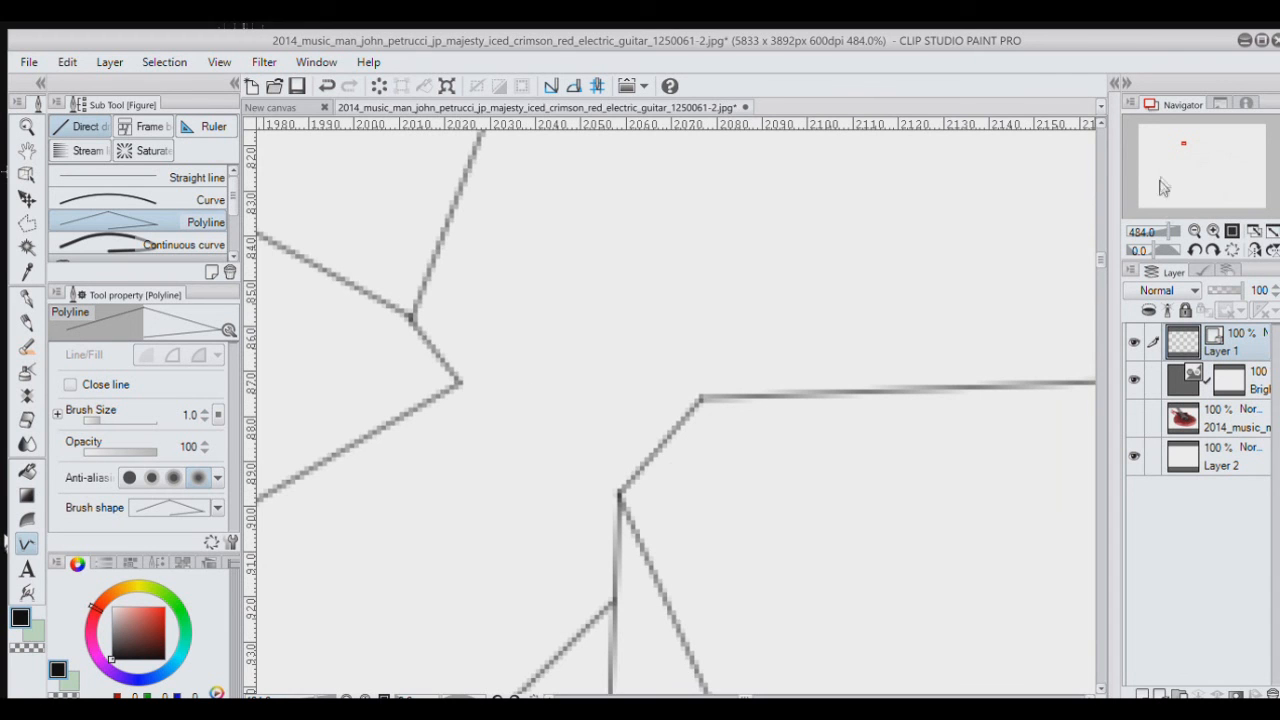
Step: Examine the neck's right end corner against the photo layer and set the drawing colour to black
{"action": "scroll", "coordinate": [1020, 220], "scroll_direction": "down", "scroll_amount": 4}
{"action": "scroll", "coordinate": [1017, 231], "scroll_direction": "down", "scroll_amount": 2}
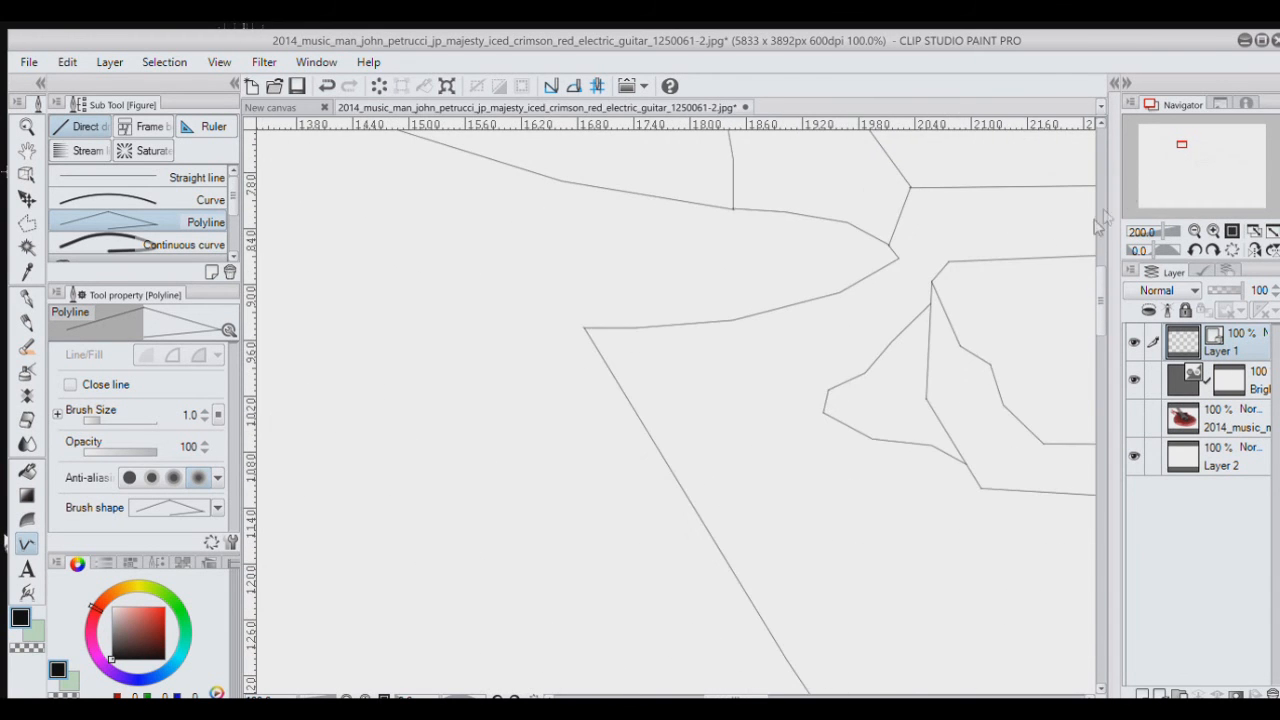
{"action": "left_click_drag", "start_coordinate": [1182, 146], "coordinate": [1201, 146]}
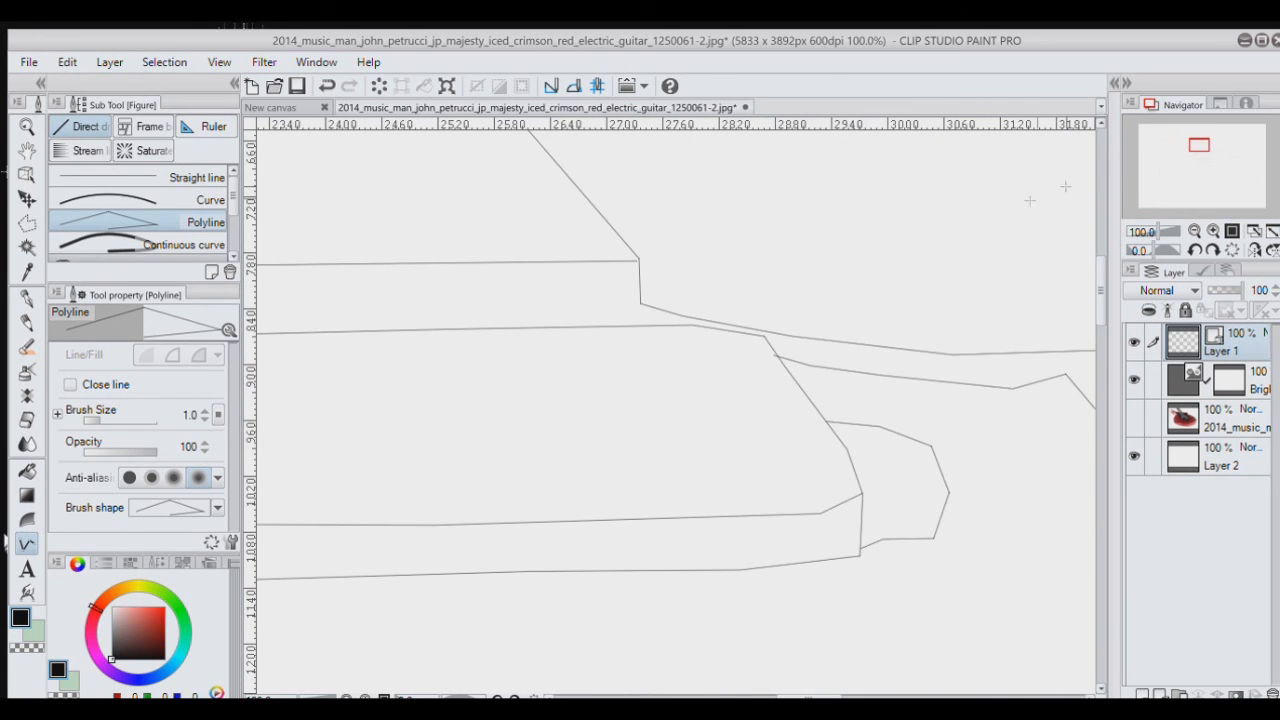
{"action": "scroll", "coordinate": [643, 307], "scroll_direction": "up", "scroll_amount": 6}
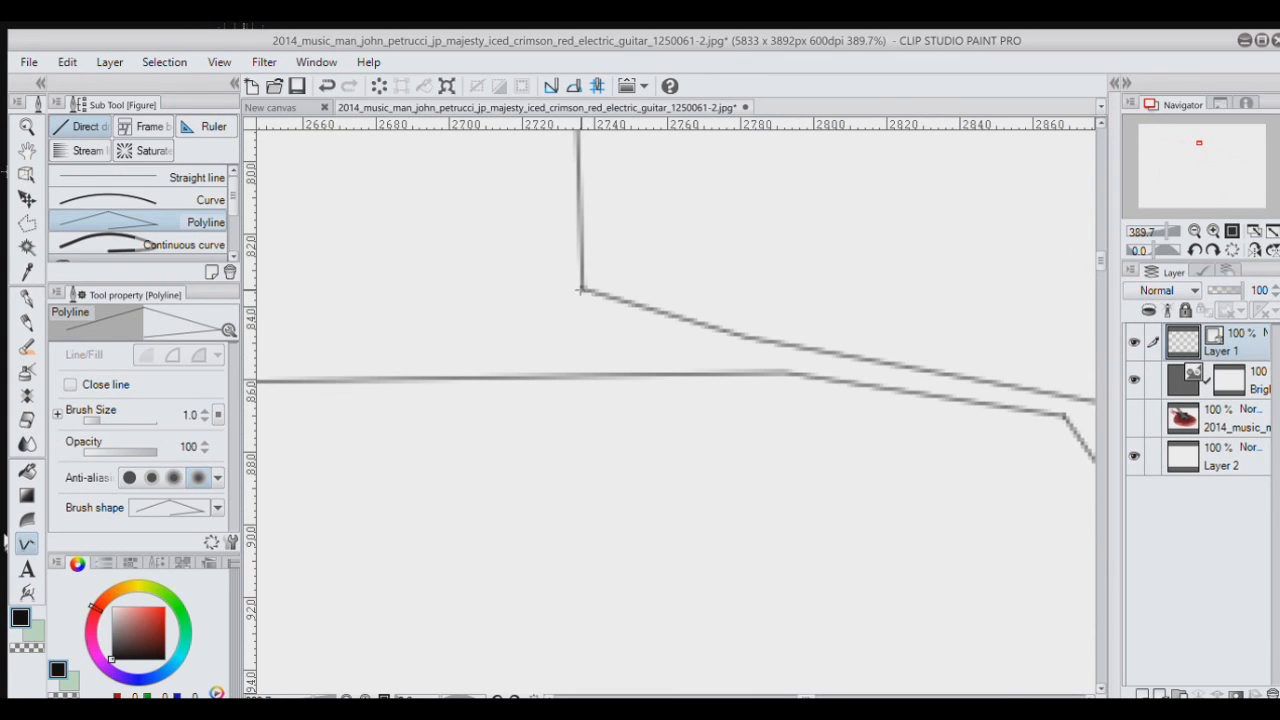
{"action": "left_click", "coordinate": [1134, 417]}
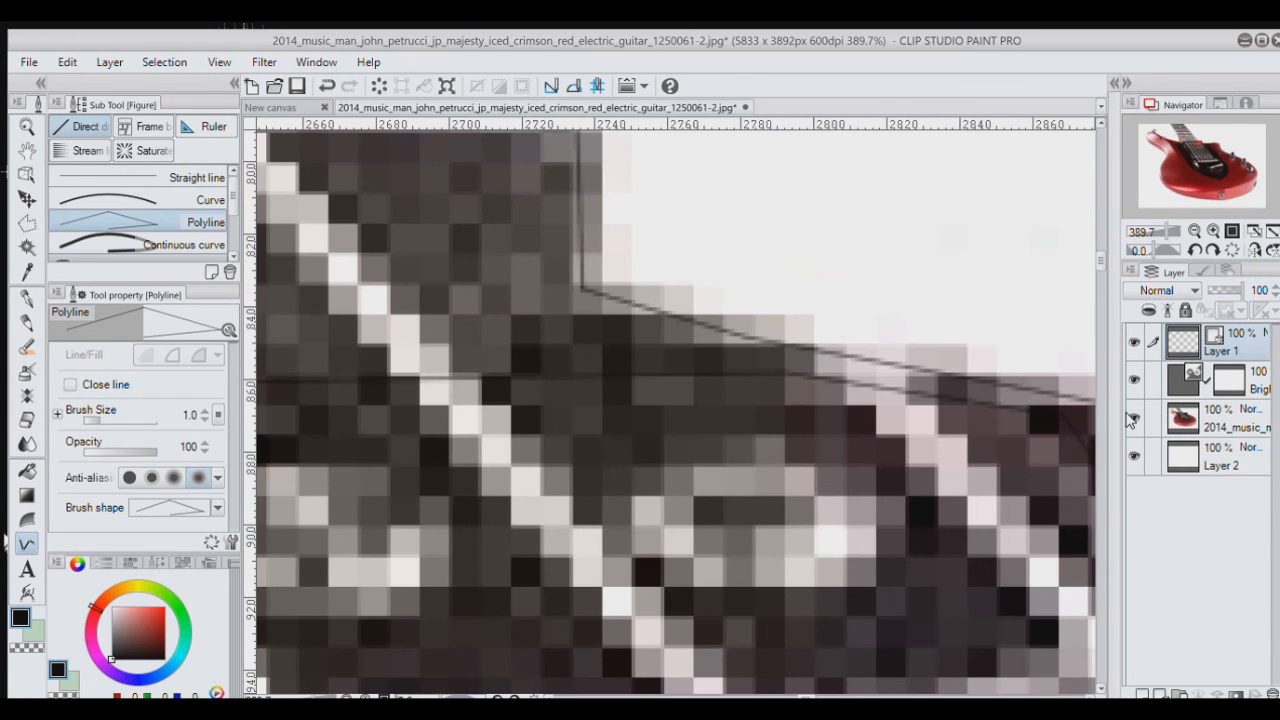
{"action": "left_click", "coordinate": [1254, 232]}
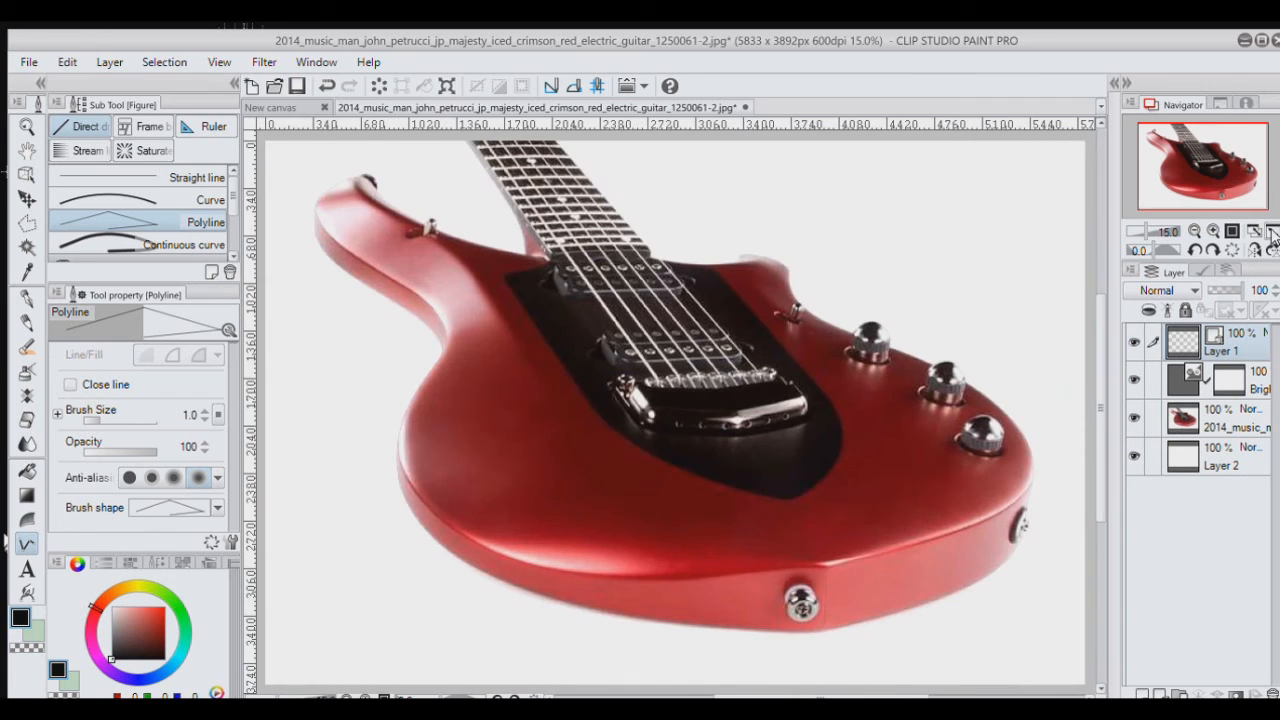
{"action": "scroll", "coordinate": [652, 233], "scroll_direction": "up", "scroll_amount": 3}
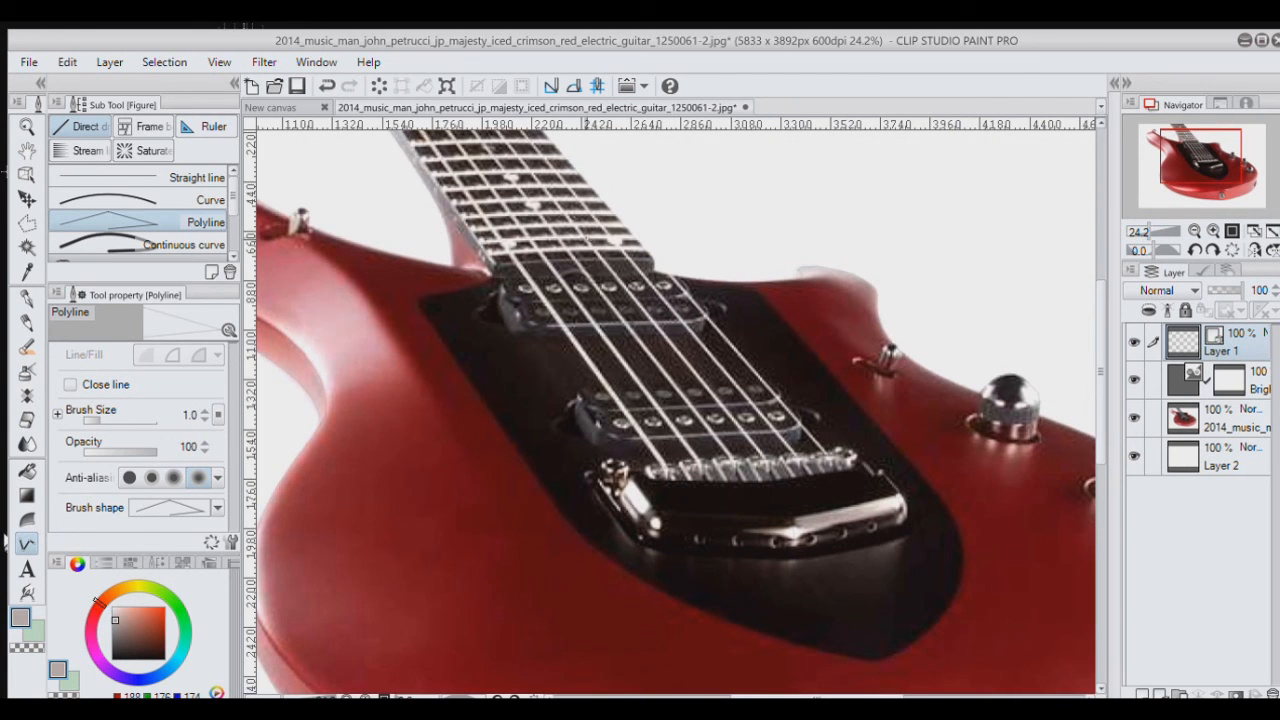
{"action": "left_click_drag", "start_coordinate": [115, 620], "coordinate": [111, 658]}
Step: Hide the photo layer and draw the lower edge of the neck's end, joining its left and right corners above the neck pickup
{"action": "scroll", "coordinate": [615, 233], "scroll_direction": "up", "scroll_amount": 5}
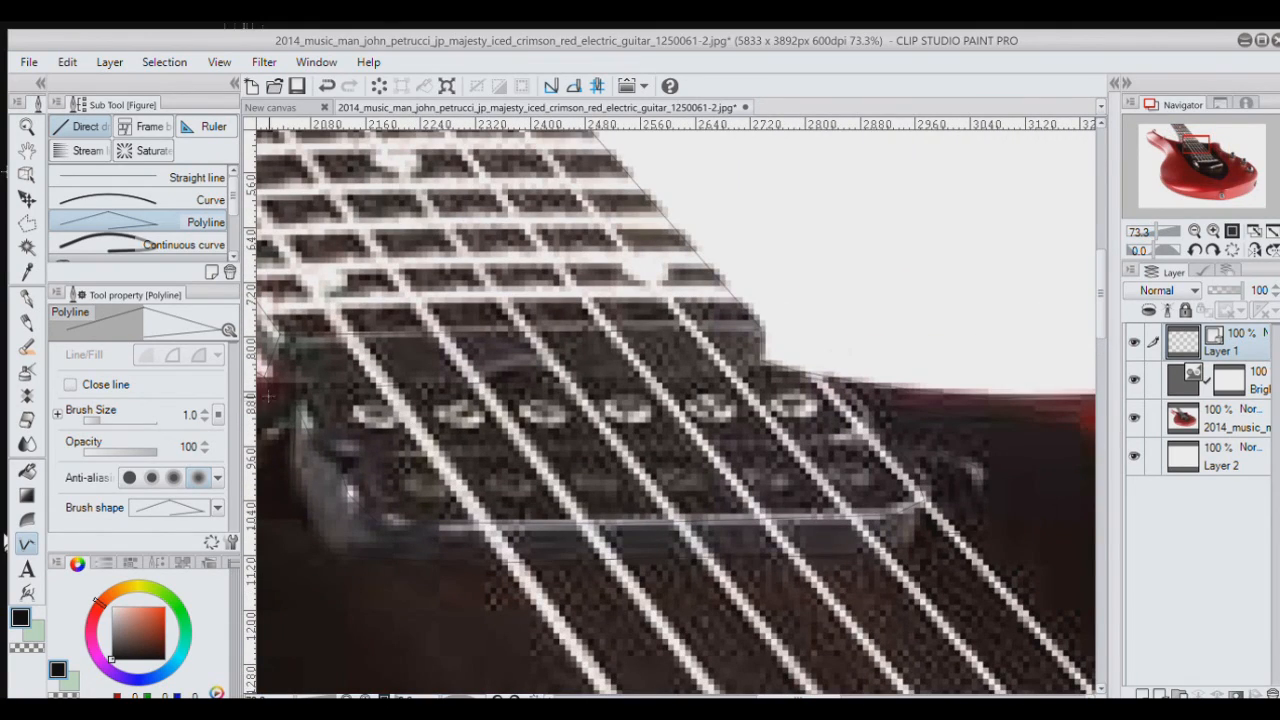
{"action": "scroll", "coordinate": [279, 390], "scroll_direction": "up", "scroll_amount": 1}
{"action": "left_click_drag", "start_coordinate": [1208, 172], "coordinate": [1204, 173]}
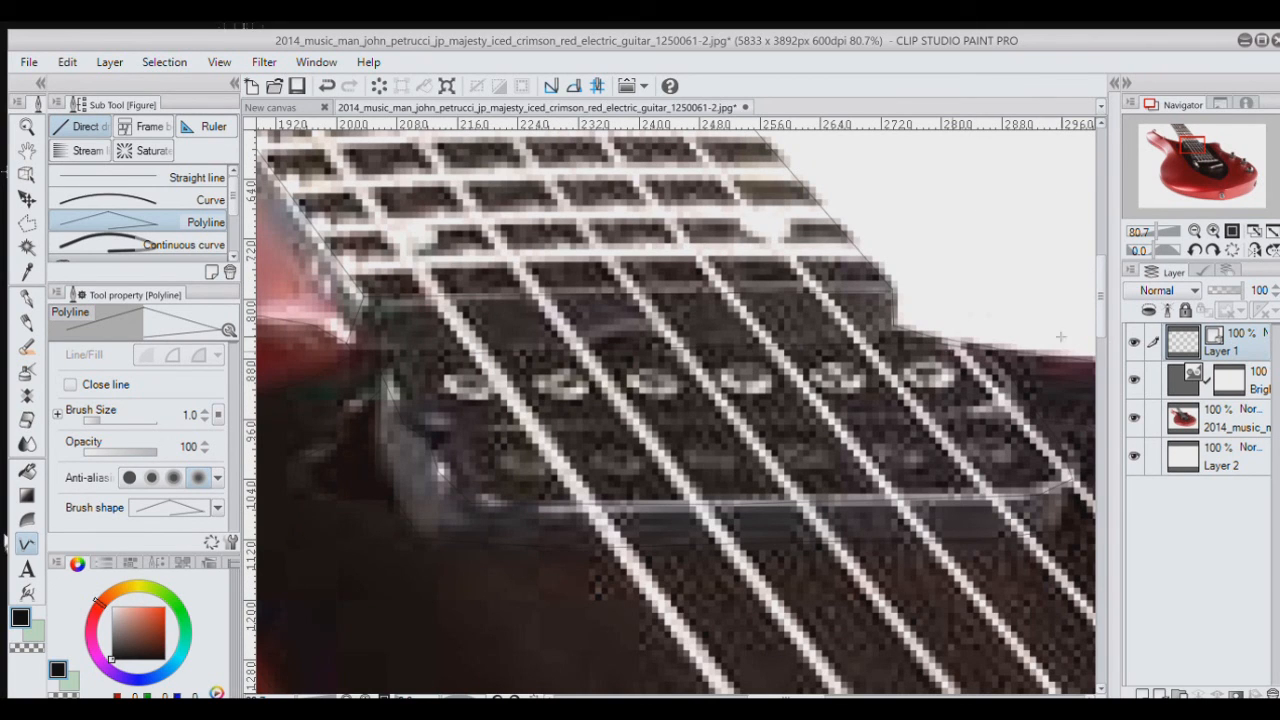
{"action": "left_click", "coordinate": [1134, 418]}
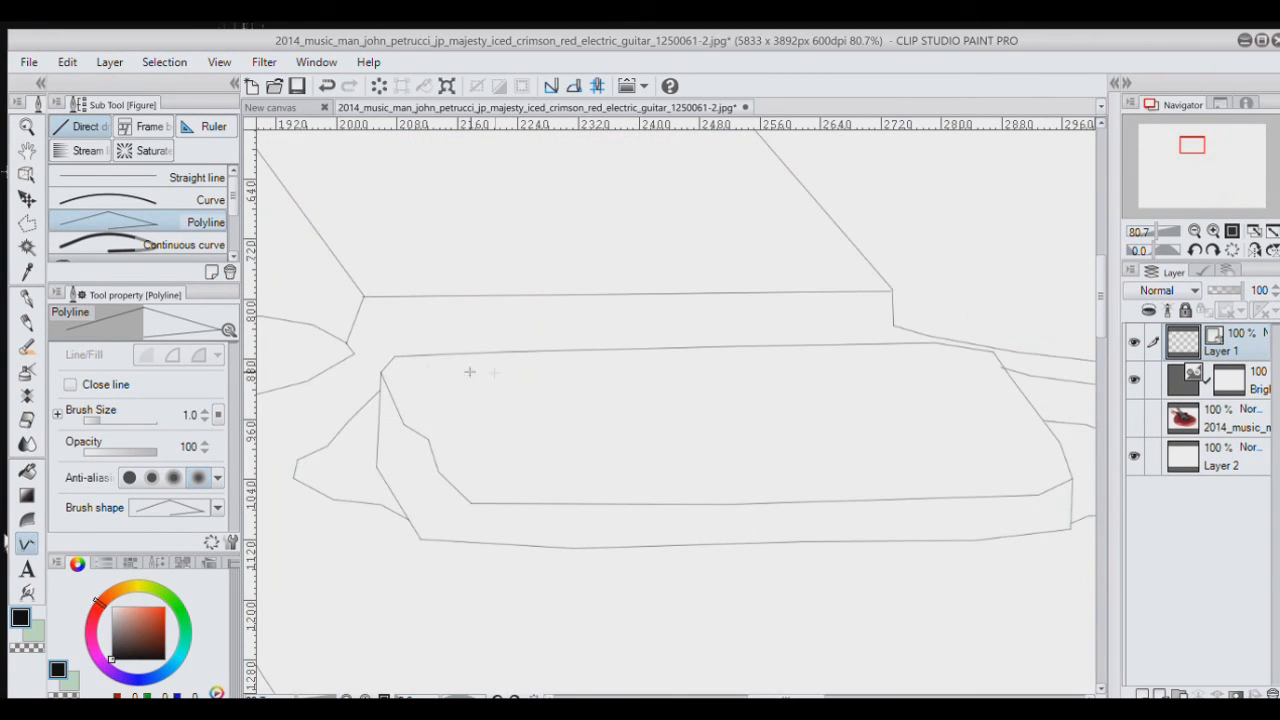
{"action": "left_click", "coordinate": [351, 352]}
{"action": "double_click", "coordinate": [894, 326]}
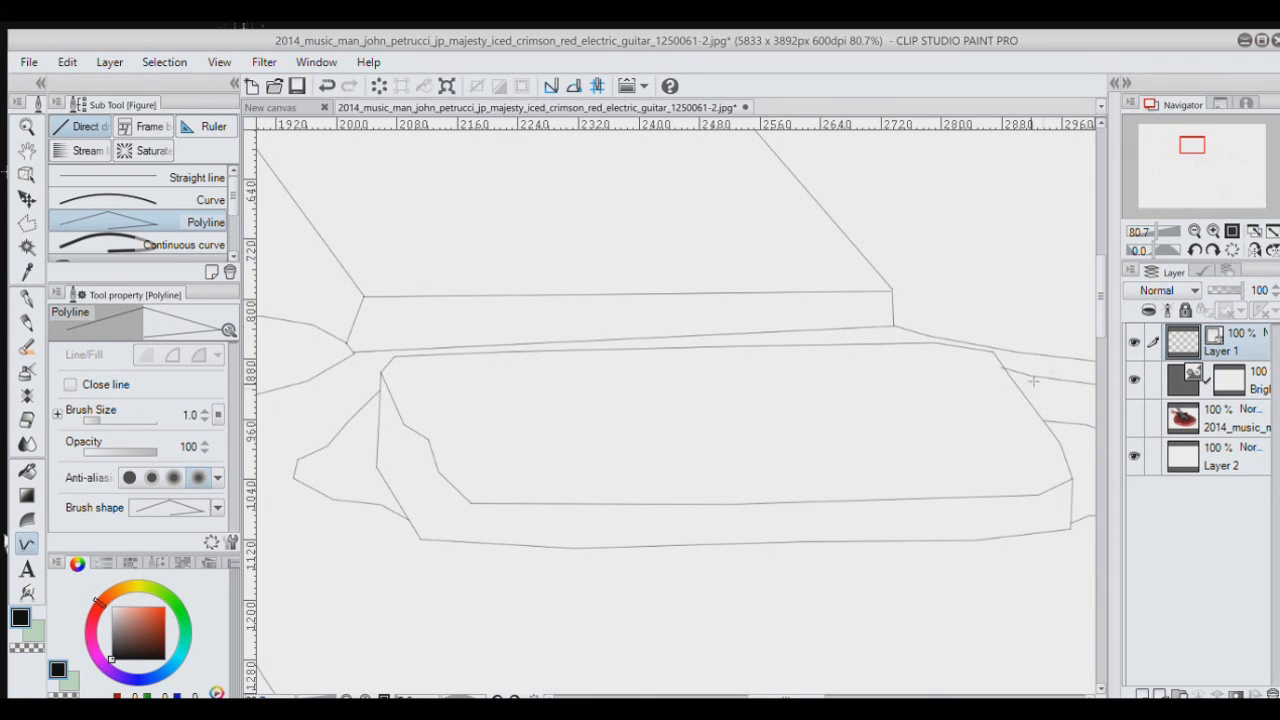
{"action": "left_click", "coordinate": [1271, 232]}
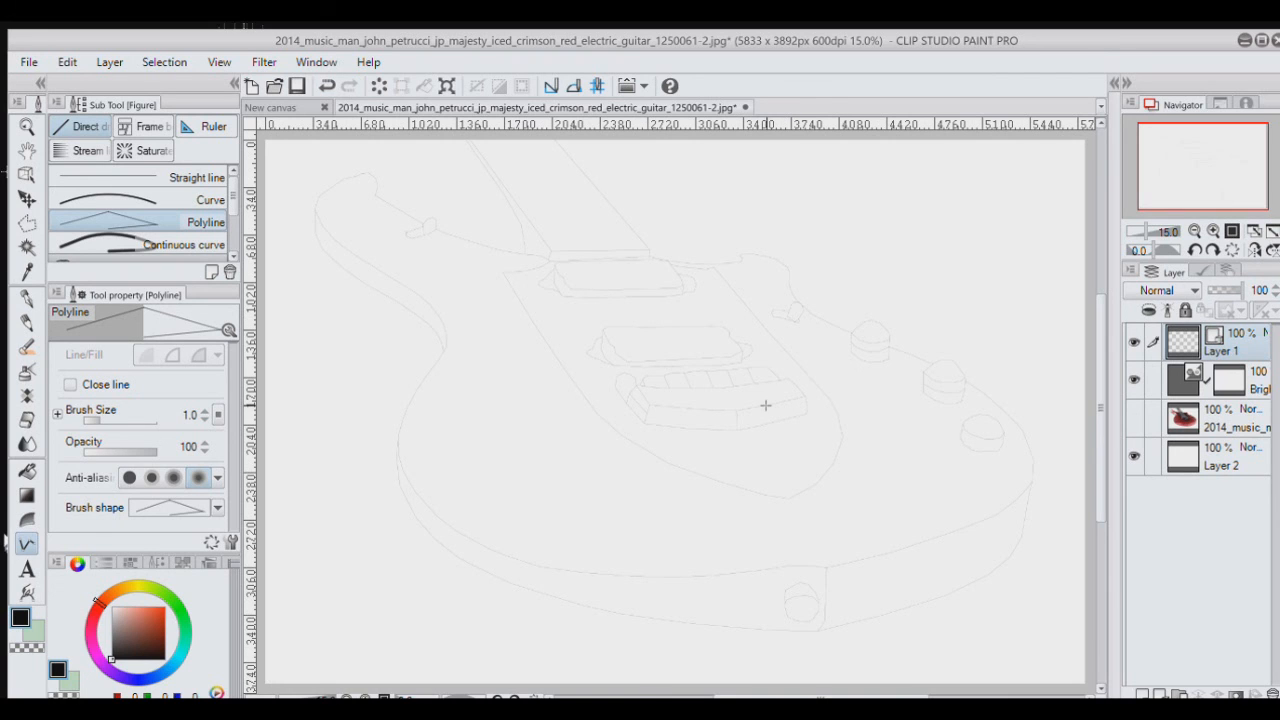
Step: Compare the full line drawing with the guitar photo by toggling the photo layer, leaving it shown
{"action": "left_click", "coordinate": [1133, 417]}
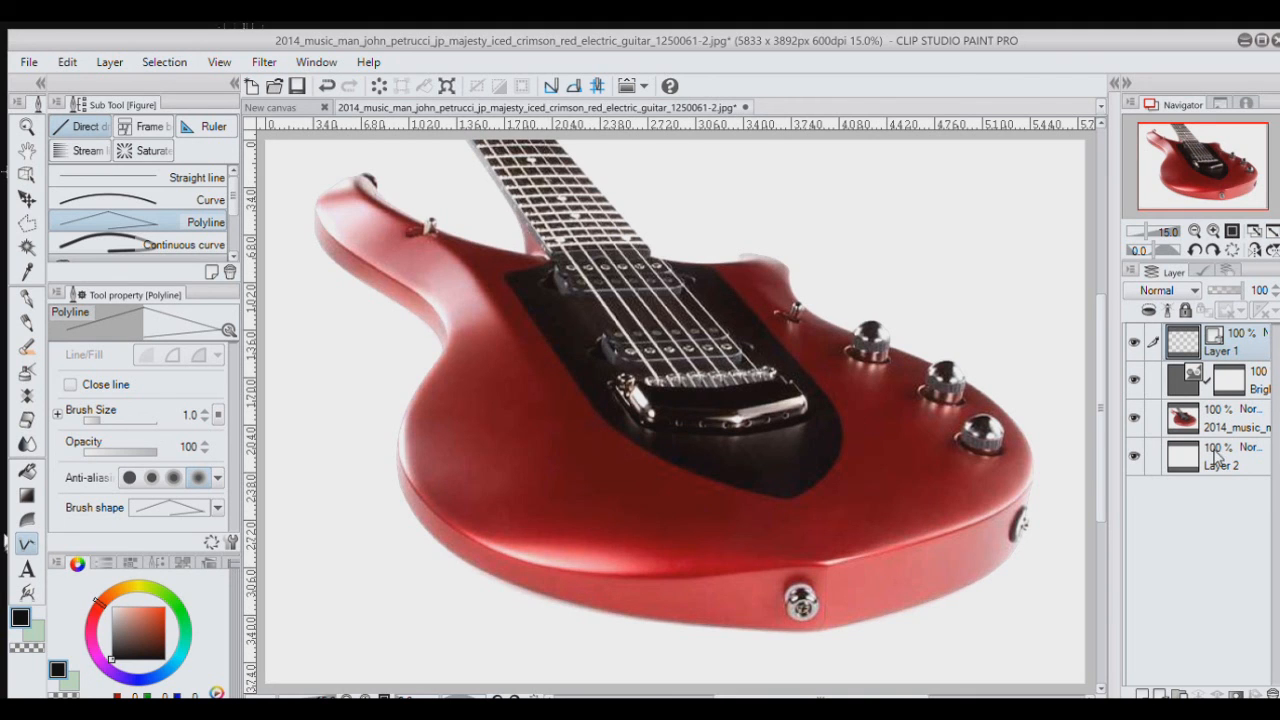
{"action": "left_click", "coordinate": [1134, 418]}
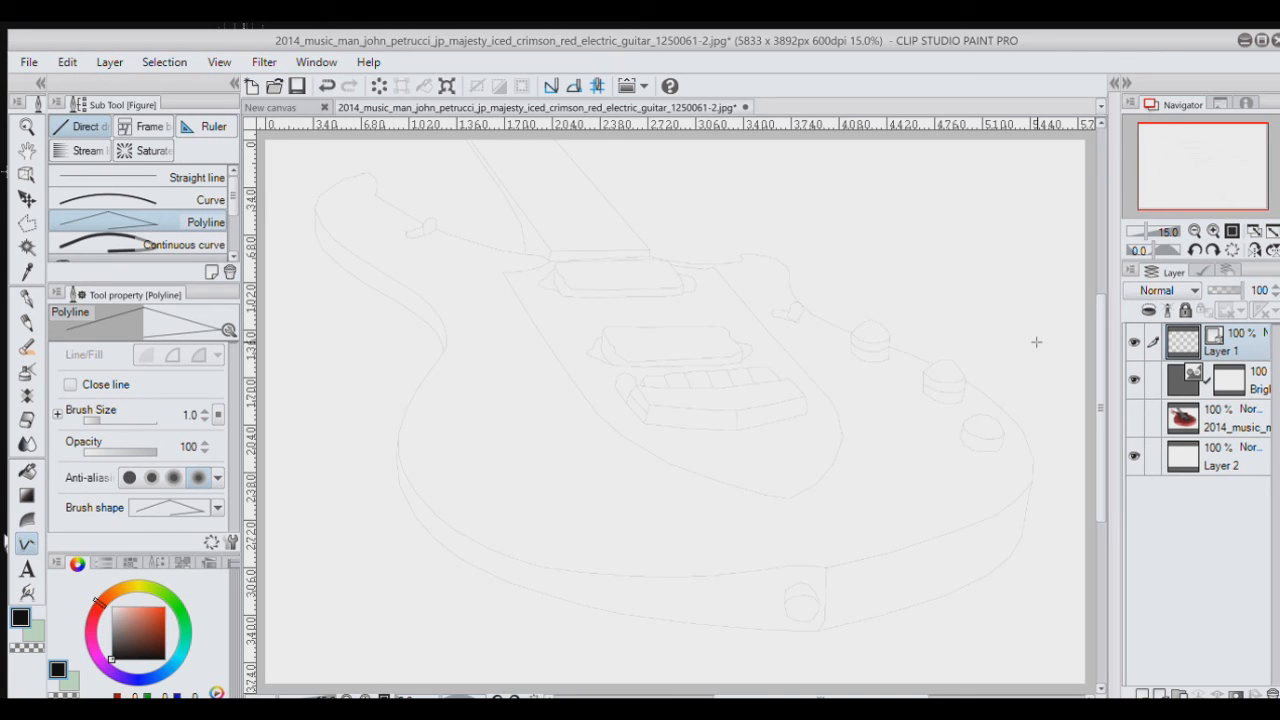
{"action": "left_click", "coordinate": [1134, 417]}
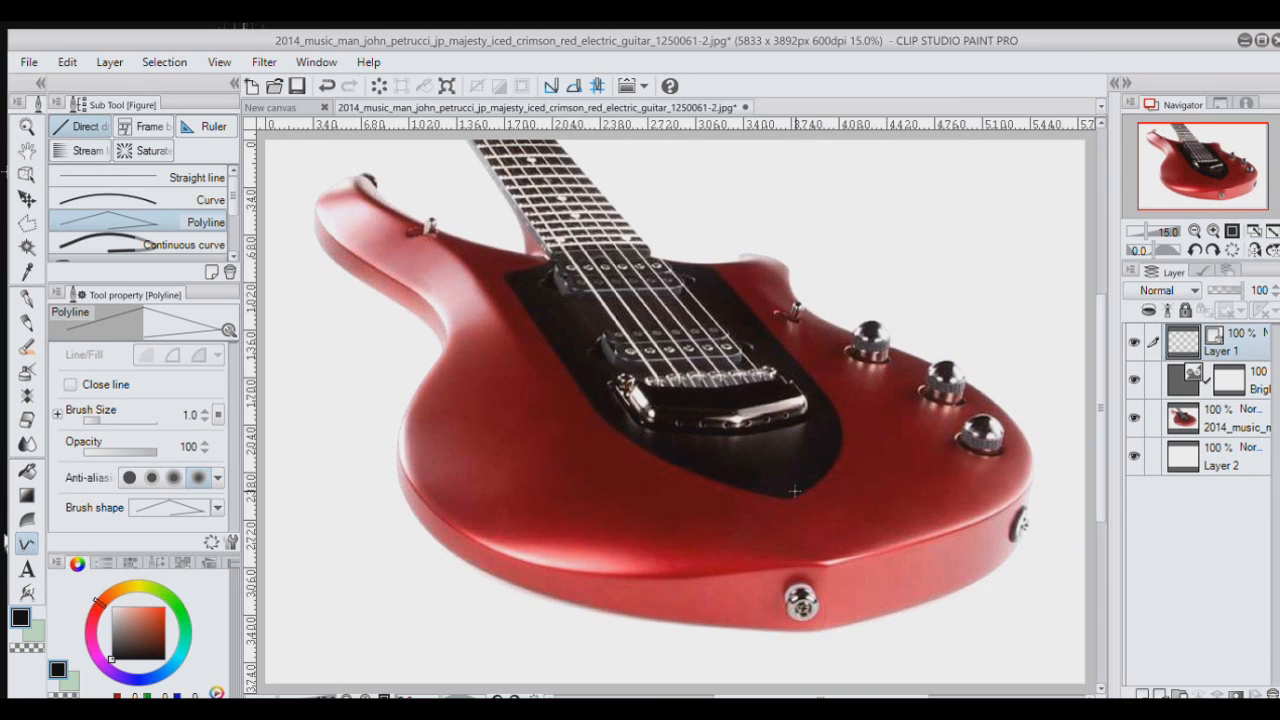